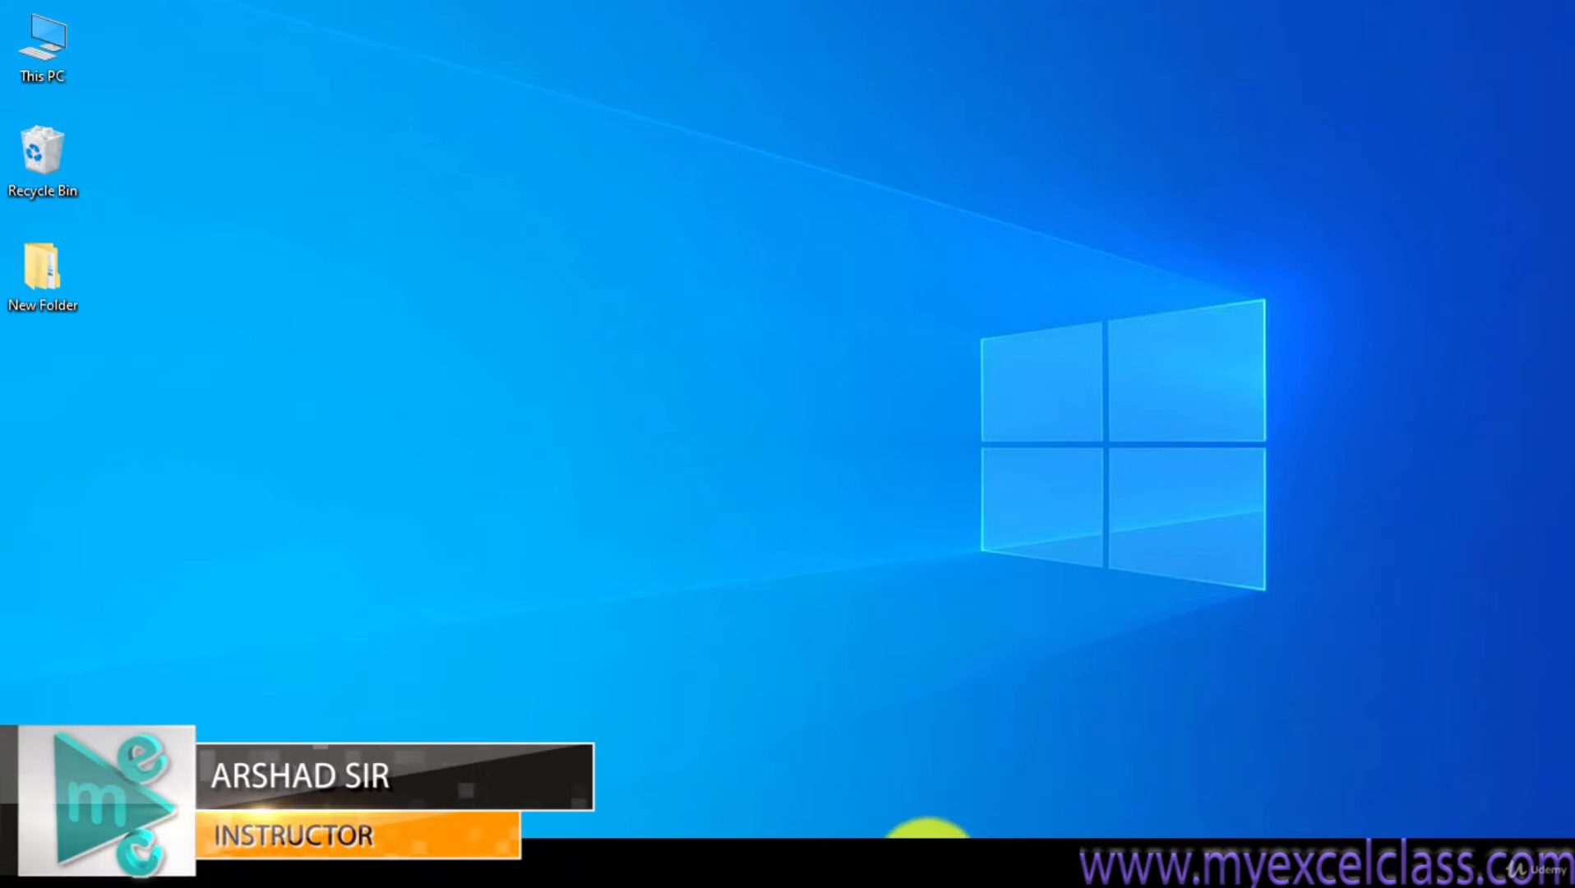
Switch to AutoCAD and draw a rectangle about twice as wide as it is tall, just beside the Y axis
{"action": "left_click", "coordinate": [925, 847]}
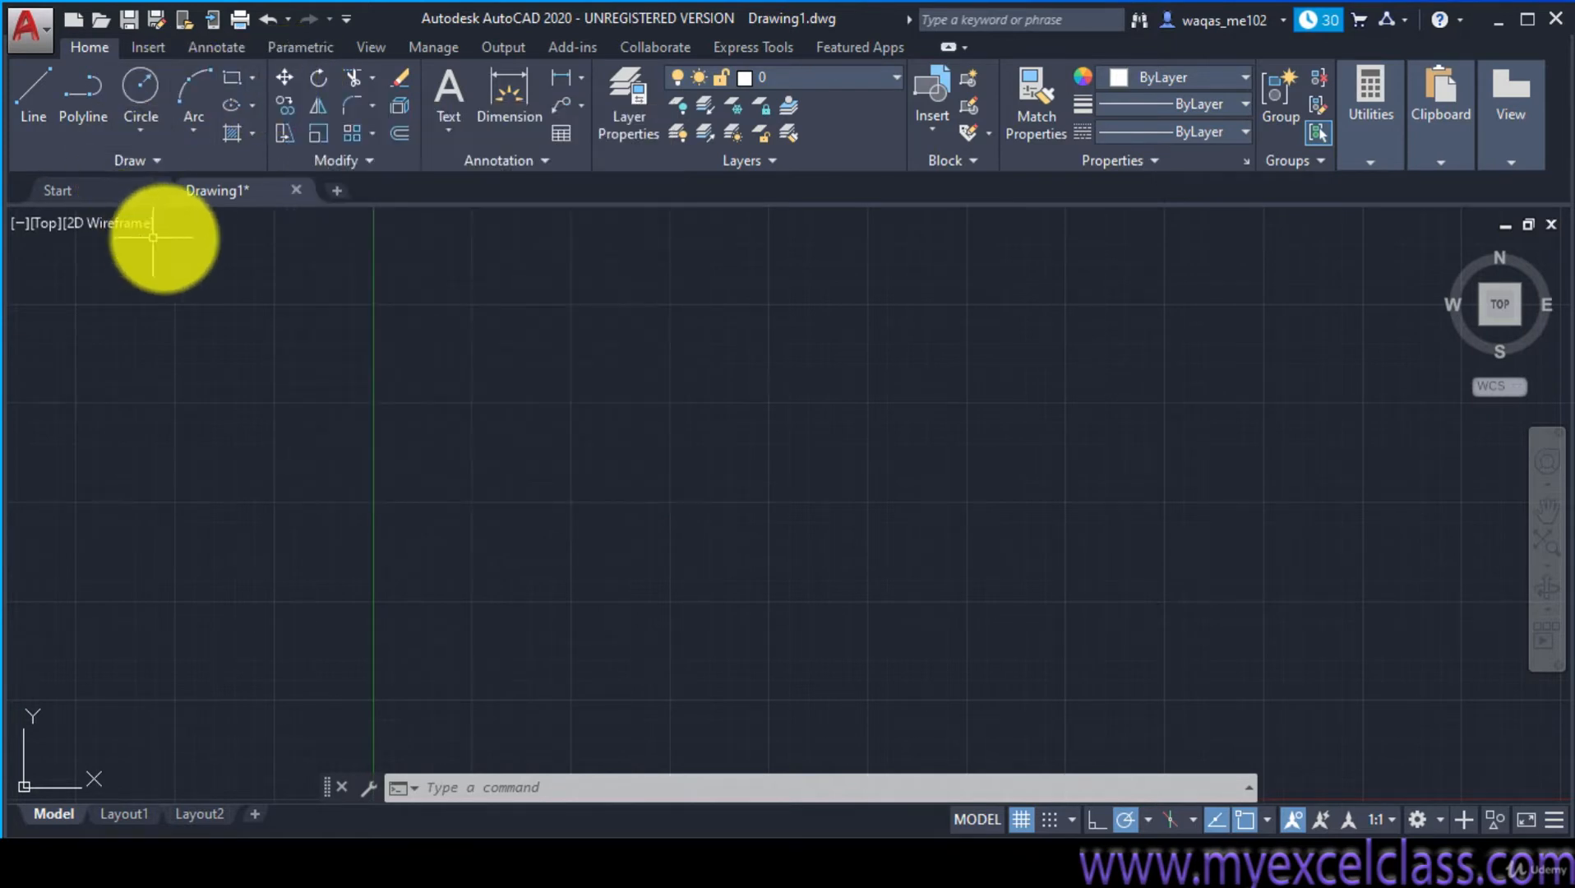
{"action": "left_click", "coordinate": [232, 89]}
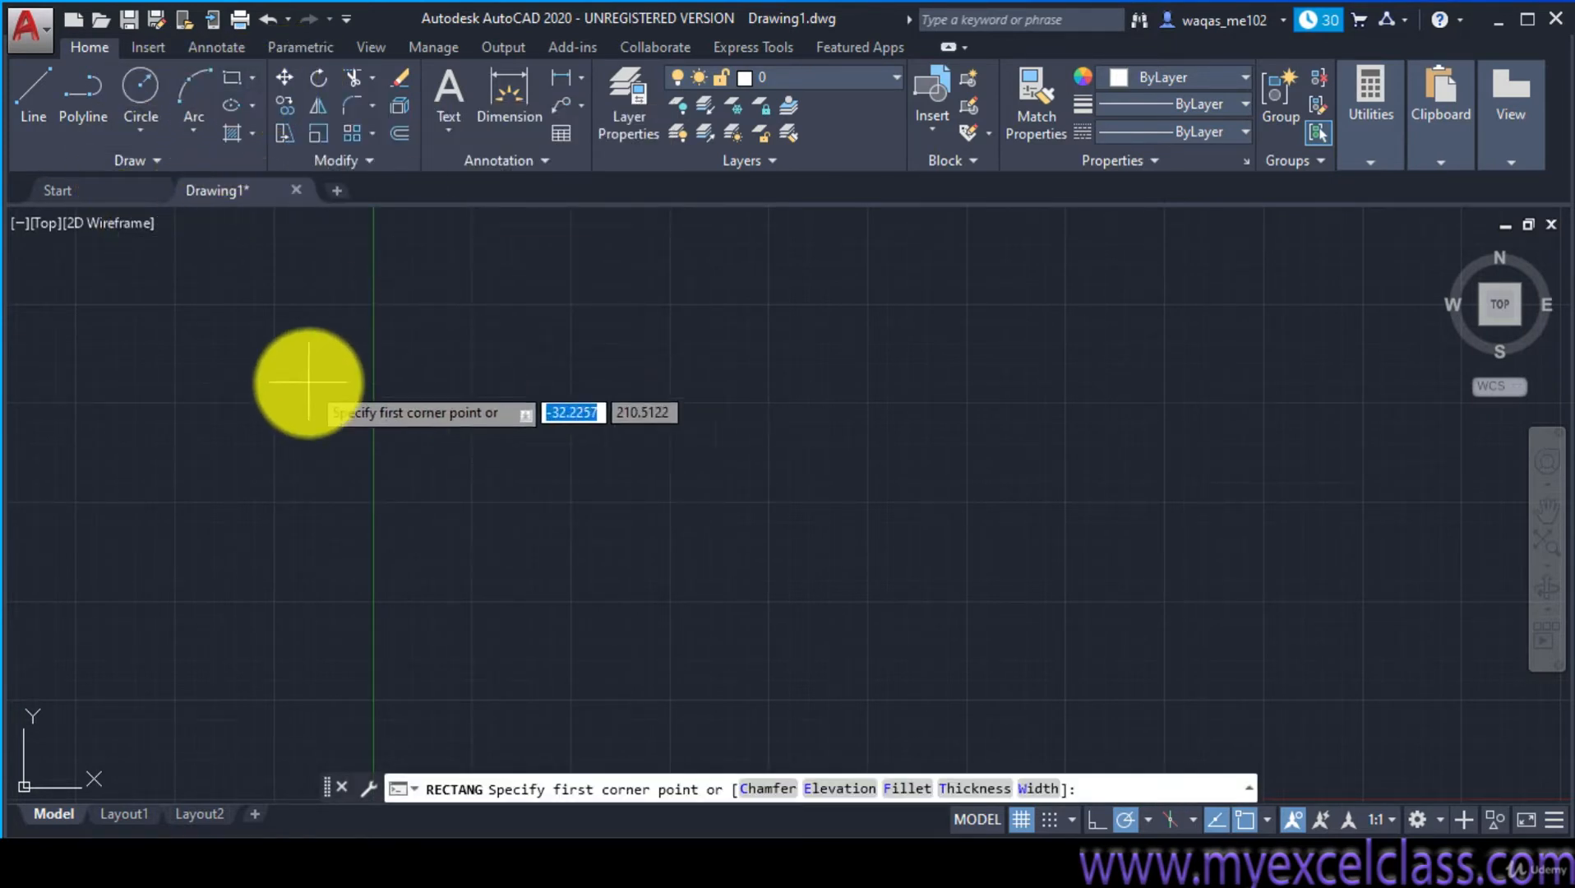
{"action": "left_click", "coordinate": [419, 374]}
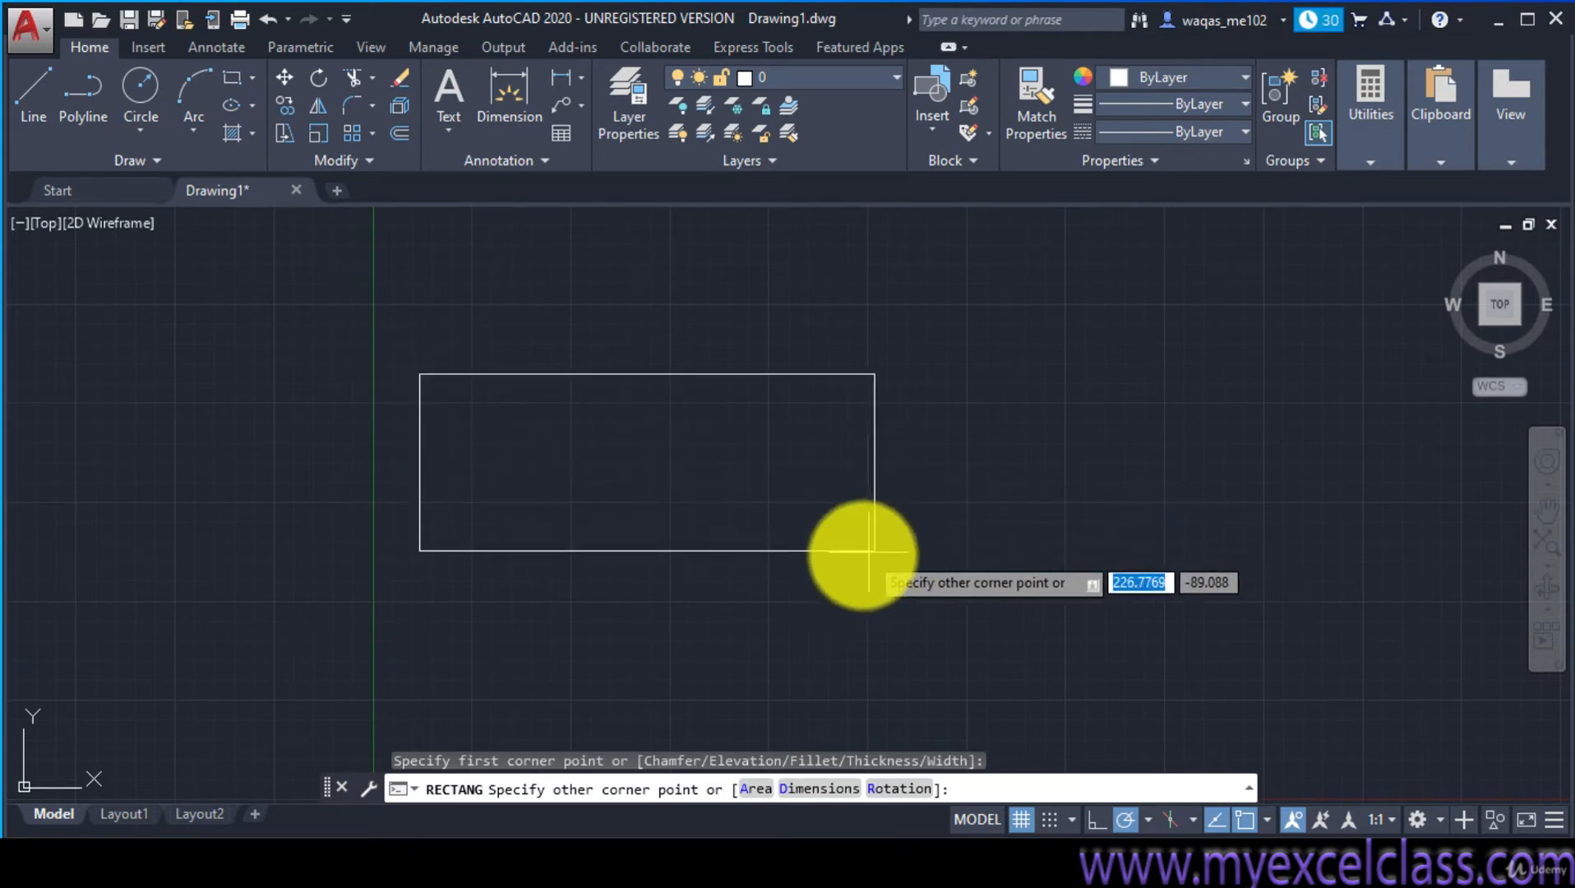
{"action": "left_click", "coordinate": [814, 562]}
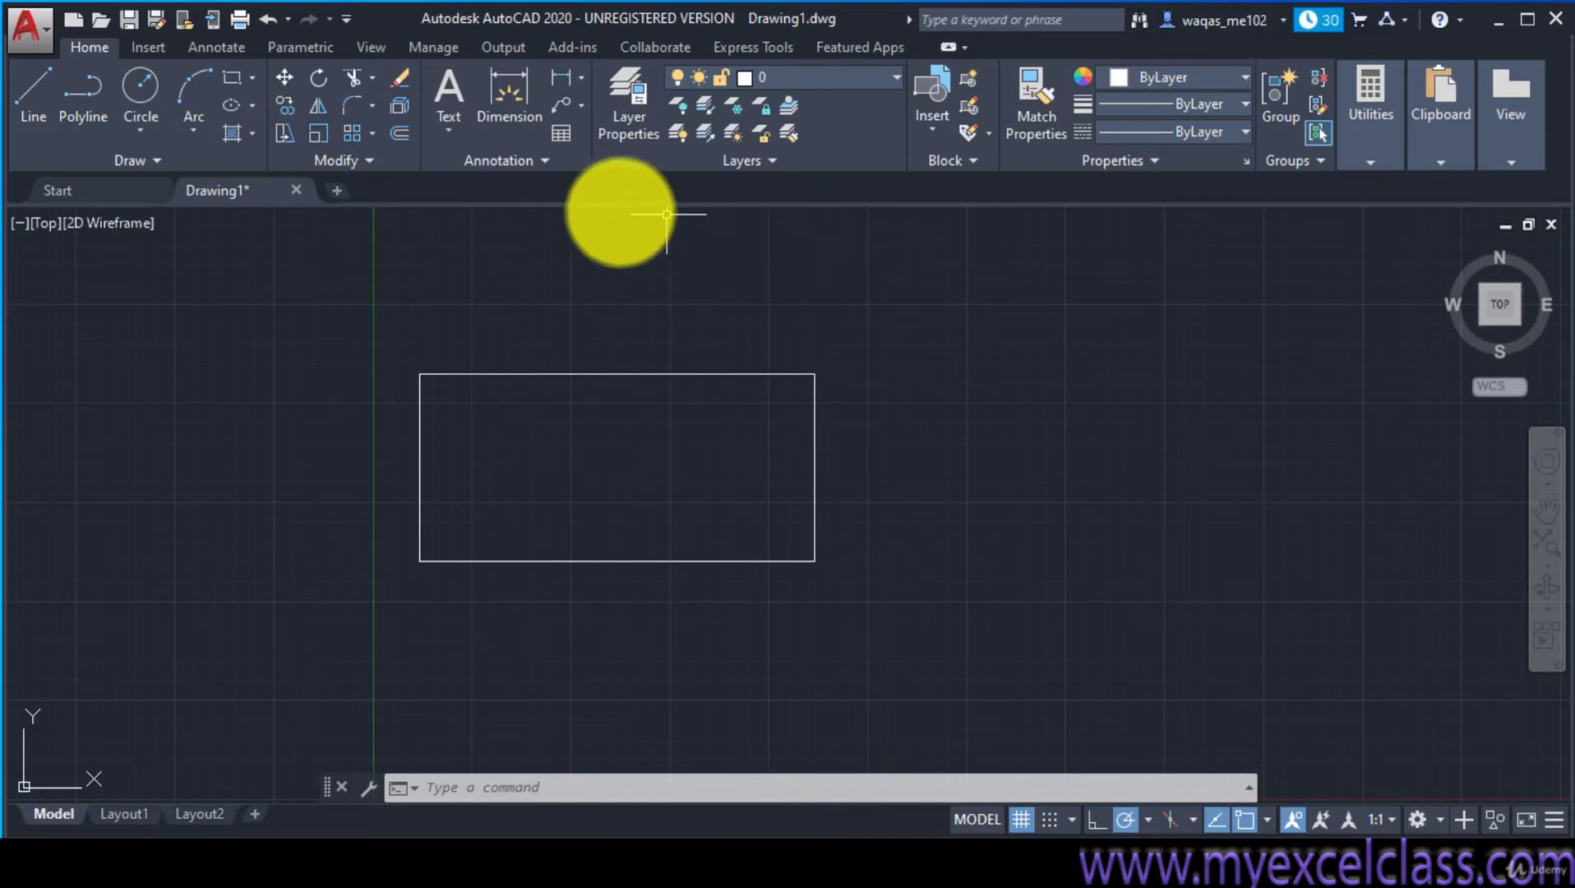
Move the rectangle up and to the right, using its lower-right corner as the base point
{"action": "left_click", "coordinate": [282, 83]}
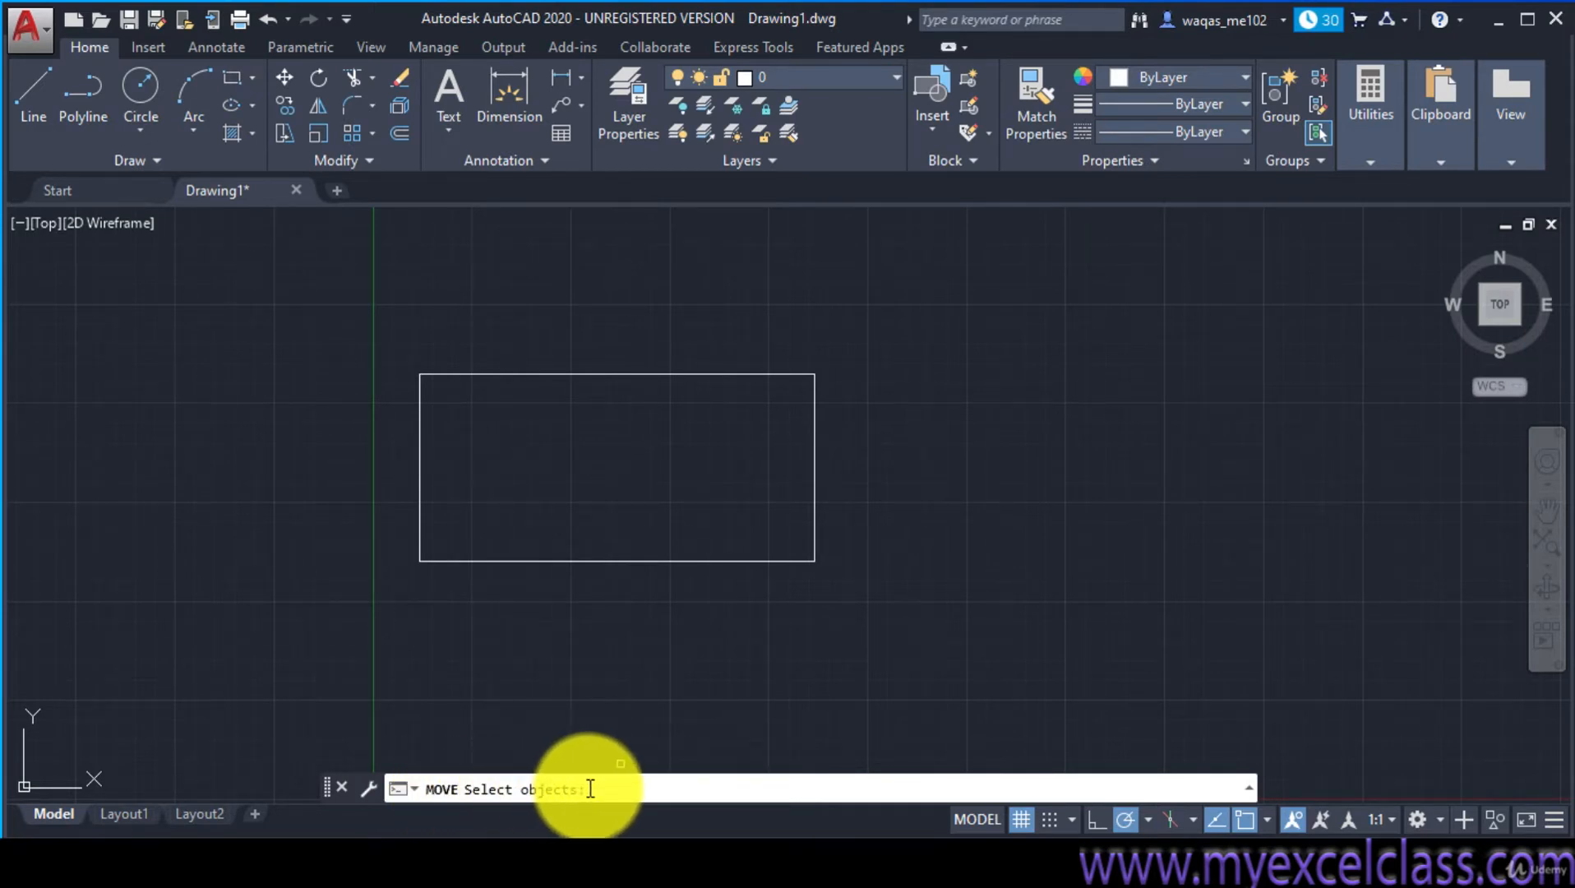
{"action": "left_click", "coordinate": [583, 561]}
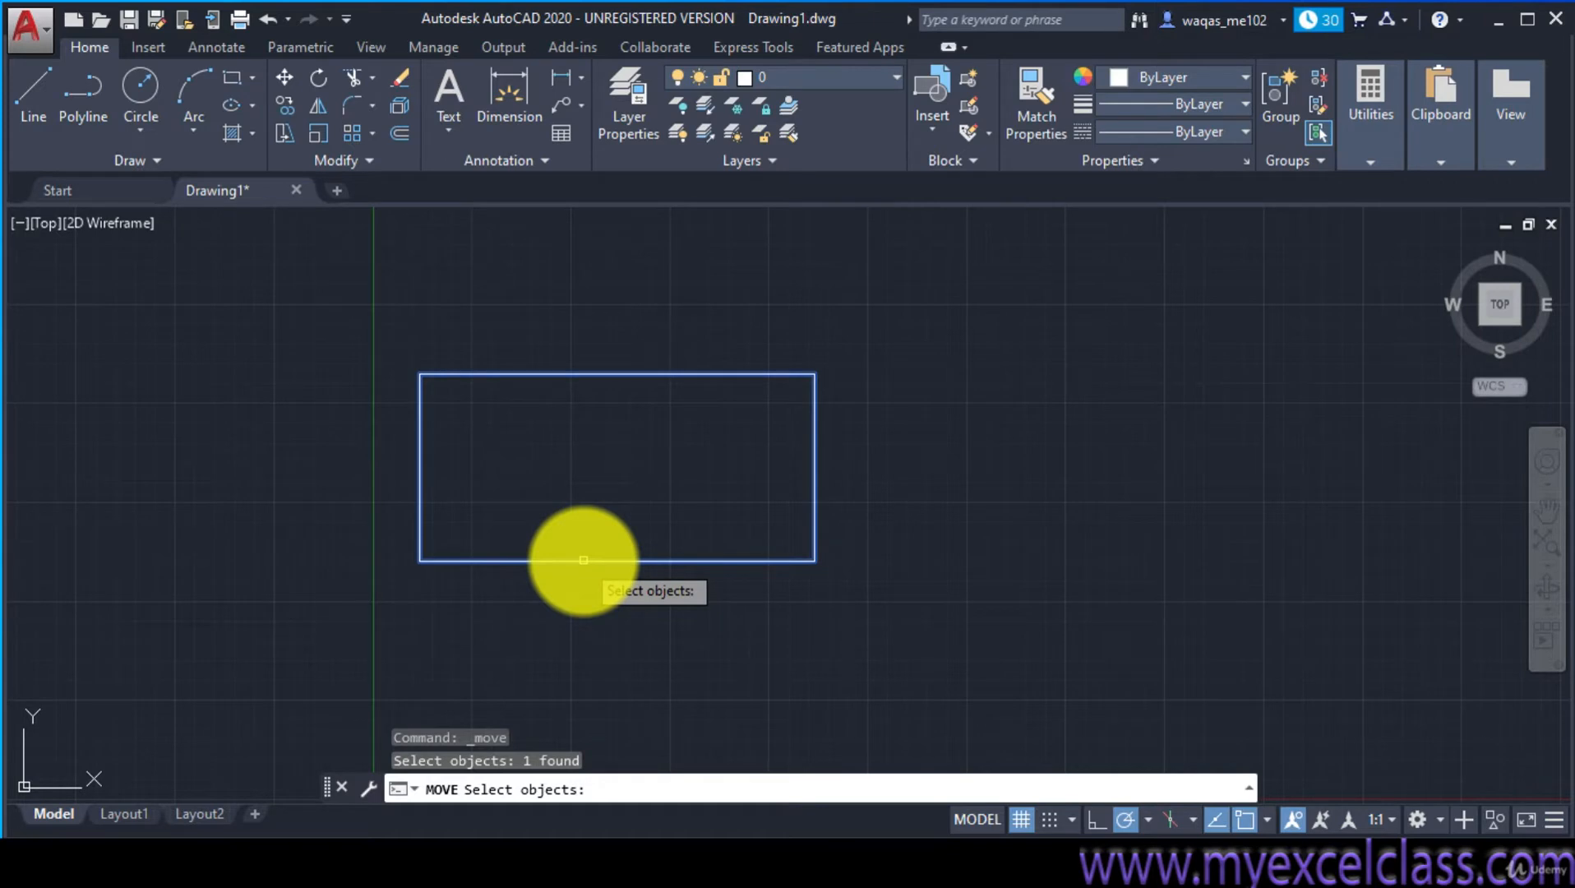
{"action": "key", "text": "Return"}
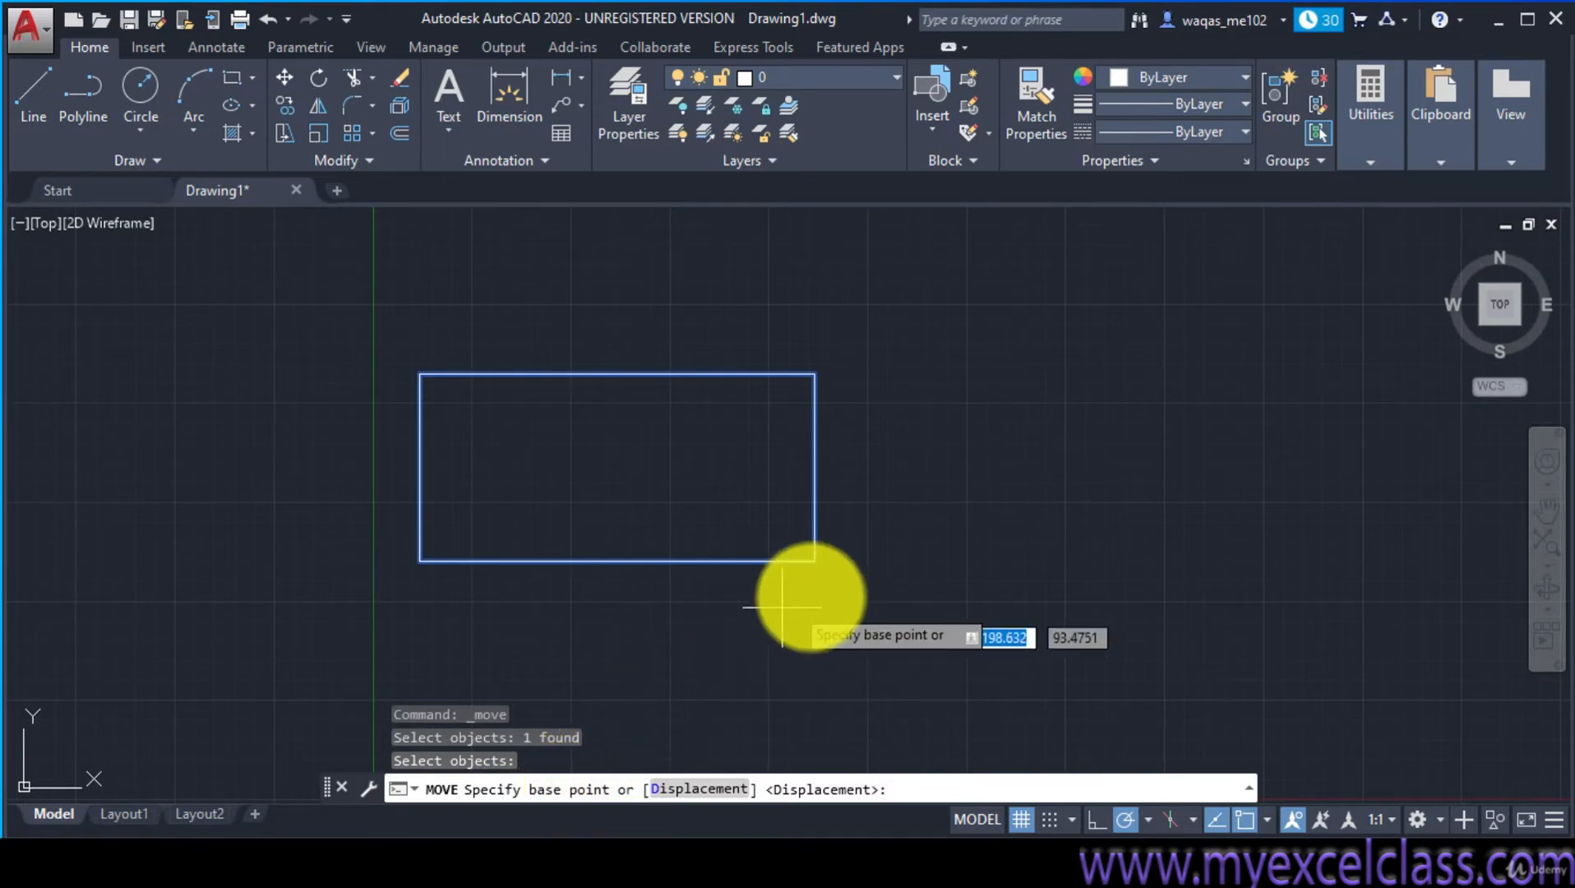
{"action": "left_click", "coordinate": [814, 562]}
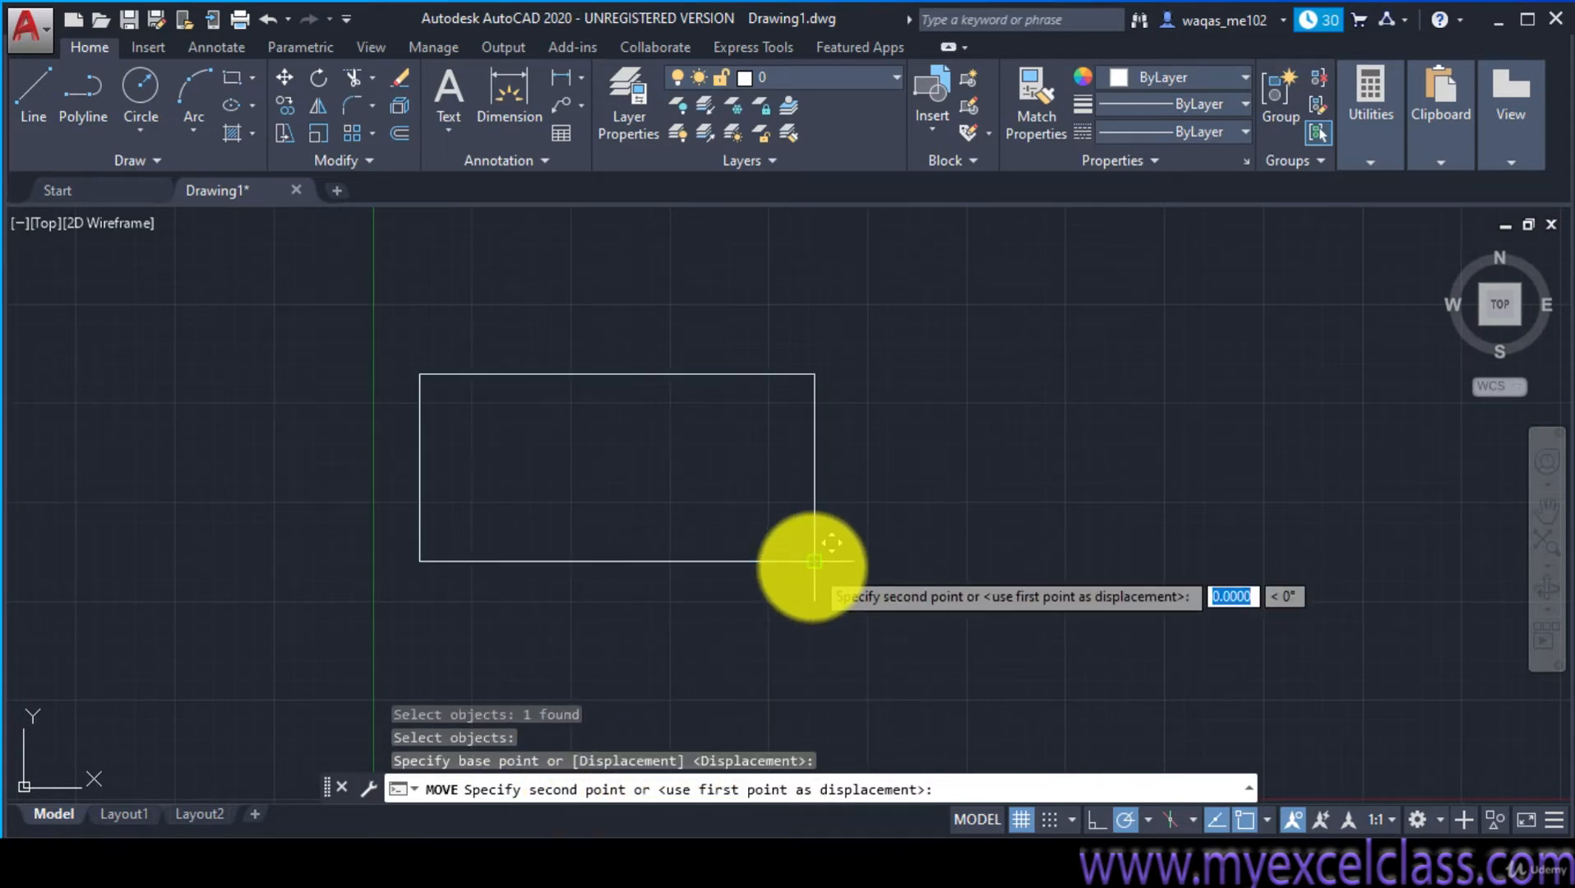
{"action": "left_click", "coordinate": [1322, 433]}
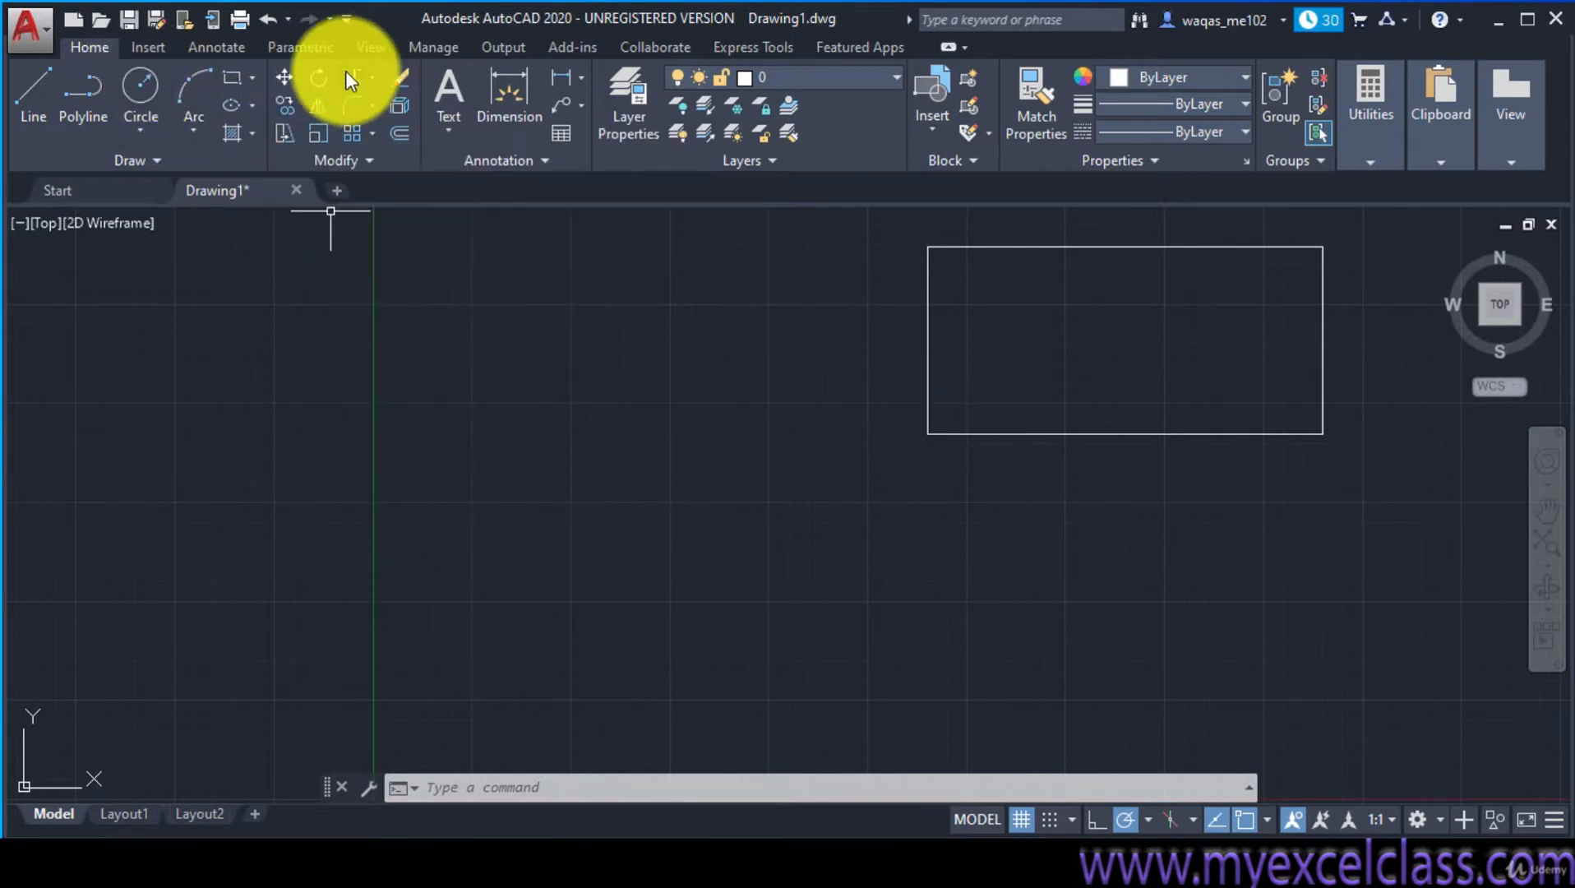
Copy the rectangle from its lower-left corner, placing five copies at different points around the original
{"action": "left_click", "coordinate": [288, 106]}
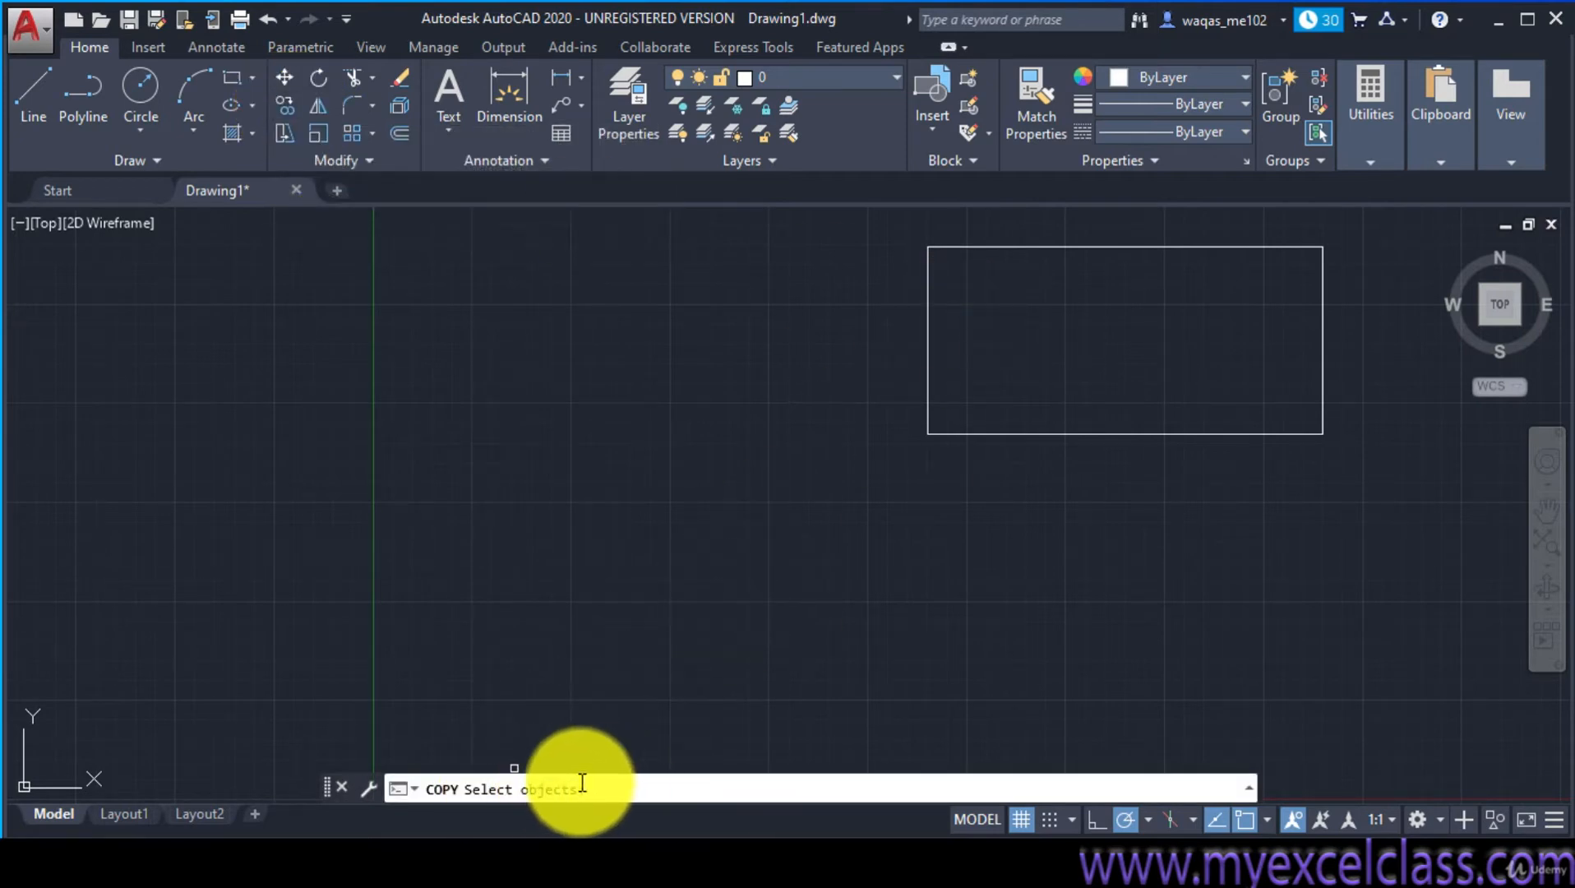
{"action": "left_click", "coordinate": [926, 425]}
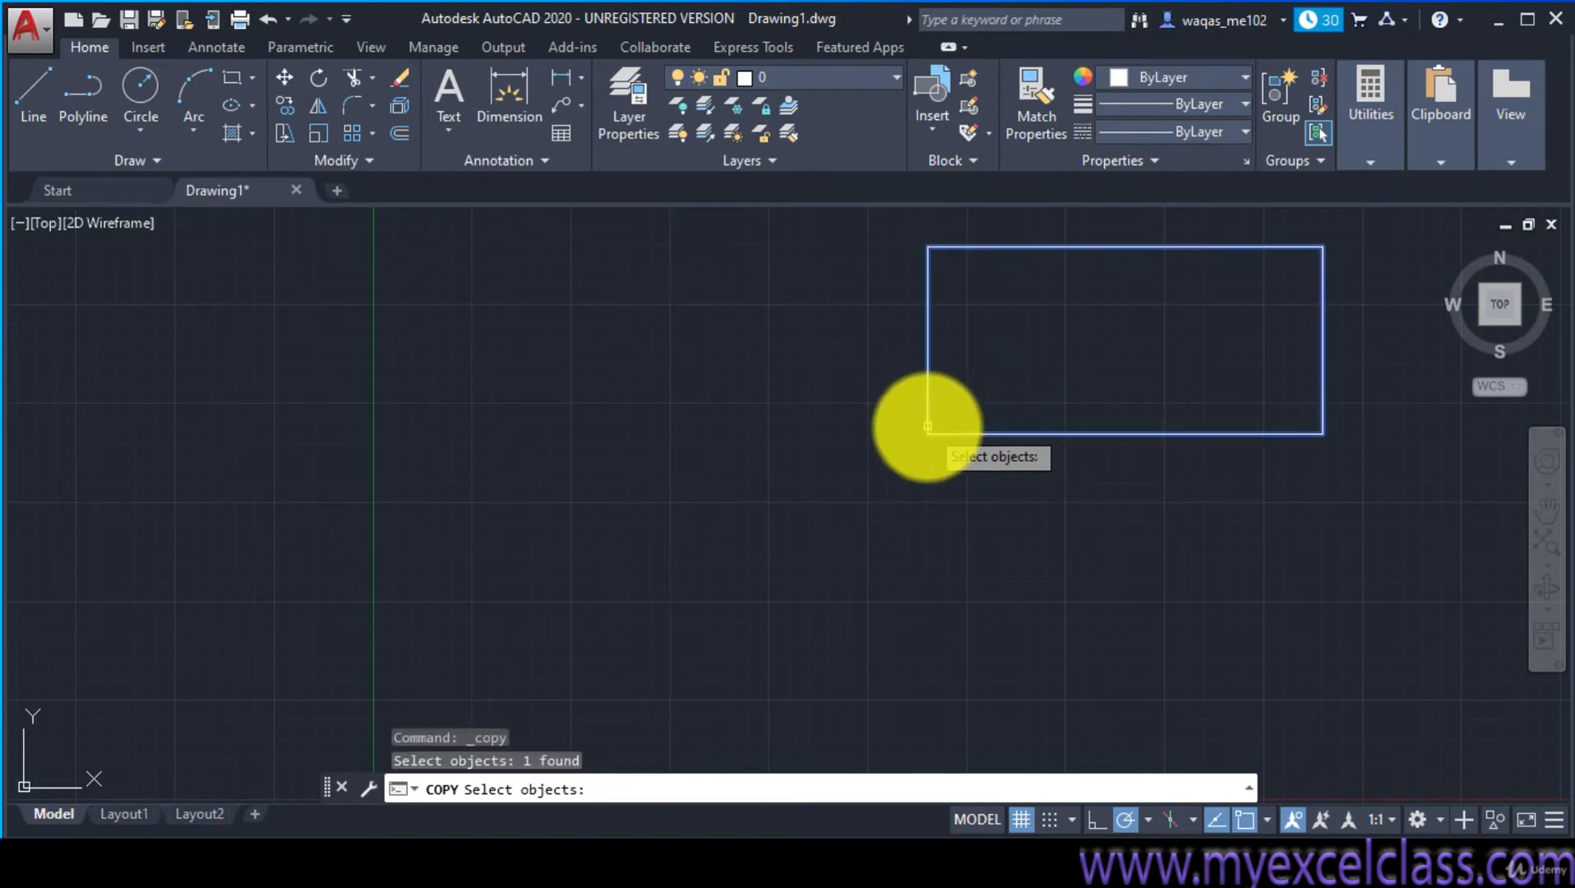
{"action": "key", "text": "Return"}
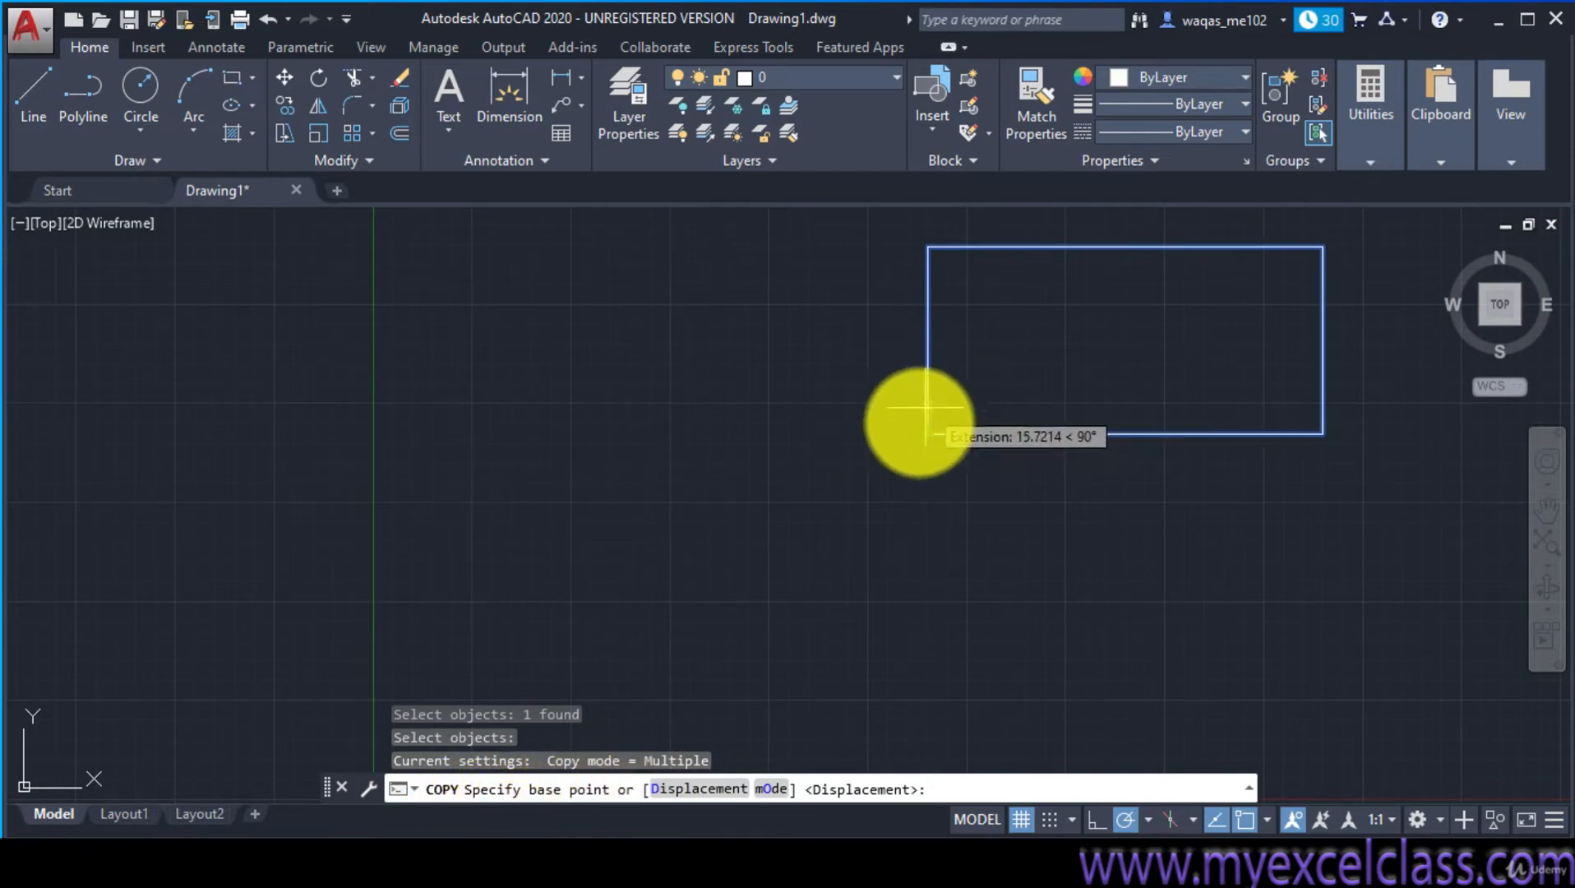
{"action": "left_click", "coordinate": [927, 434]}
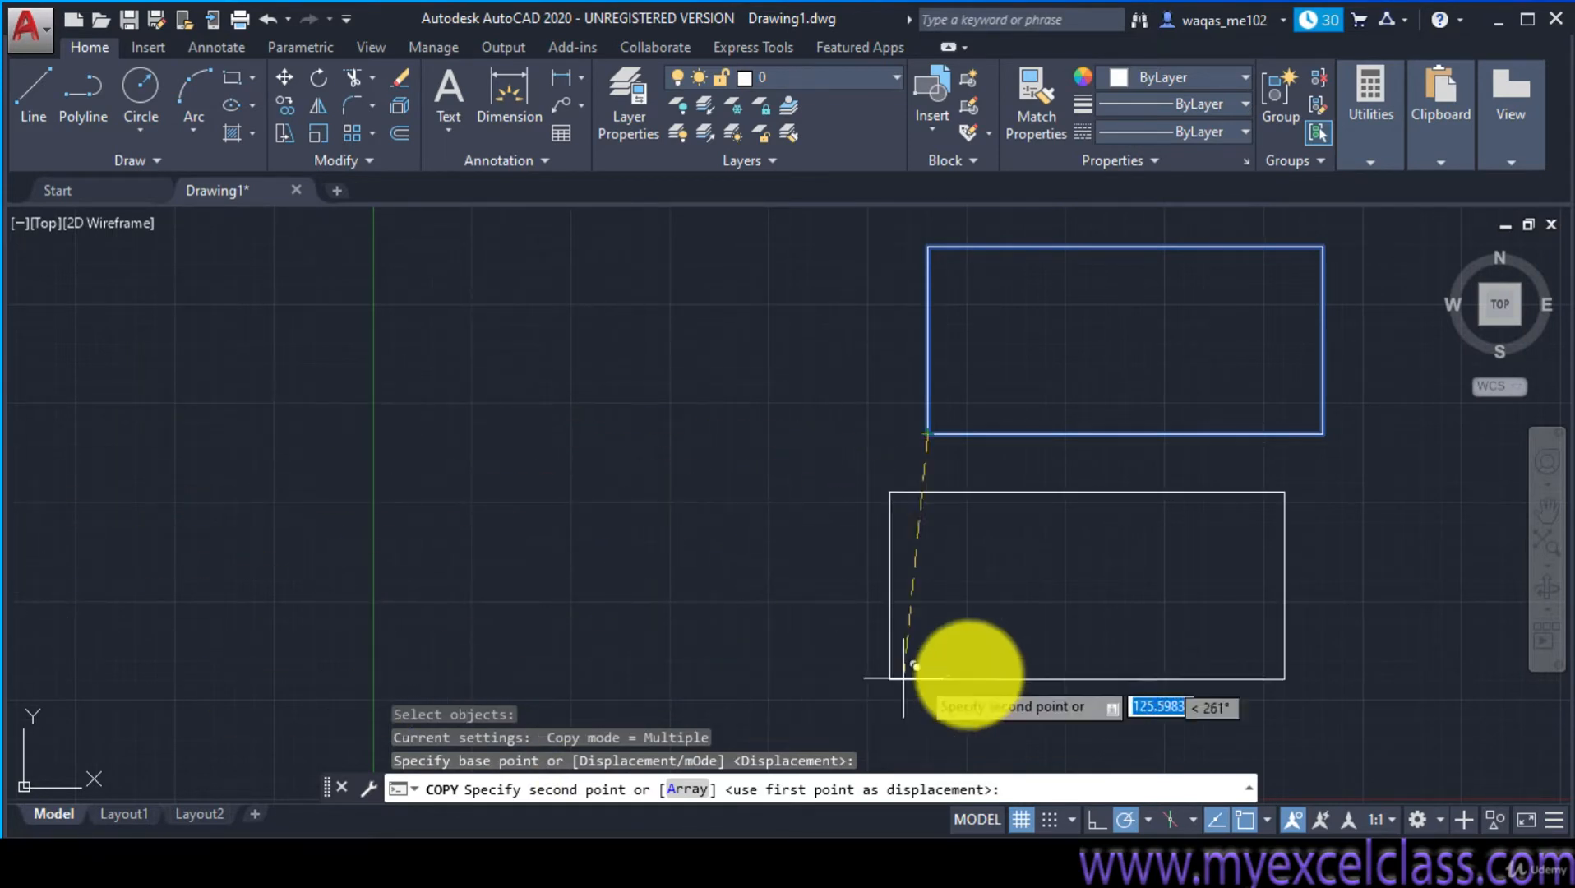
{"action": "middle_click_drag", "start_coordinate": [862, 495], "coordinate": [326, 600]}
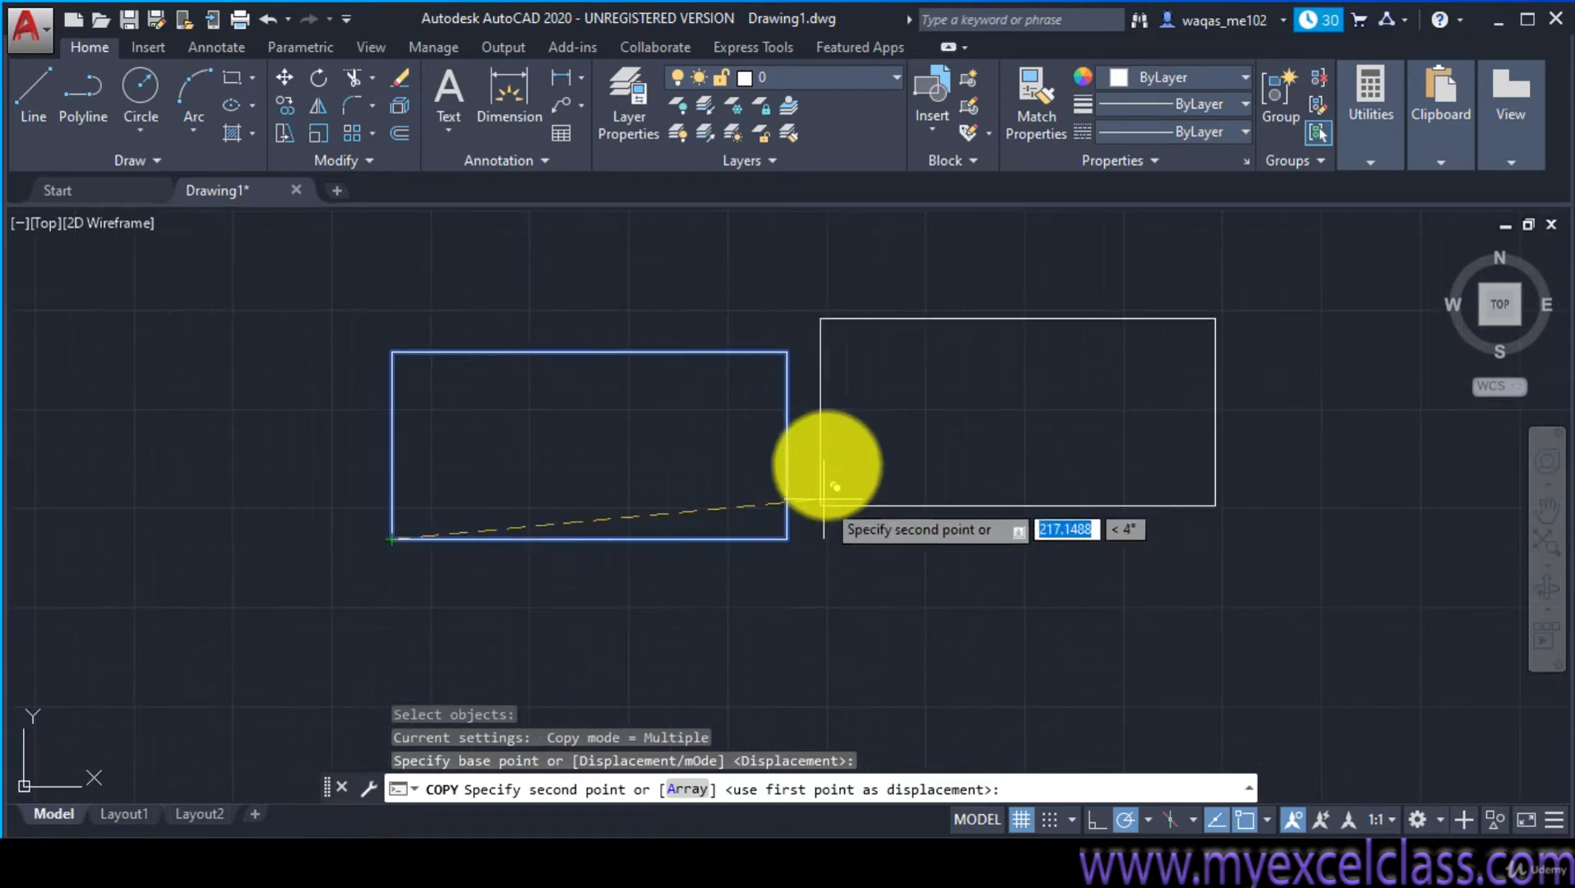
{"action": "left_click", "coordinate": [987, 568]}
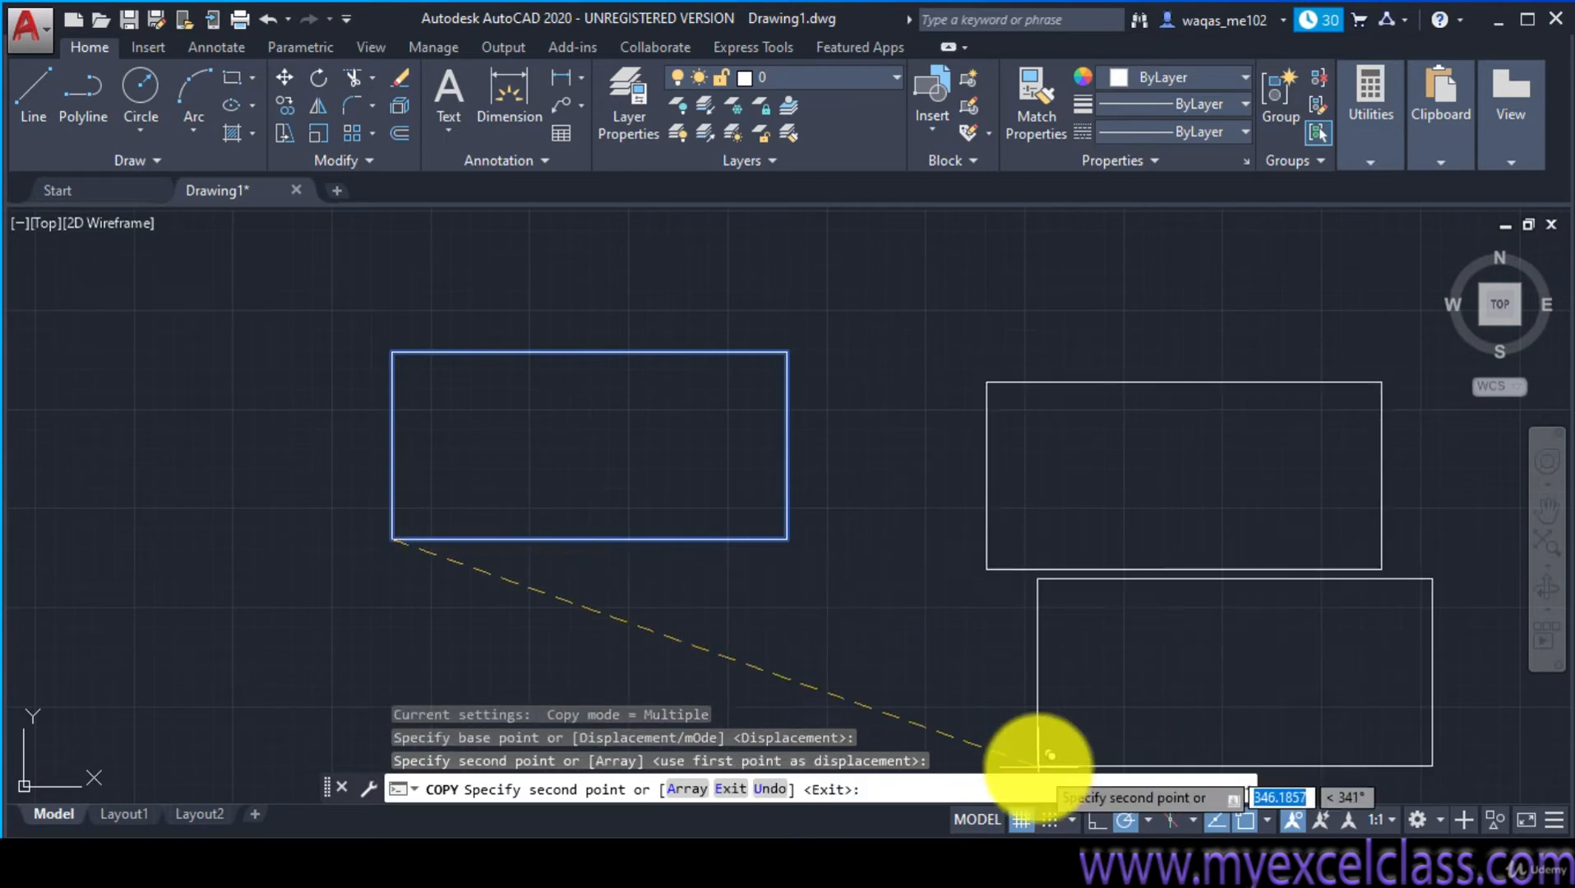
{"action": "left_click", "coordinate": [410, 679]}
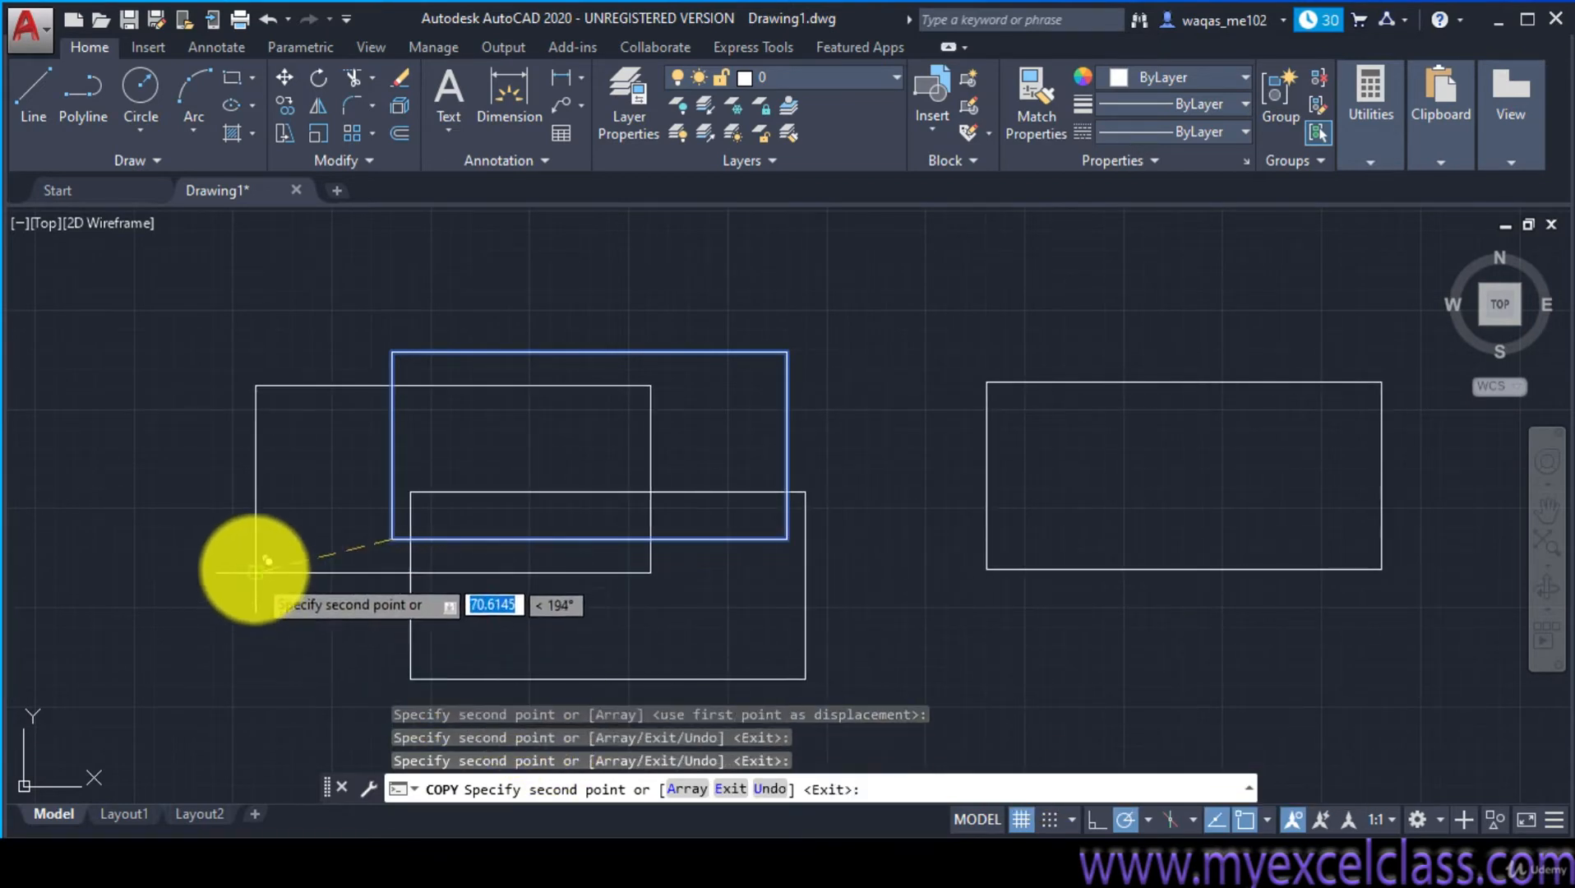
{"action": "left_click", "coordinate": [255, 573]}
{"action": "left_click", "coordinate": [372, 452]}
{"action": "left_click", "coordinate": [663, 434]}
{"action": "key", "text": "Escape"}
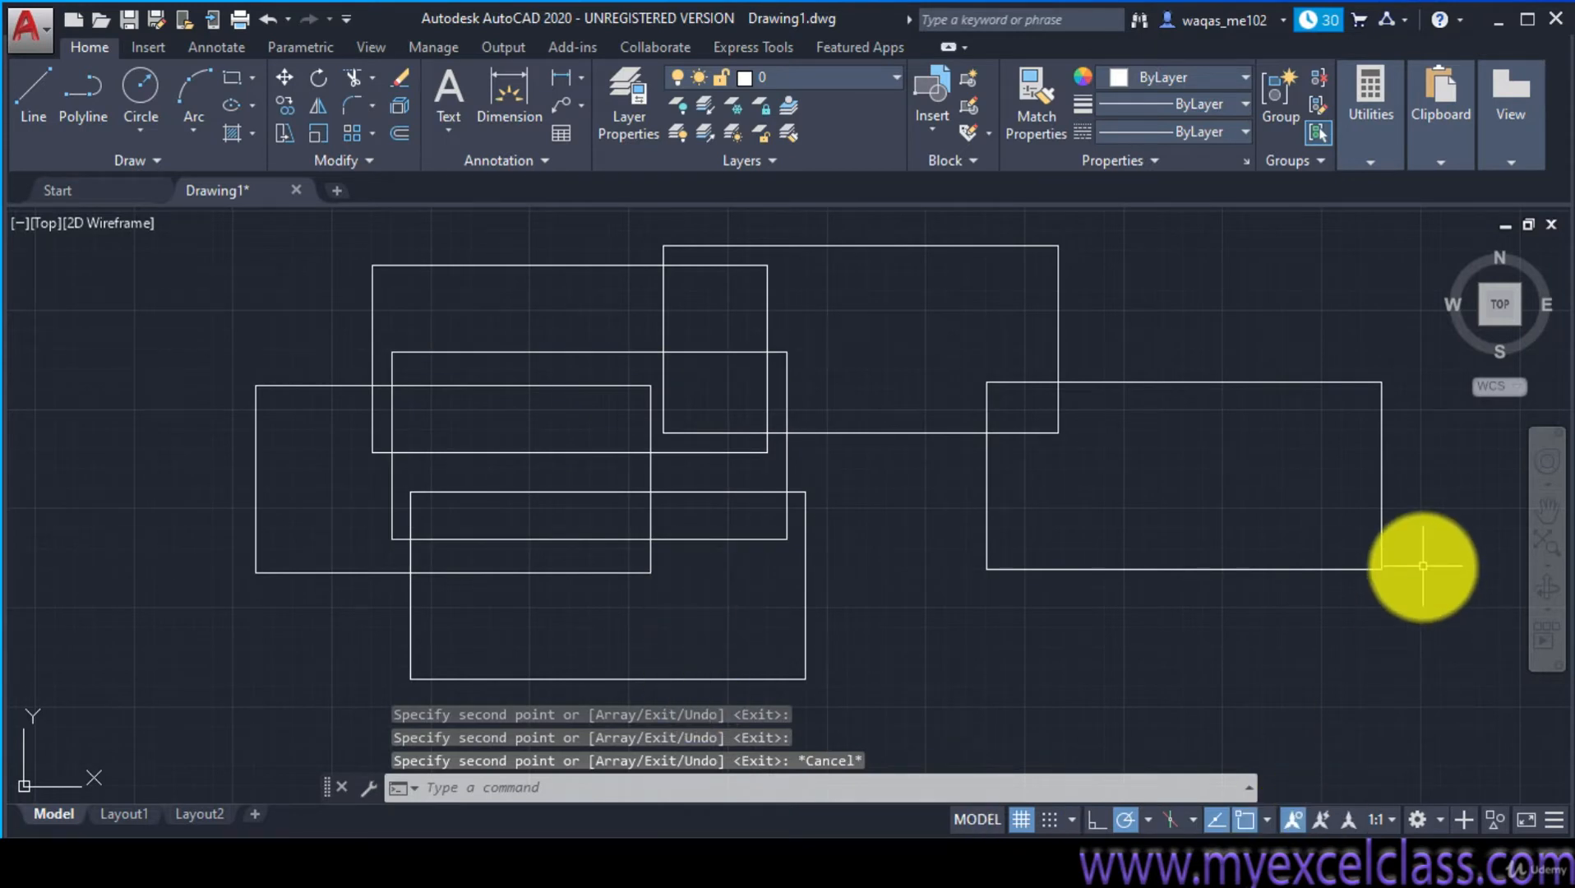
Delete all rectangles from the drawing and draw a new horizontal one about five times as wide as tall
{"action": "key", "text": "ctrl+a"}
{"action": "key", "text": "Delete"}
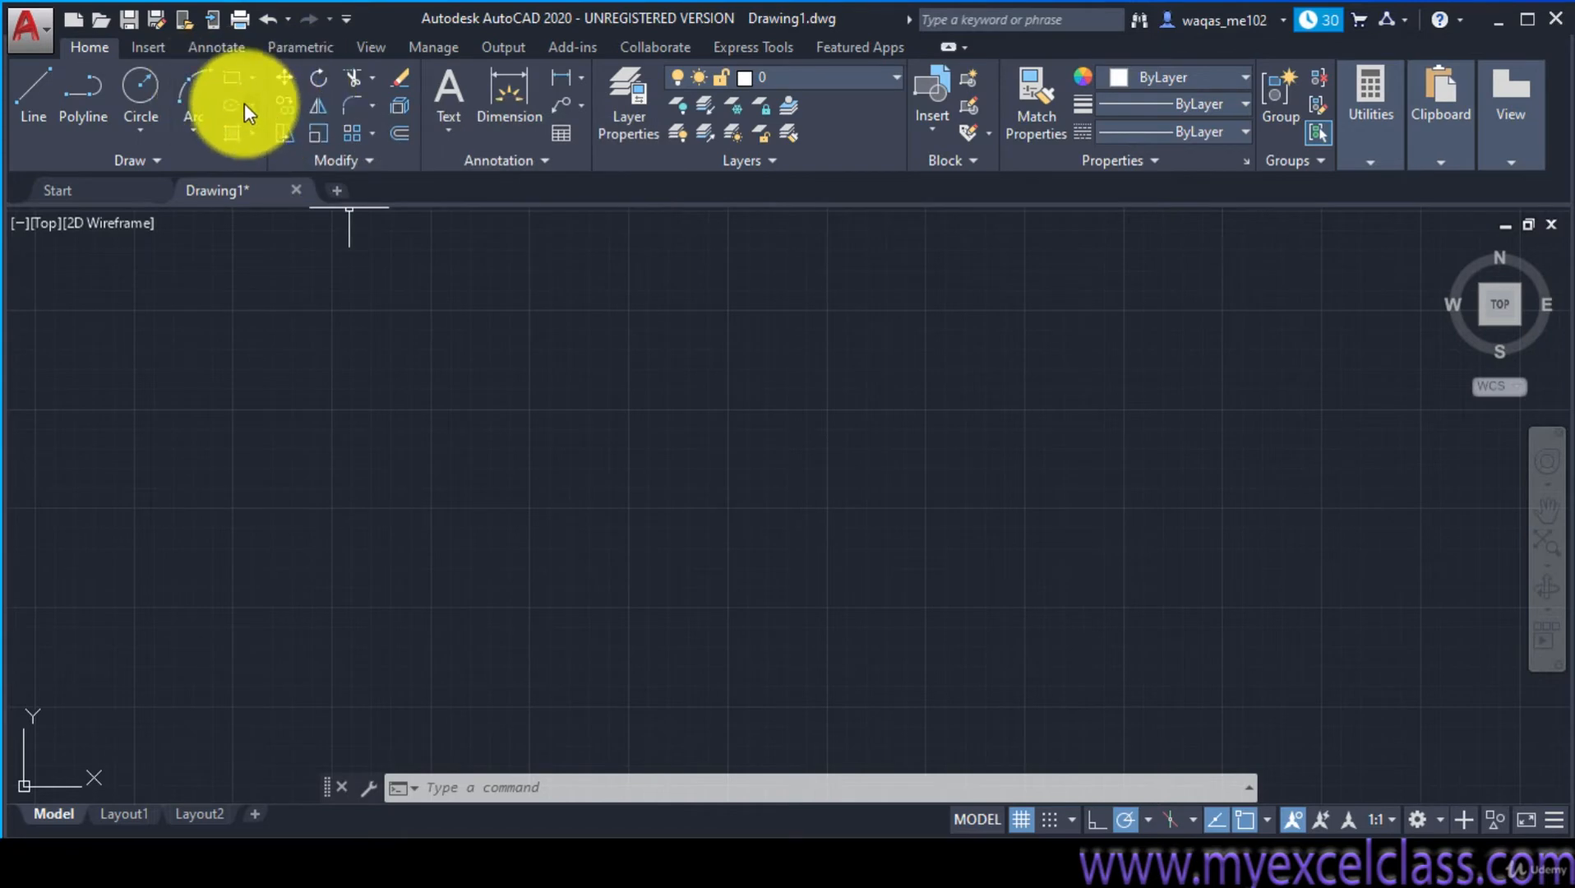
{"action": "left_click", "coordinate": [231, 84]}
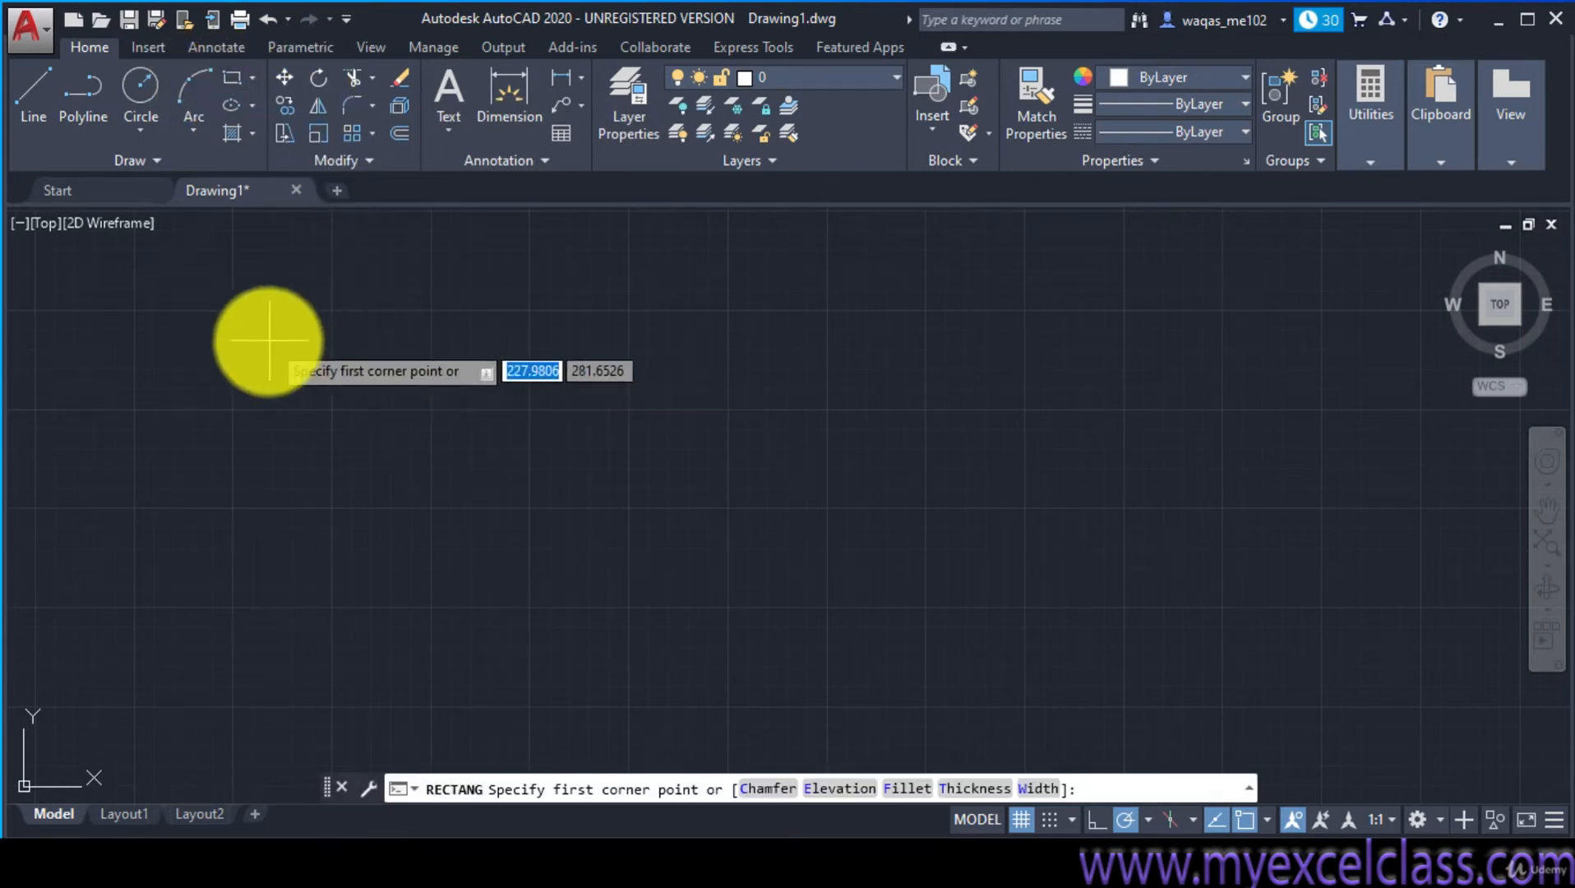
{"action": "left_click", "coordinate": [394, 426]}
{"action": "left_click", "coordinate": [1208, 582]}
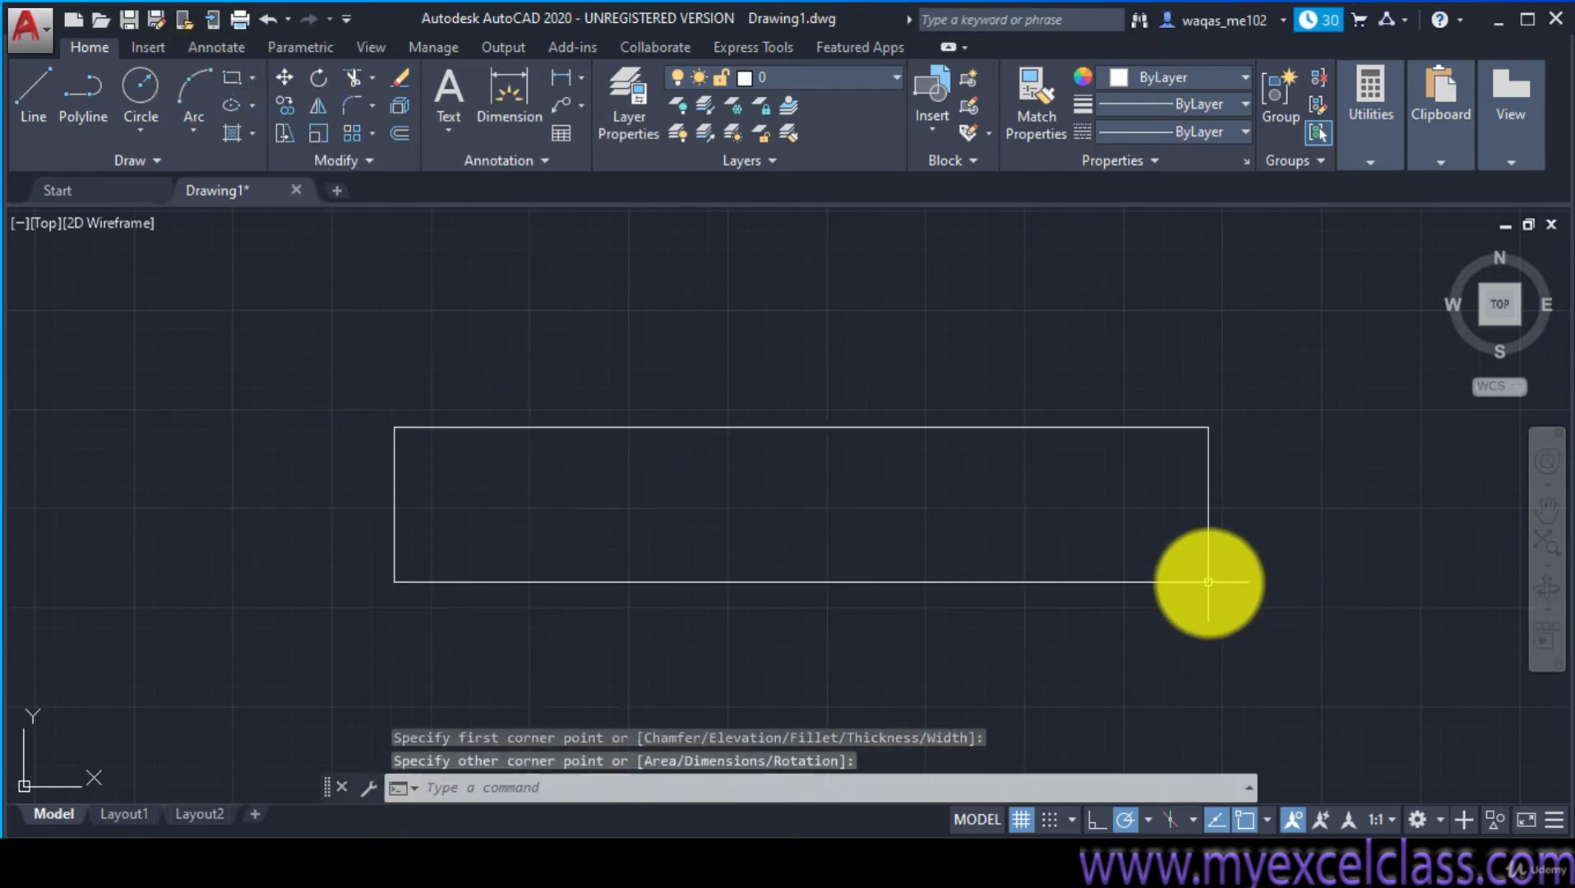
Rotate the long rectangle 90° about its lower-right corner with Ortho mode on, so that it stands vertically below that corner
{"action": "scroll", "coordinate": [1153, 583], "scroll_direction": "down", "scroll_amount": 2}
{"action": "mouse_move", "coordinate": [1072, 671]}
{"action": "middle_mouse_down"}
{"action": "mouse_move", "coordinate": [922, 524]}
{"action": "mouse_move", "coordinate": [826, 510]}
{"action": "middle_mouse_up"}
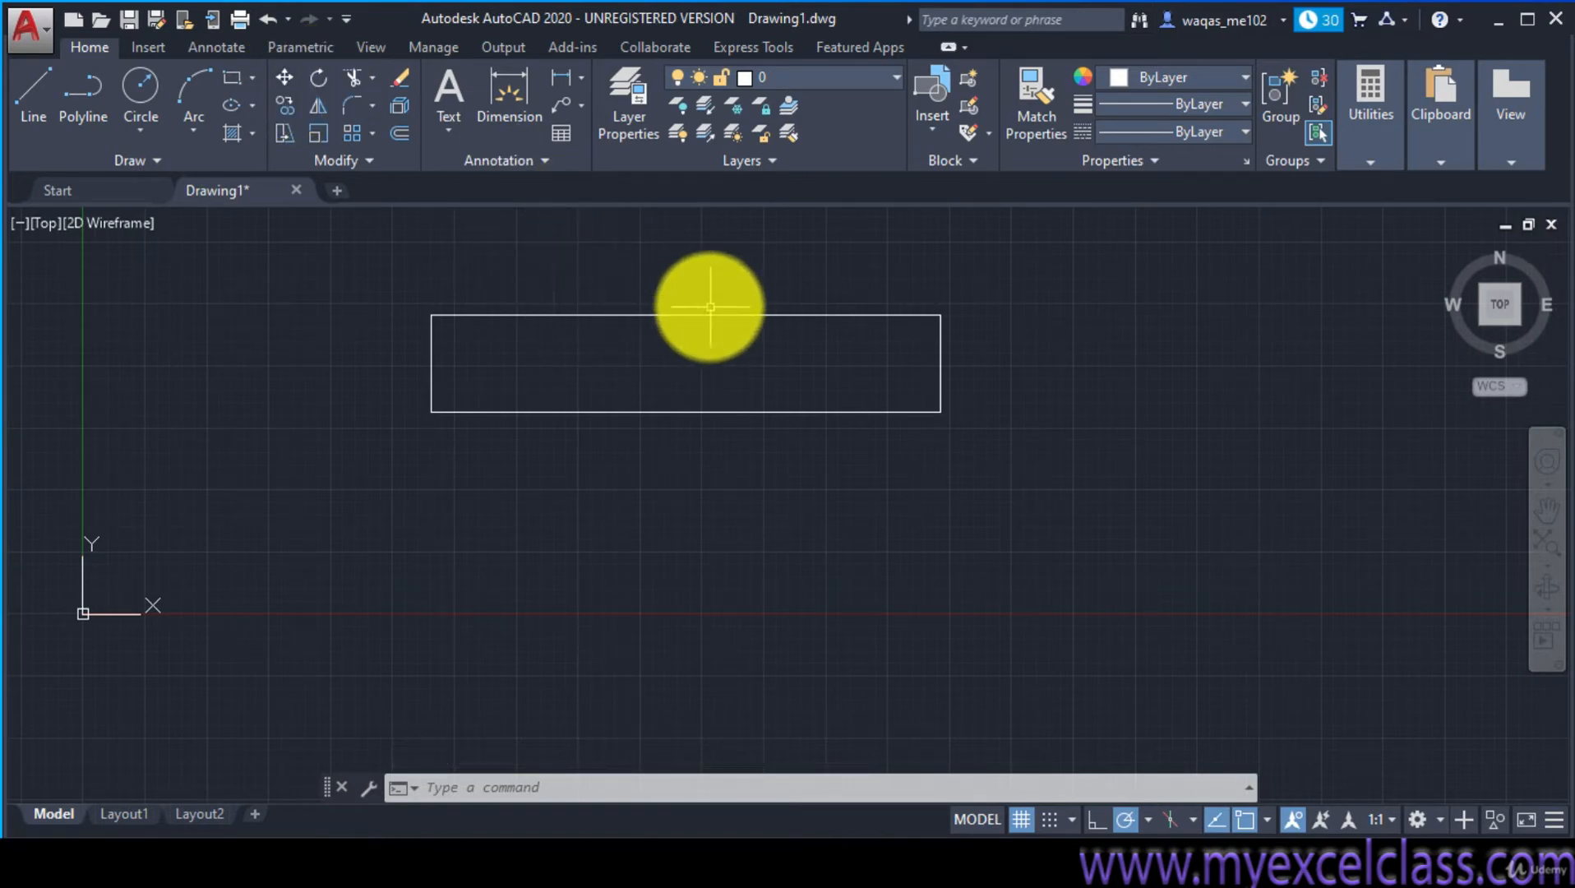
{"action": "left_click", "coordinate": [320, 79]}
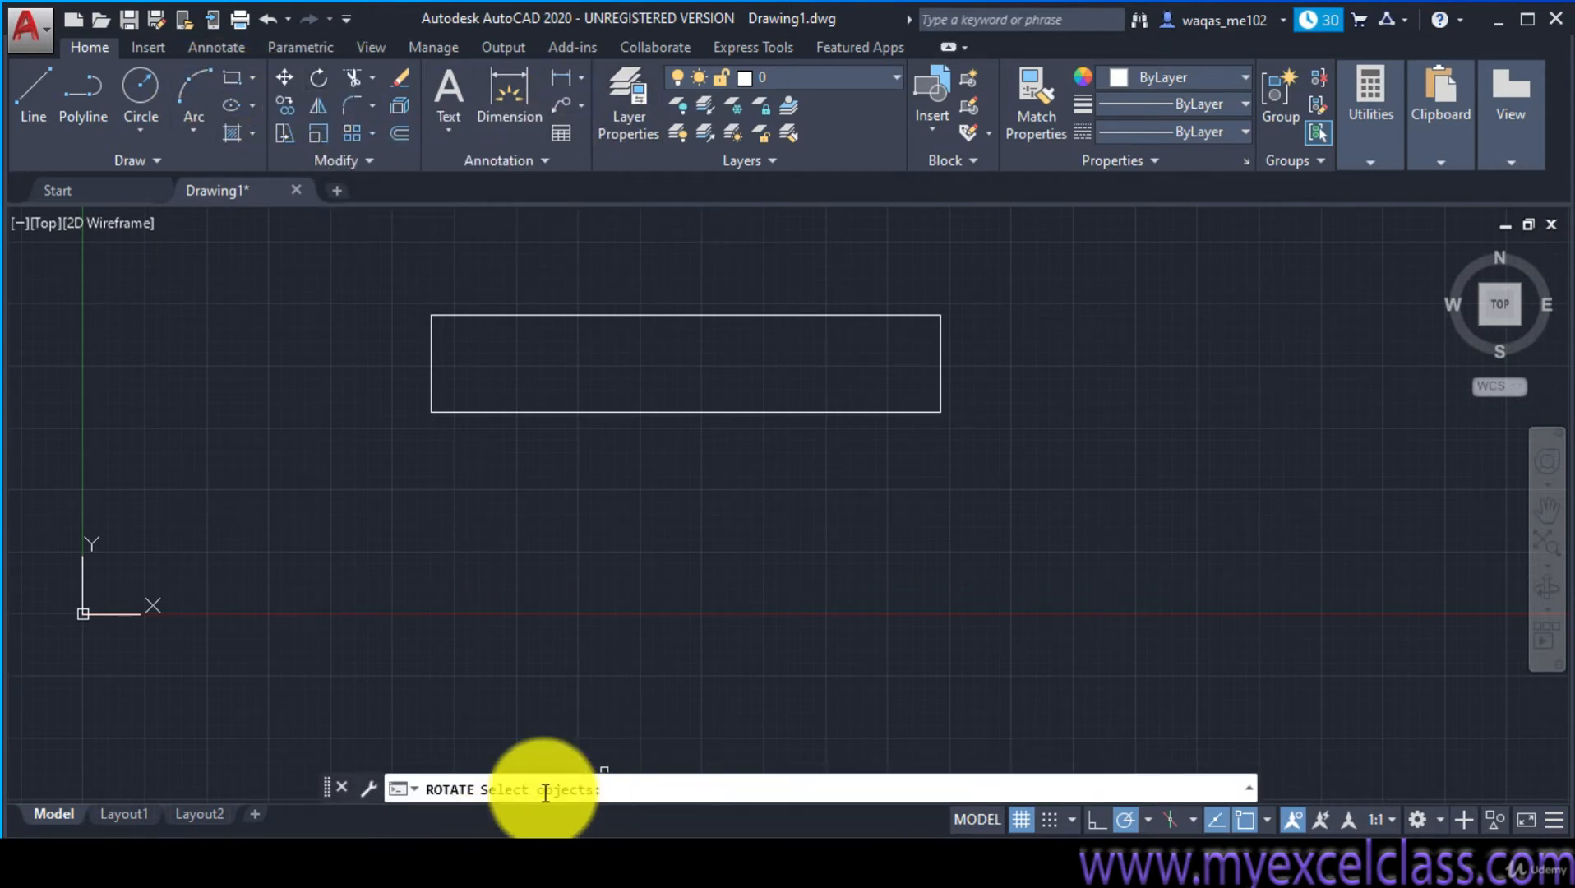
{"action": "left_click", "coordinate": [738, 413]}
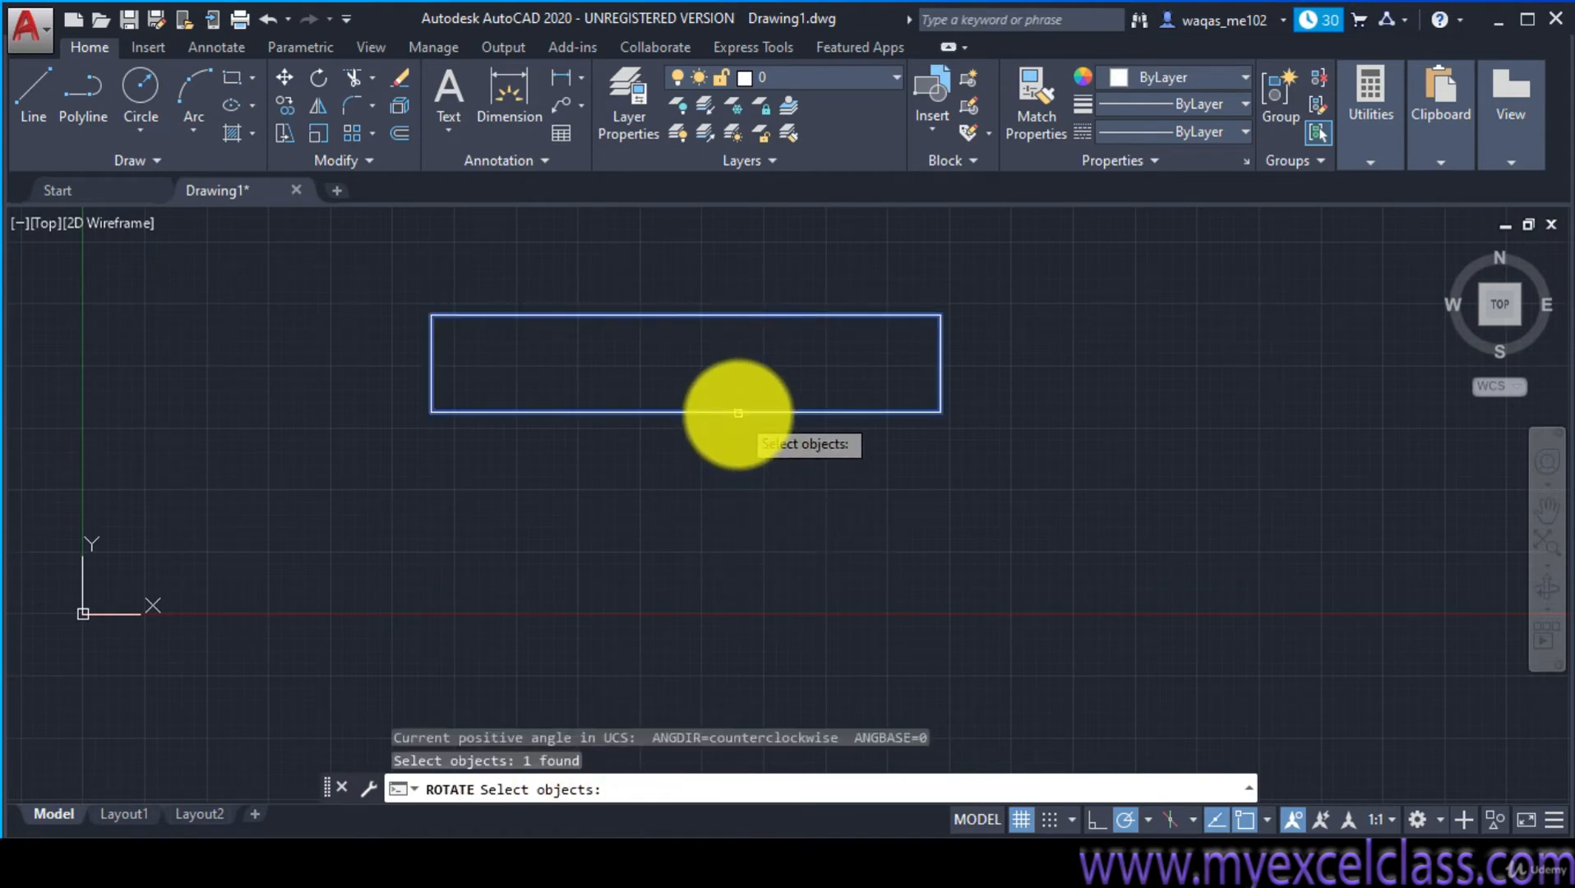
{"action": "key", "text": "Return"}
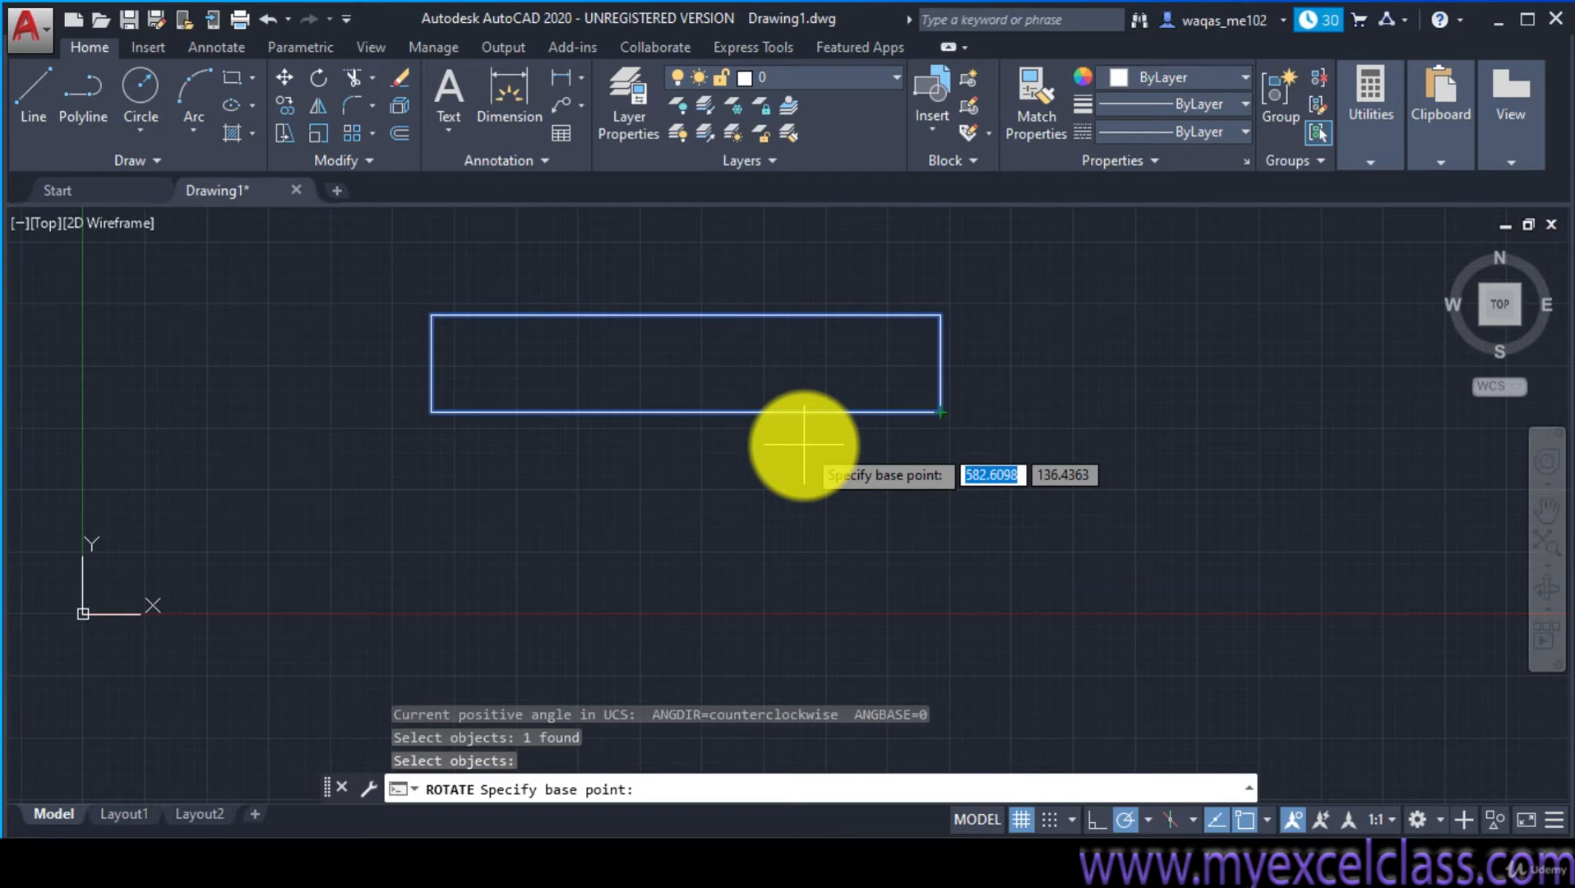
{"action": "left_click", "coordinate": [941, 411]}
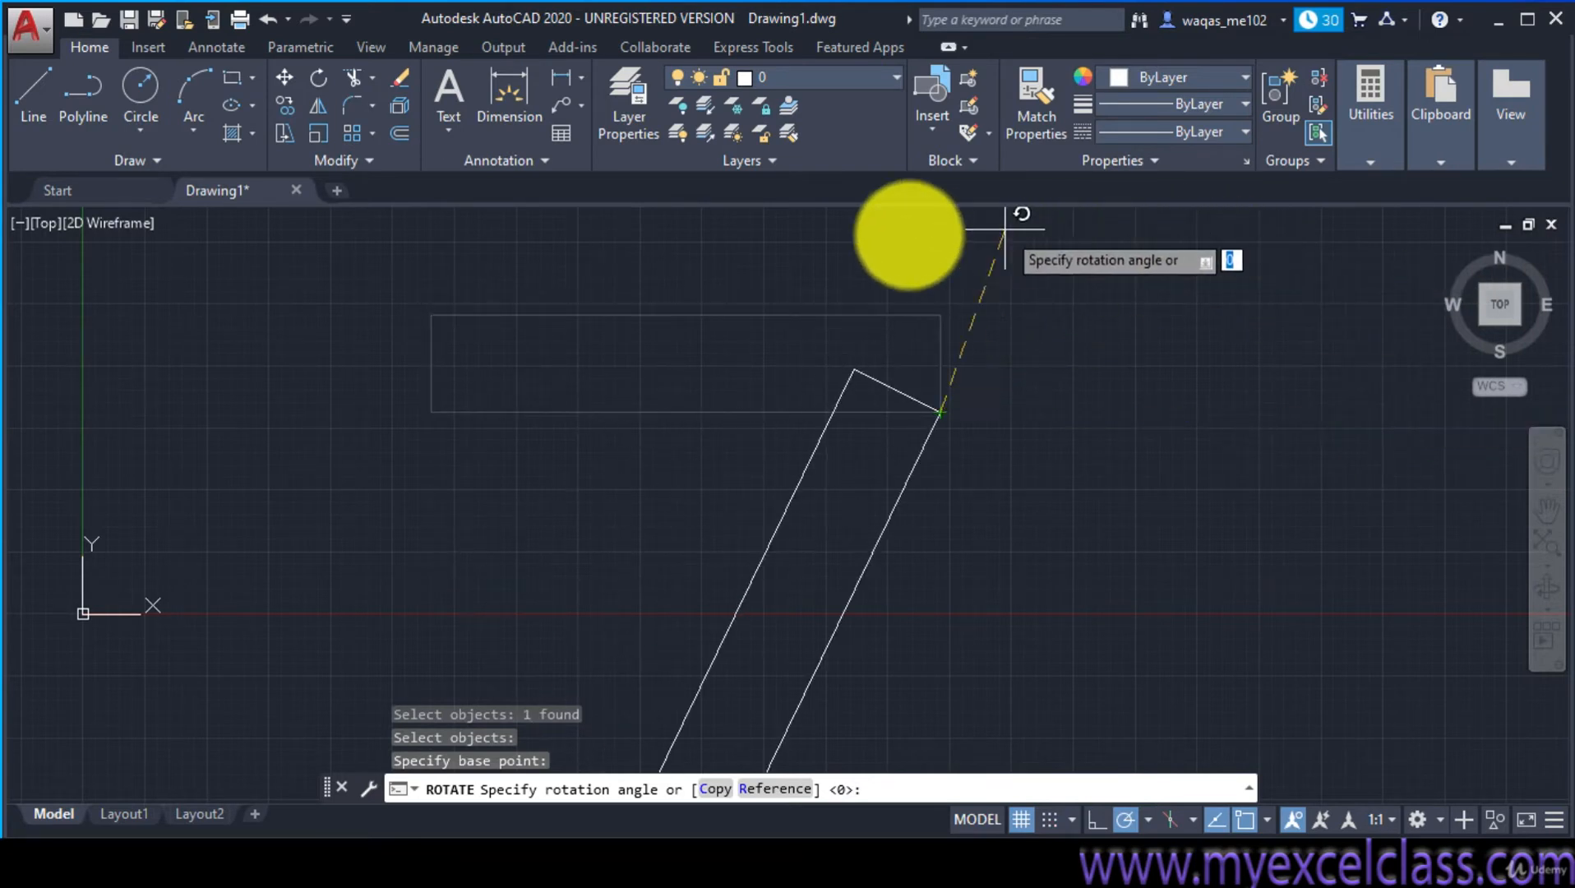
{"action": "left_click", "coordinate": [1097, 818]}
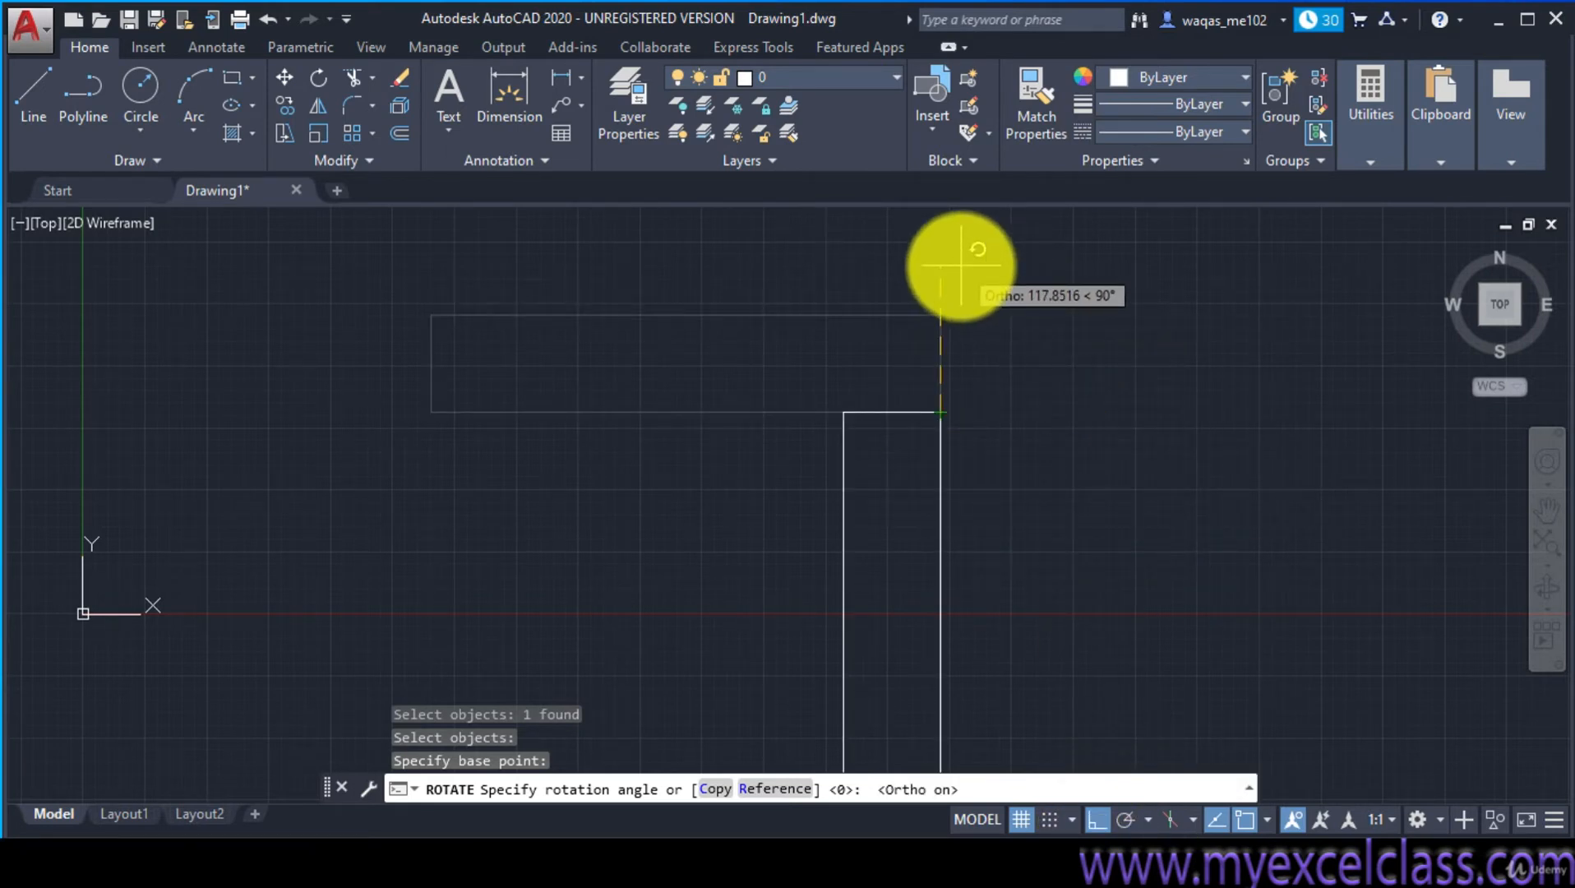
{"action": "left_click", "coordinate": [960, 265]}
Mirror the vertical rectangle across its right edge and keep the source object
{"action": "scroll", "coordinate": [1150, 635], "scroll_direction": "down", "scroll_amount": 3}
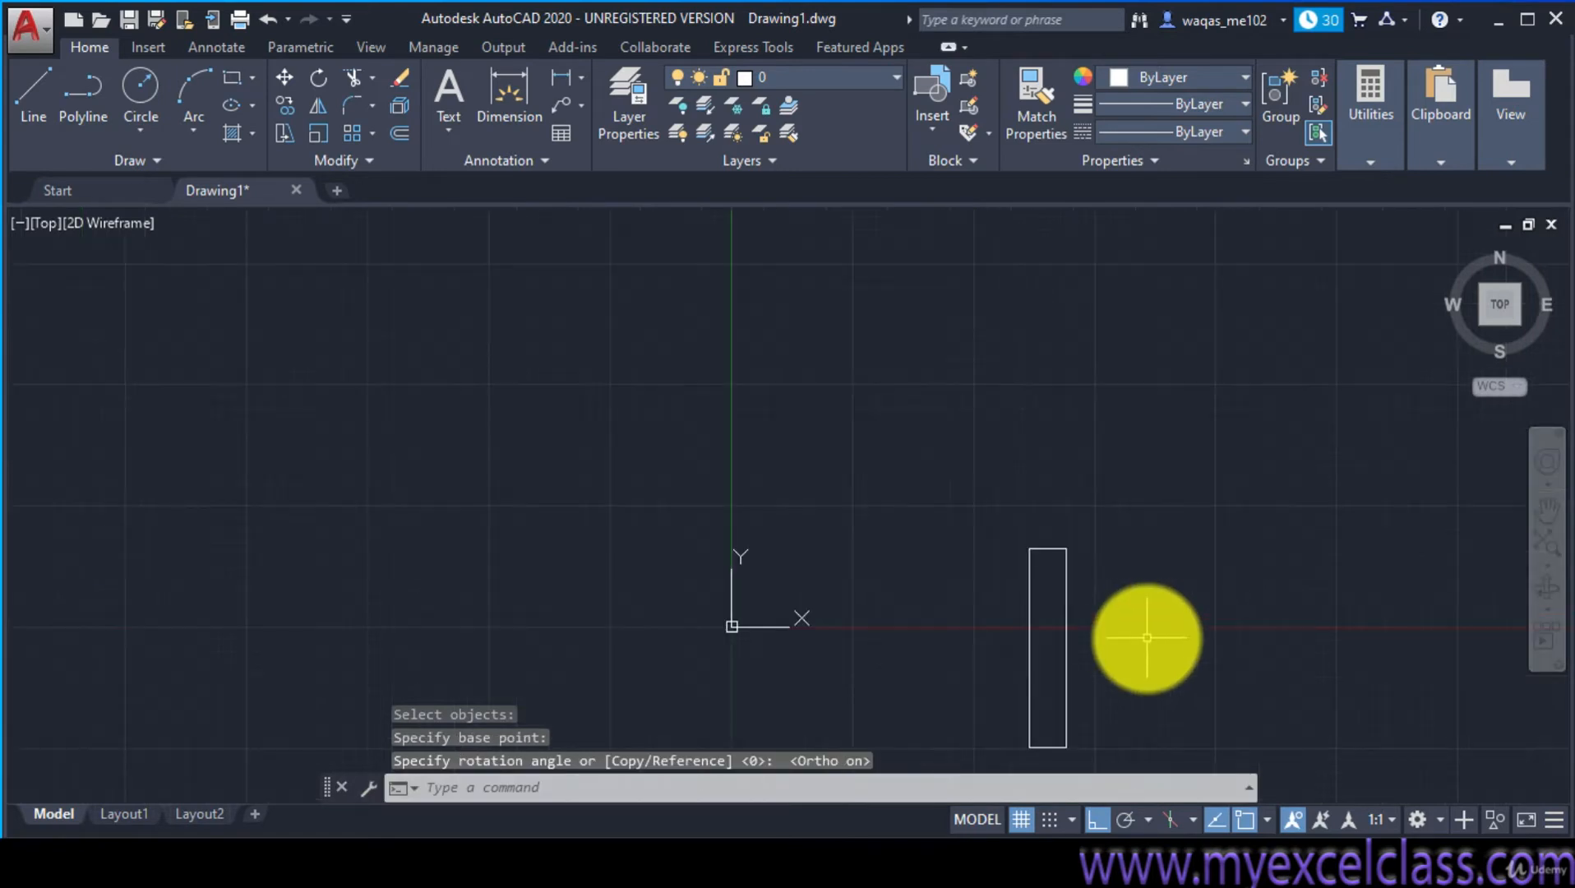
{"action": "middle_click_drag", "start_coordinate": [1150, 636], "coordinate": [1076, 482]}
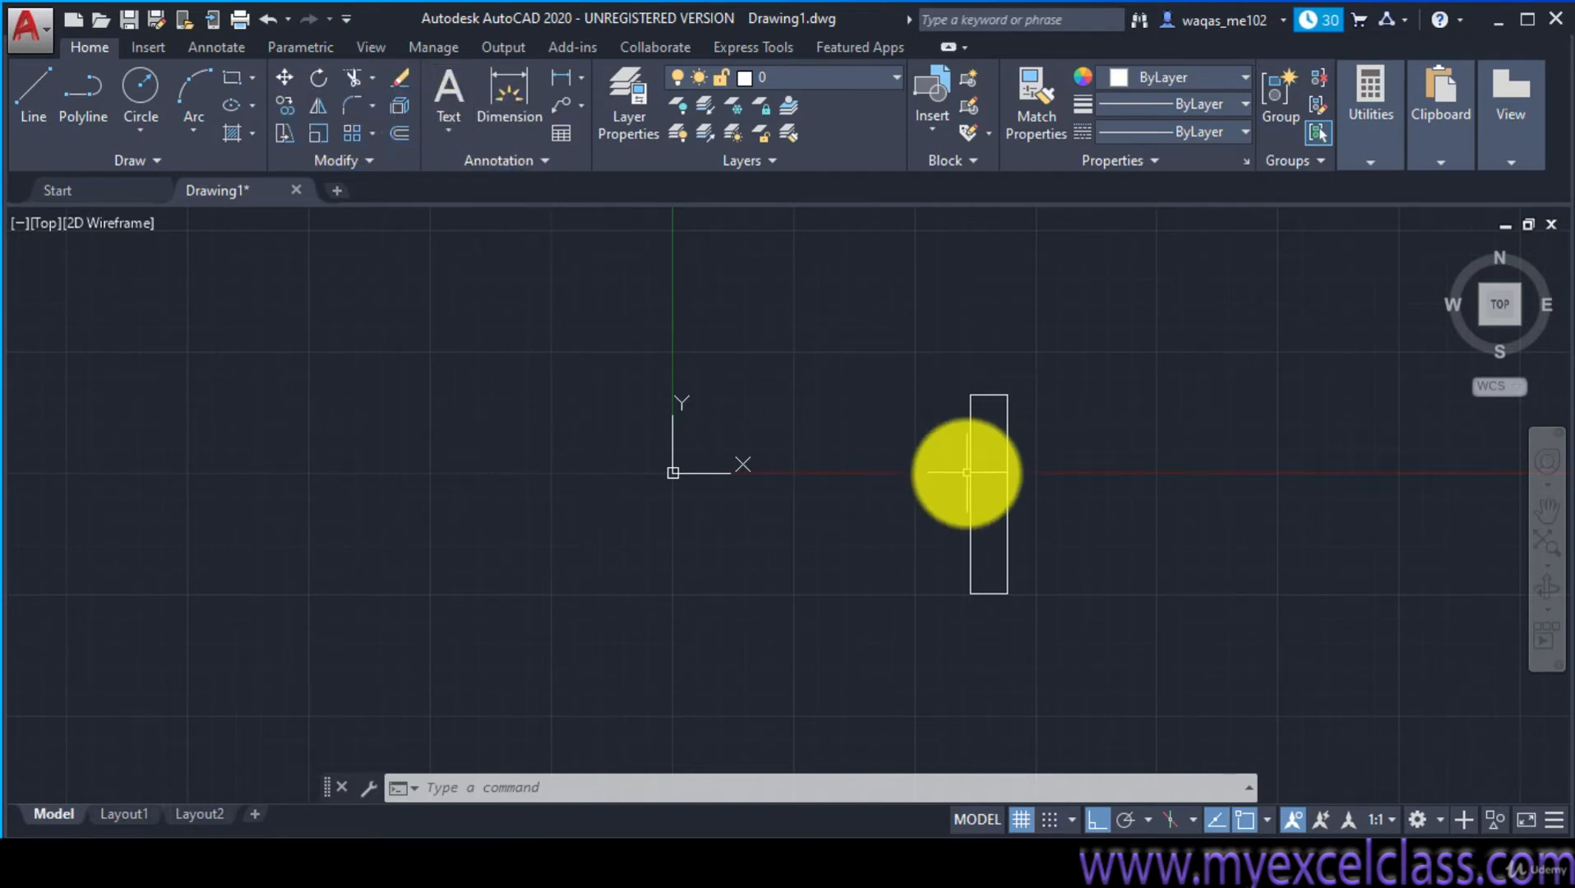
{"action": "middle_click_drag", "start_coordinate": [1091, 513], "coordinate": [781, 415]}
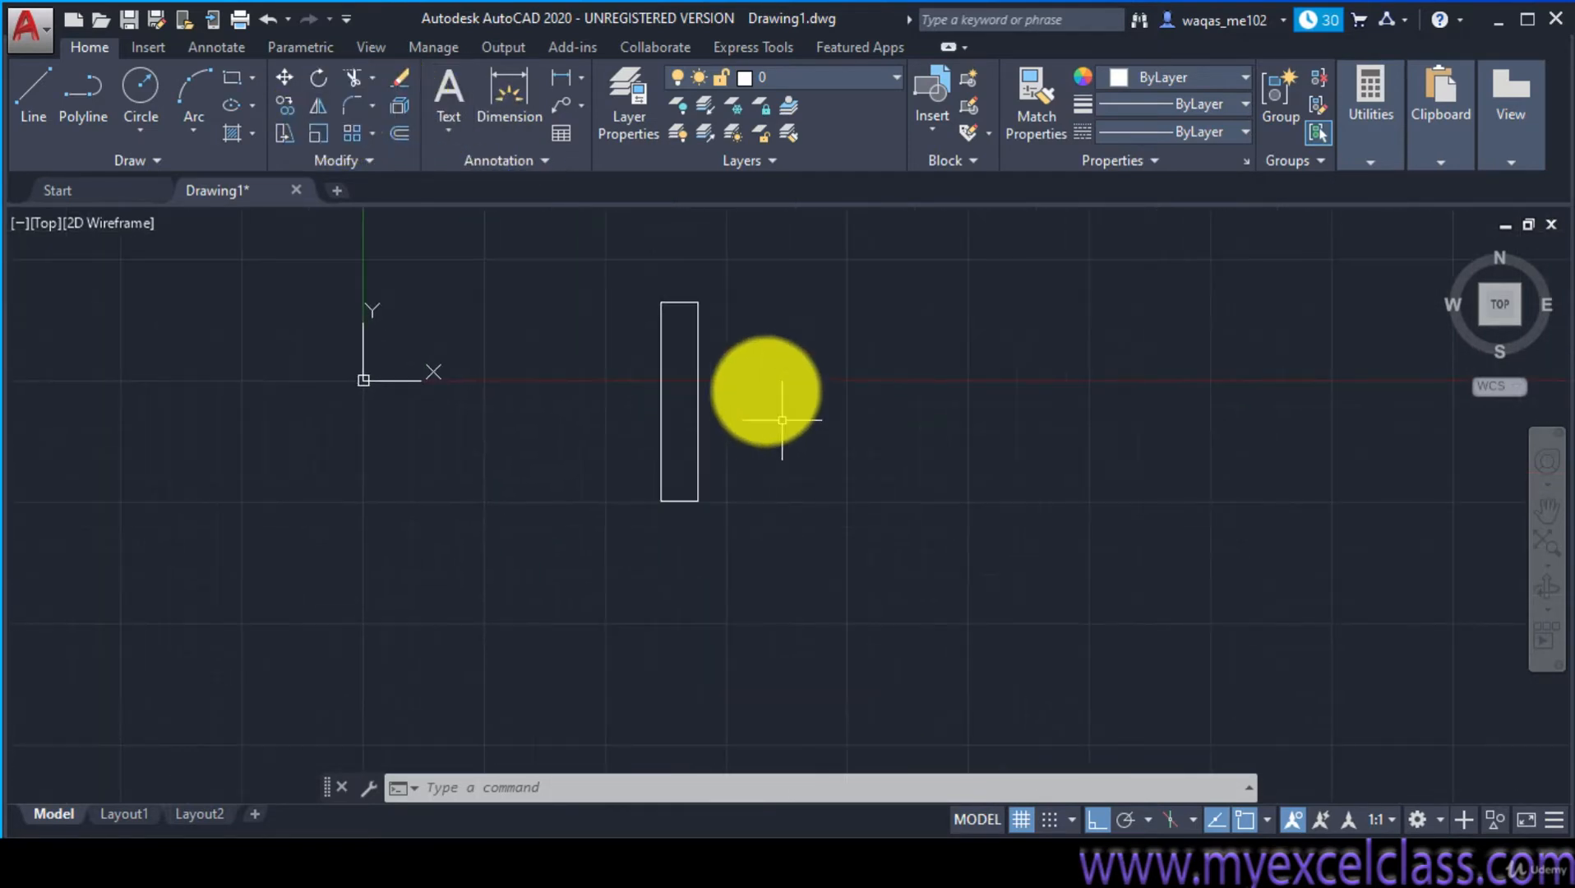
{"action": "left_click", "coordinate": [319, 104]}
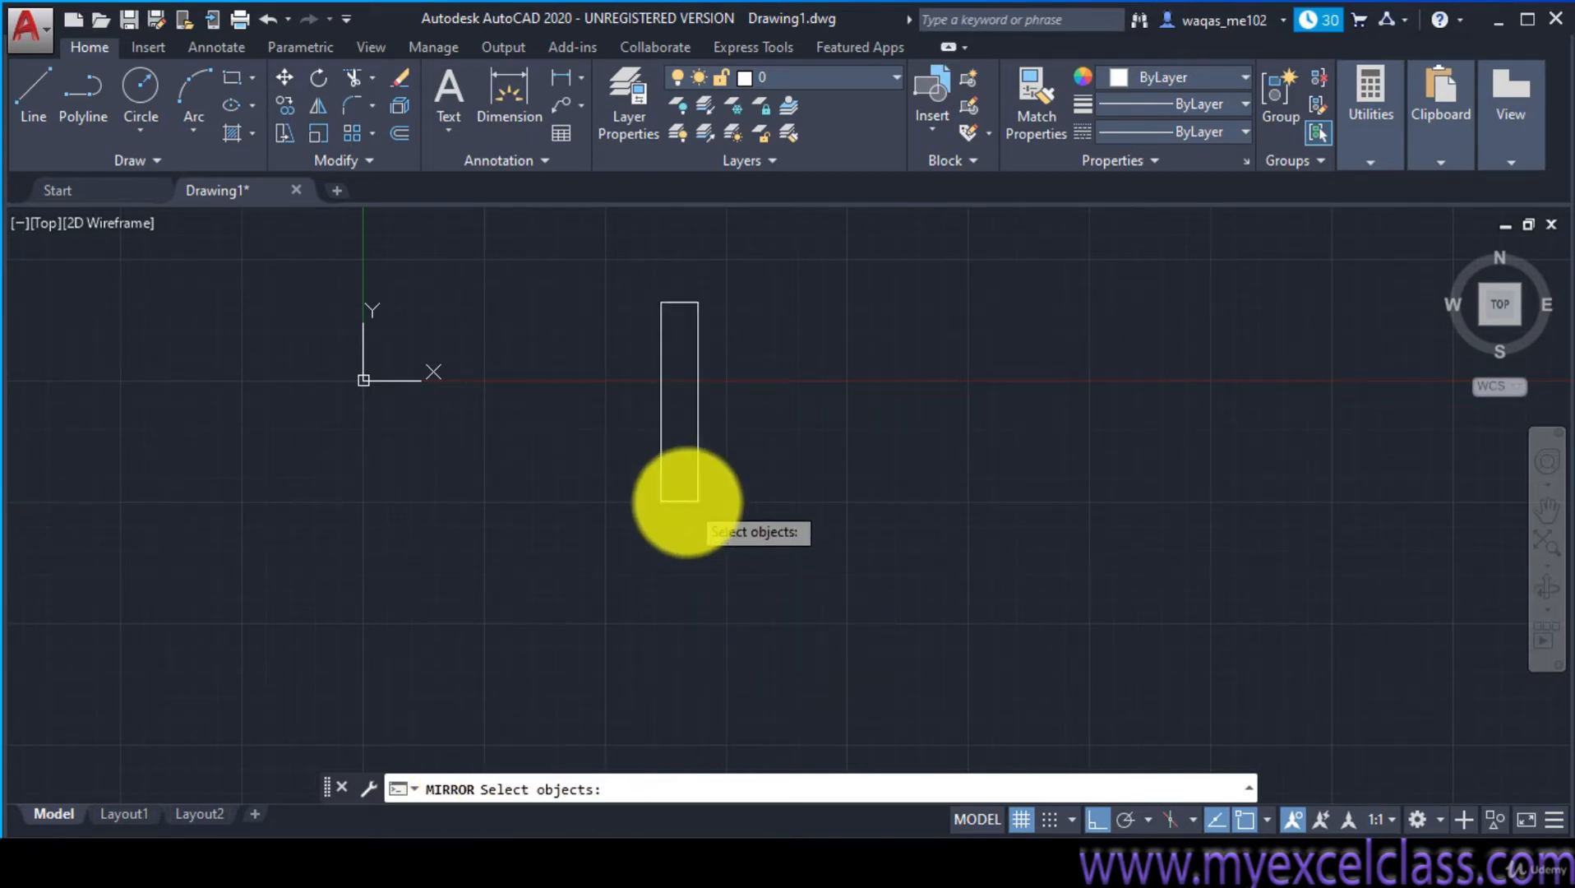
{"action": "left_click", "coordinate": [687, 499]}
{"action": "key", "text": "Return"}
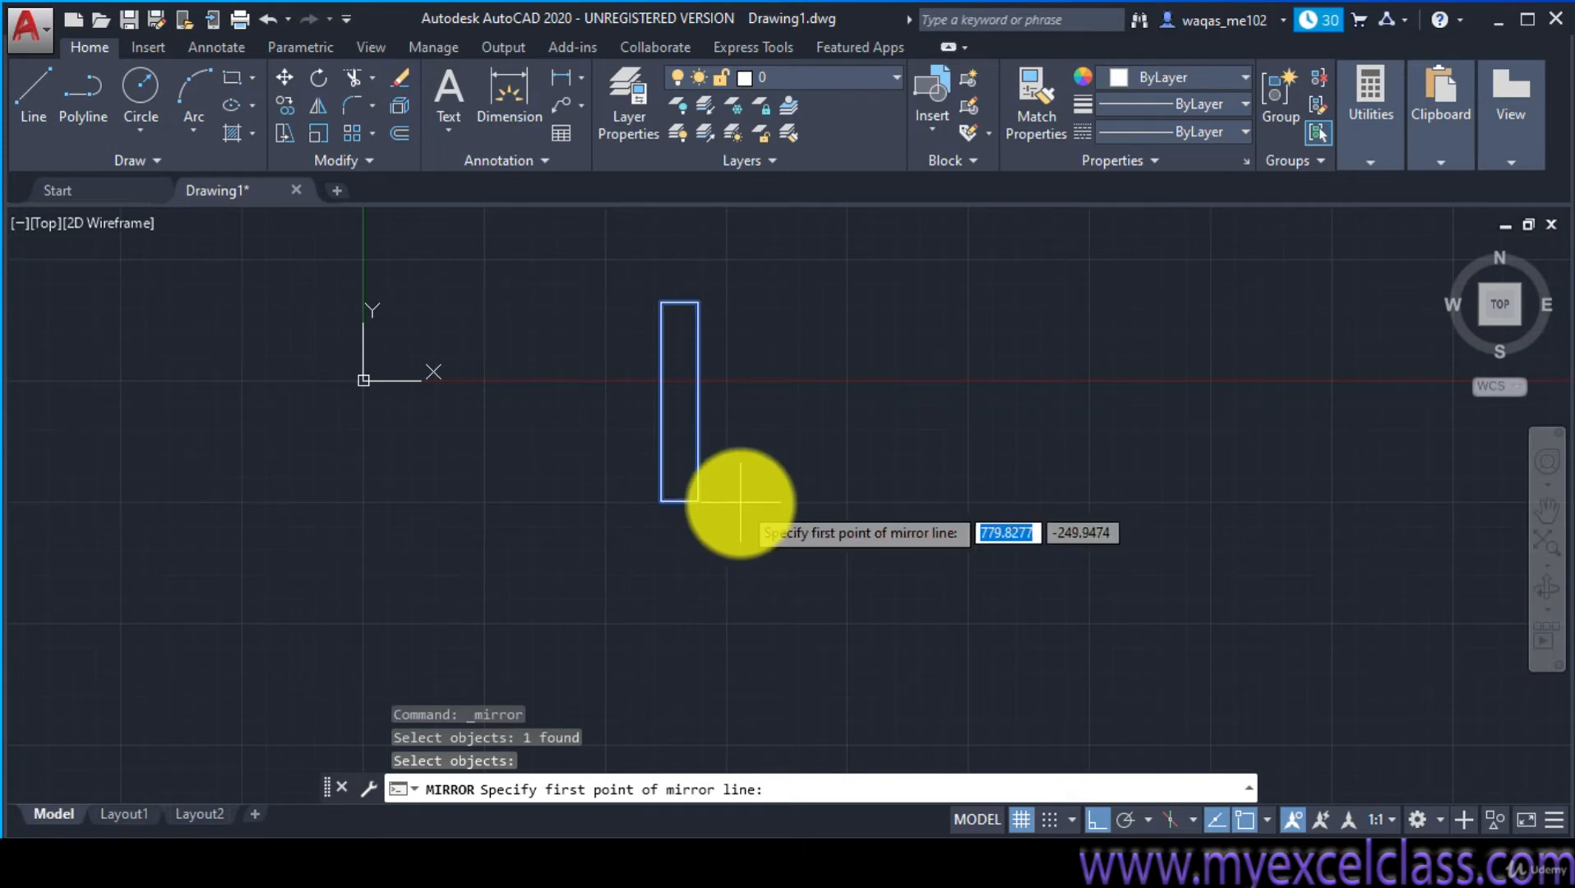
{"action": "left_click", "coordinate": [698, 500]}
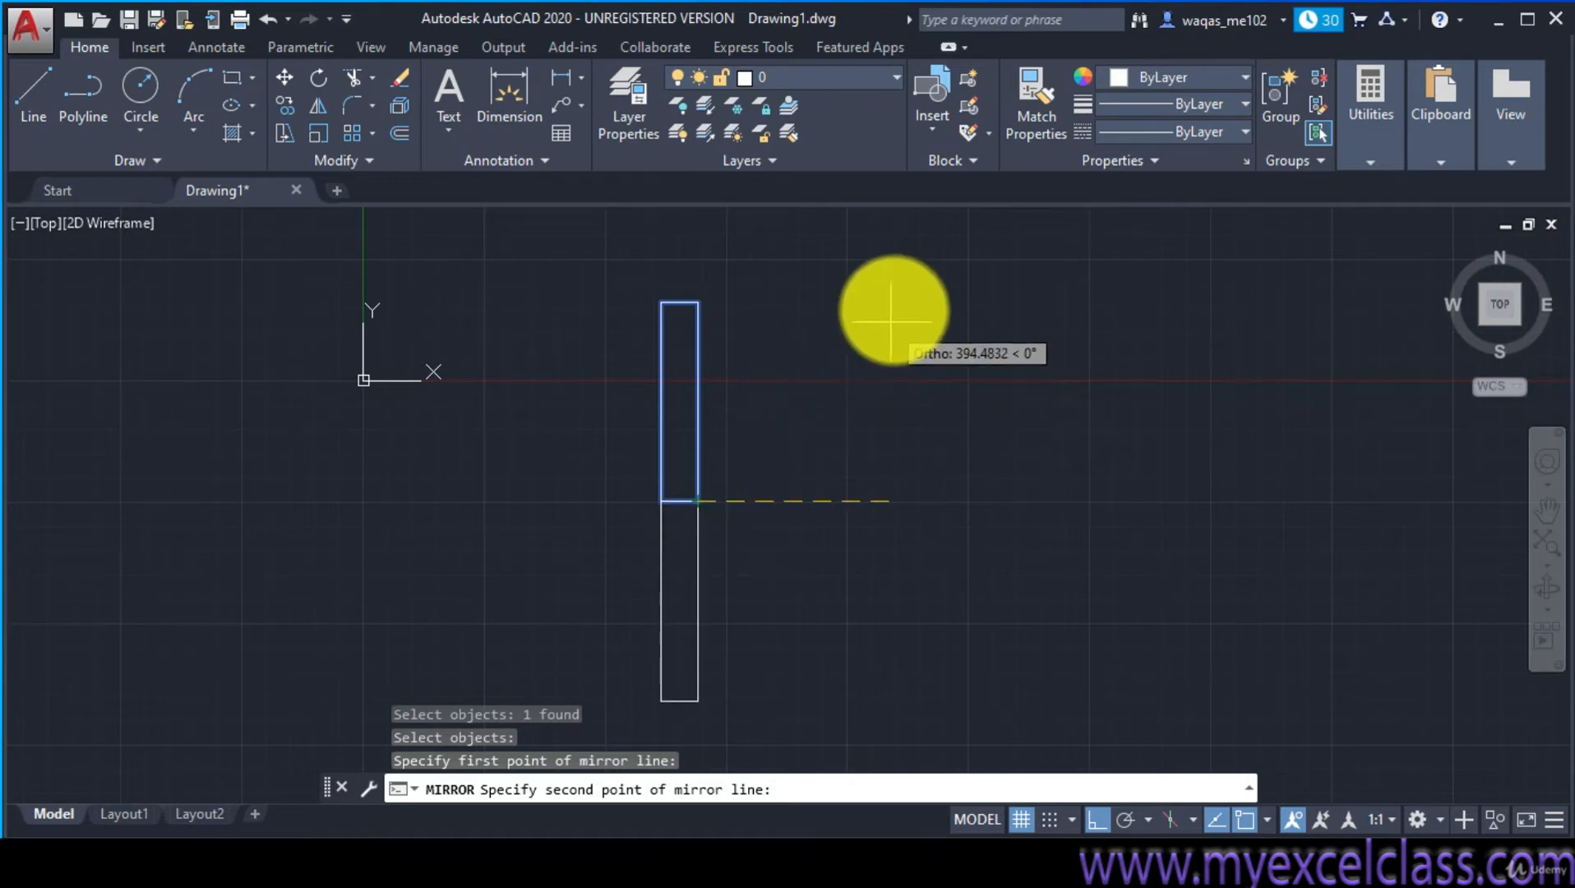
{"action": "left_click", "coordinate": [853, 245]}
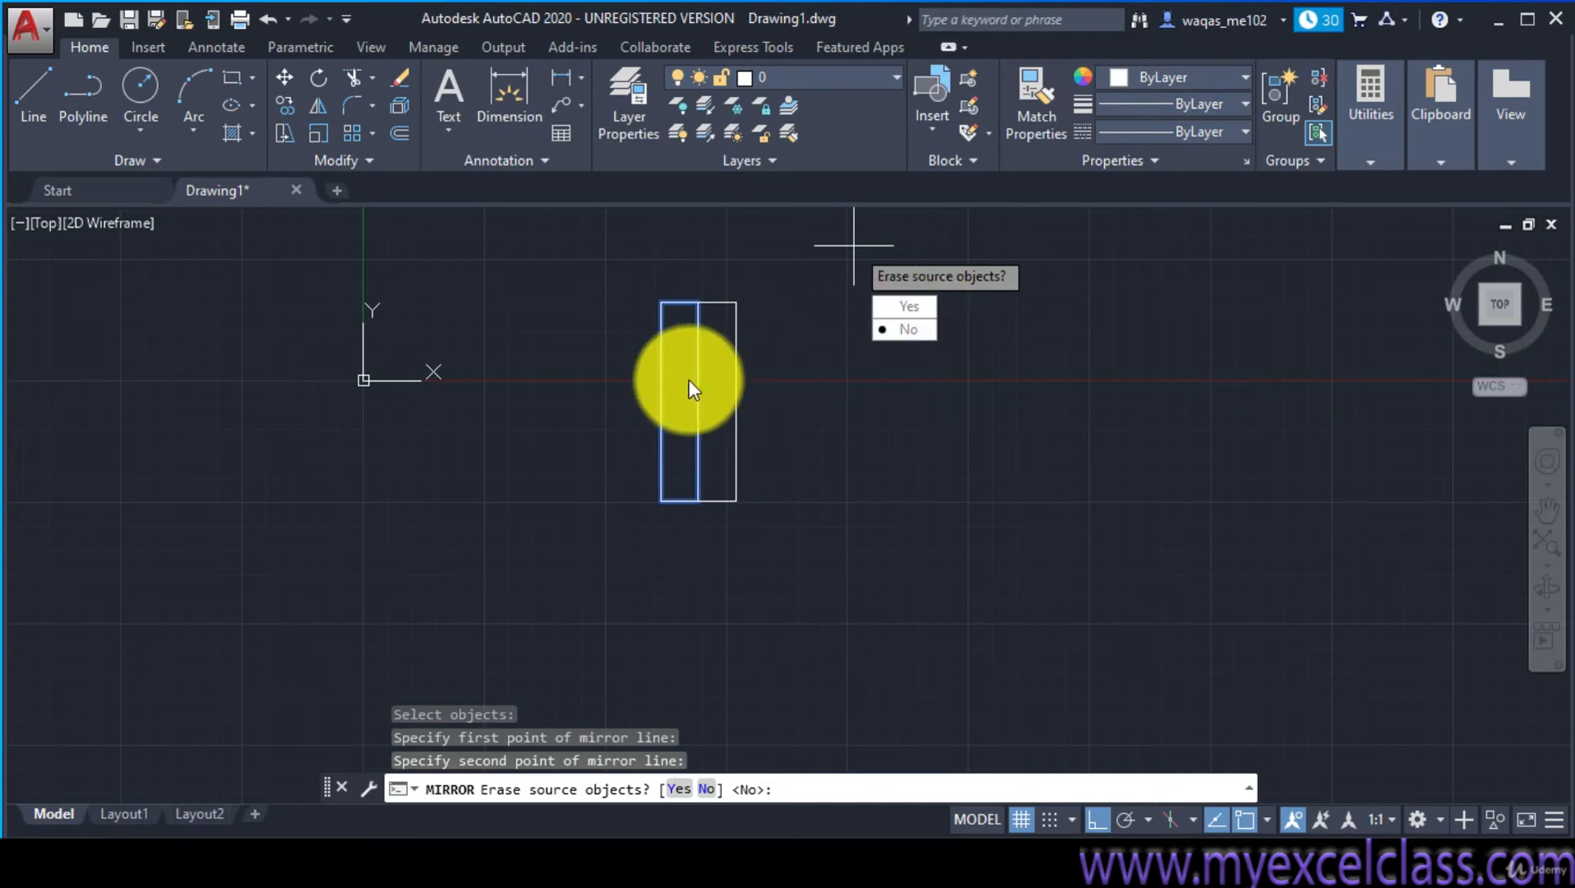
{"action": "left_click", "coordinate": [913, 331]}
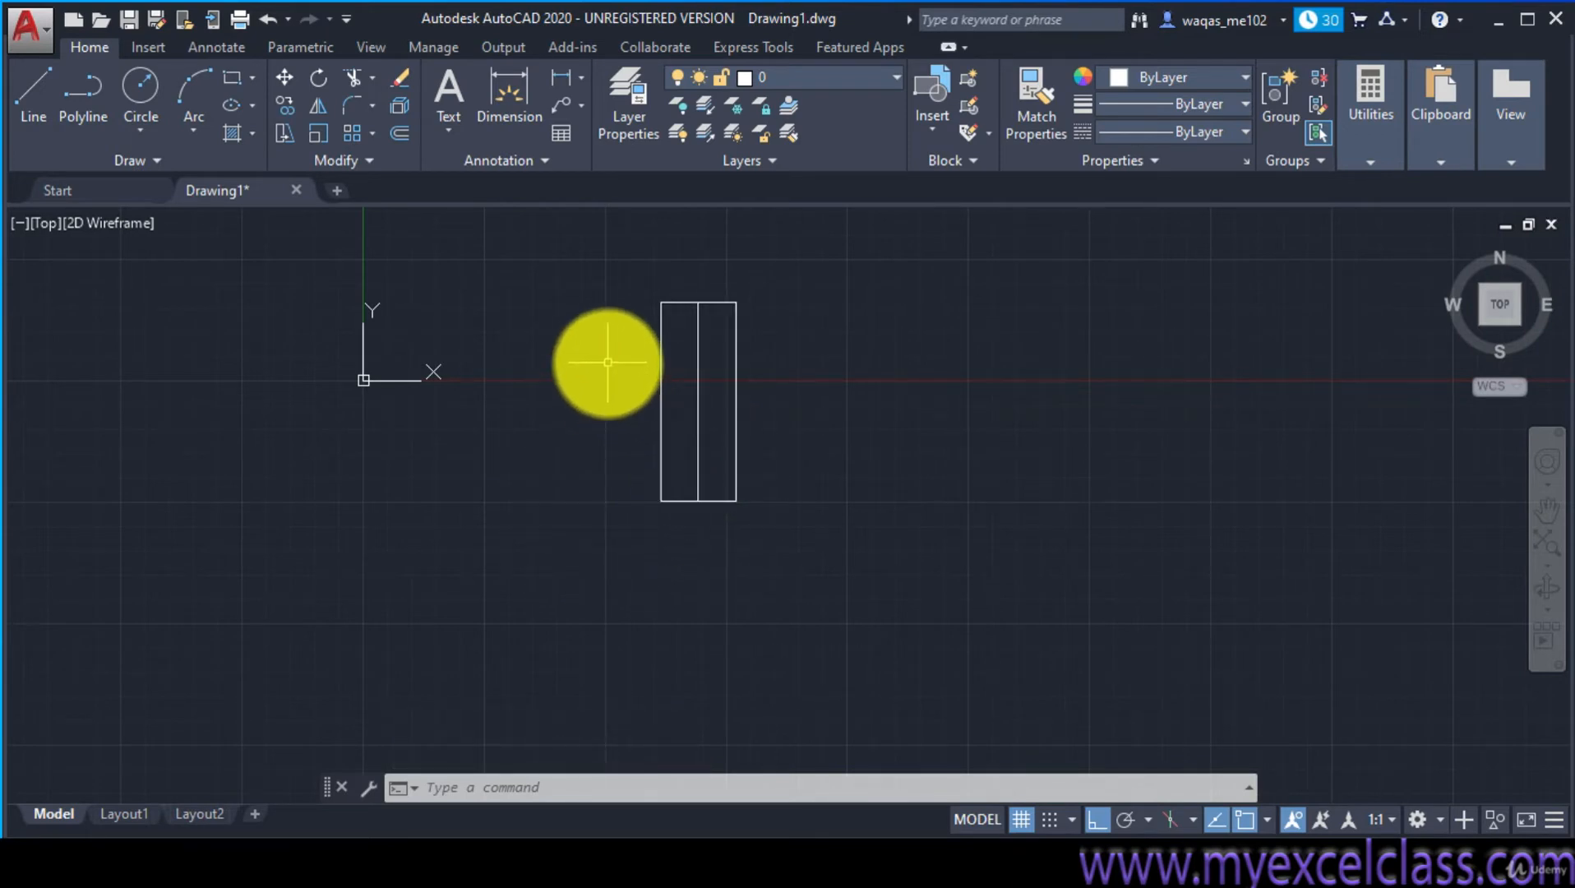
Trim away the top edges of both rectangles and the outer left edge, using all objects as cutting edges
{"action": "left_click", "coordinate": [369, 80]}
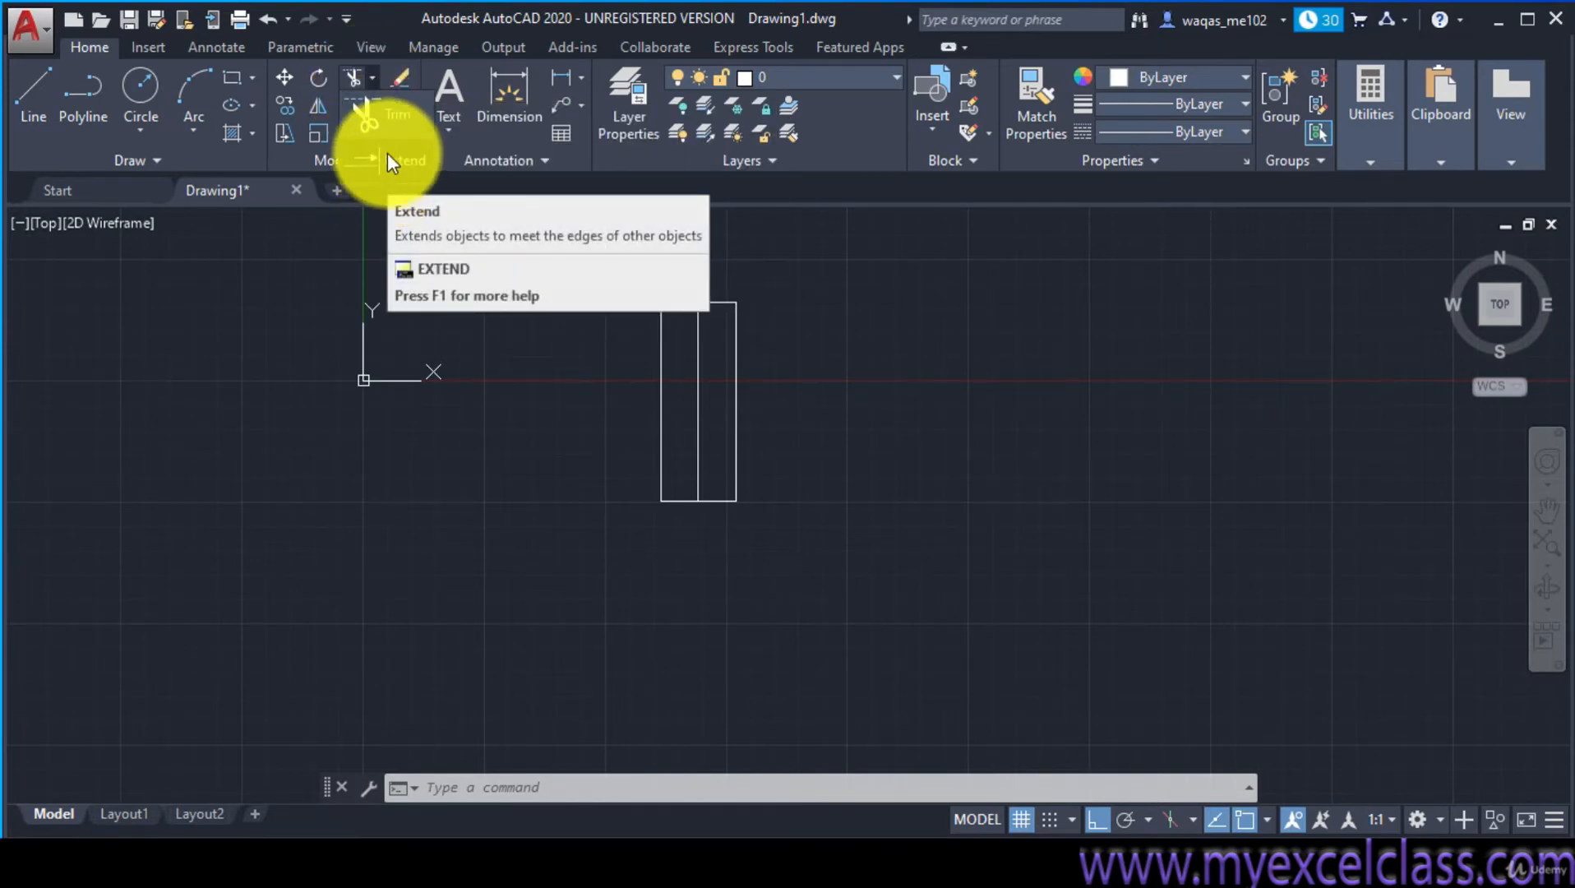
{"action": "left_click", "coordinate": [351, 77]}
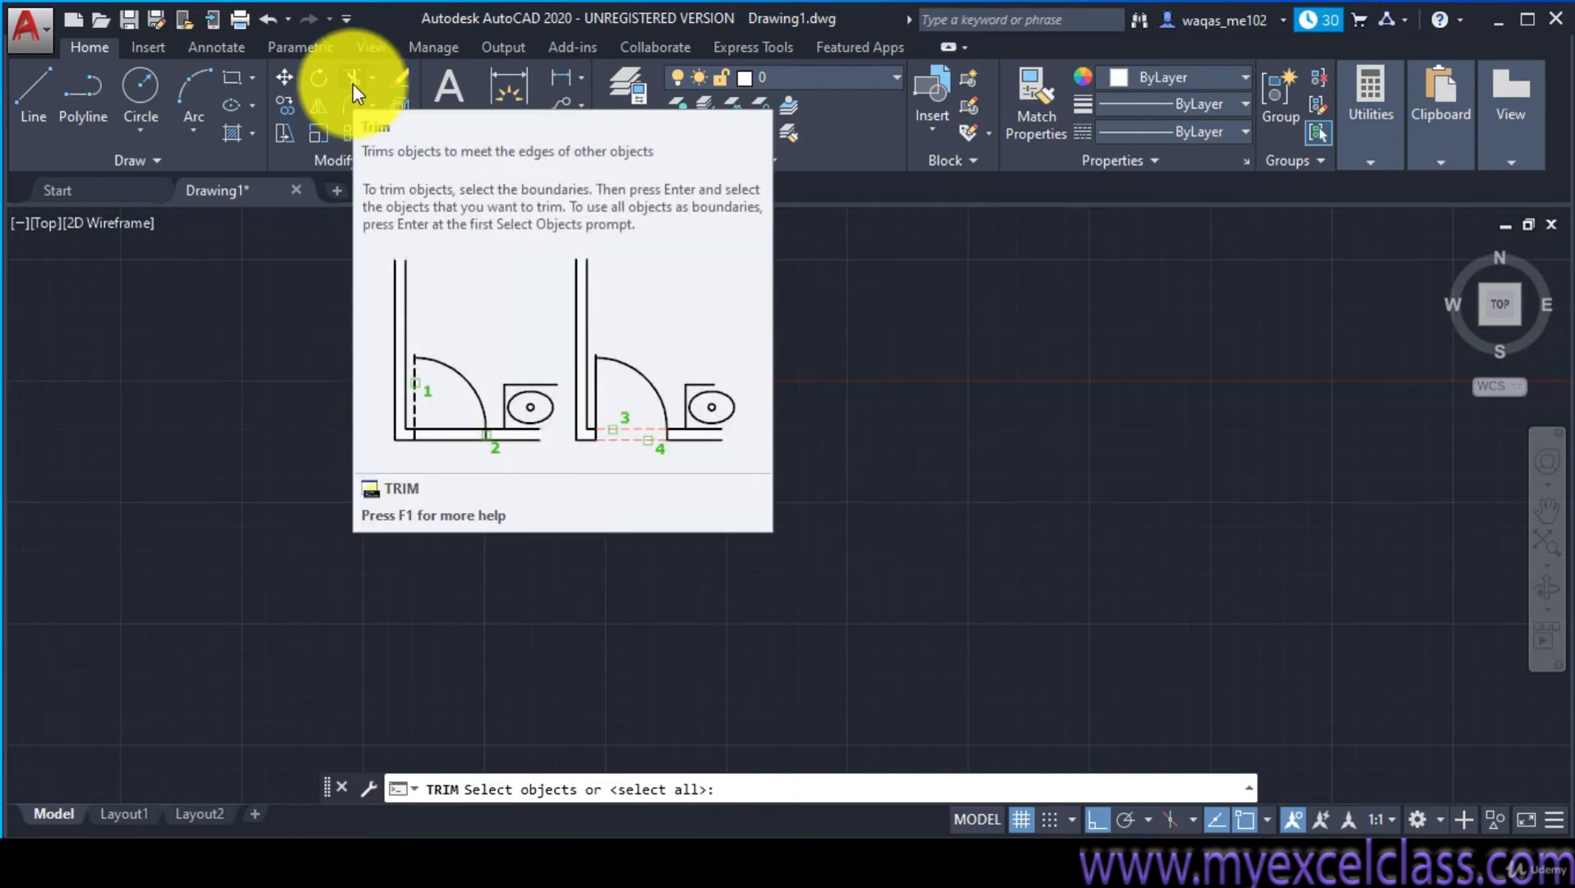
{"action": "left_click", "coordinate": [353, 83]}
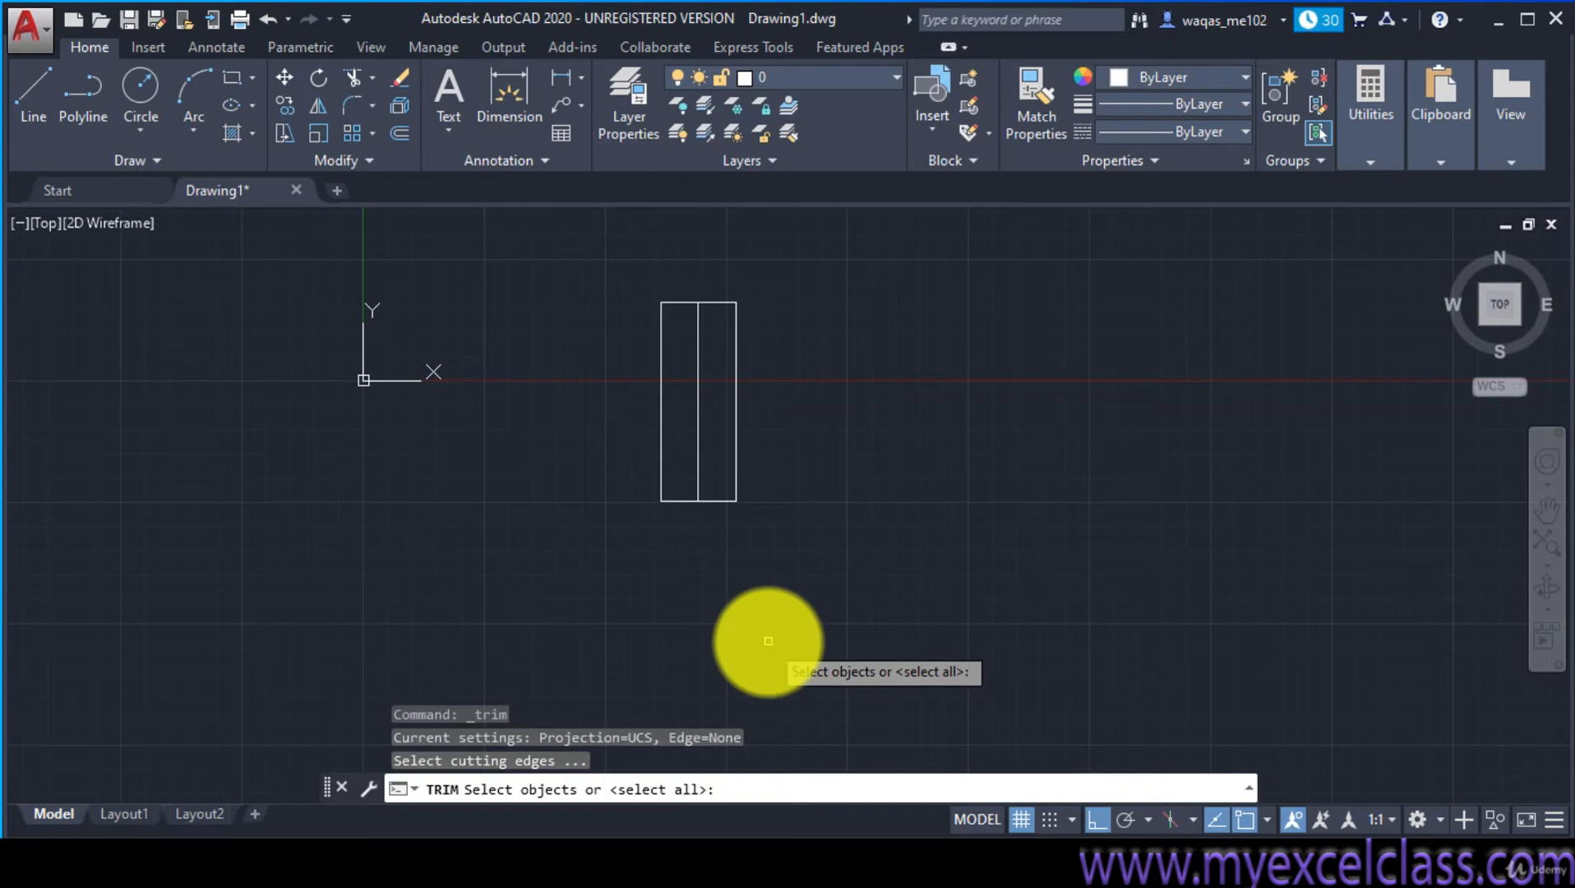
{"action": "key", "text": "Return"}
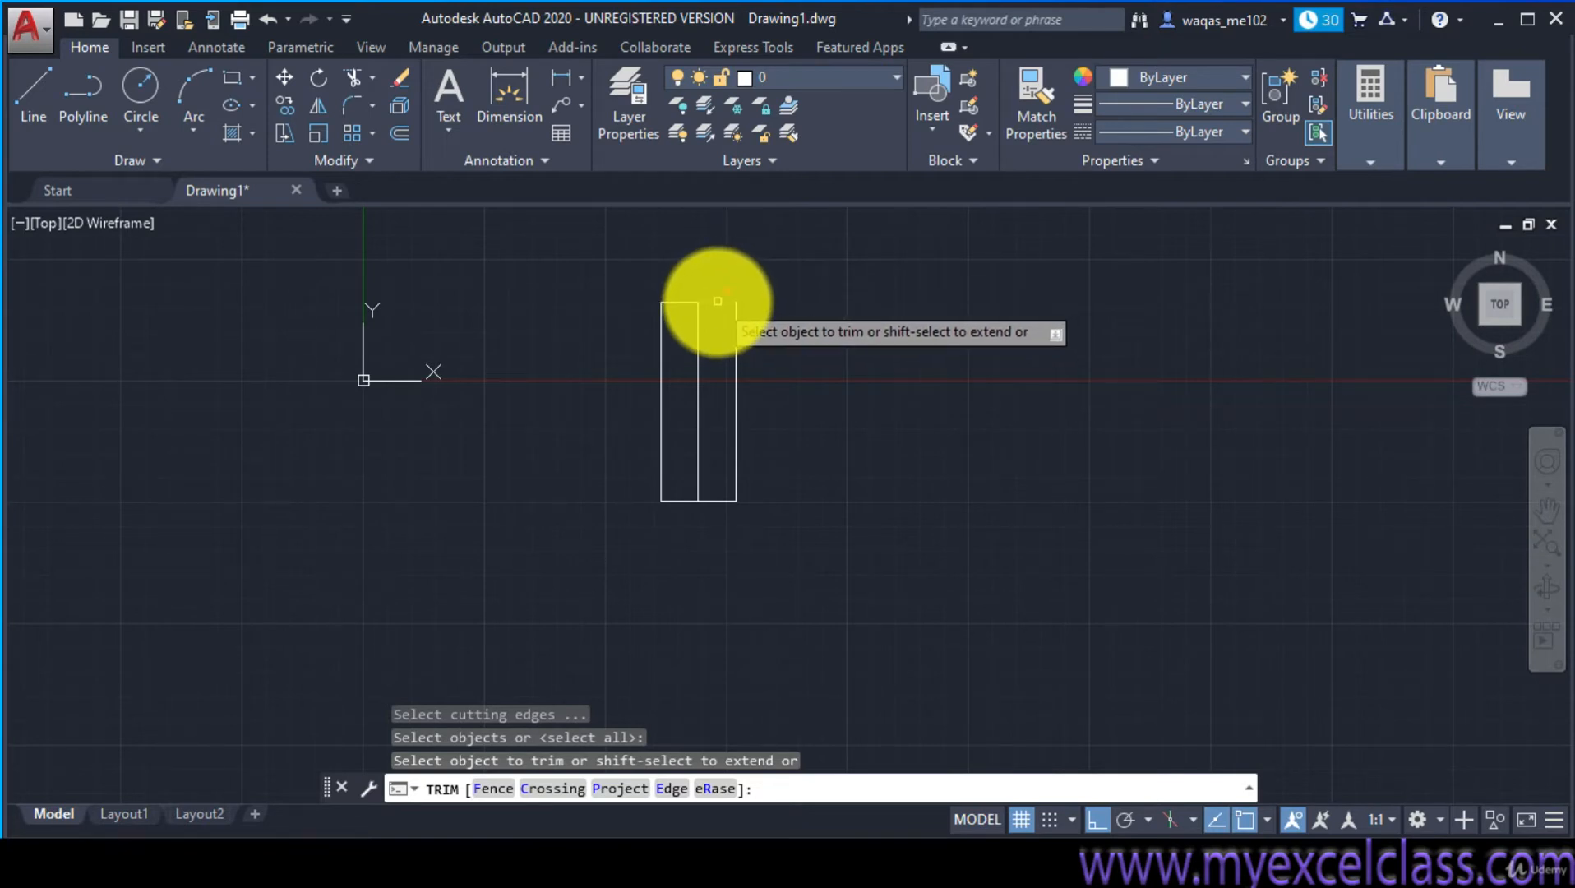
{"action": "left_click", "coordinate": [717, 301]}
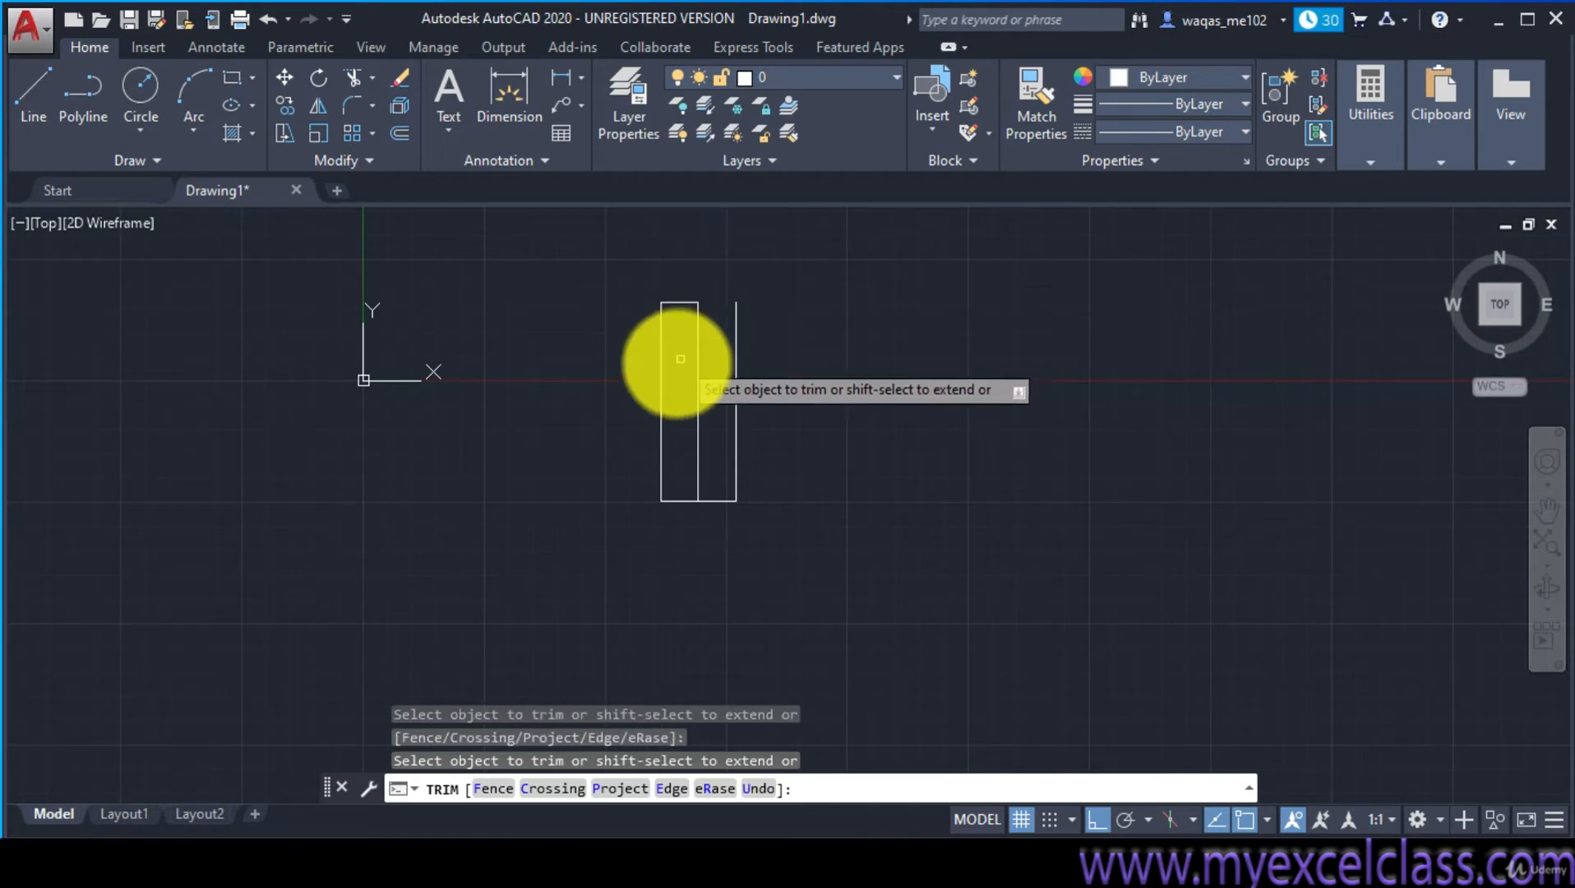
{"action": "left_click", "coordinate": [675, 303]}
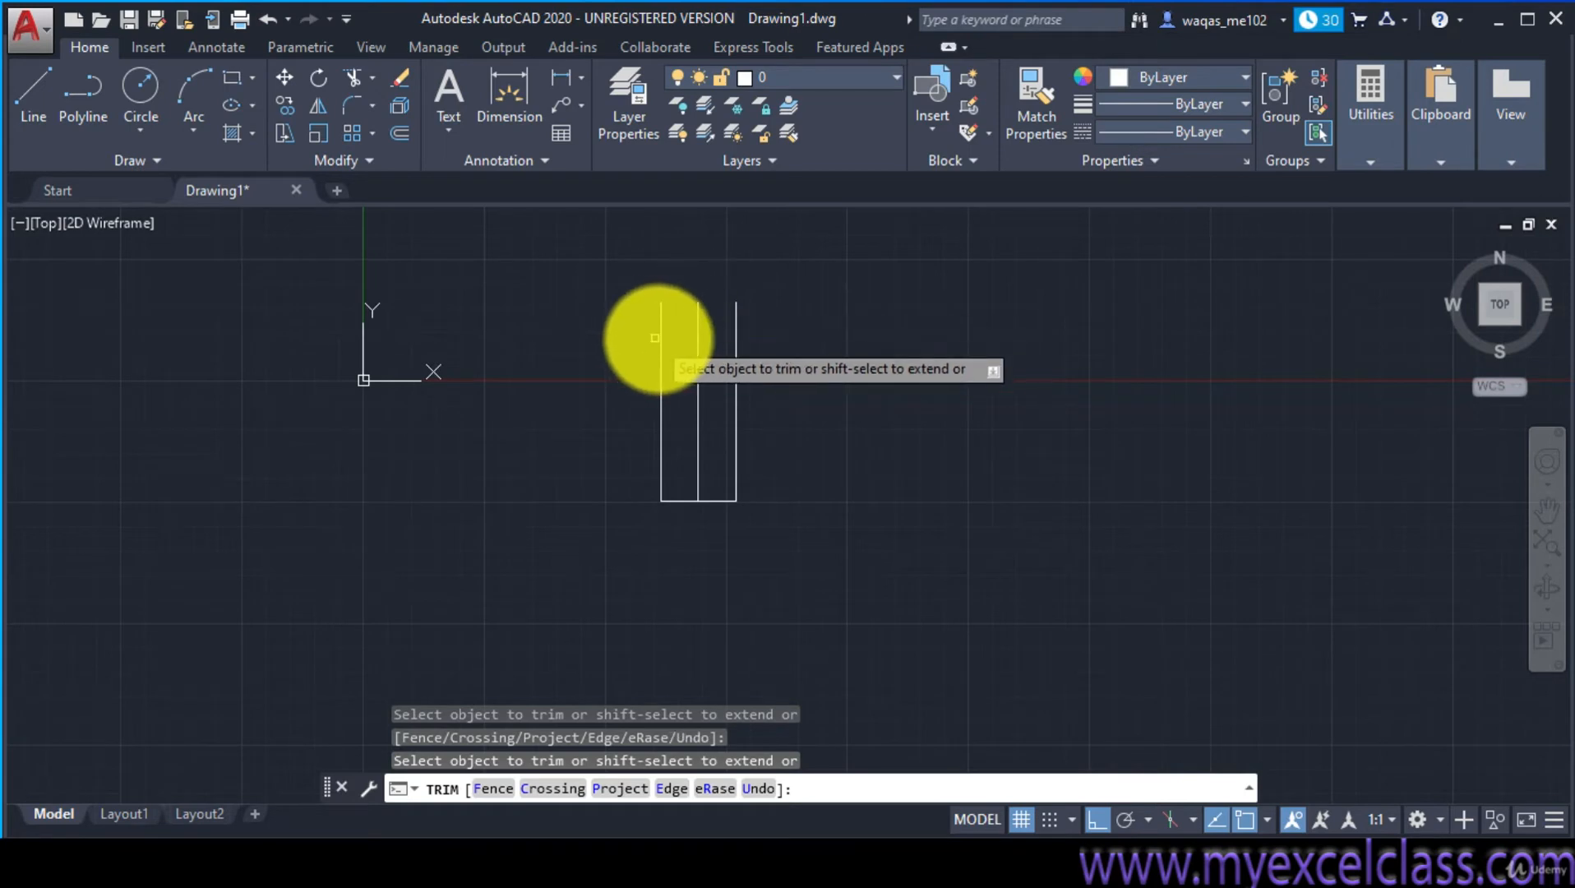
{"action": "left_click", "coordinate": [660, 337]}
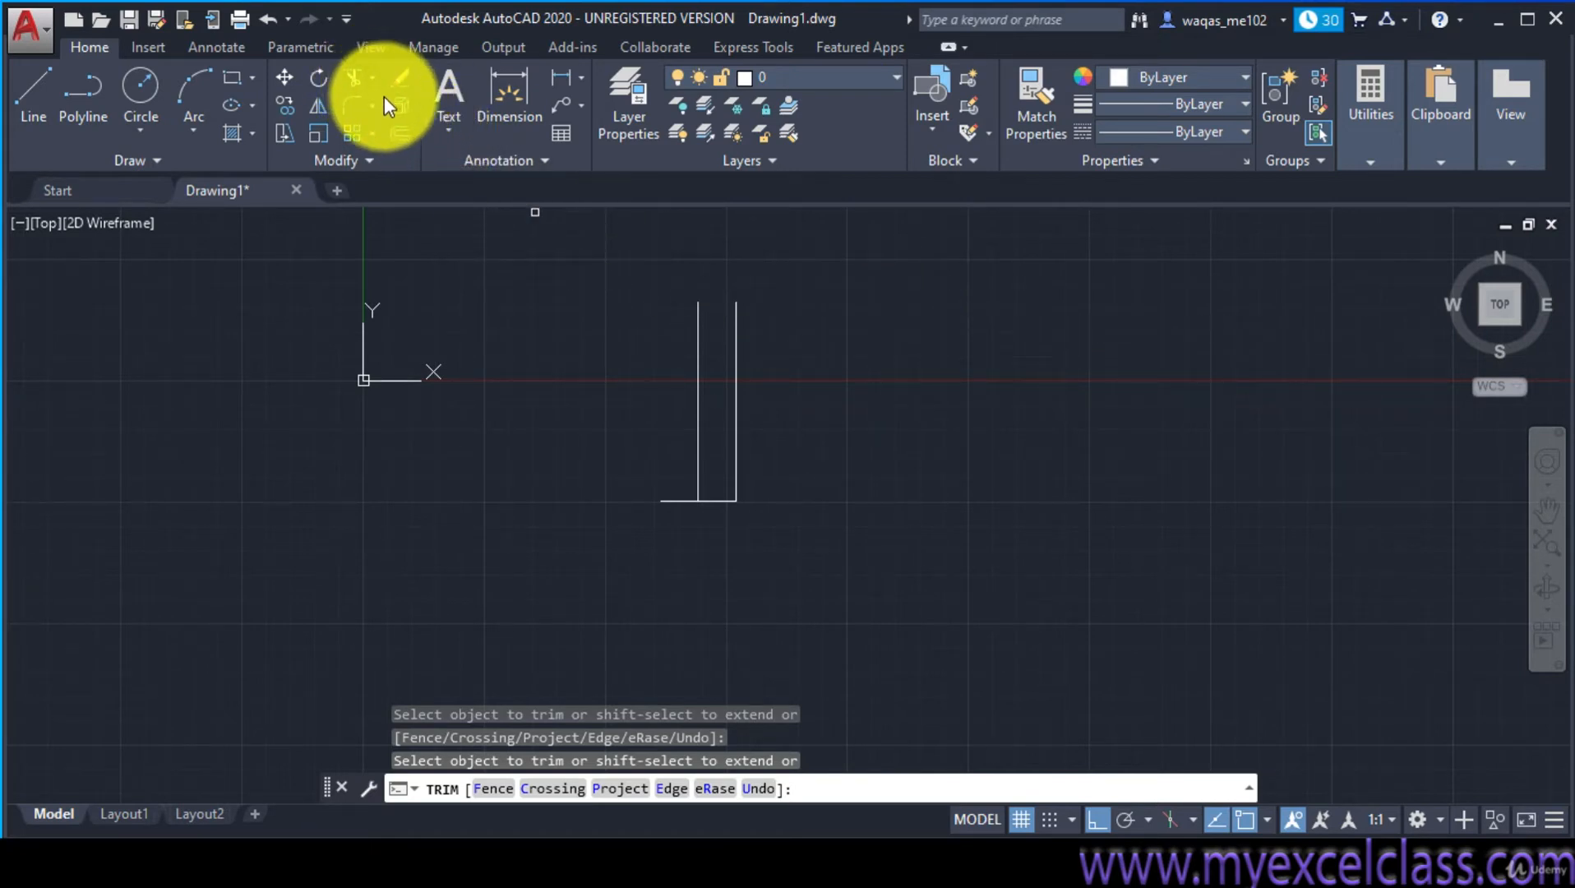
Draw a horizontal line to the right of the trimmed rectangles, a little above the level of their bottom edge
{"action": "left_click", "coordinate": [38, 76]}
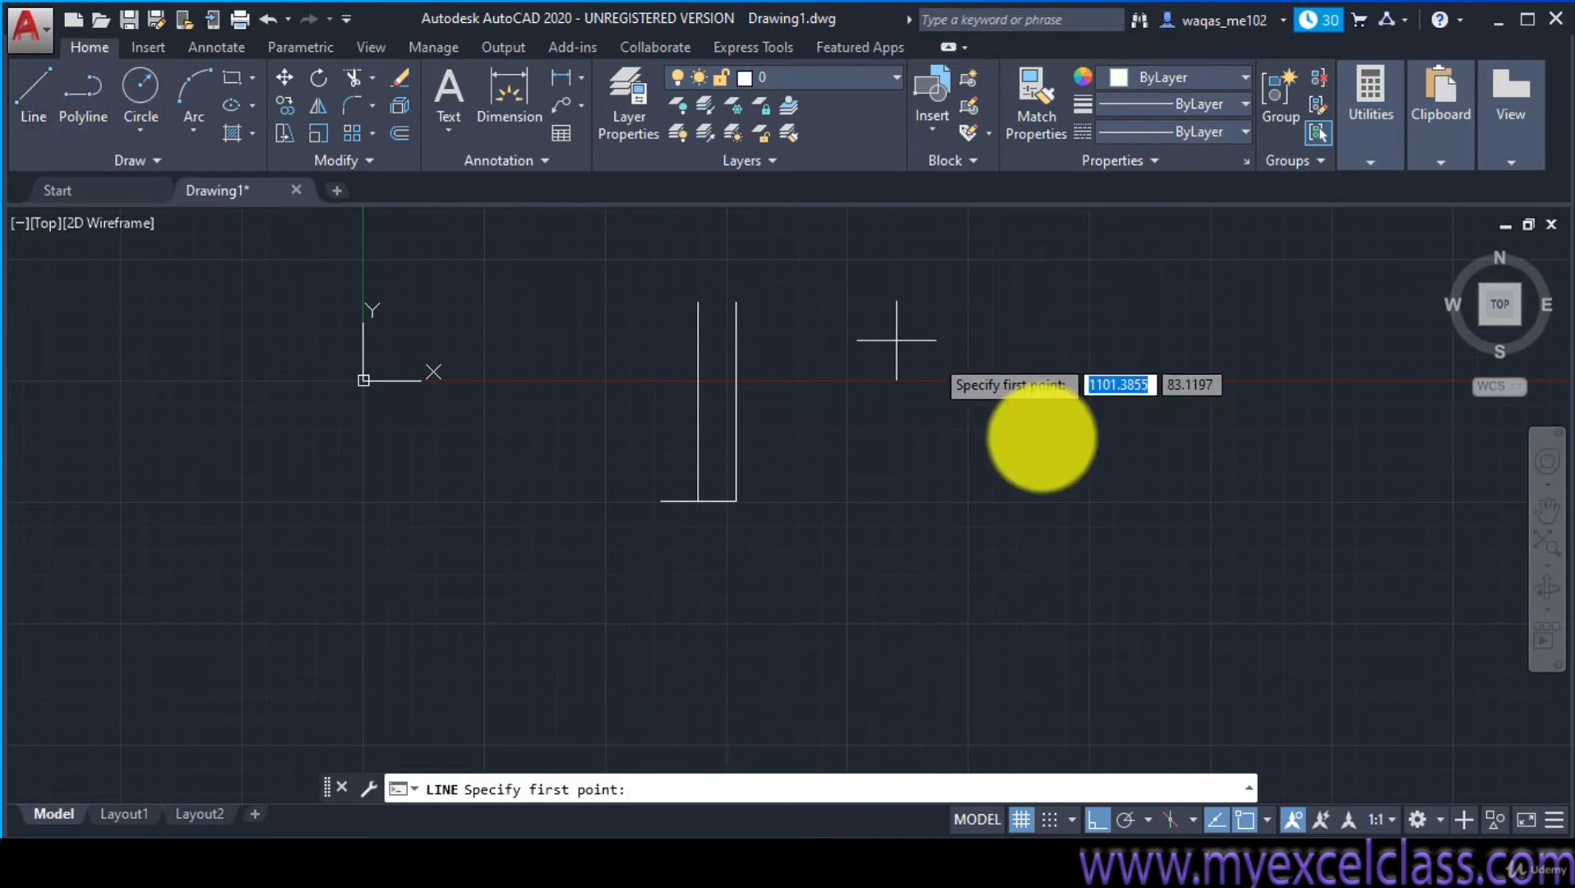
{"action": "left_click", "coordinate": [865, 453]}
{"action": "left_click", "coordinate": [1208, 452]}
{"action": "right_click", "coordinate": [1202, 536]}
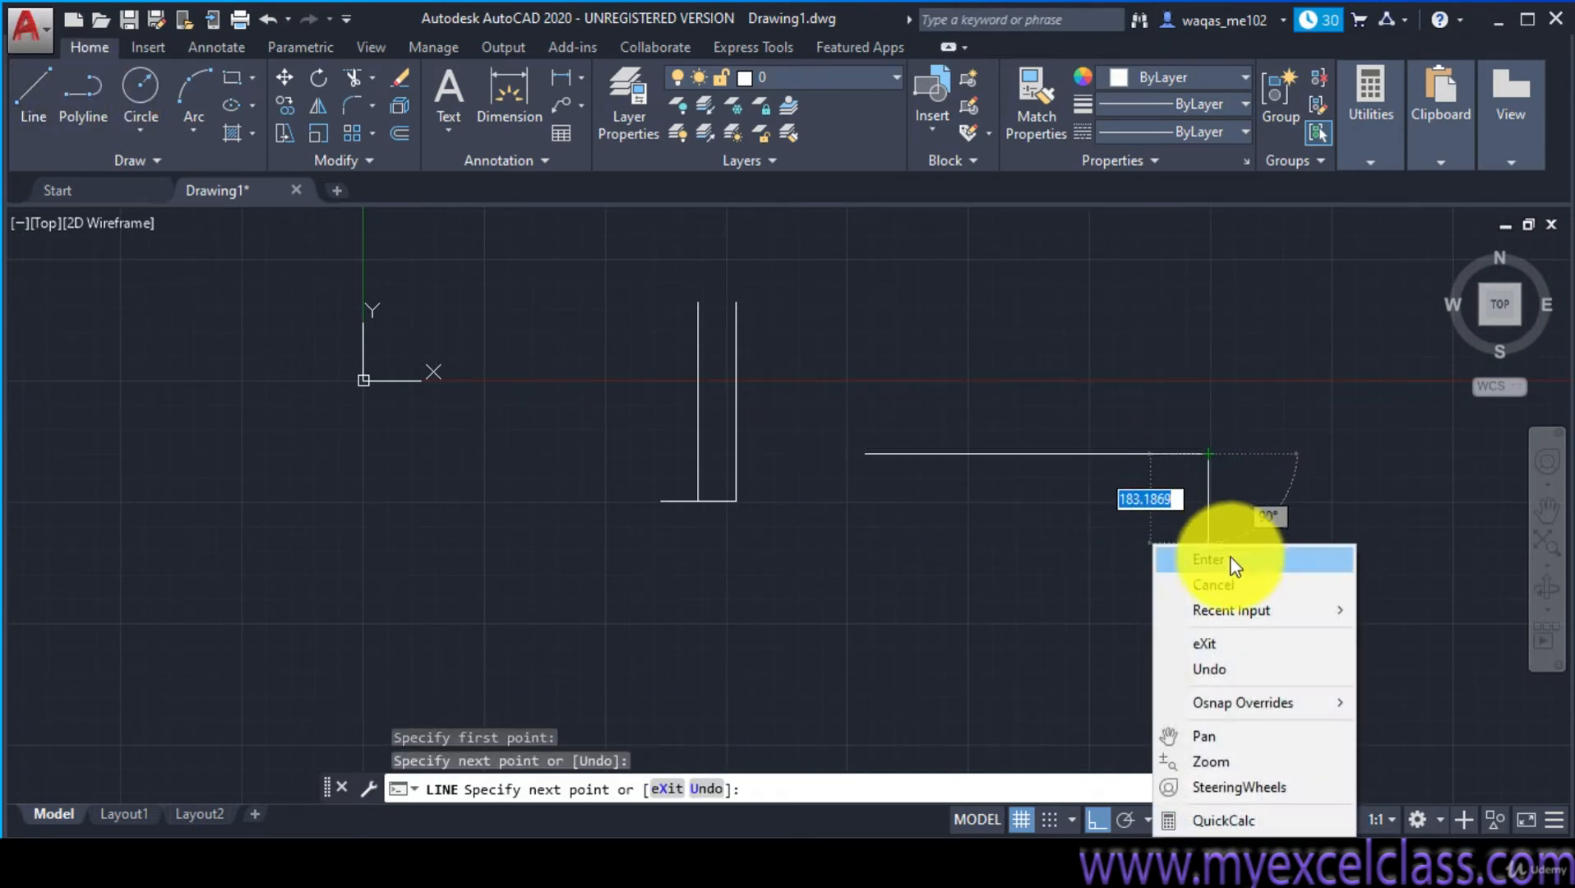
{"action": "left_click", "coordinate": [1208, 559]}
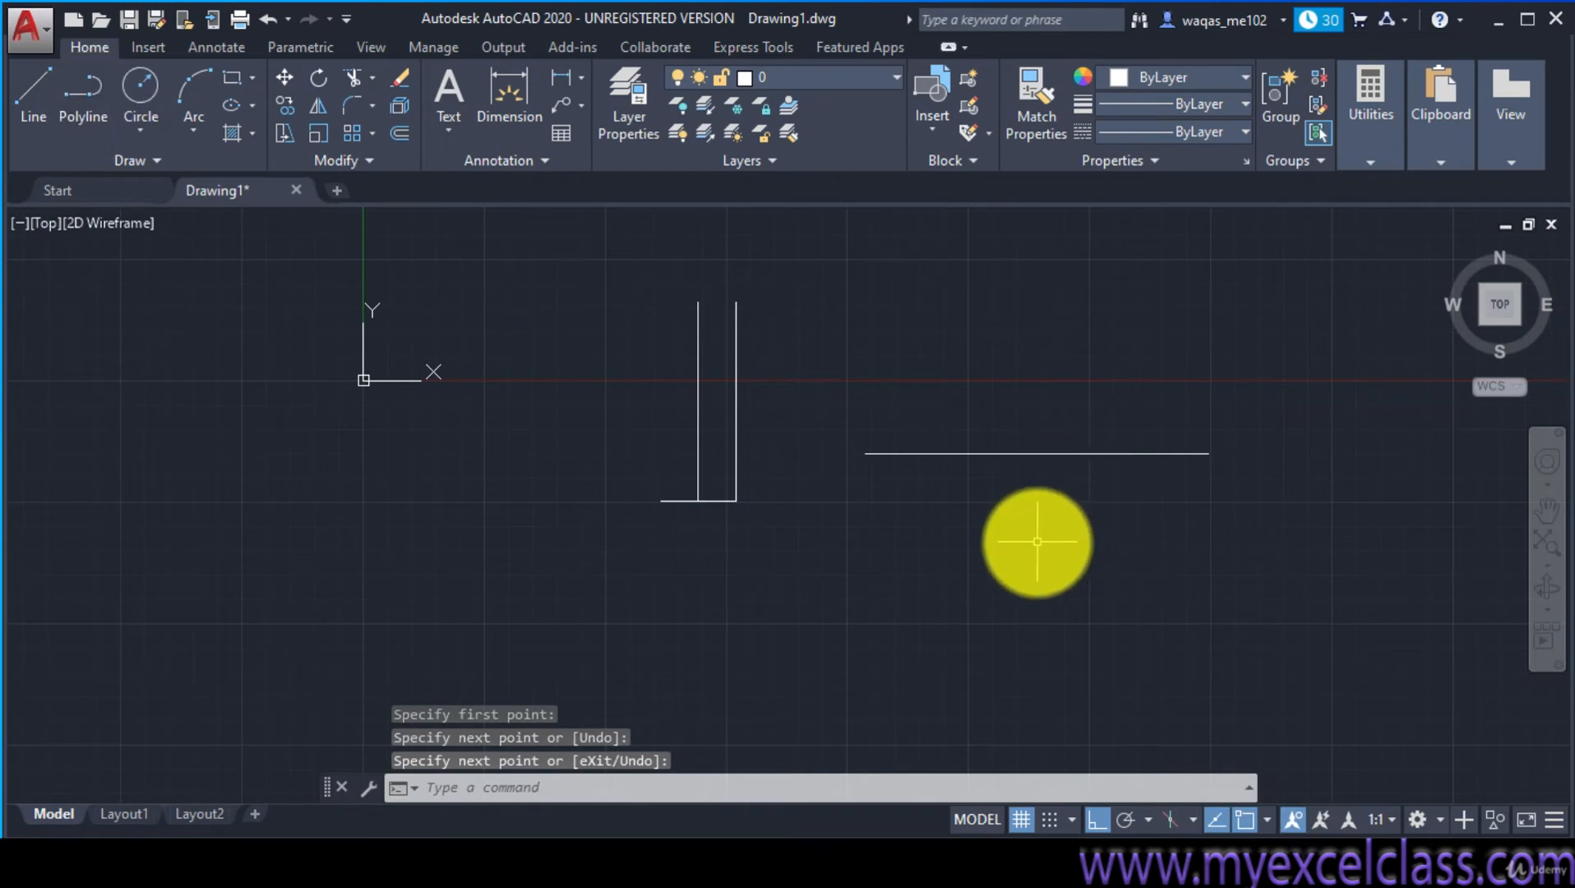
Draw a vertical line below the middle of the horizontal line, leaving a small gap between them
{"action": "key", "text": "Return"}
{"action": "left_click", "coordinate": [1045, 499]}
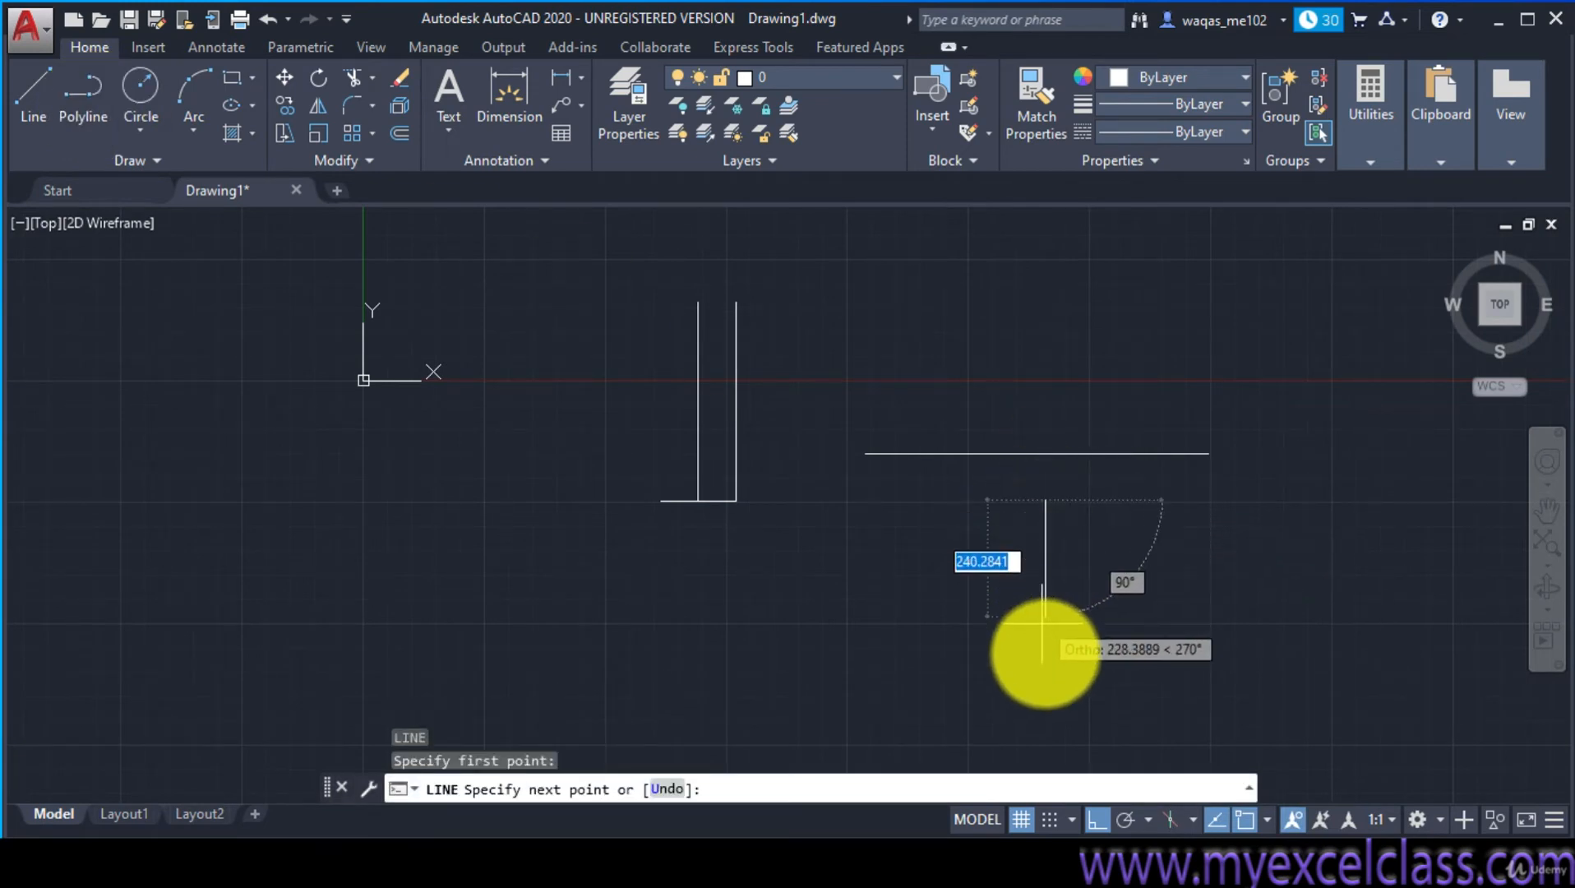
{"action": "left_click", "coordinate": [1046, 691]}
{"action": "right_click", "coordinate": [1167, 591]}
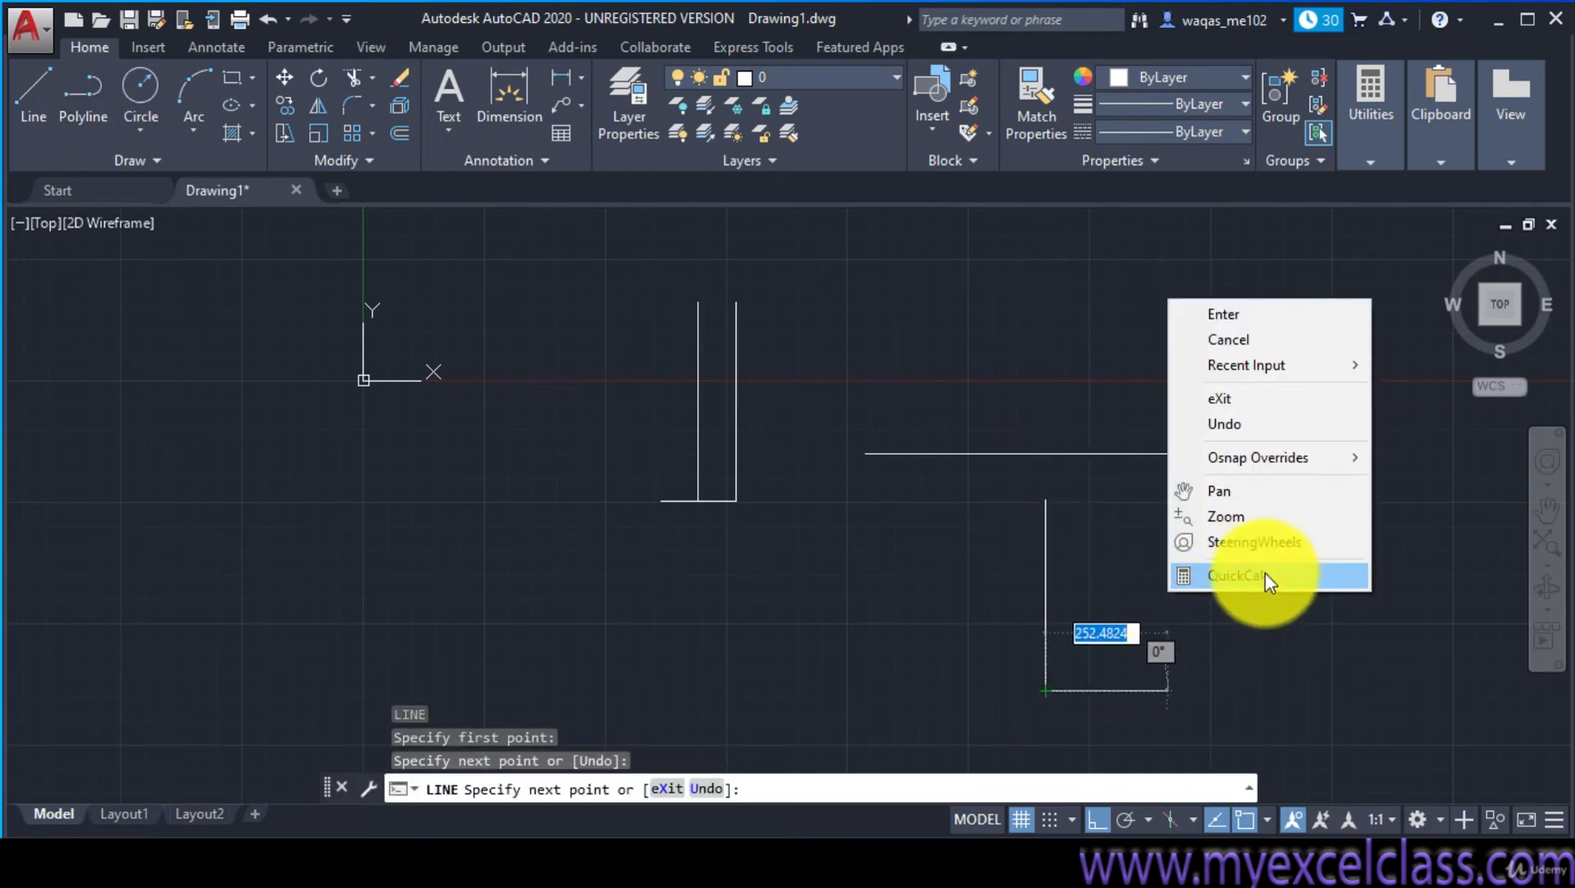
{"action": "left_click", "coordinate": [1213, 336]}
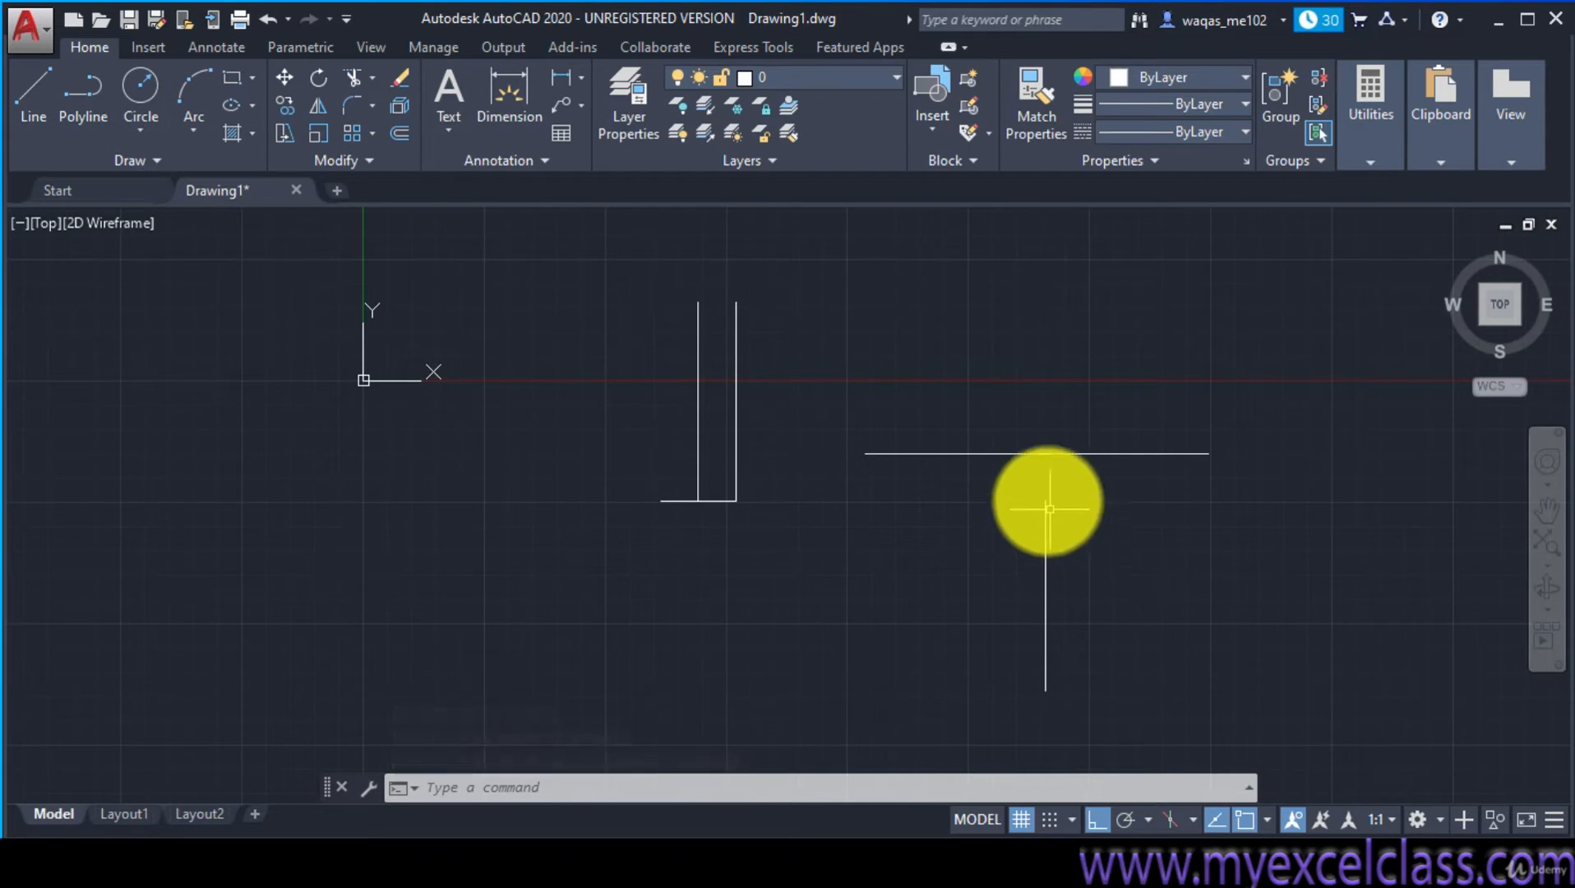
Extend the upper end of the vertical line to the horizontal line, using the horizontal line as the boundary edge
{"action": "mouse_move", "coordinate": [1027, 454]}
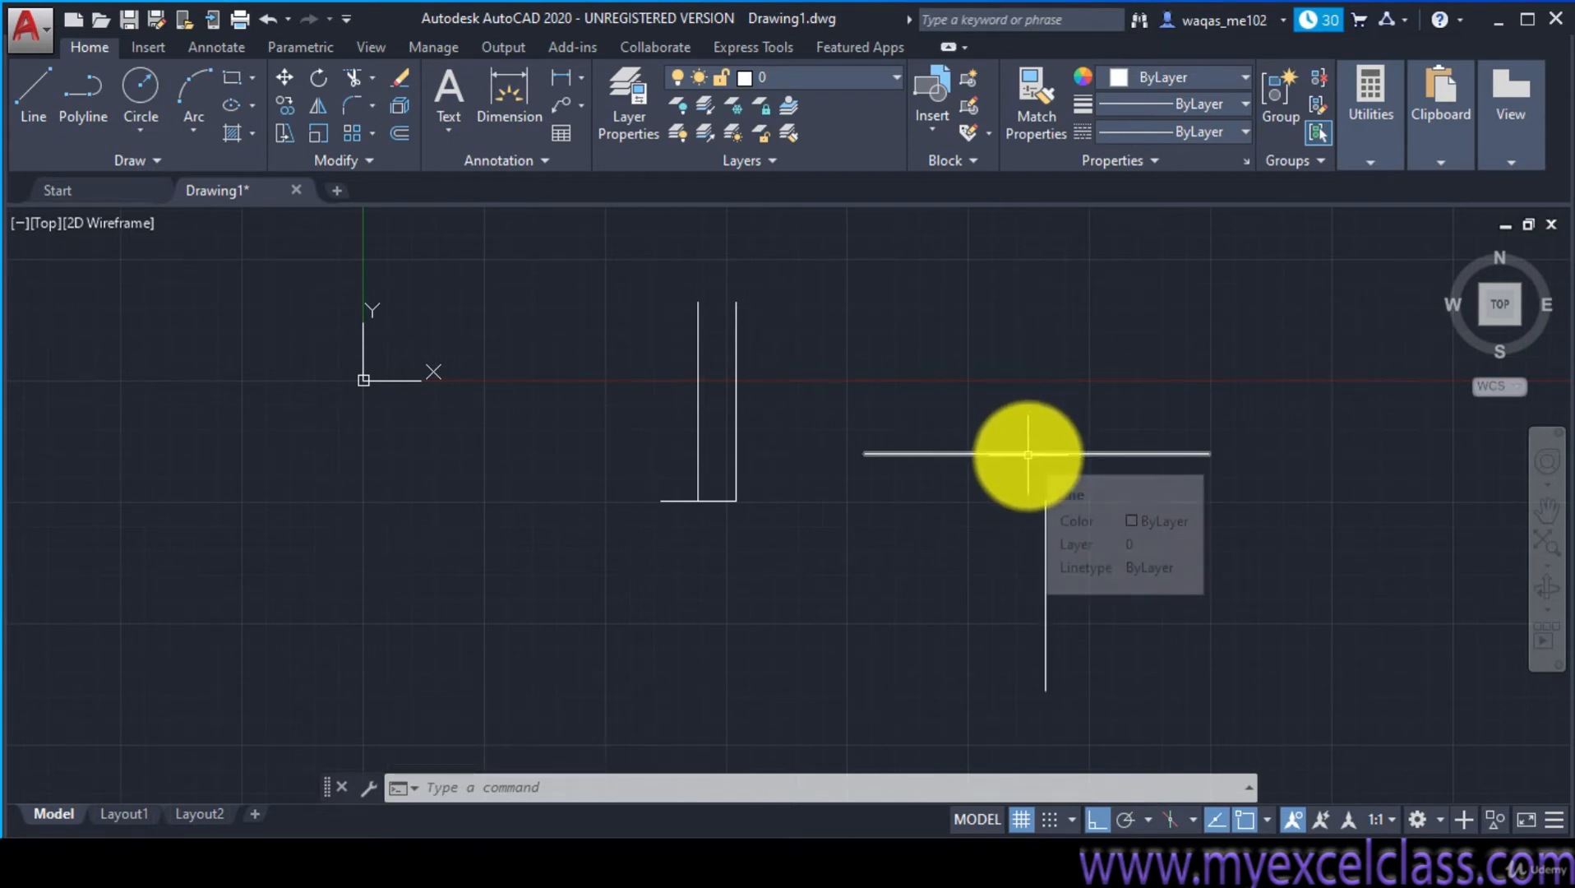
{"action": "left_click", "coordinate": [373, 76]}
{"action": "left_click", "coordinate": [380, 141]}
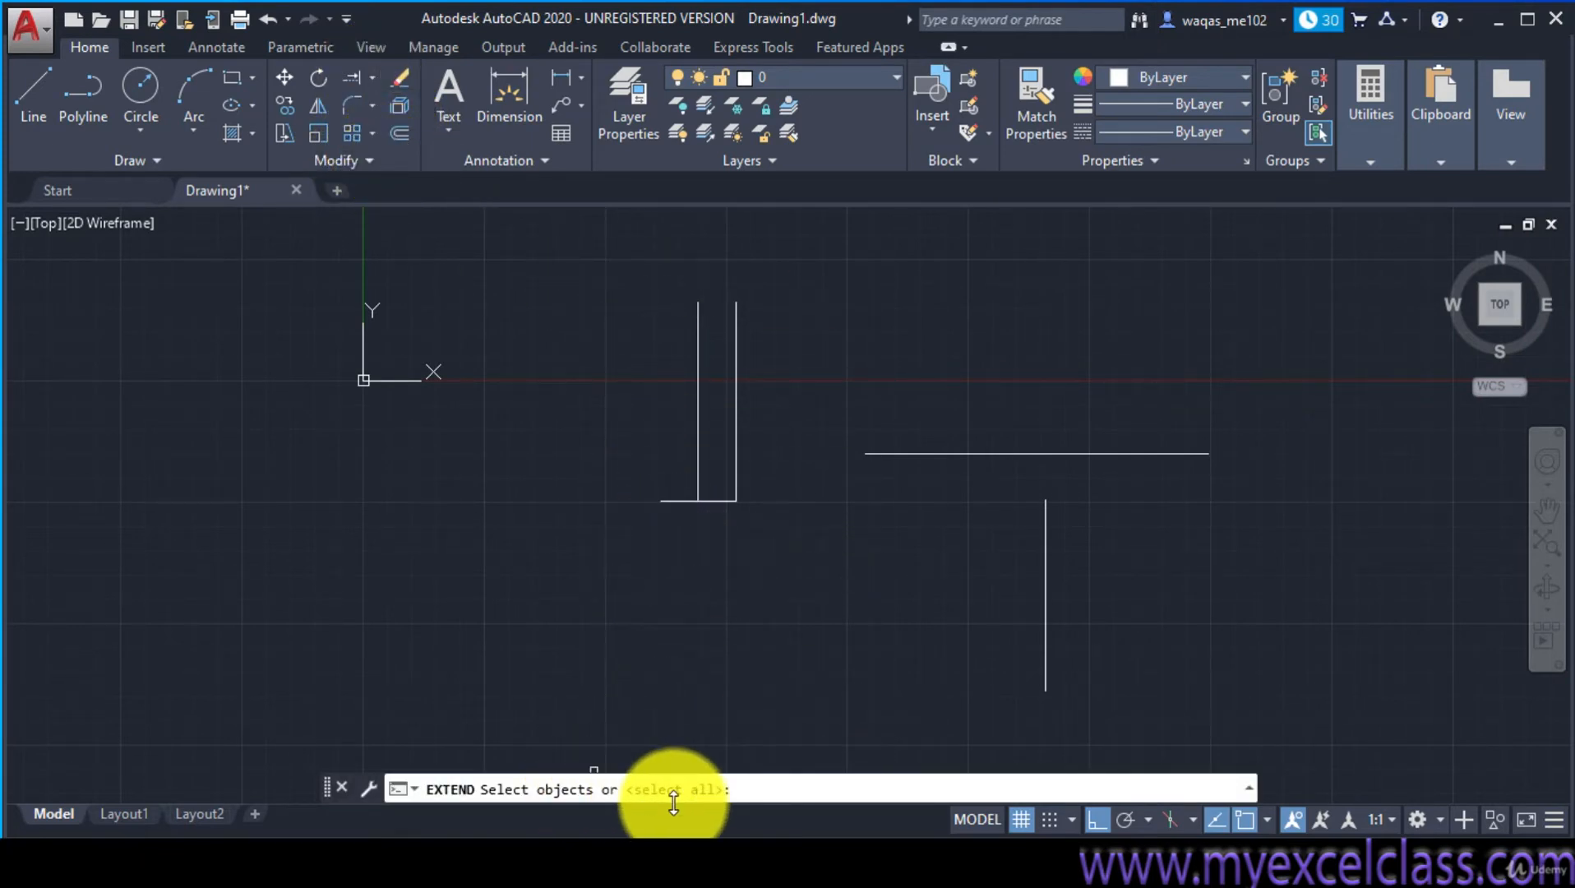
{"action": "left_click", "coordinate": [1020, 451]}
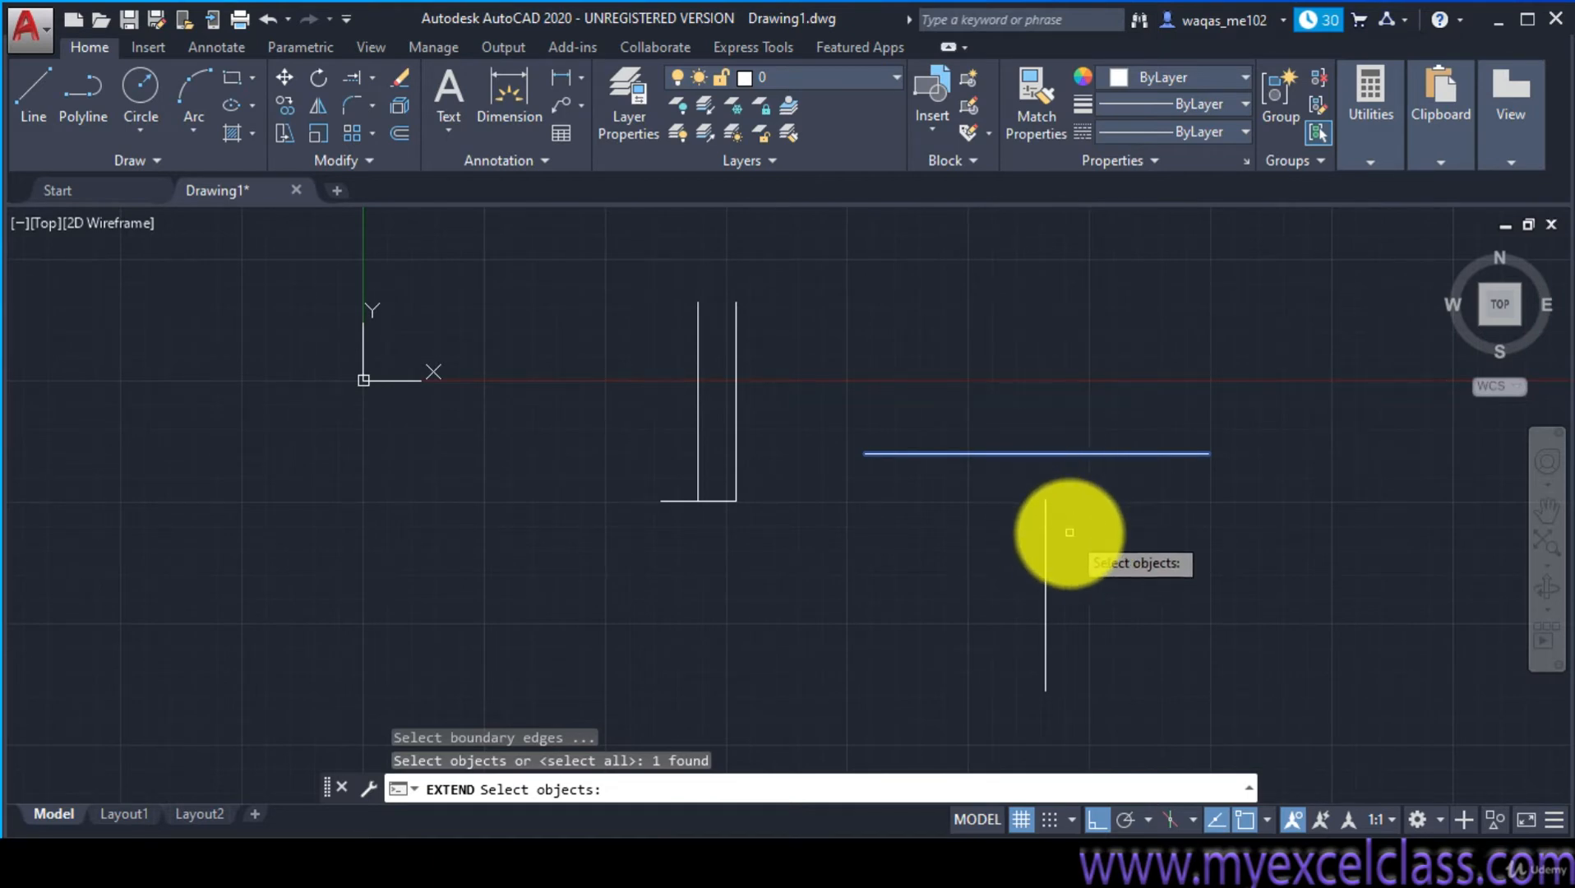
{"action": "key", "text": "Return"}
{"action": "left_click", "coordinate": [1045, 528]}
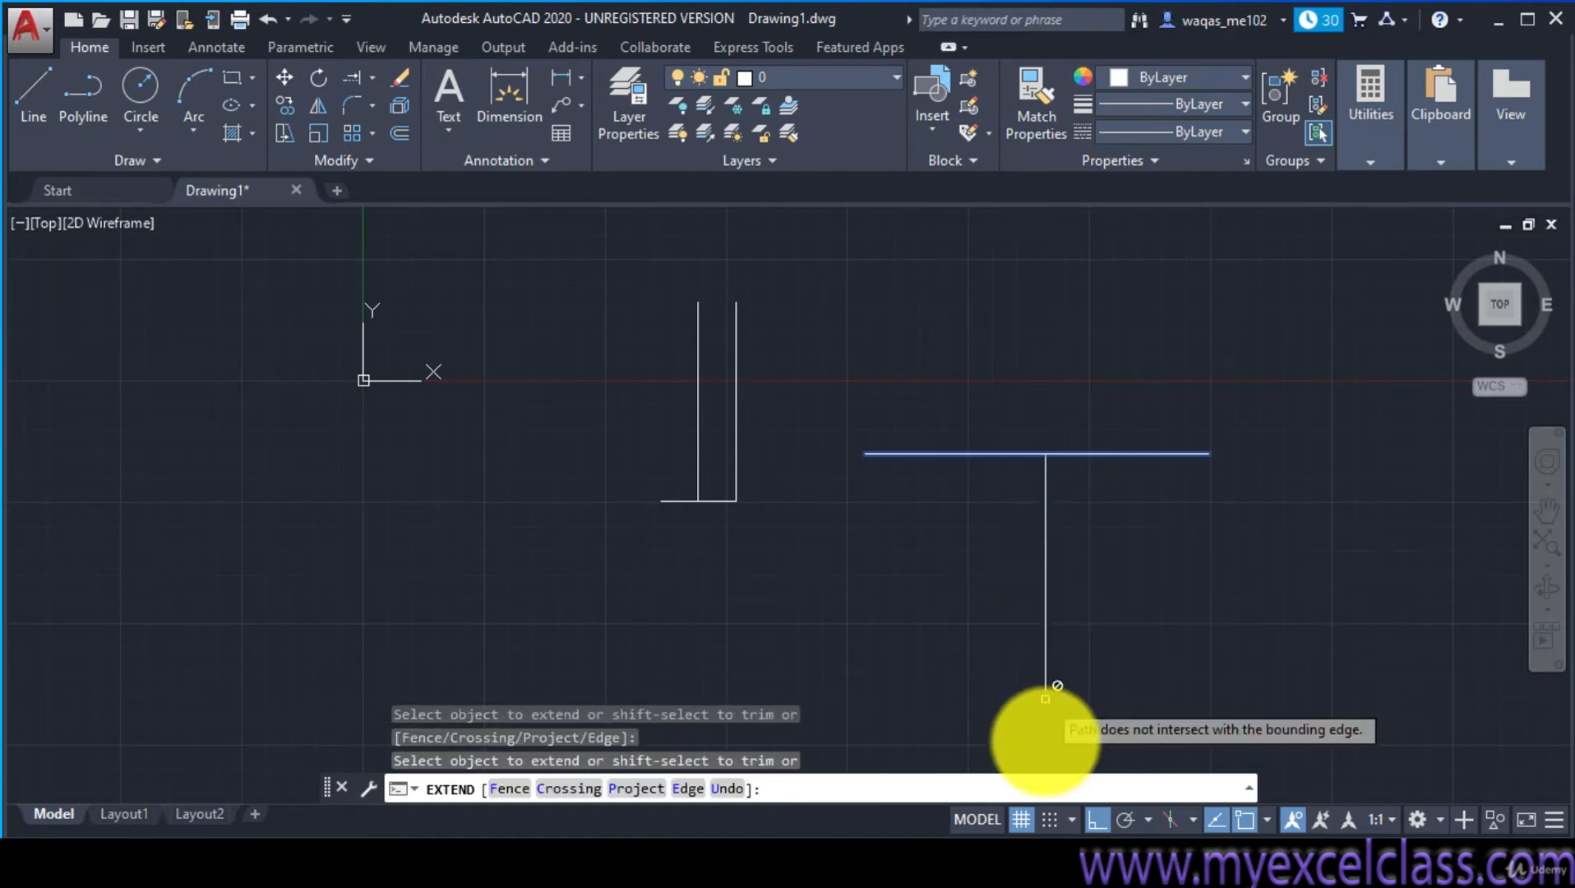
{"action": "scroll", "coordinate": [1048, 545], "scroll_direction": "up", "scroll_amount": 4}
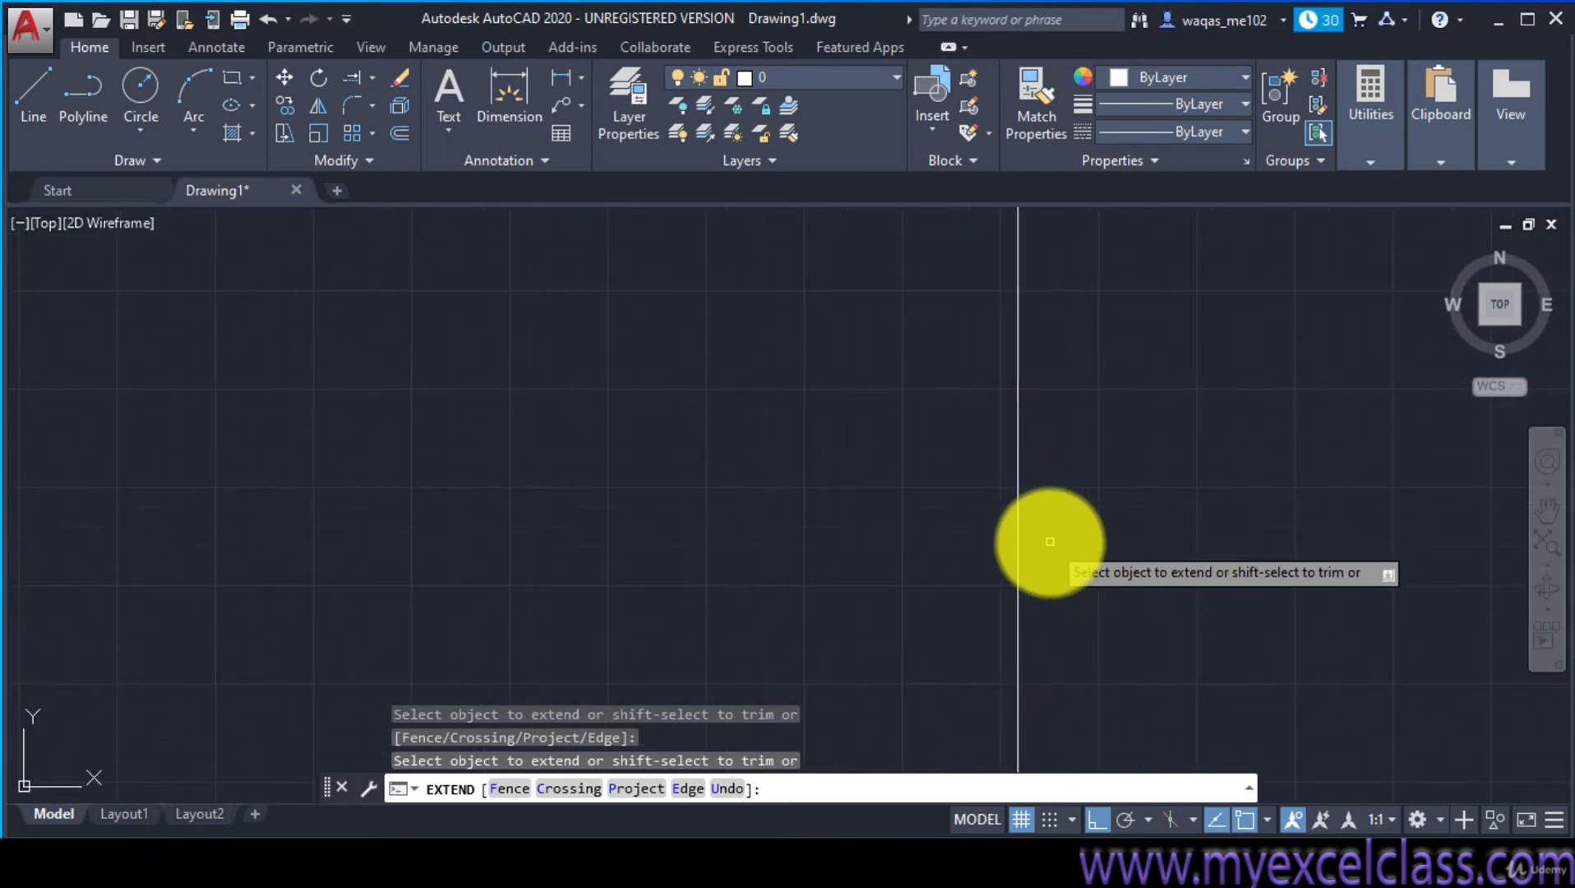
{"action": "scroll", "coordinate": [1048, 545], "scroll_direction": "down", "scroll_amount": 2}
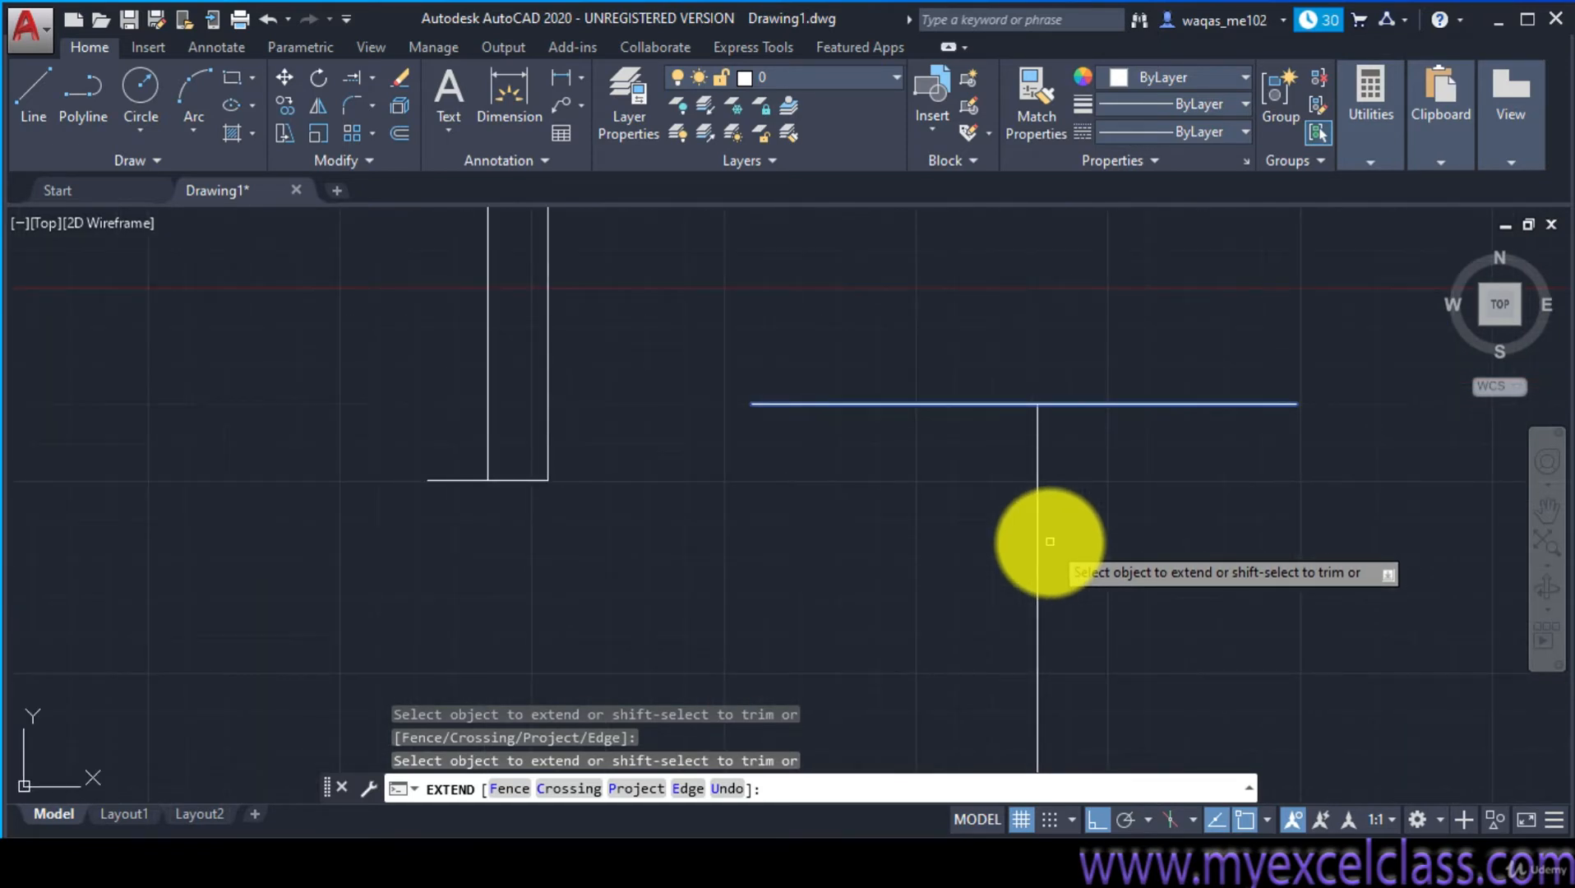
{"action": "key", "text": "Return"}
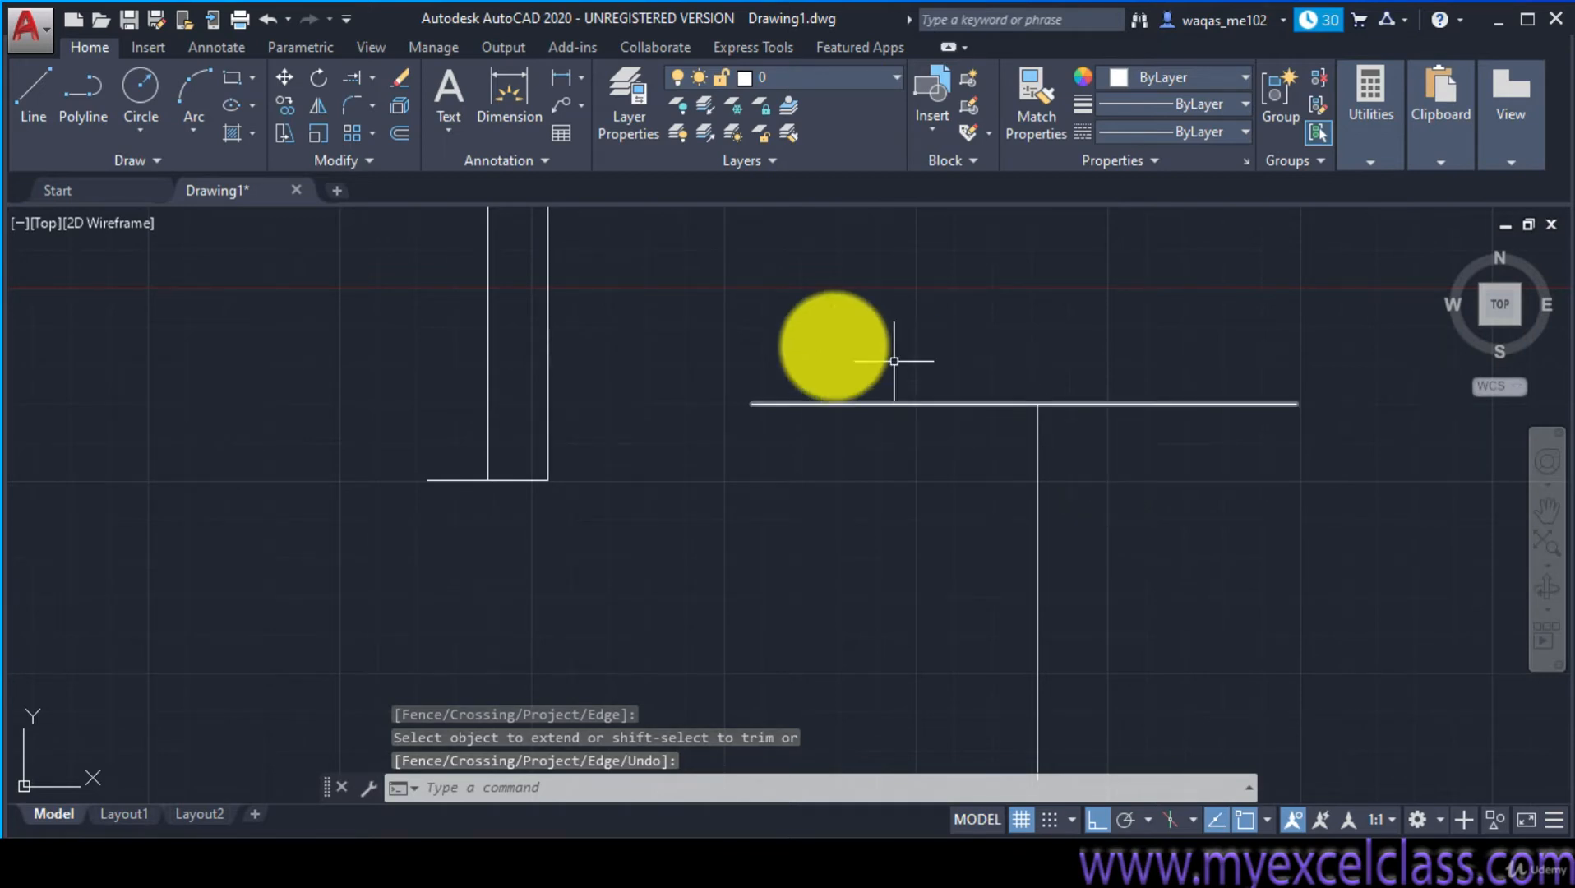
Fillet the right part of the horizontal line with the vertical line using a radius of 30
{"action": "left_click", "coordinate": [371, 109]}
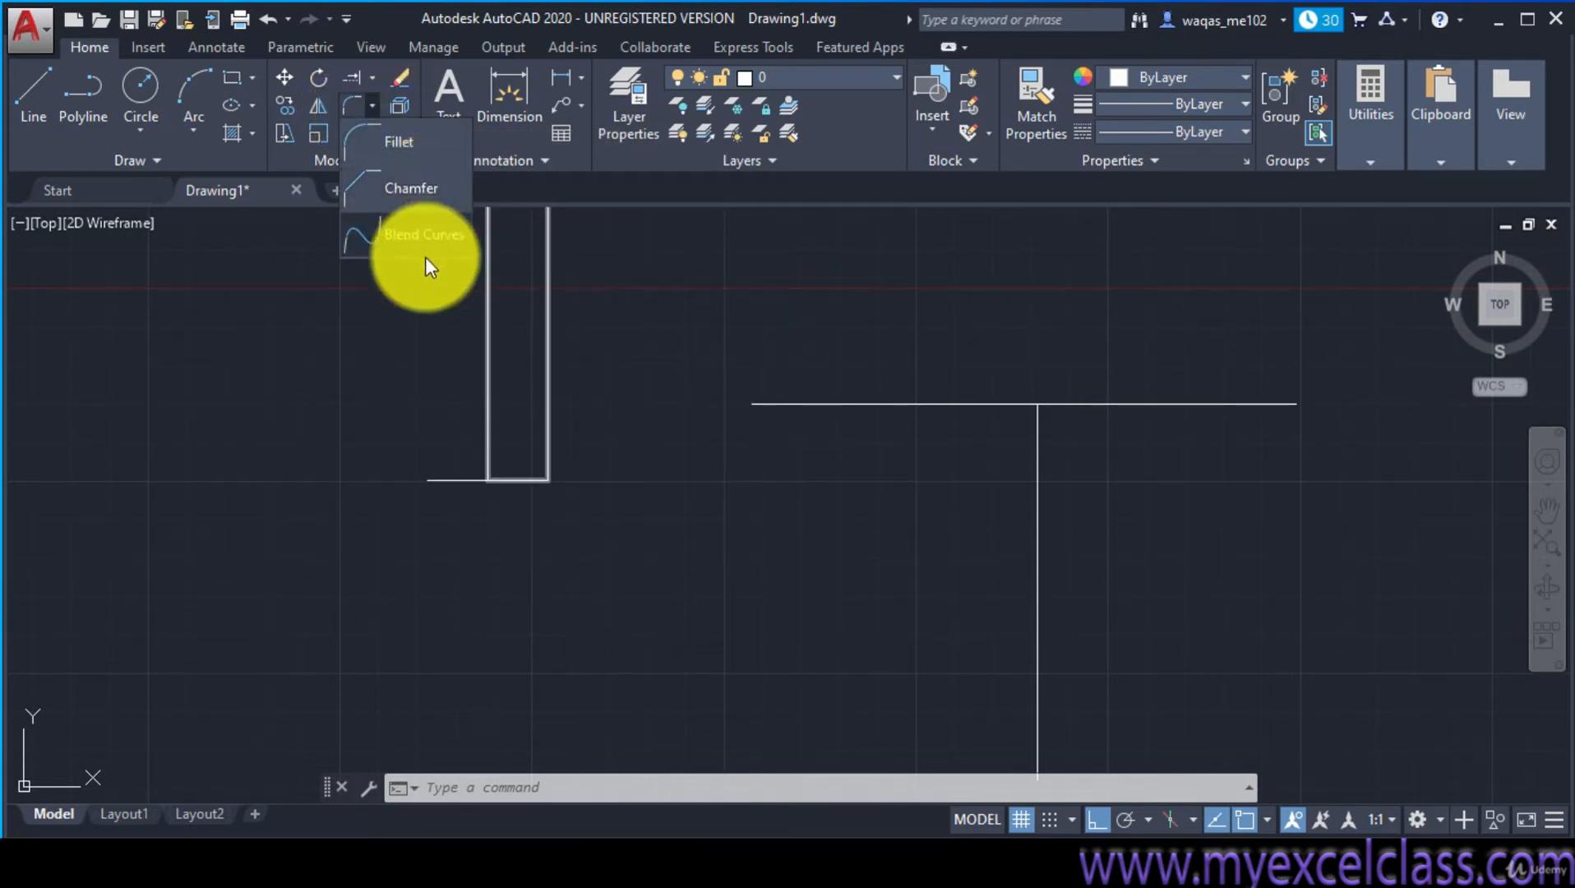
{"action": "left_click", "coordinate": [399, 148]}
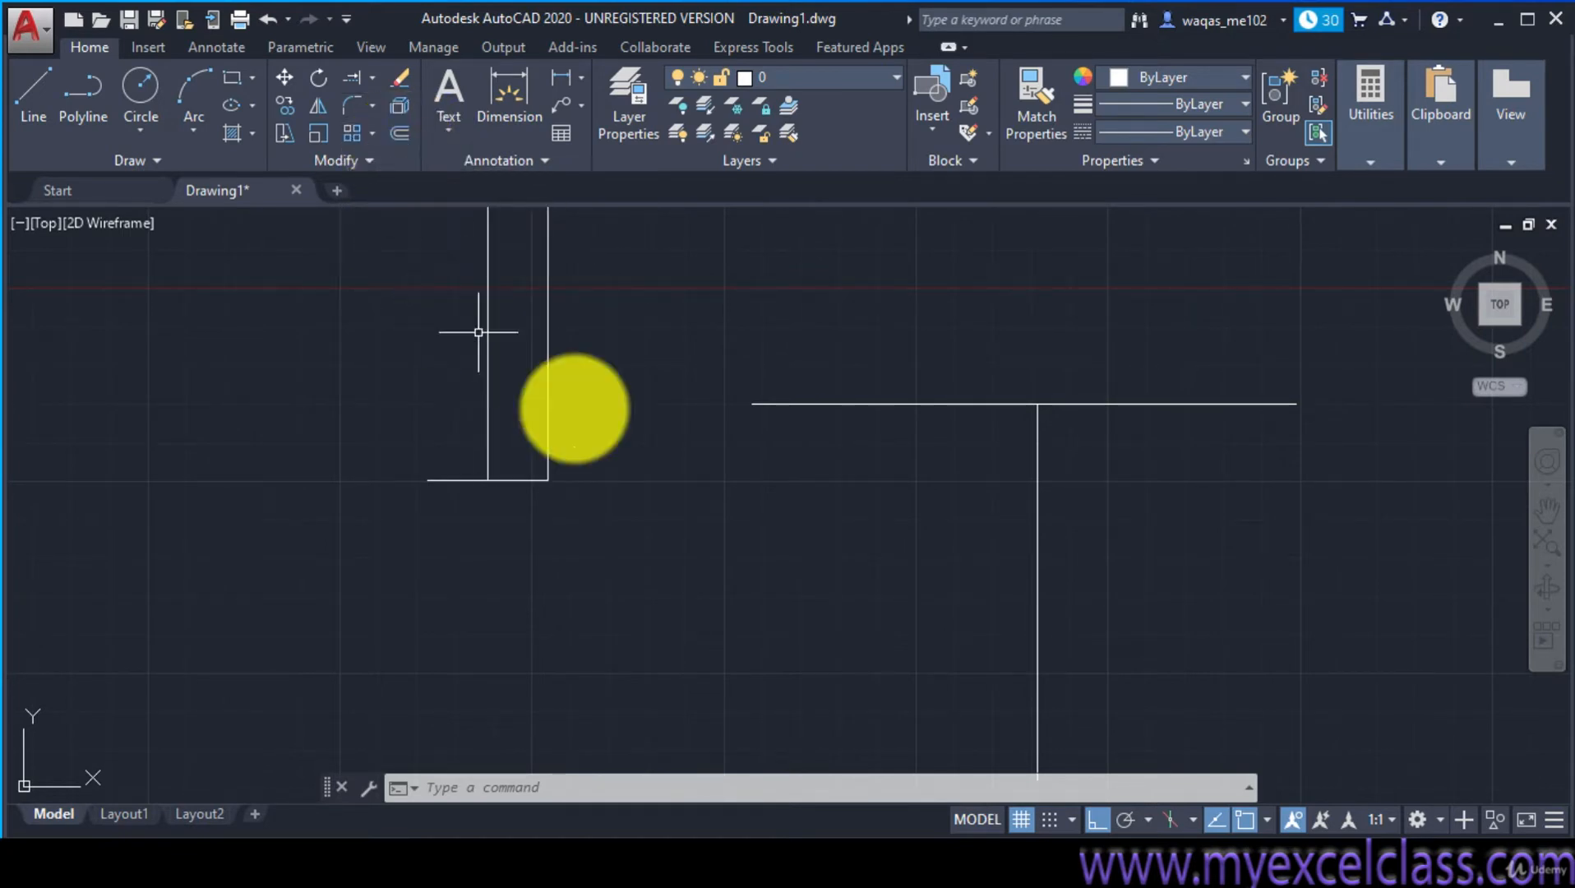
{"action": "scroll", "coordinate": [1172, 475], "scroll_direction": "up", "scroll_amount": 2}
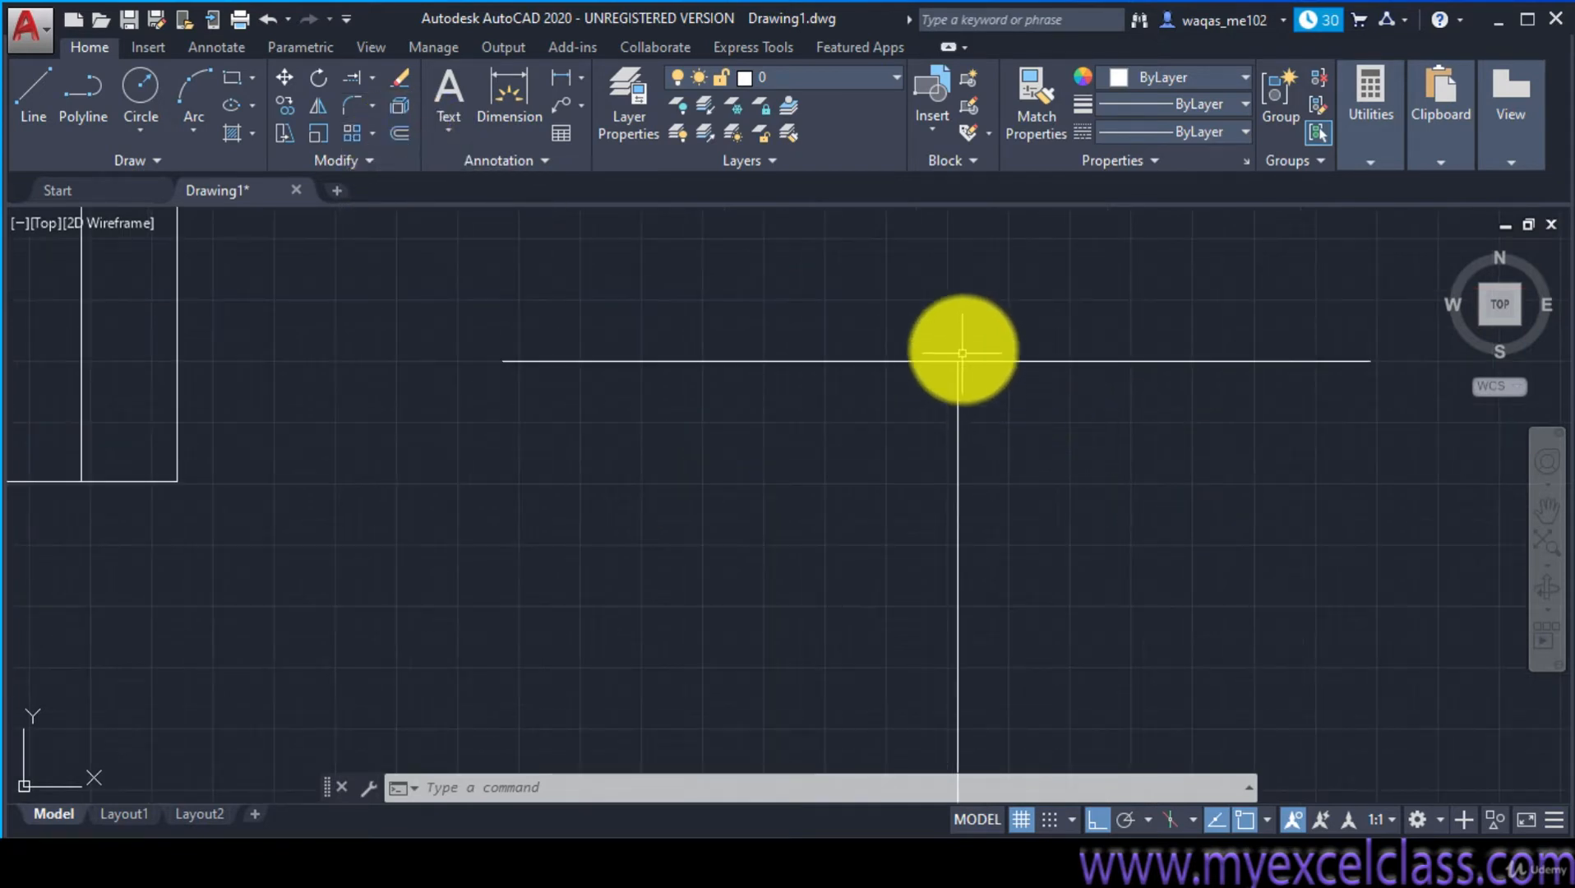
{"action": "scroll", "coordinate": [1019, 337], "scroll_direction": "up", "scroll_amount": 6}
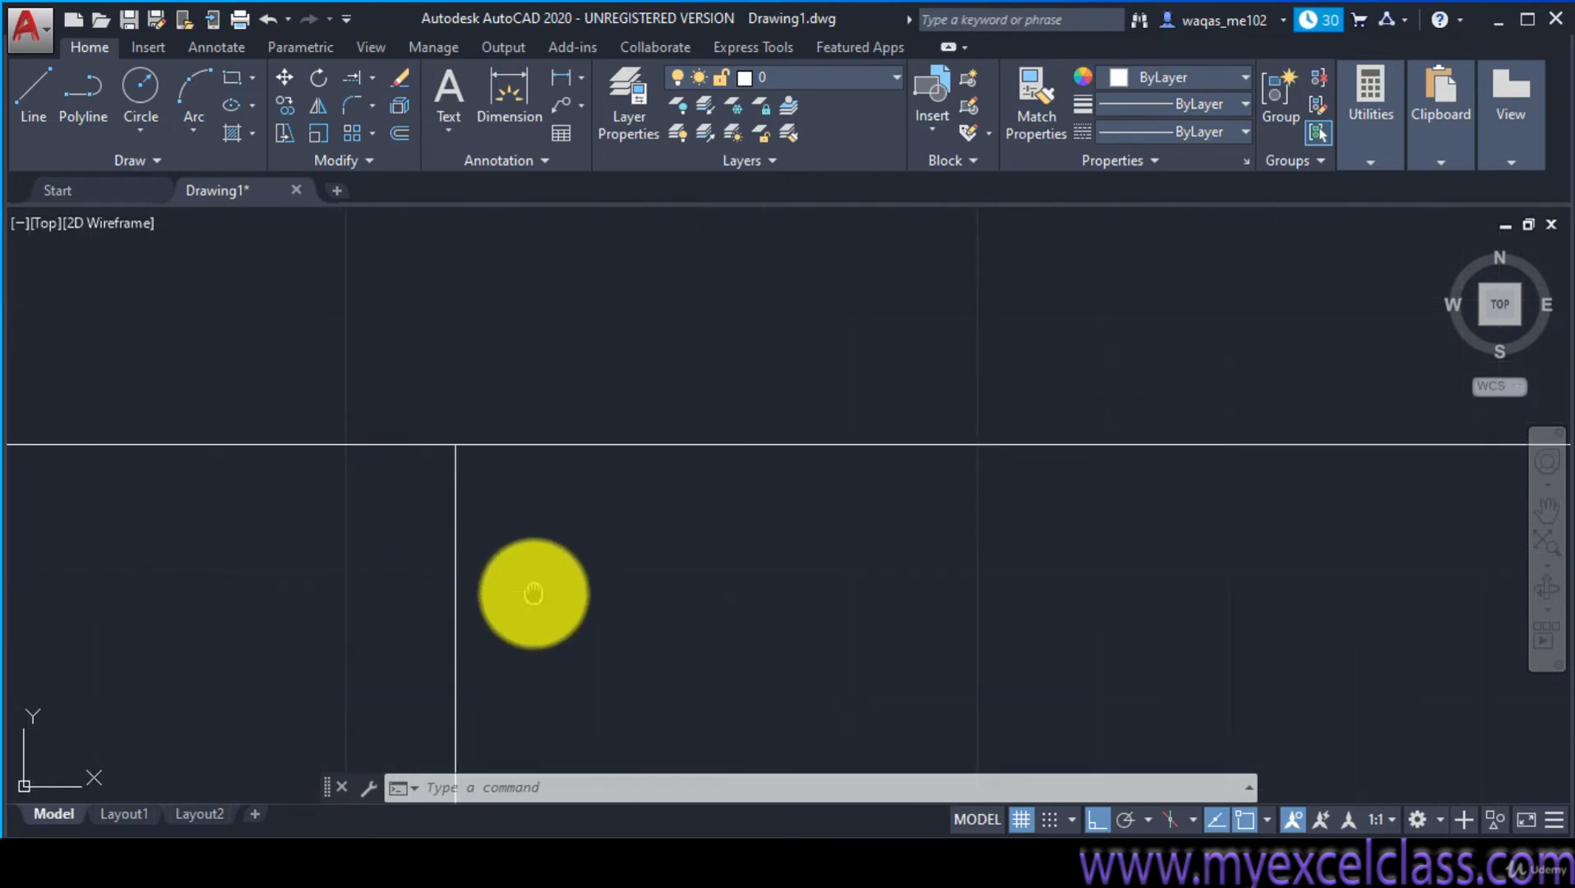
{"action": "middle_click_drag", "start_coordinate": [534, 590], "coordinate": [554, 448]}
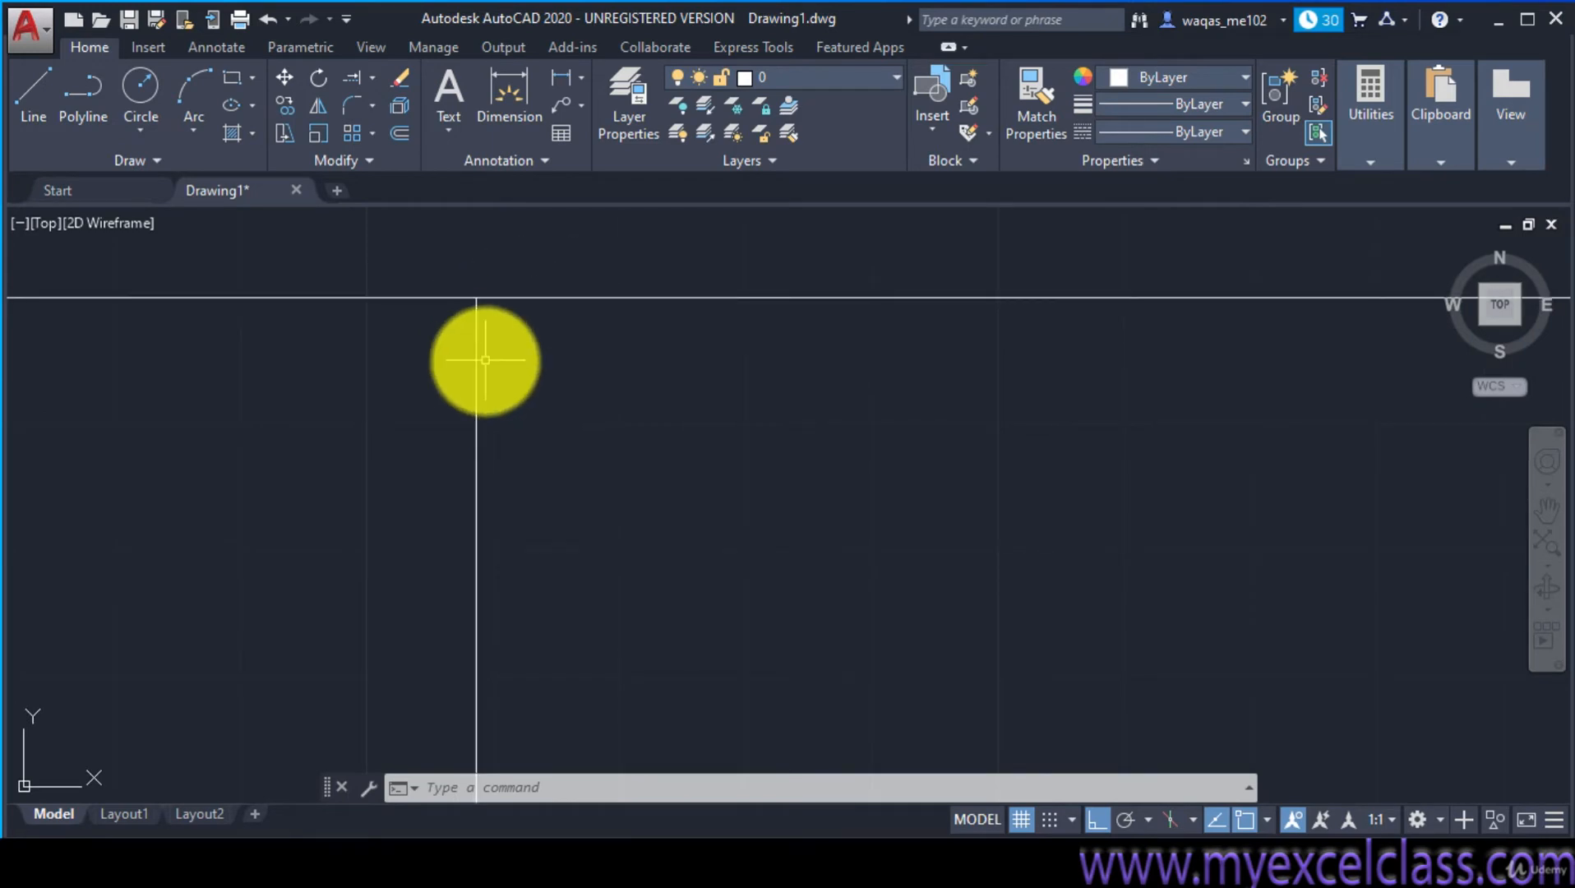
{"action": "left_click", "coordinate": [370, 108]}
{"action": "left_click", "coordinate": [393, 150]}
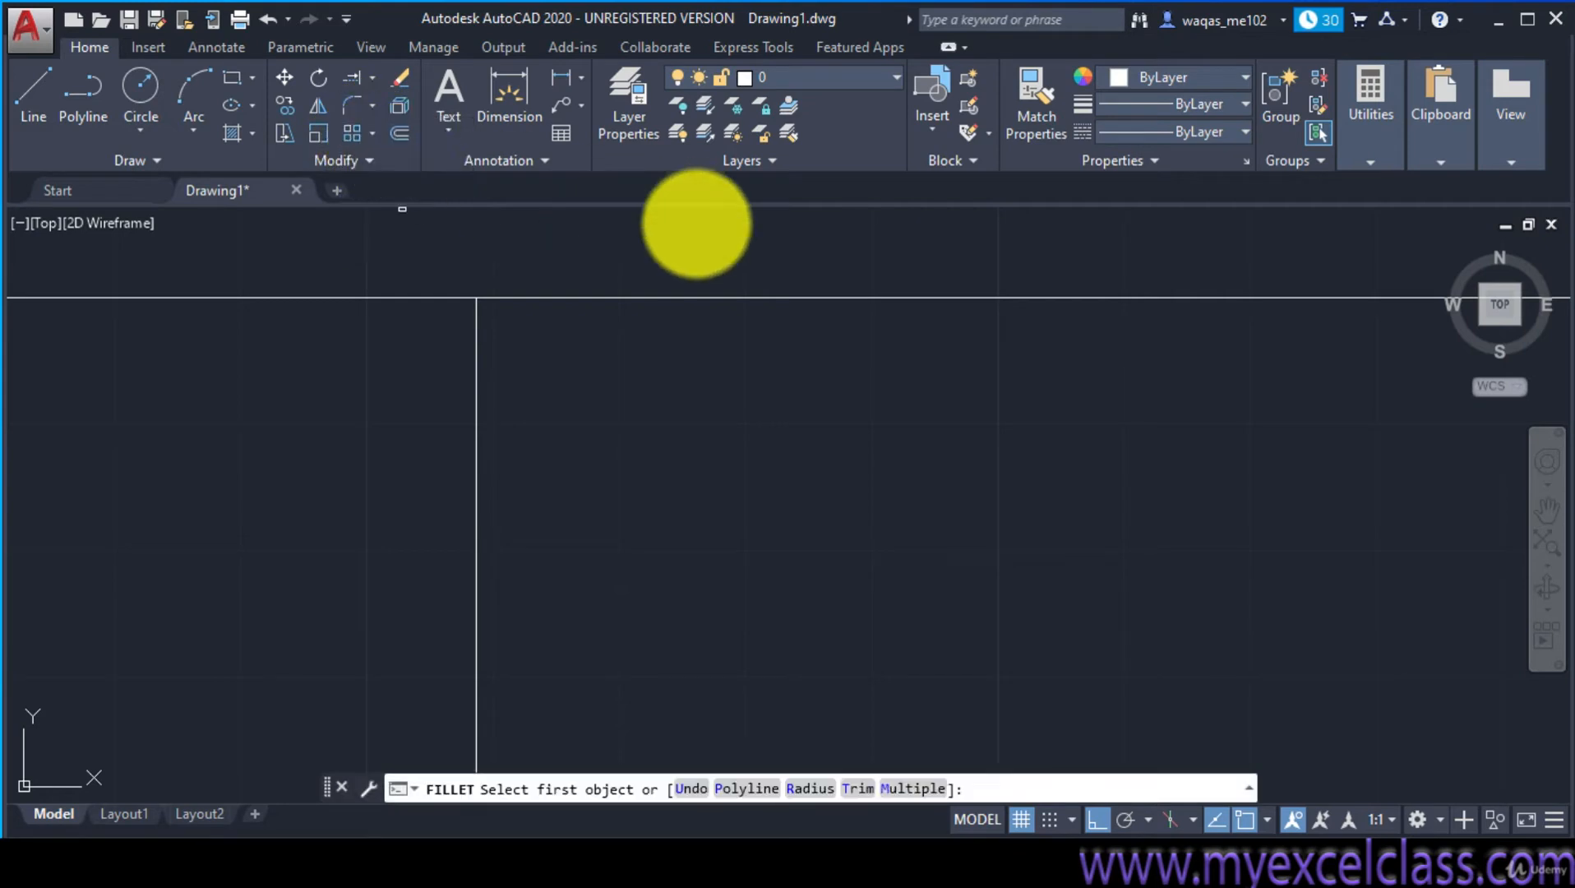
{"action": "left_click", "coordinate": [696, 299]}
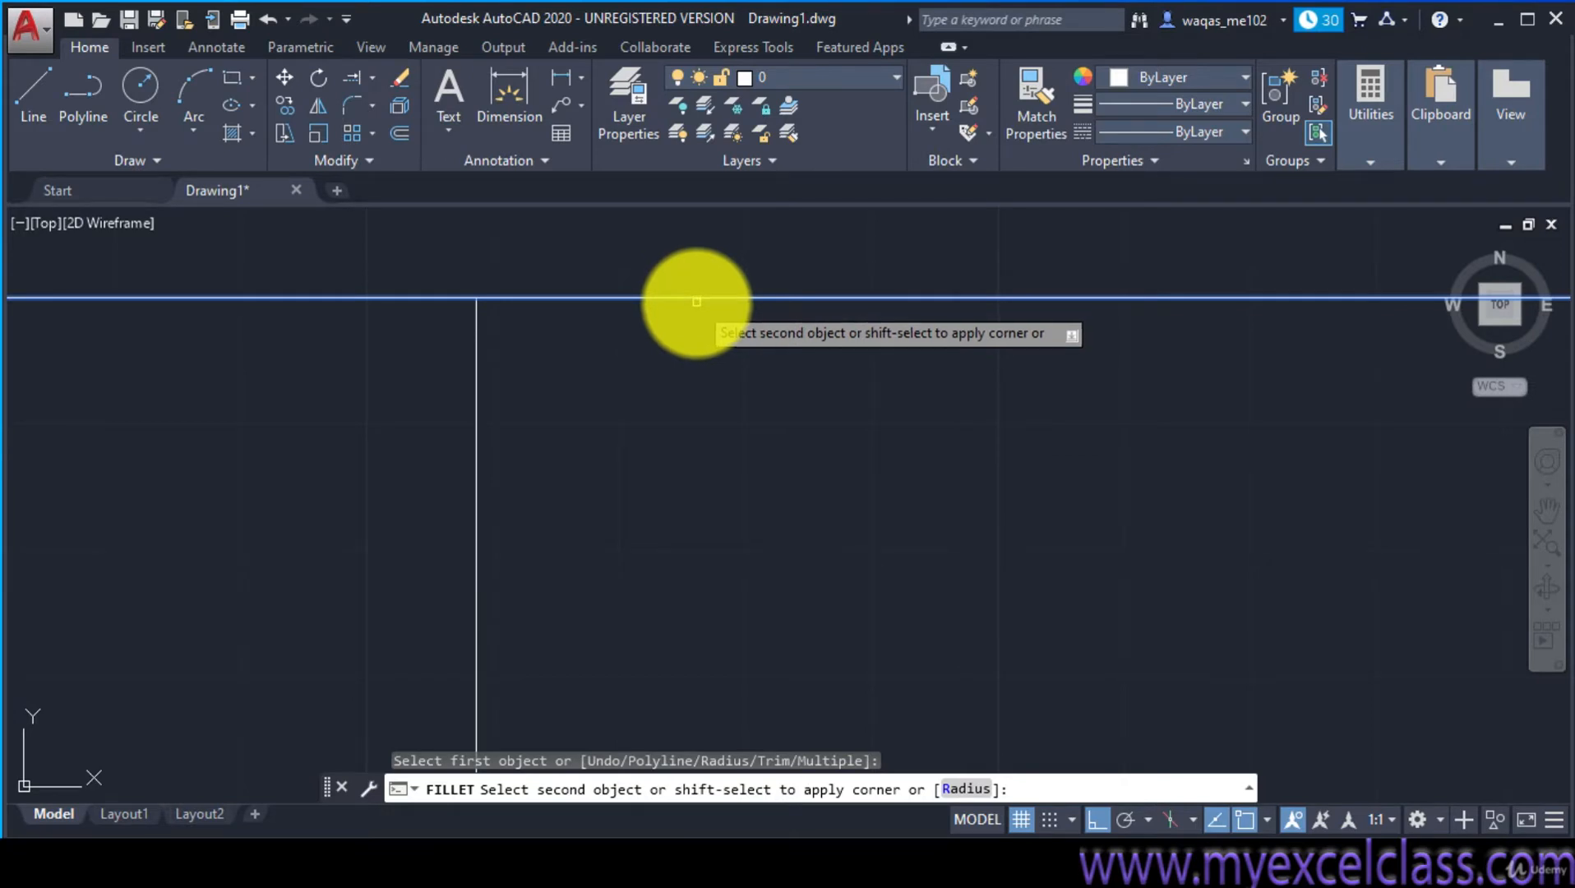
{"action": "left_click", "coordinate": [966, 789]}
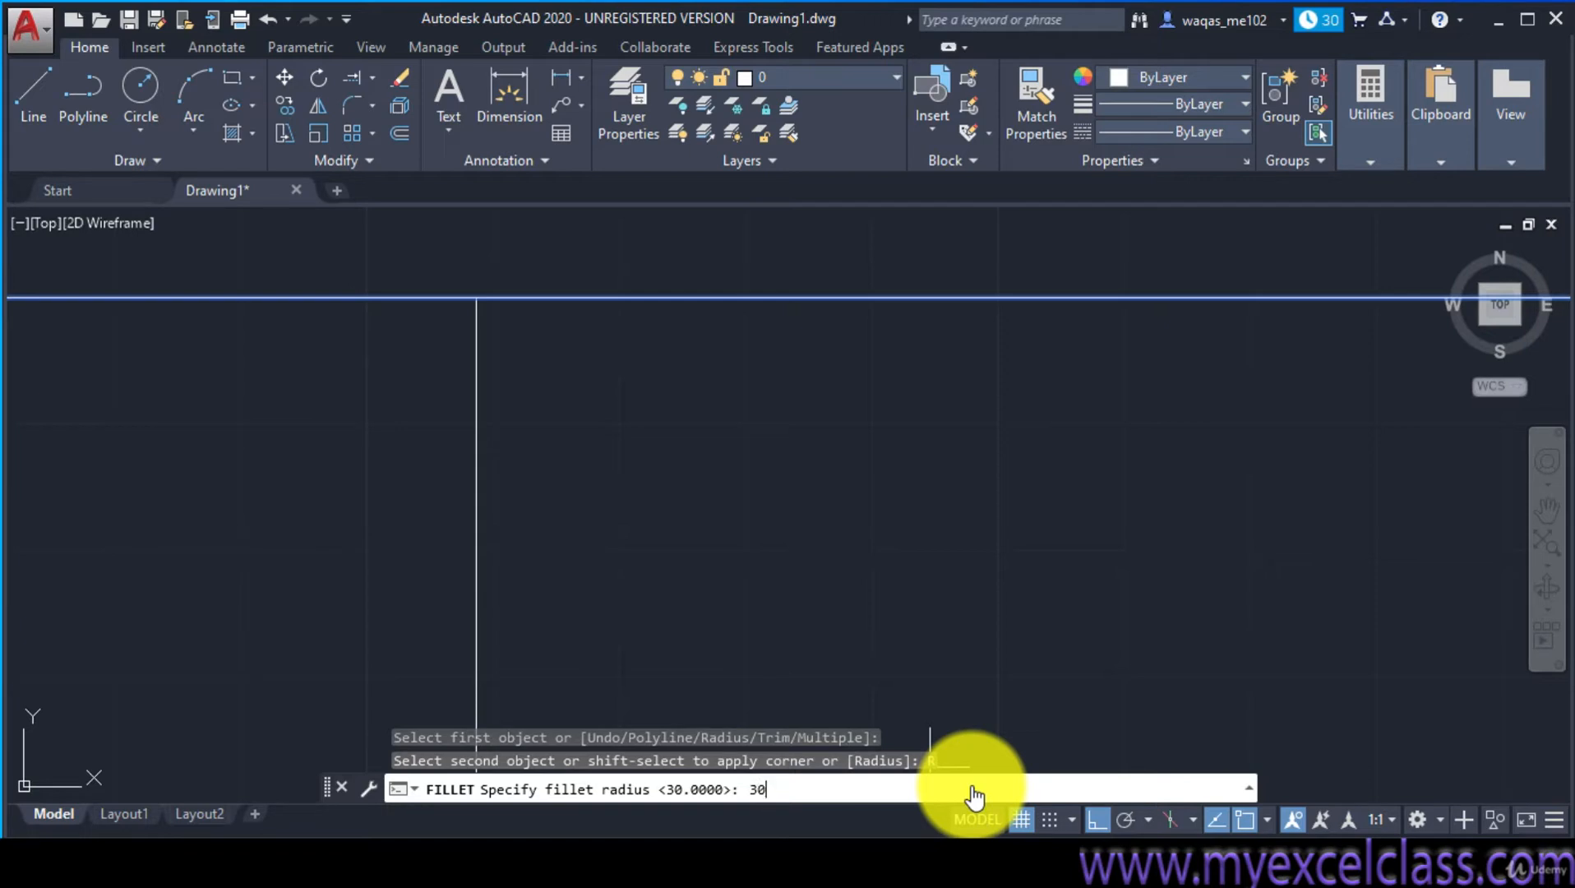
{"action": "key", "text": "Return"}
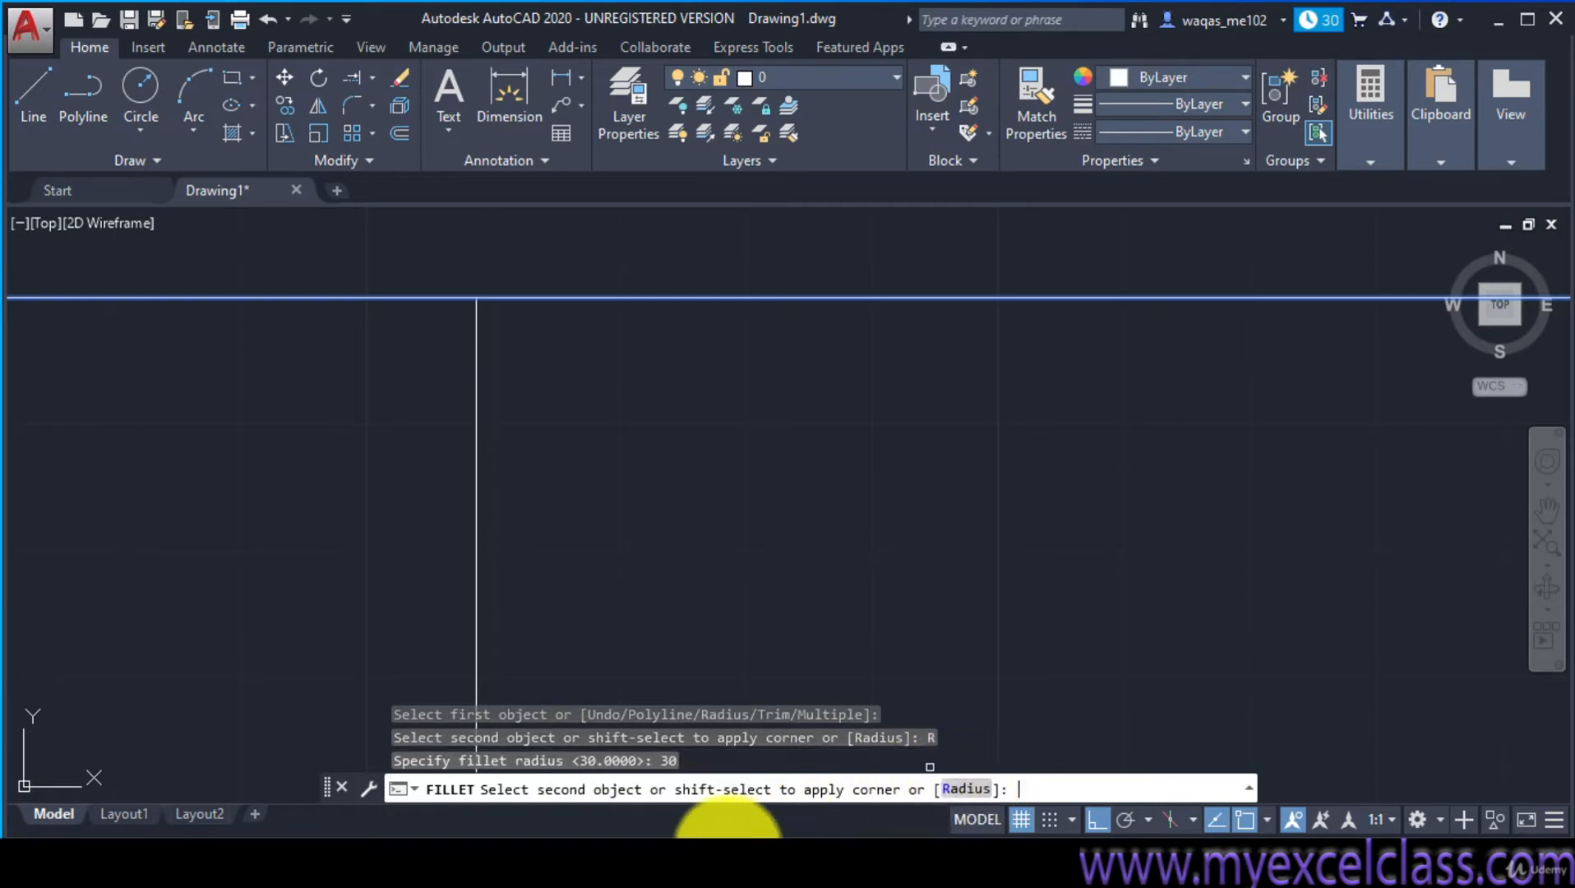
{"action": "left_click", "coordinate": [475, 445]}
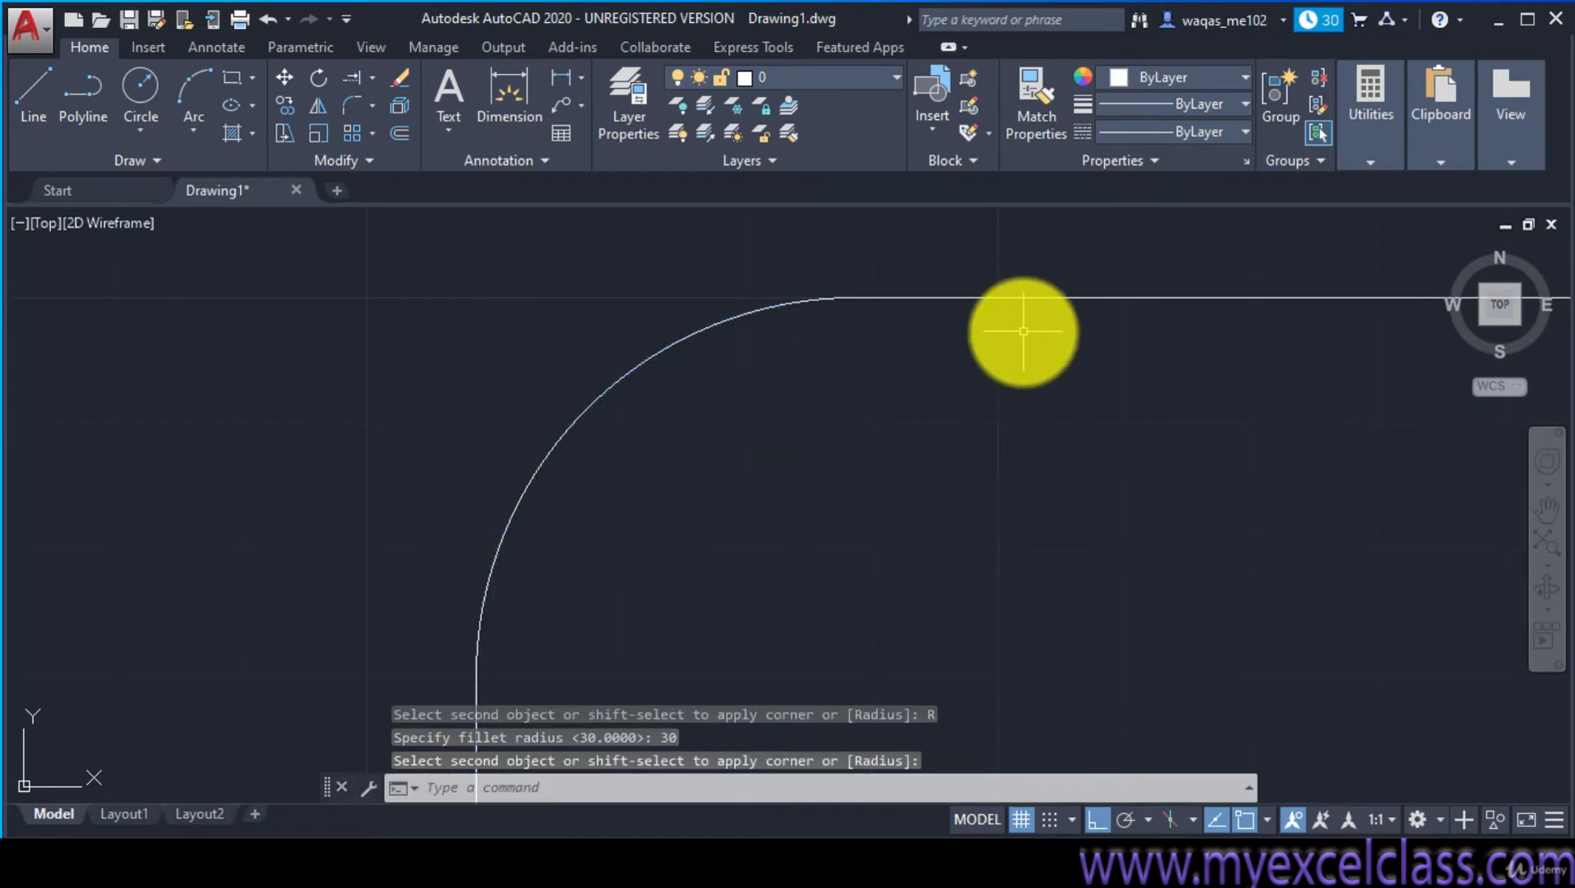
Select all objects in the drawing, including the filleted lines, and delete them
{"action": "scroll", "coordinate": [668, 329], "scroll_direction": "down", "scroll_amount": 2}
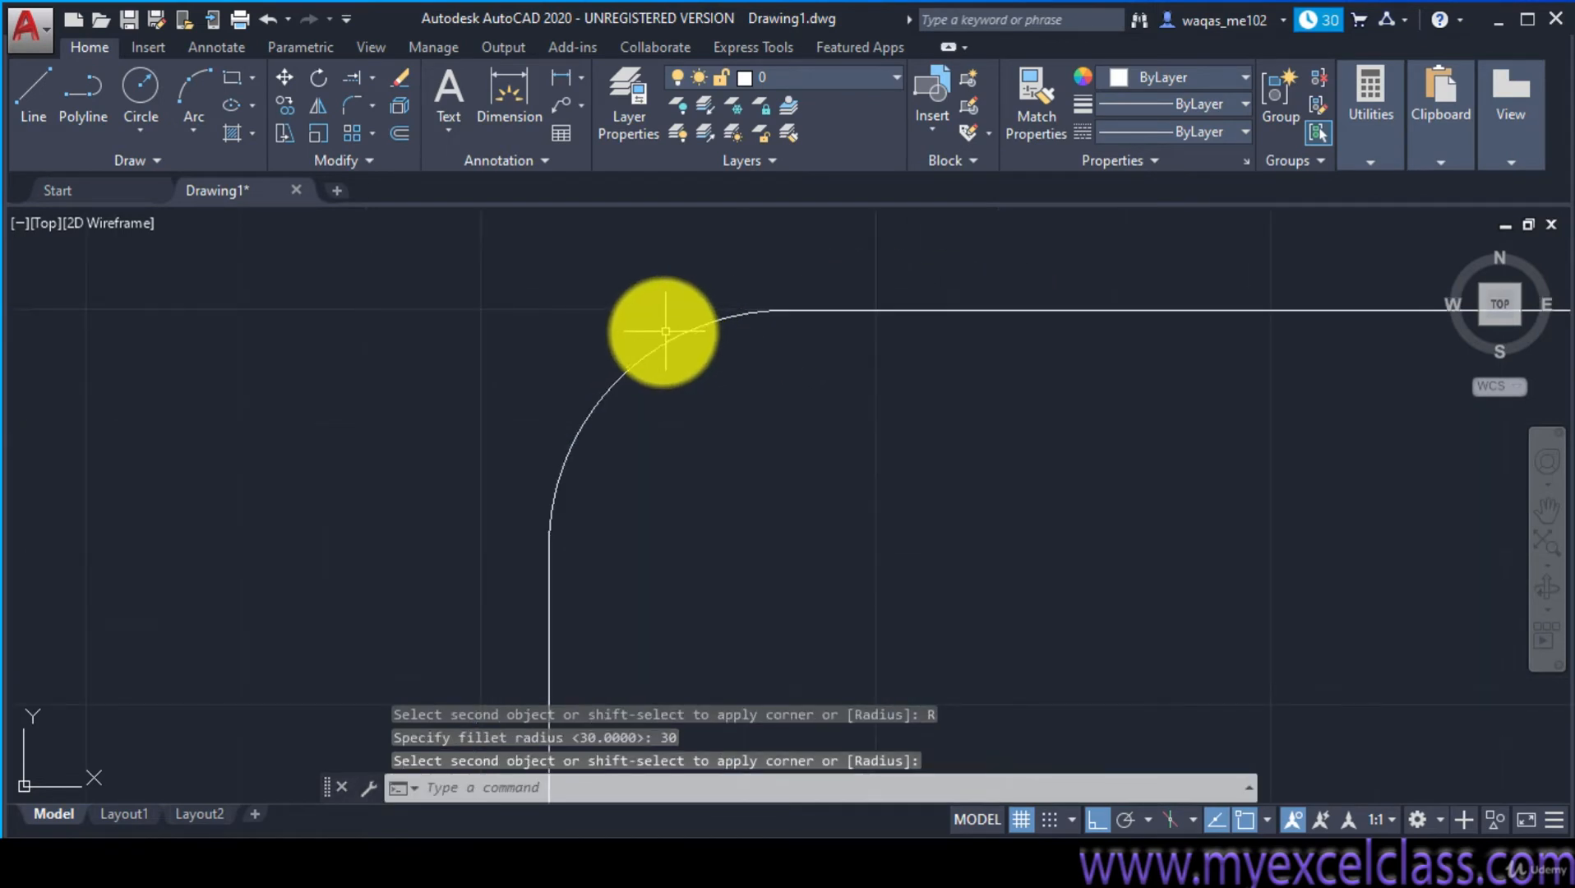
{"action": "middle_click_drag", "start_coordinate": [642, 505], "coordinate": [594, 395]}
{"action": "mouse_move", "coordinate": [600, 275]}
{"action": "middle_mouse_down"}
{"action": "mouse_move", "coordinate": [590, 338]}
{"action": "mouse_move", "coordinate": [509, 422]}
{"action": "middle_mouse_up"}
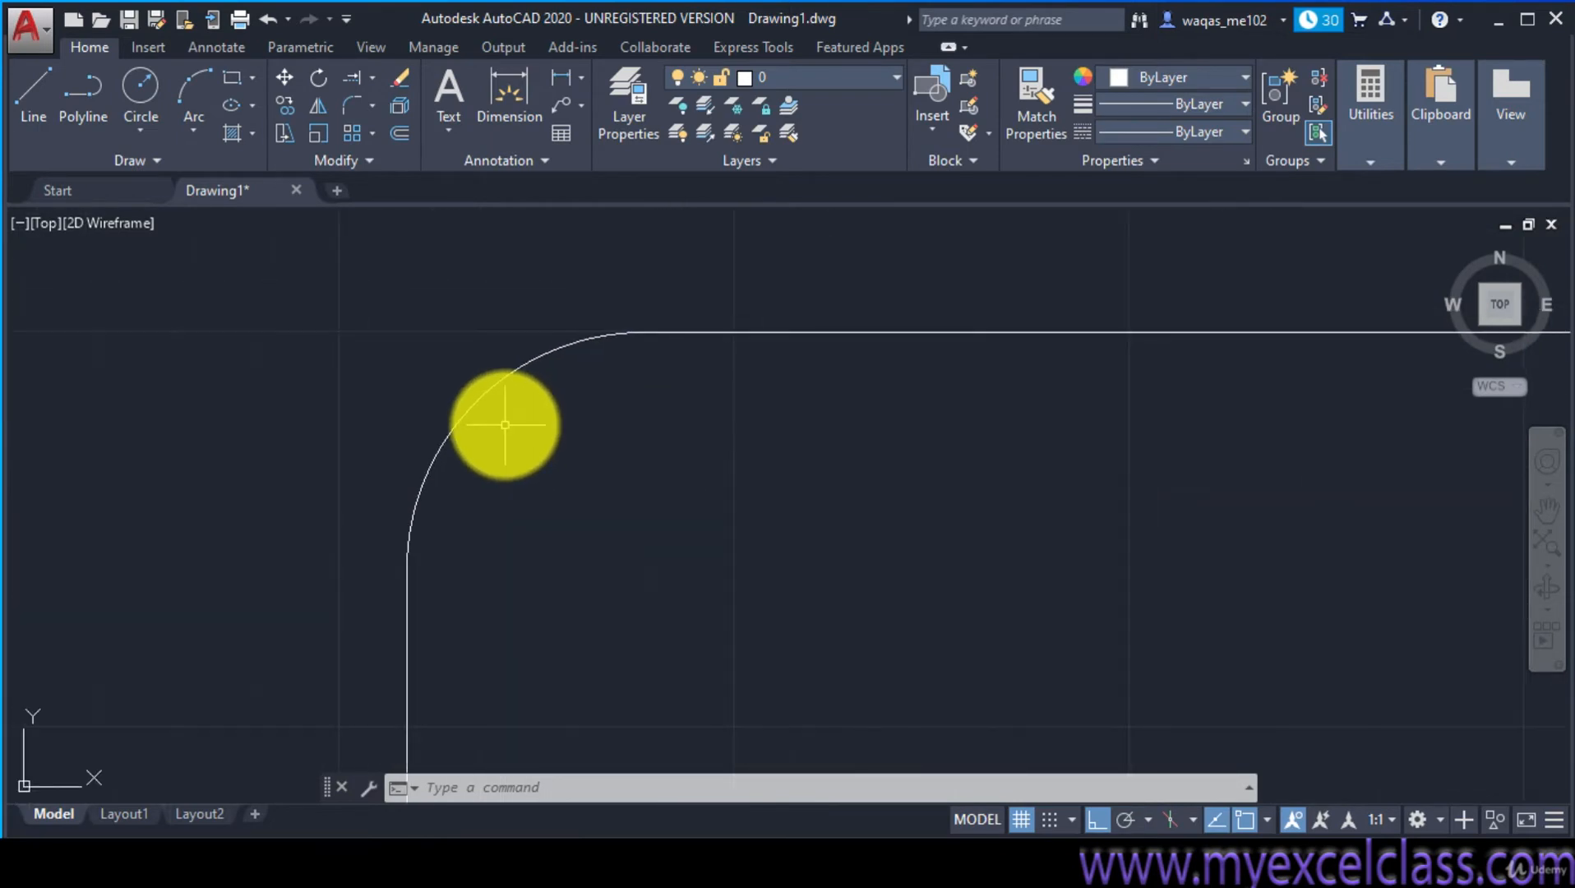
{"action": "scroll", "coordinate": [573, 424], "scroll_direction": "down", "scroll_amount": 5}
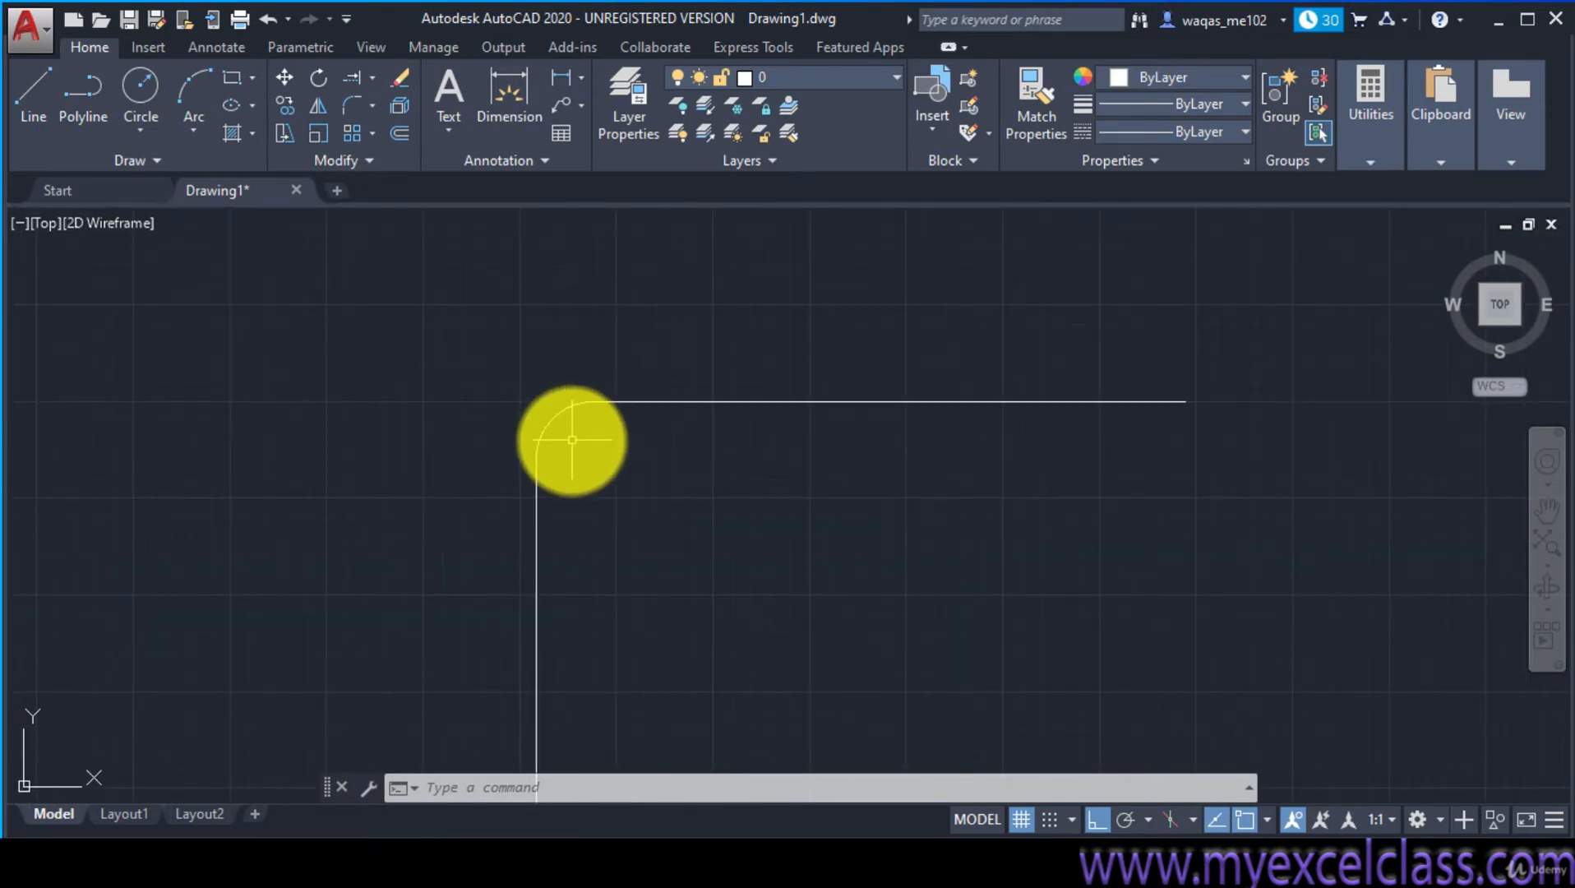
{"action": "scroll", "coordinate": [572, 440], "scroll_direction": "up", "scroll_amount": 4}
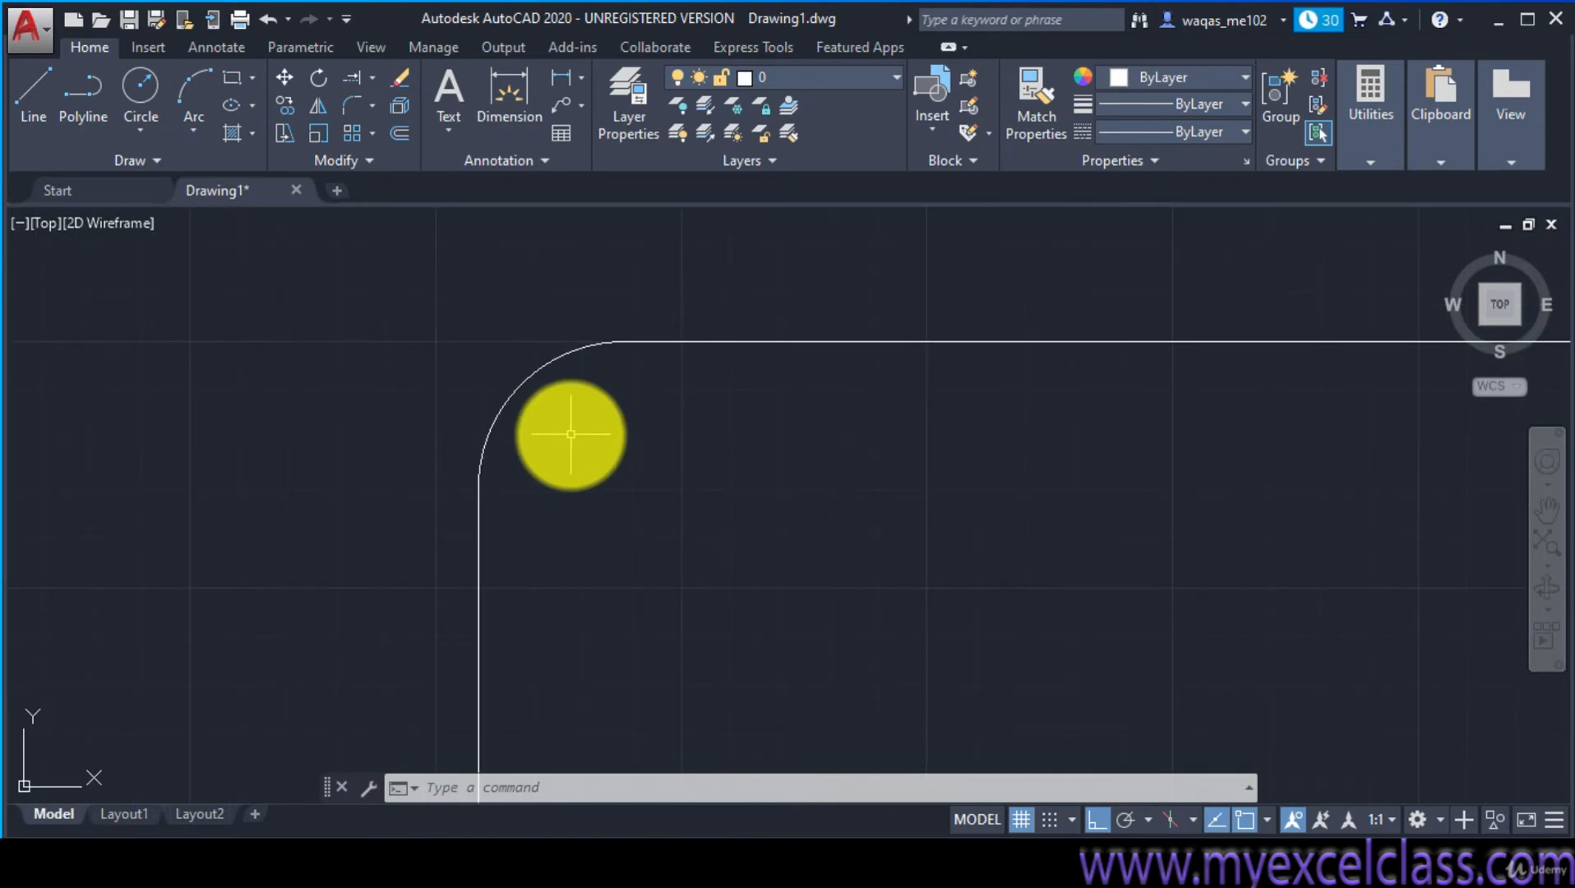
{"action": "key", "text": "ctrl+a"}
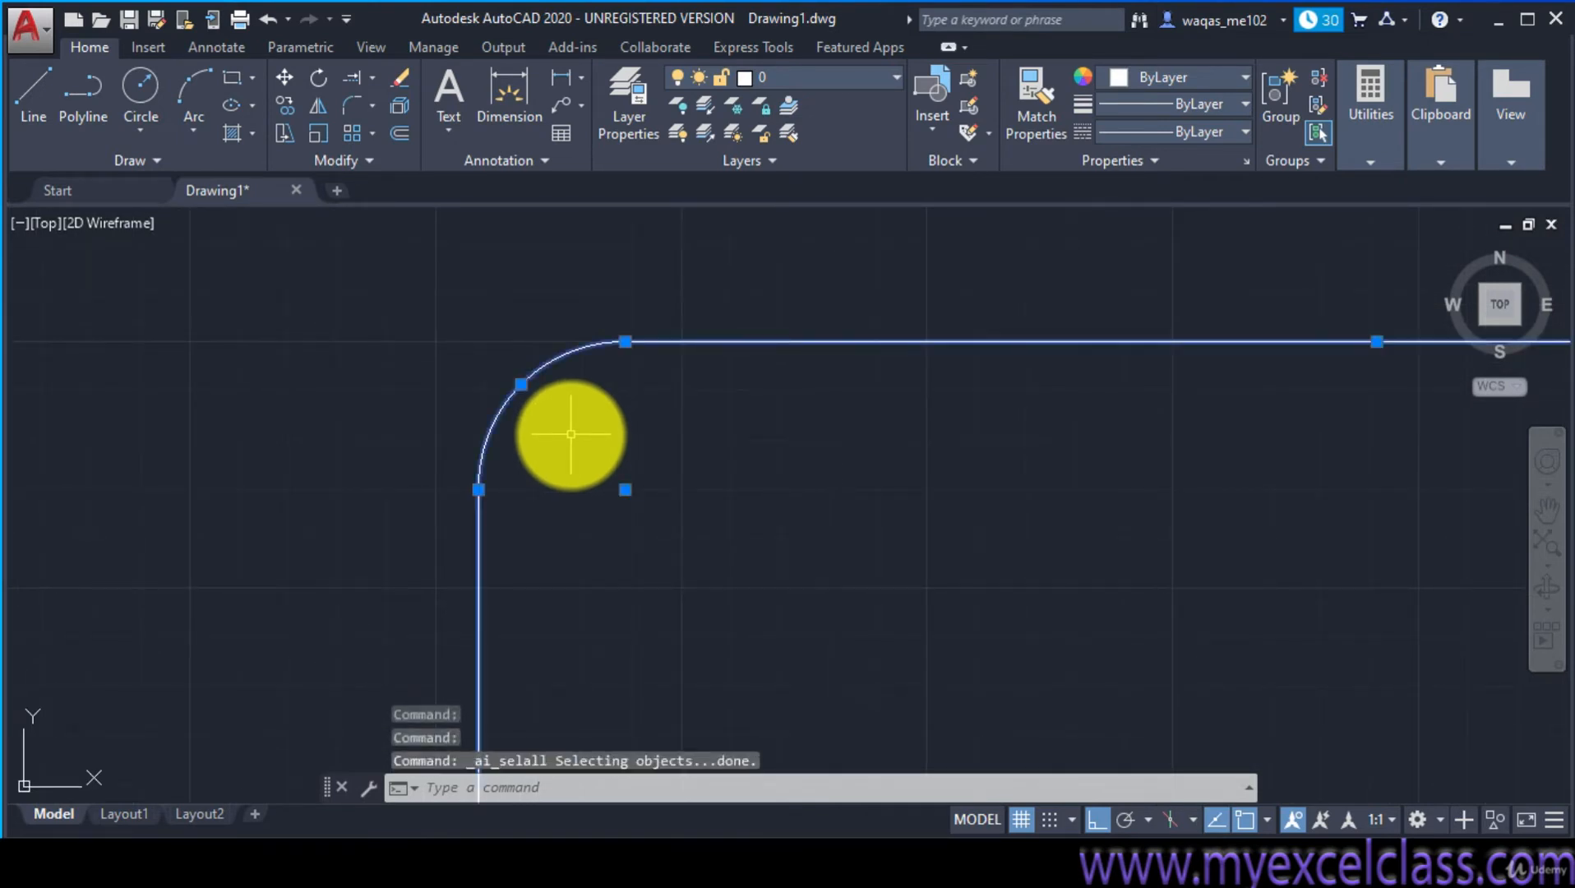
{"action": "key", "text": "Delete"}
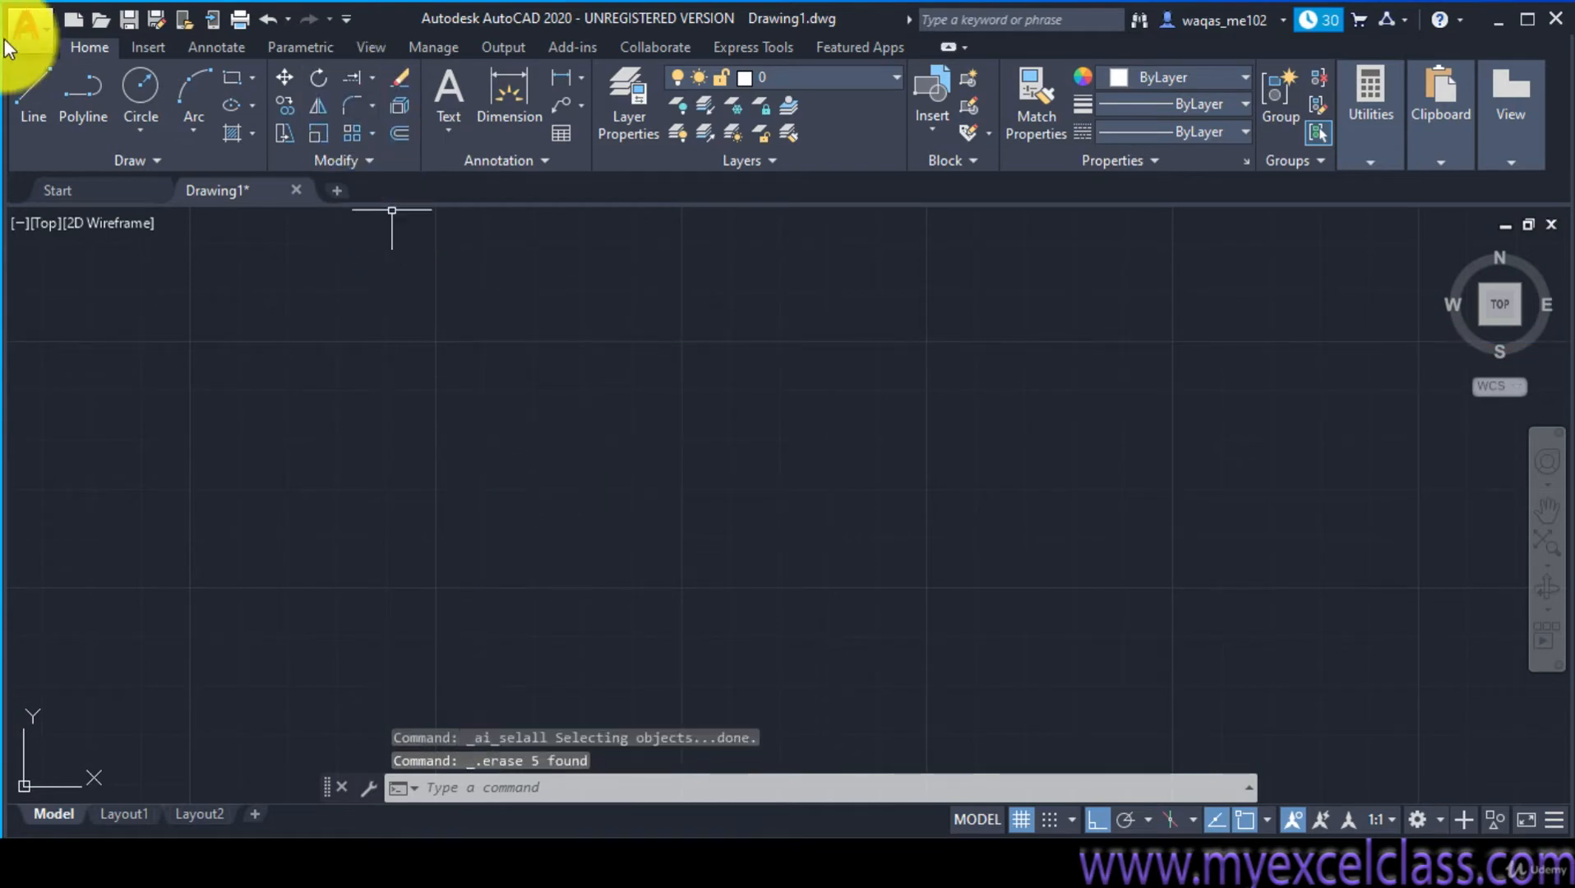
Draw a wide rectangle, more than twice as wide as it is high, in the middle of the empty drawing area
{"action": "left_click", "coordinate": [232, 79]}
{"action": "left_click", "coordinate": [459, 332]}
{"action": "left_click", "coordinate": [998, 557]}
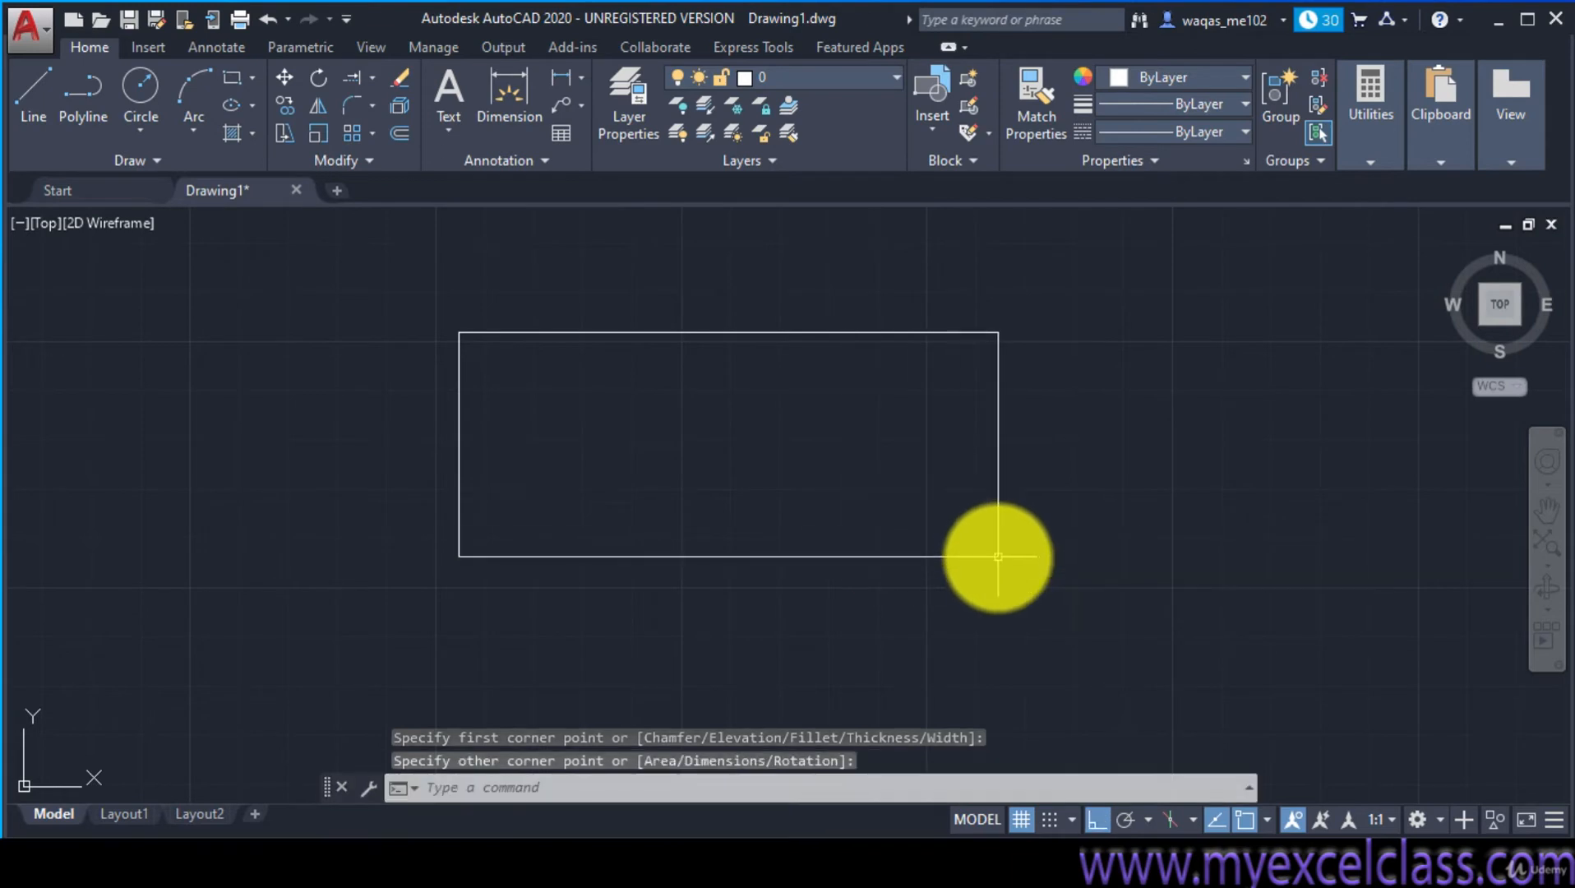
Fillet the rectangle's upper-right corner between its top and right edges with a radius of 30
{"action": "left_click", "coordinate": [373, 107]}
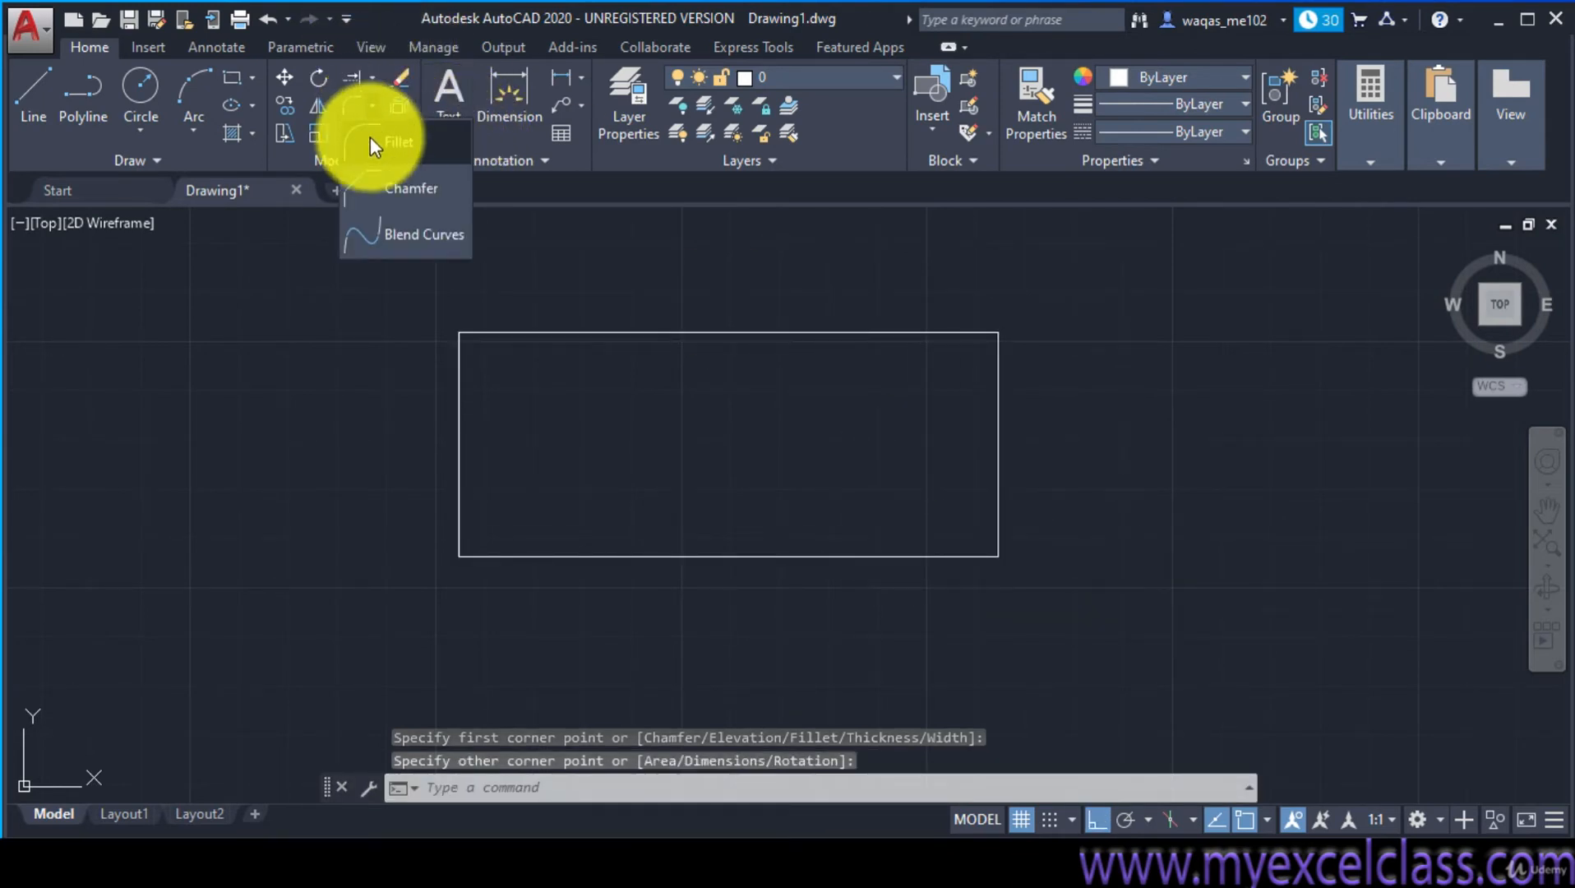
{"action": "left_click", "coordinate": [420, 145]}
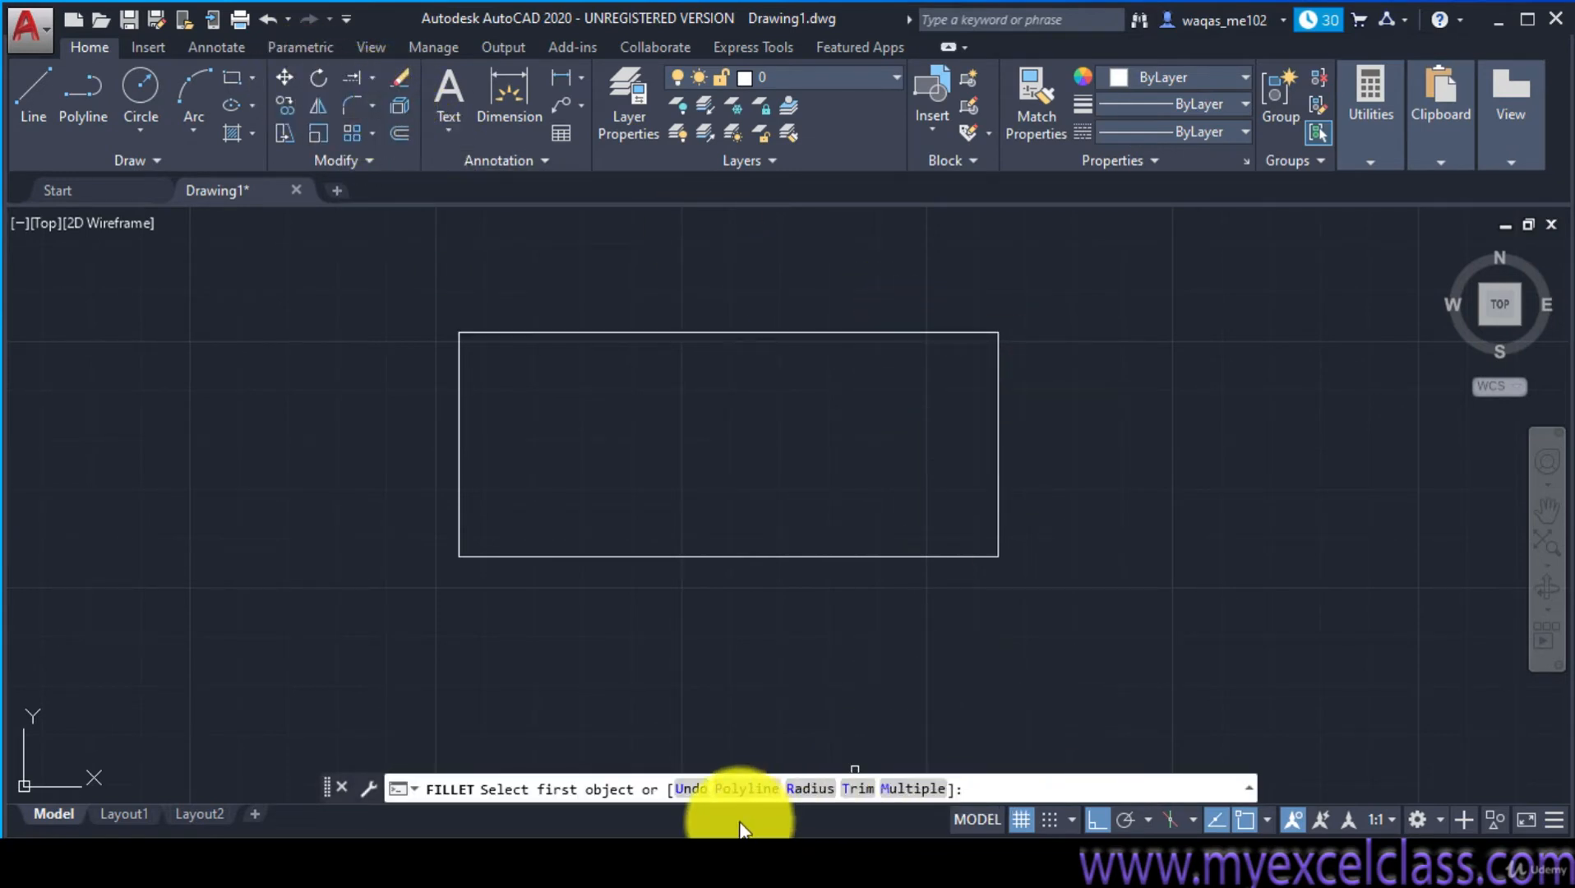
{"action": "left_click", "coordinate": [814, 787]}
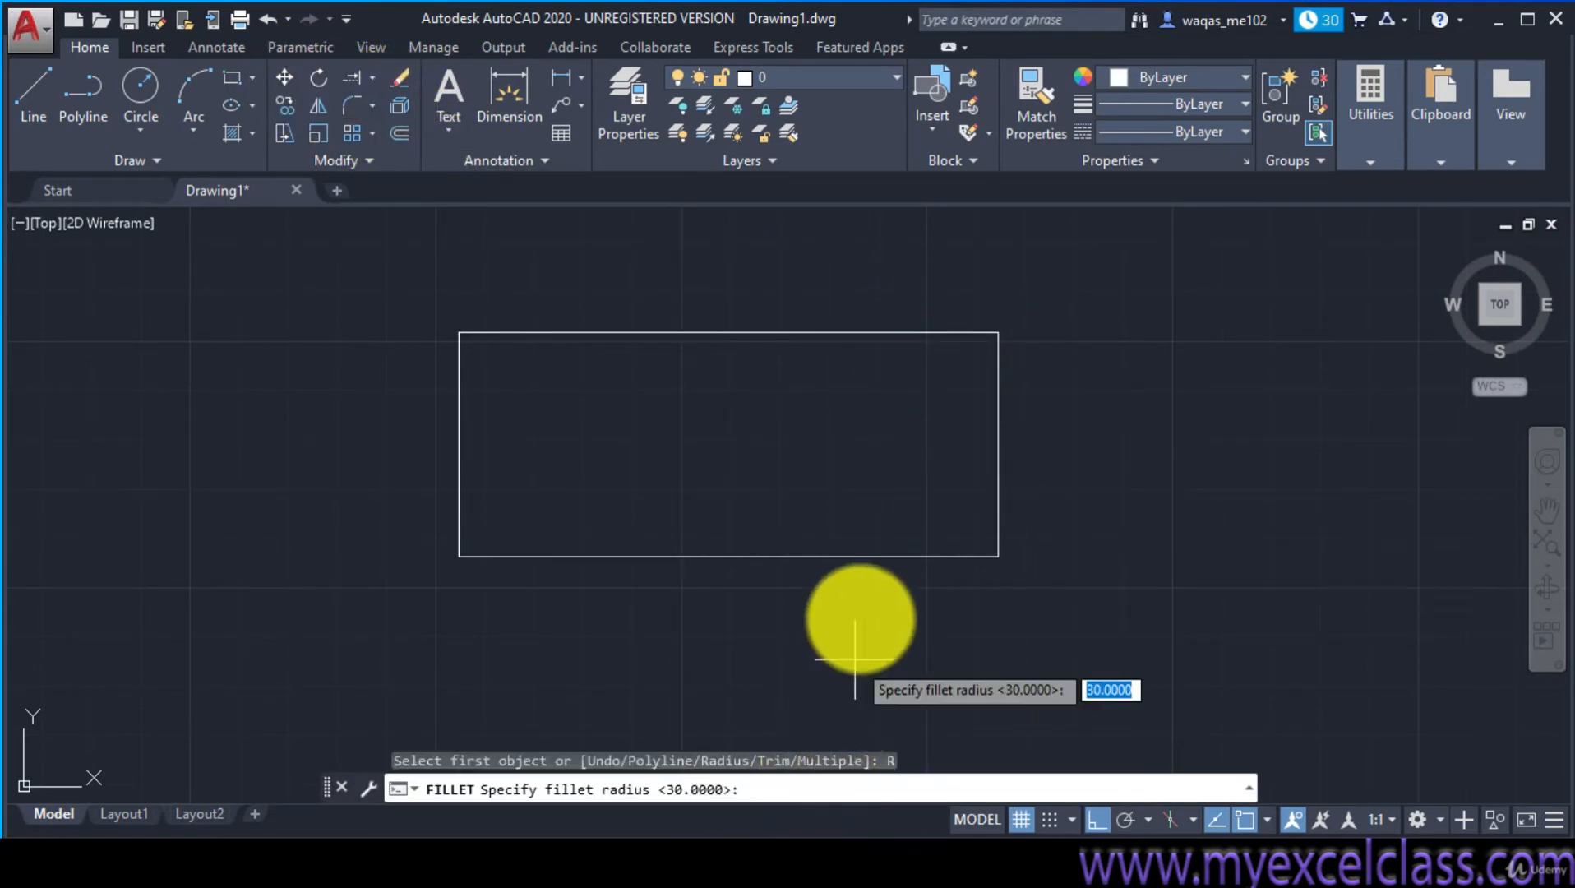
{"action": "type", "text": "30"}
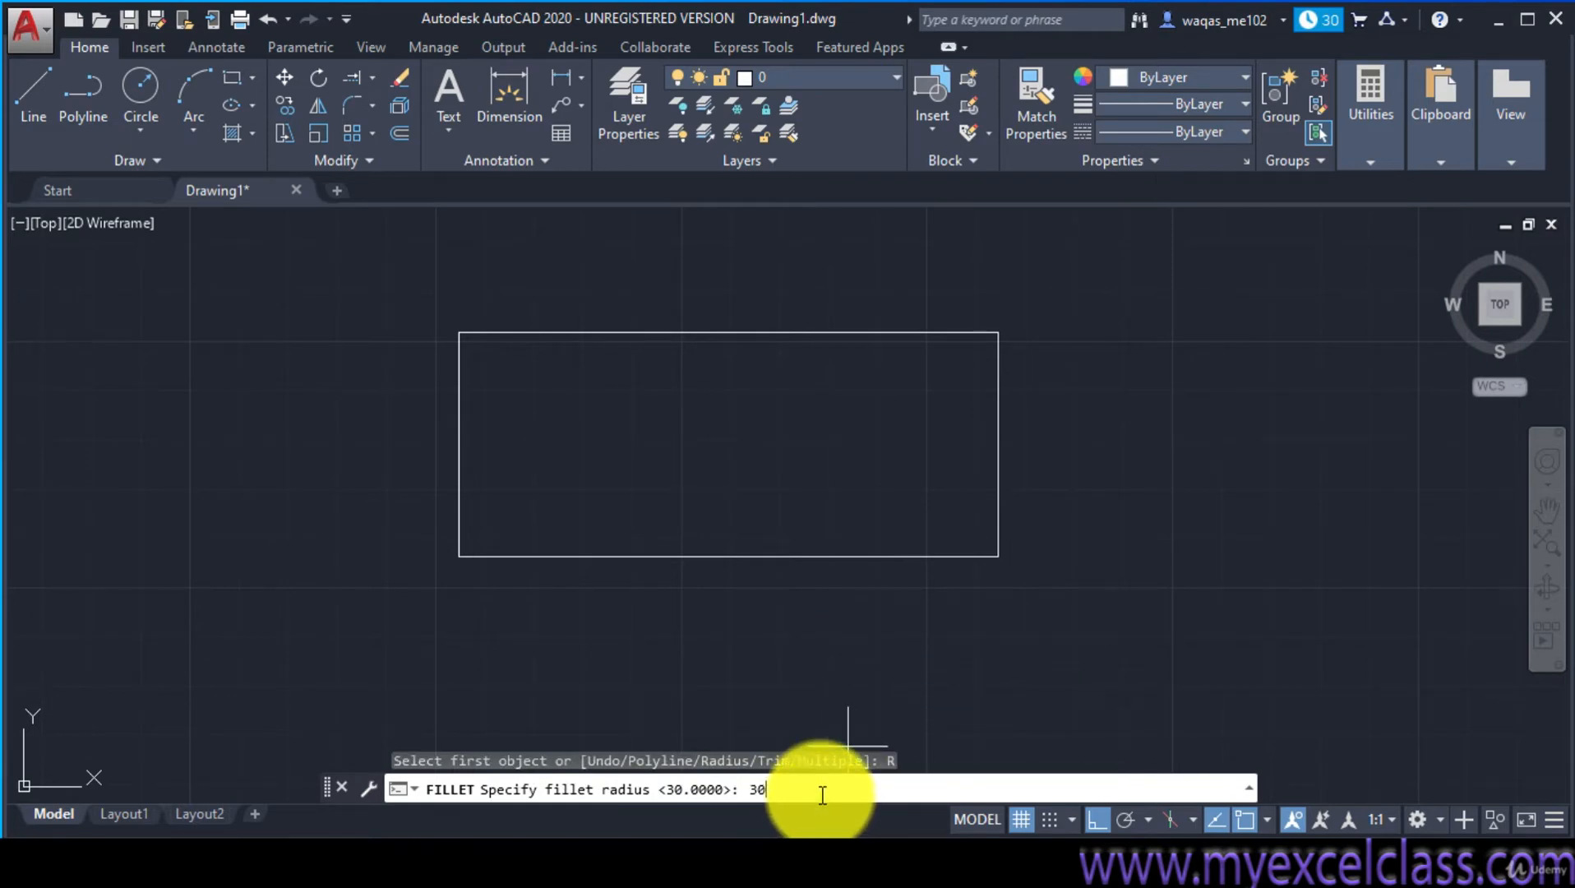
{"action": "key", "text": "Return"}
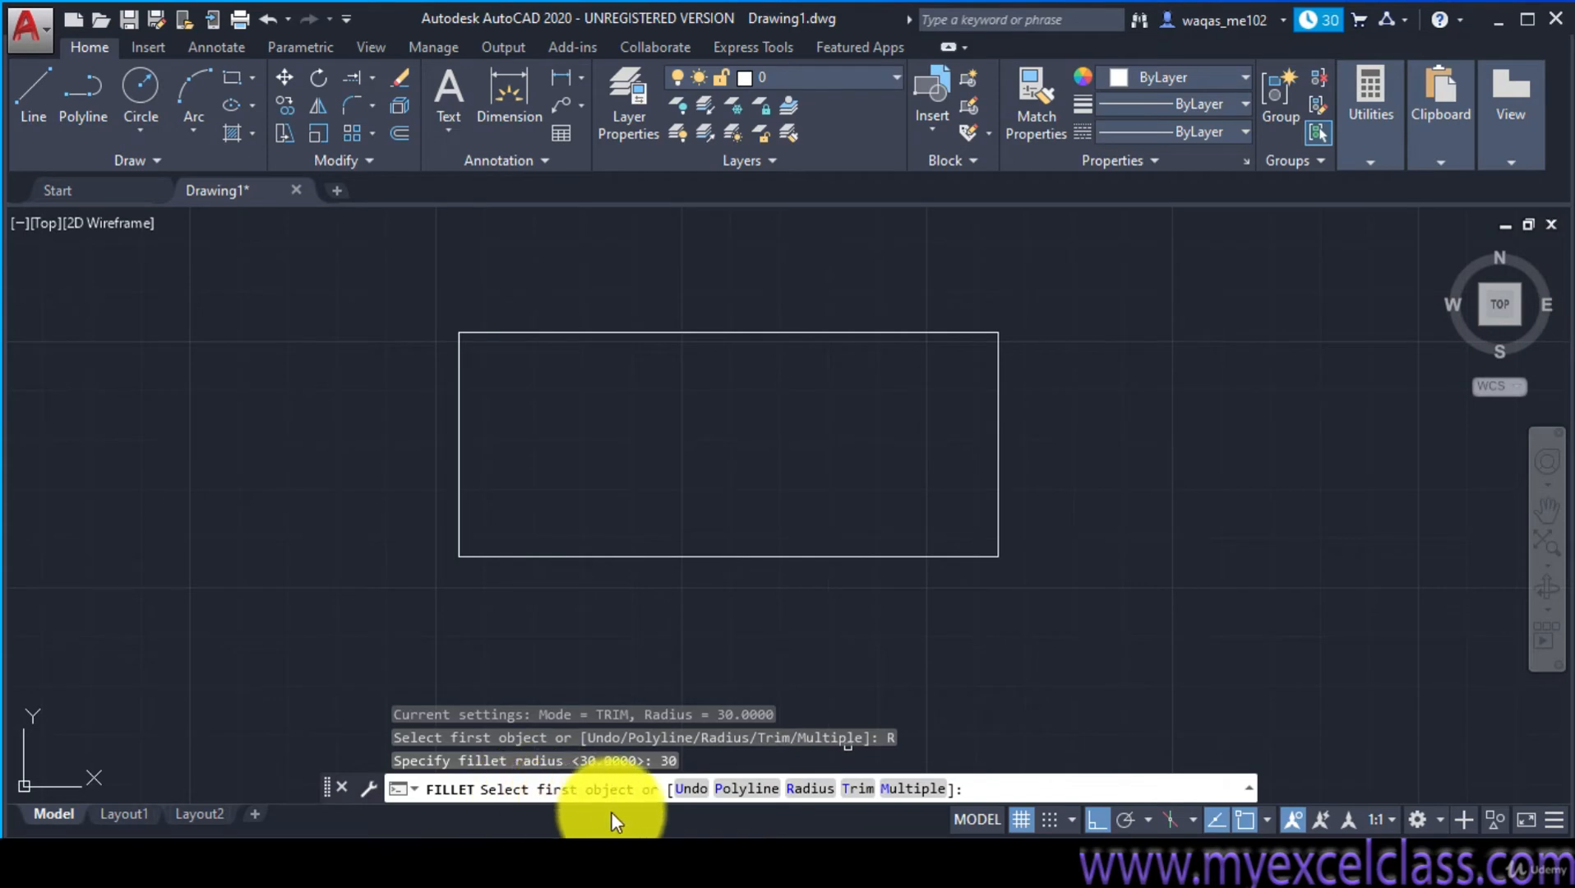
{"action": "left_click", "coordinate": [823, 334]}
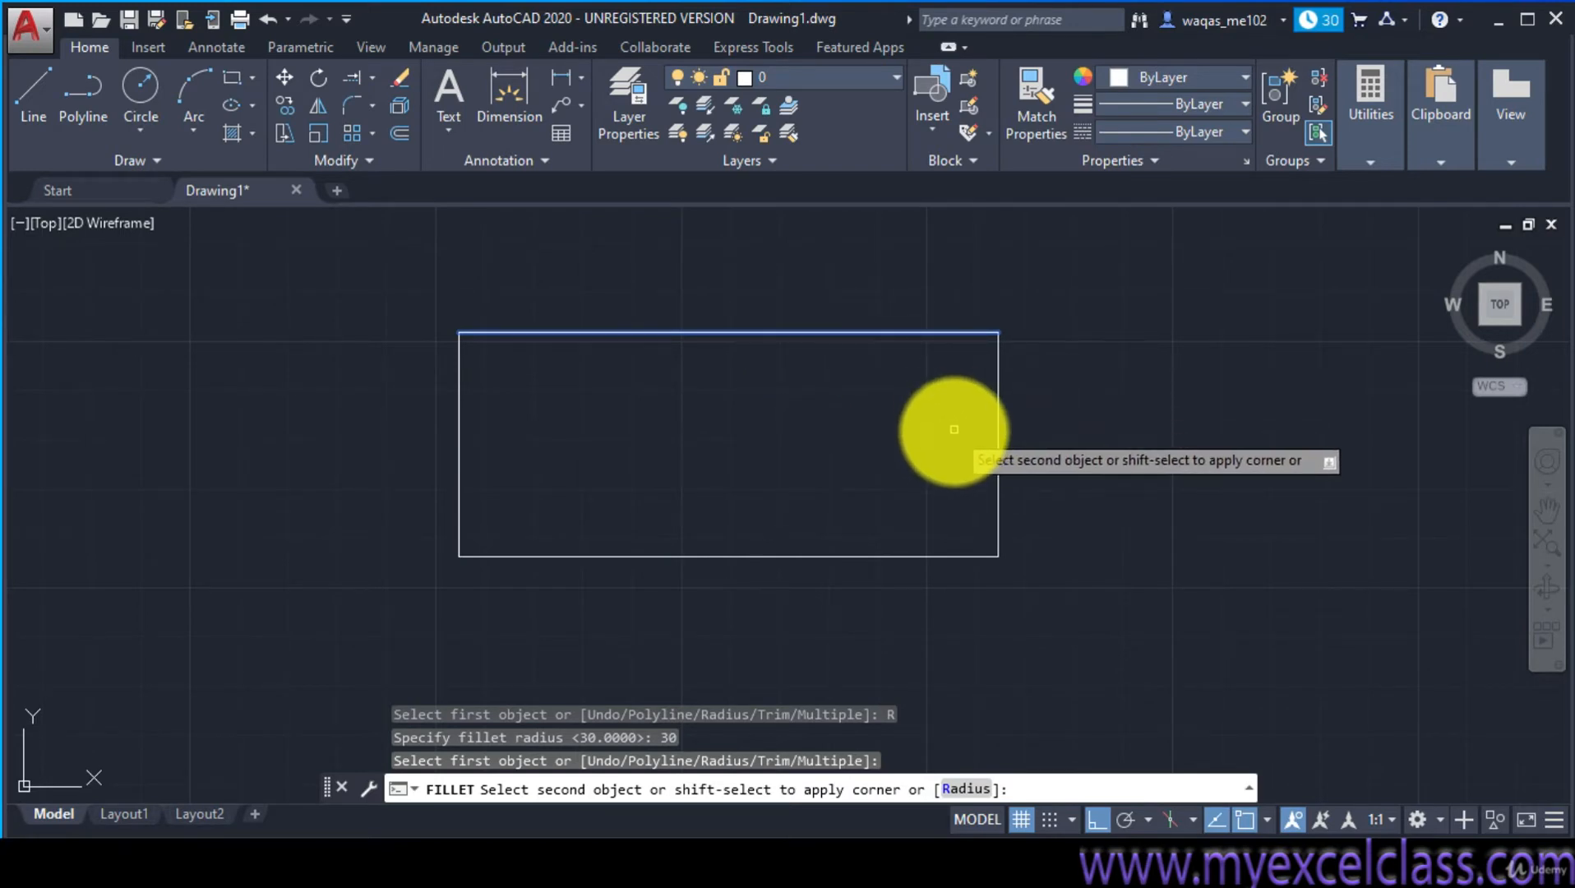
{"action": "left_click", "coordinate": [999, 445]}
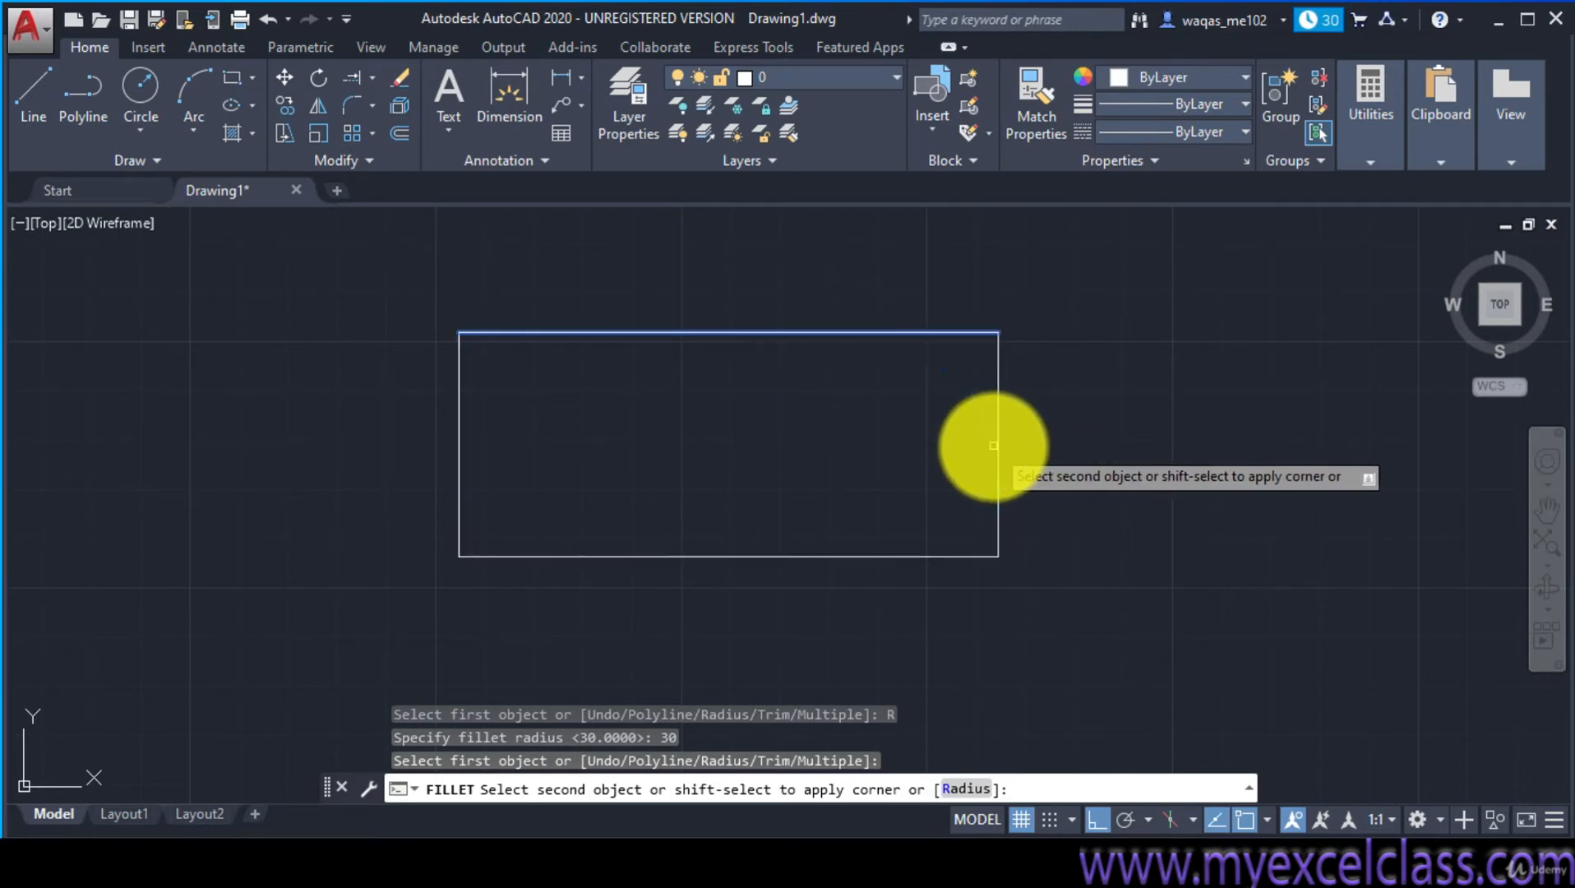
{"action": "left_click", "coordinate": [997, 448]}
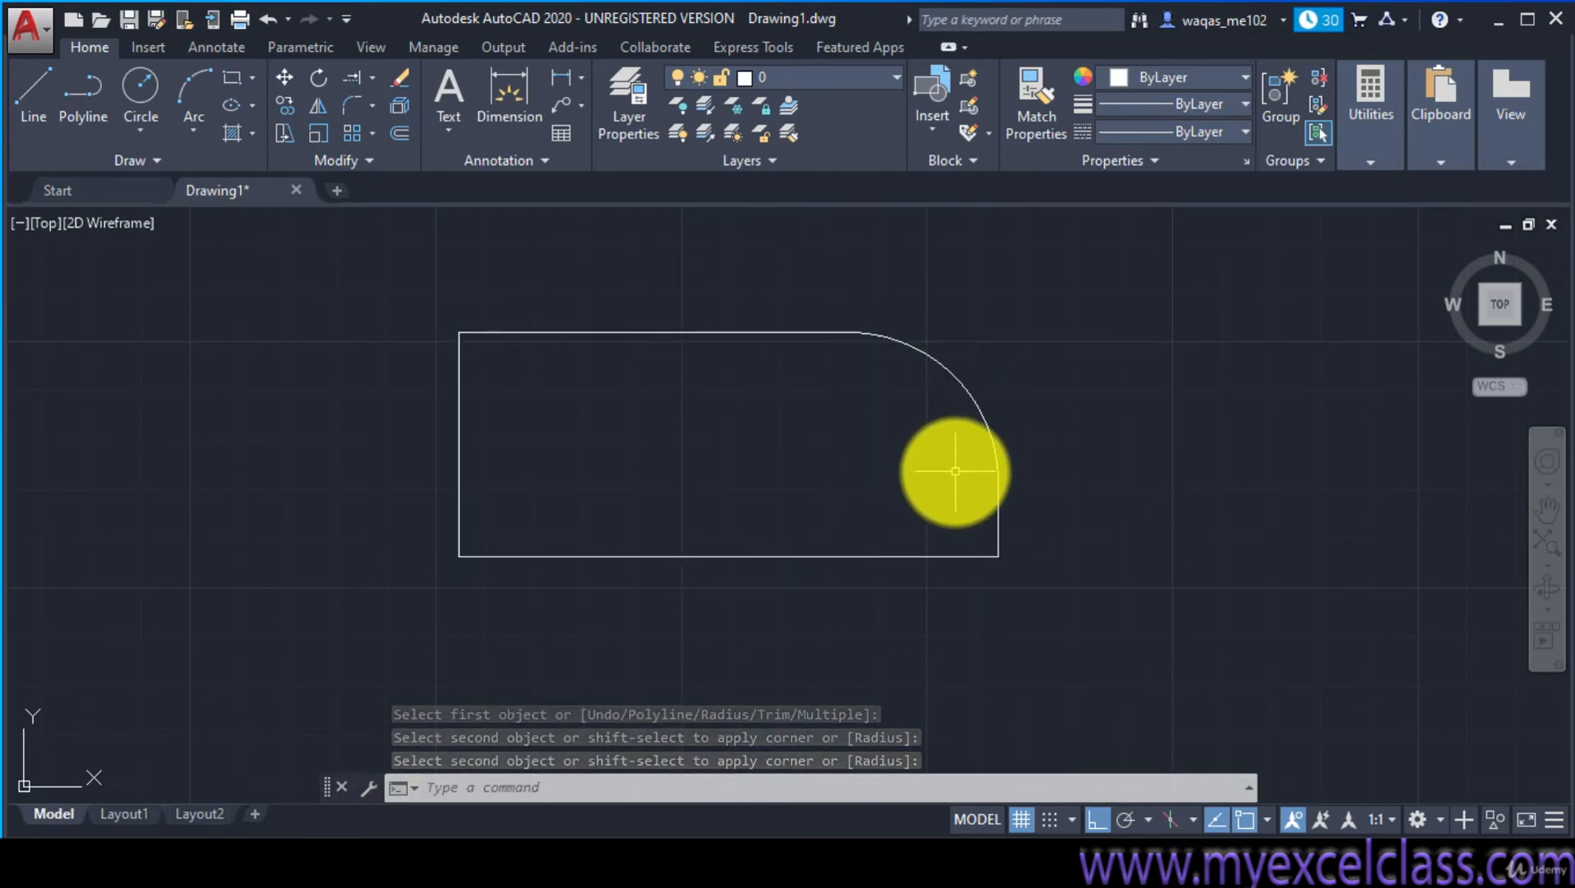
Try to chamfer the rectangle's upper-left corner between its top and left edges without entering chamfer distances
{"action": "left_click", "coordinate": [373, 105]}
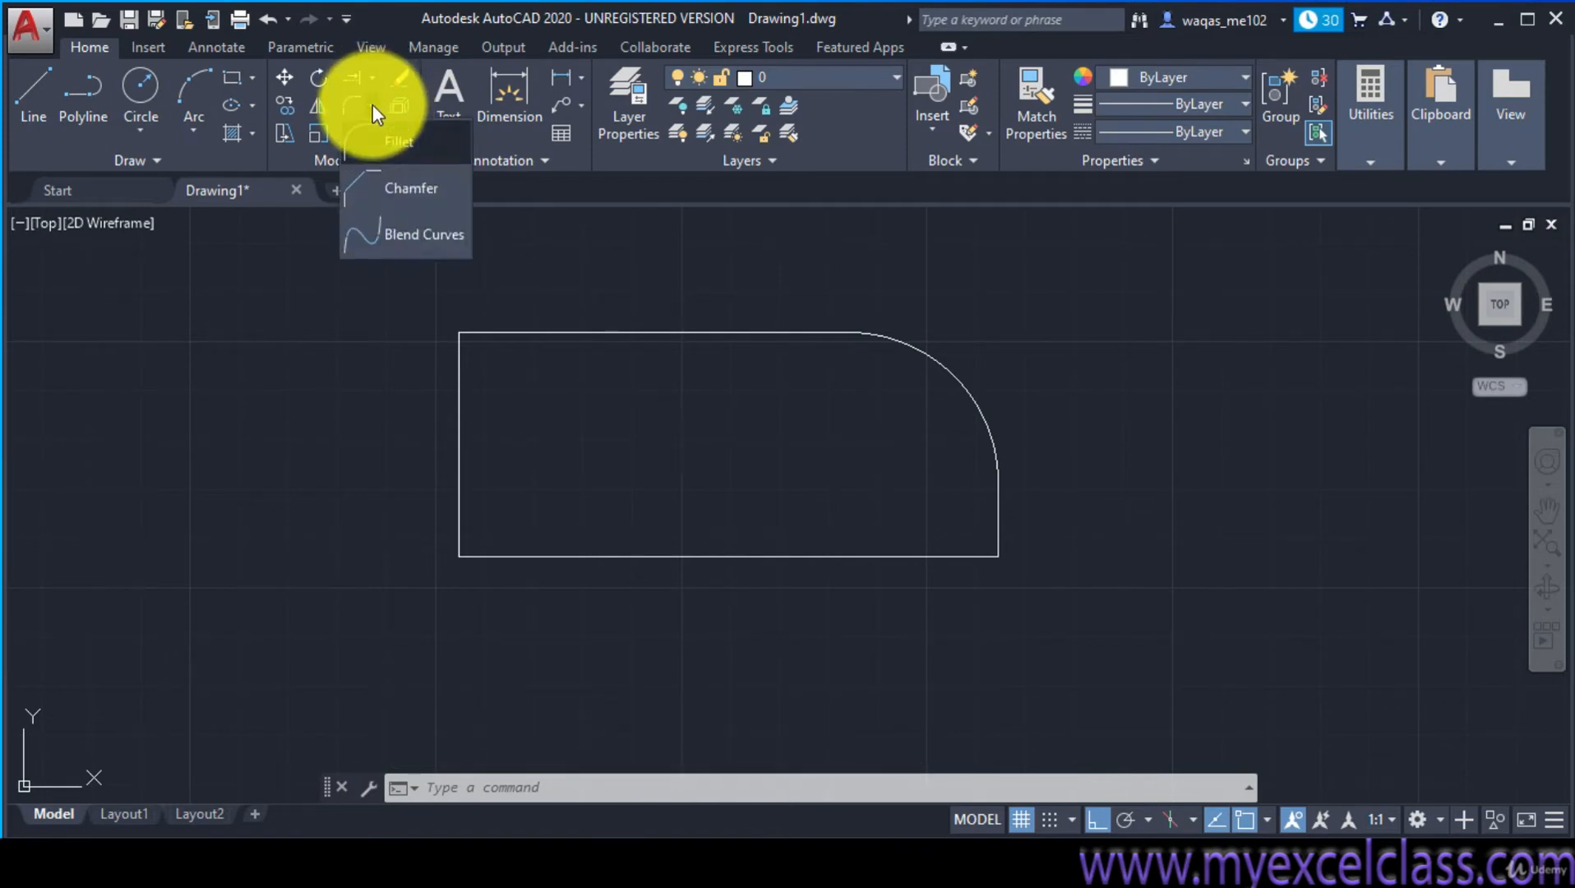
{"action": "left_click", "coordinate": [406, 191]}
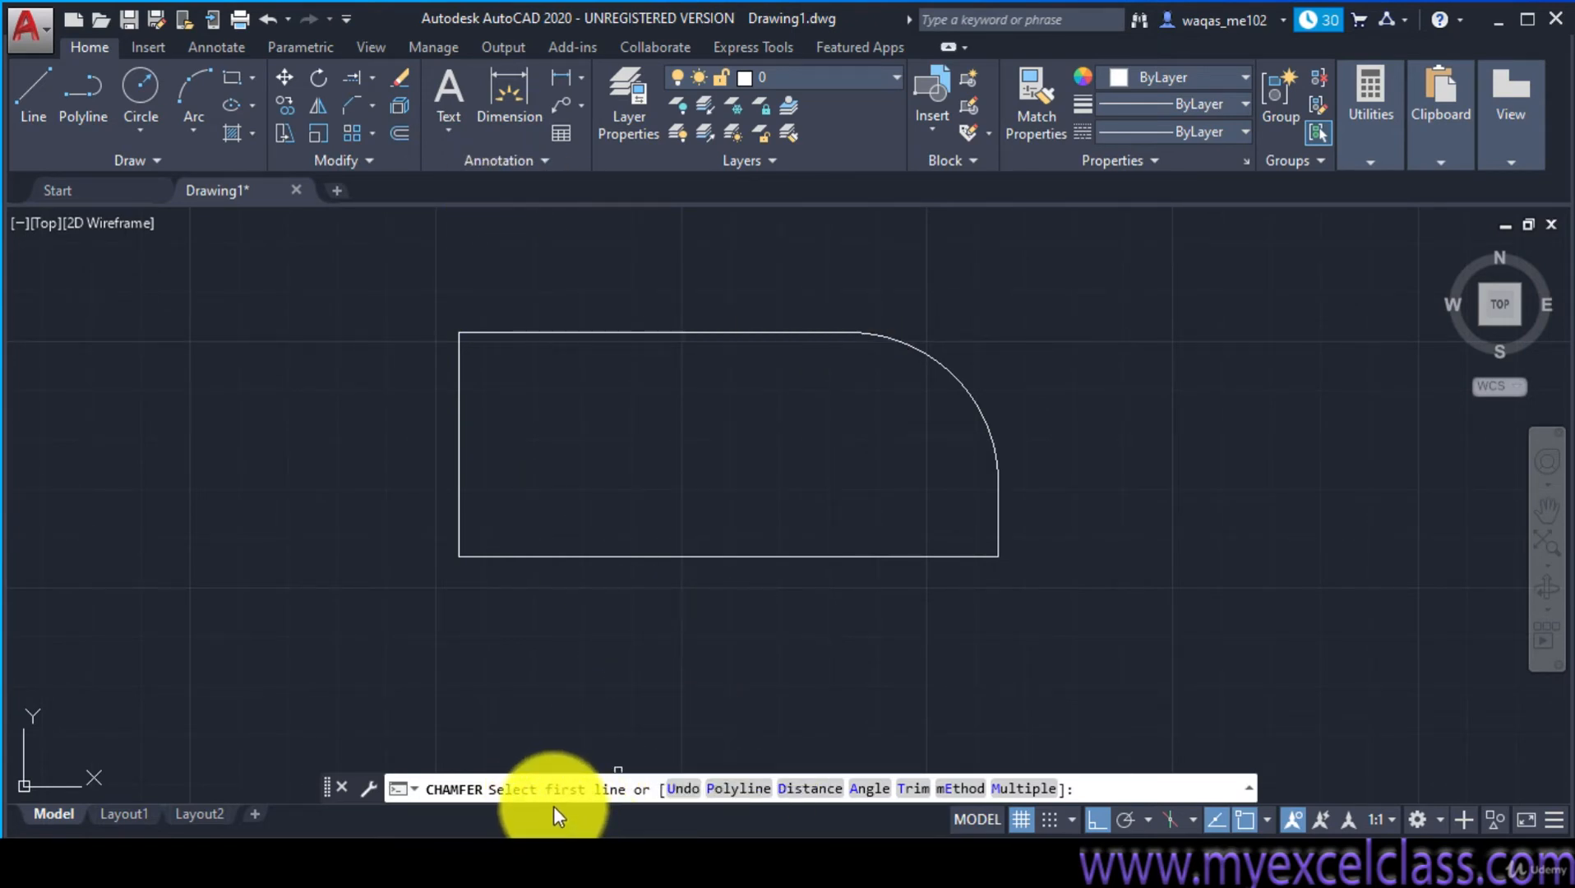
{"action": "left_click", "coordinate": [573, 329]}
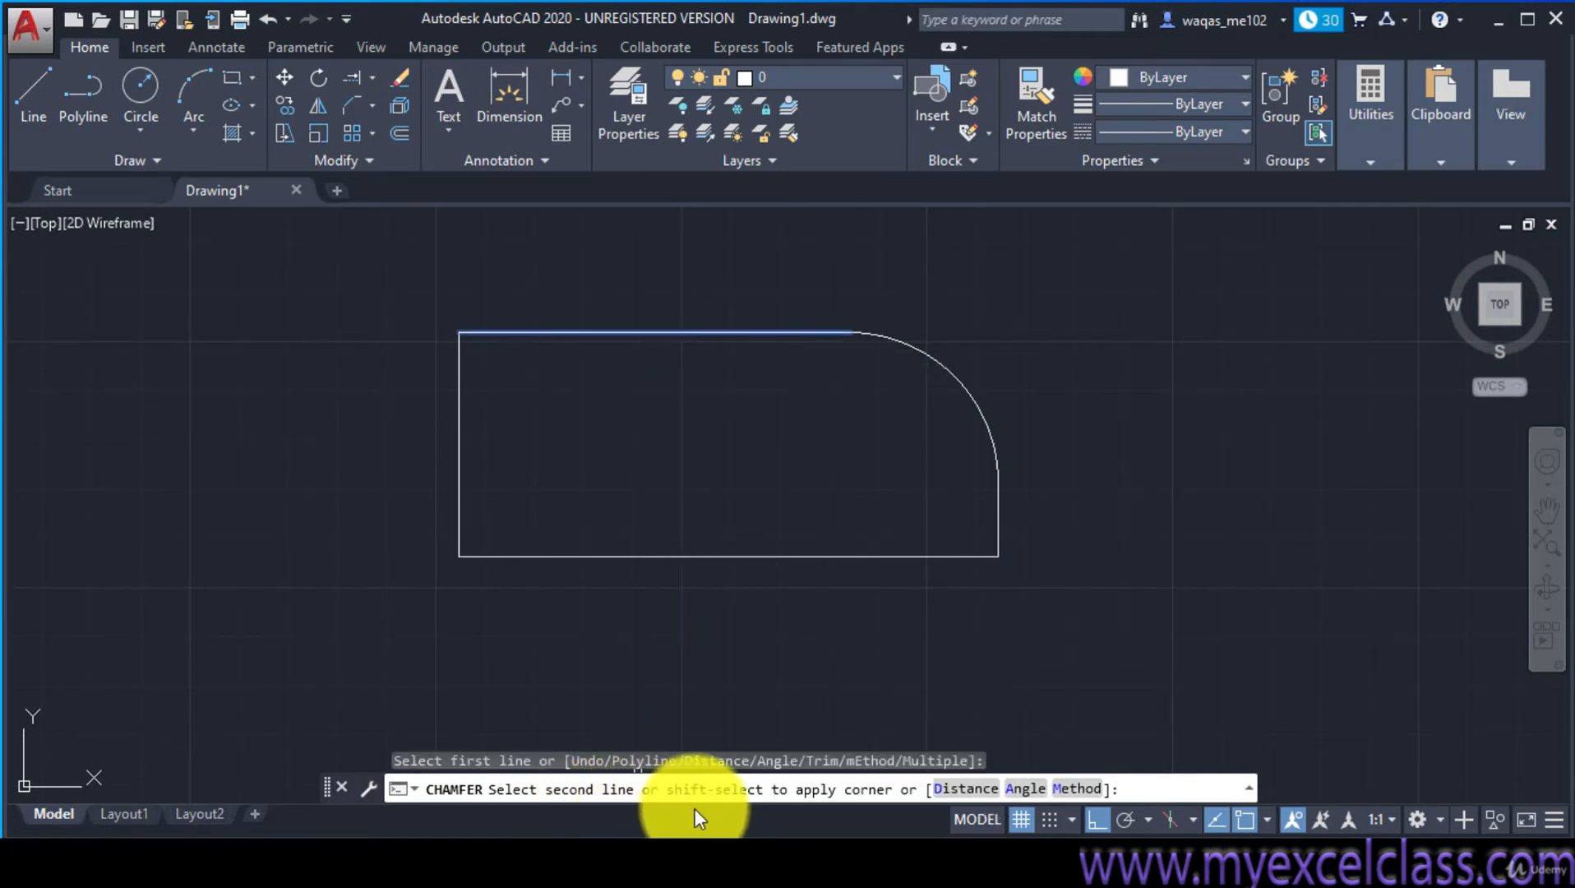
{"action": "left_click", "coordinate": [461, 433]}
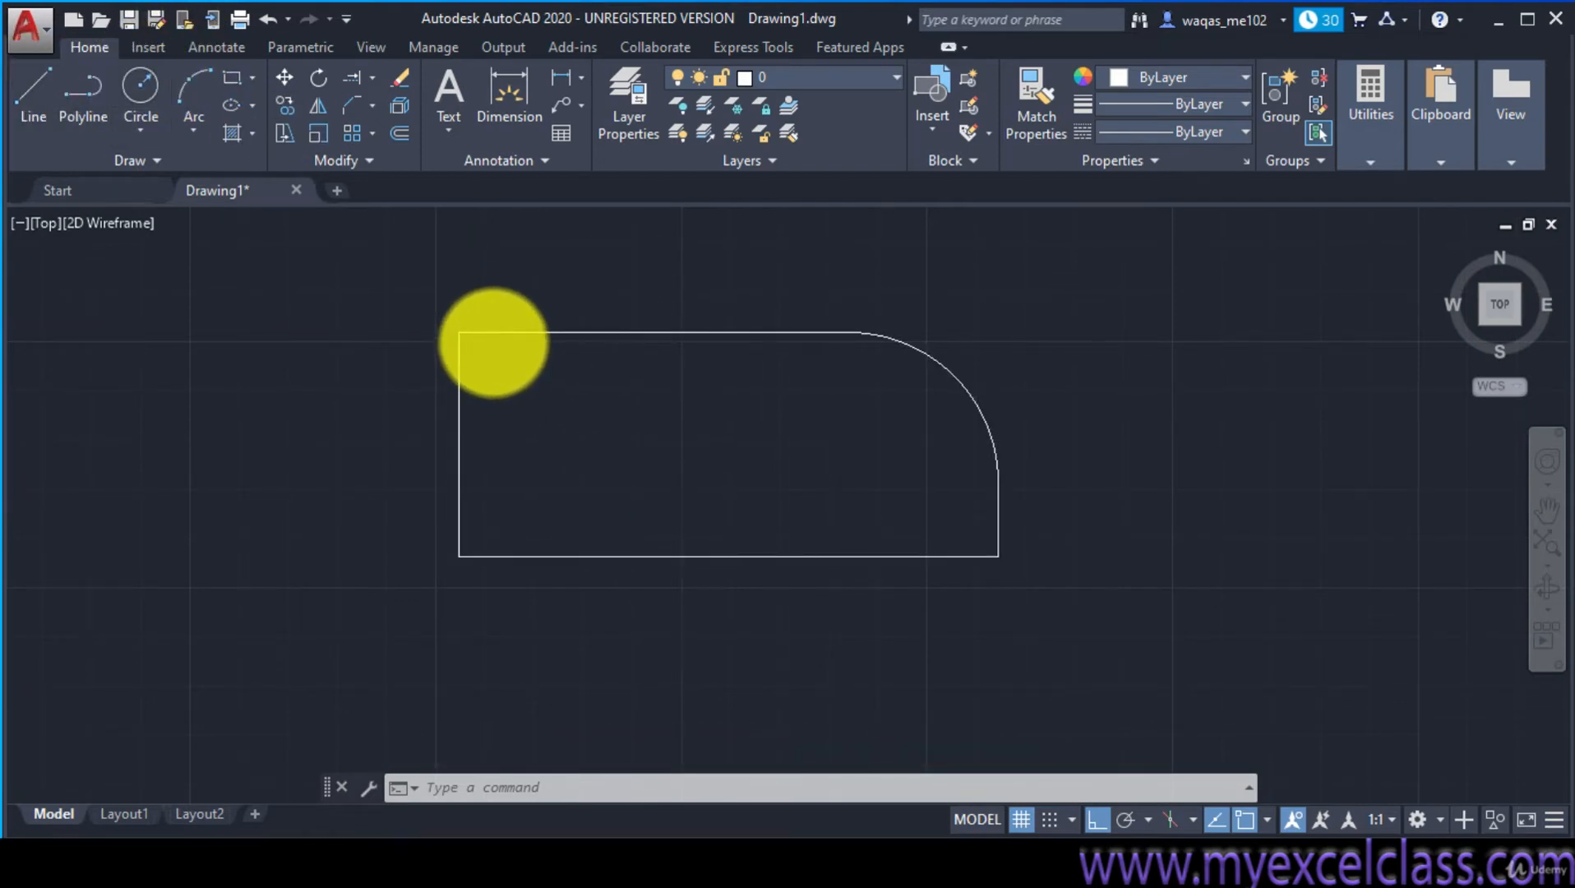
Chamfer the rectangle's upper-left corner with a first distance of 5 on the top edge and a second distance of 10 on the left edge
{"action": "scroll", "coordinate": [496, 342], "scroll_direction": "up", "scroll_amount": 3}
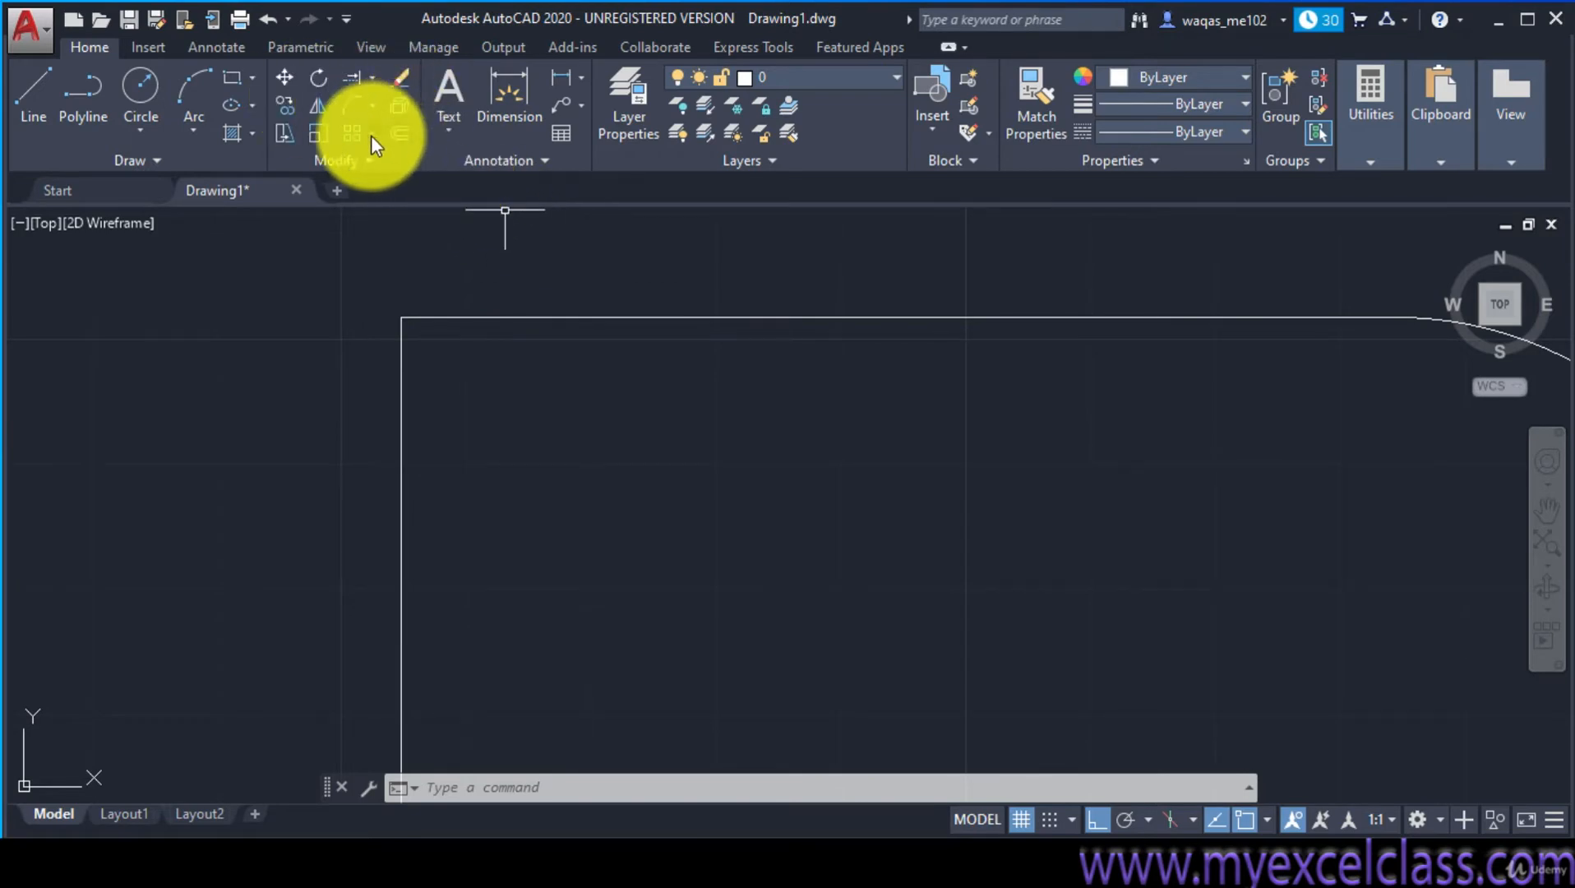
{"action": "left_click", "coordinate": [353, 107]}
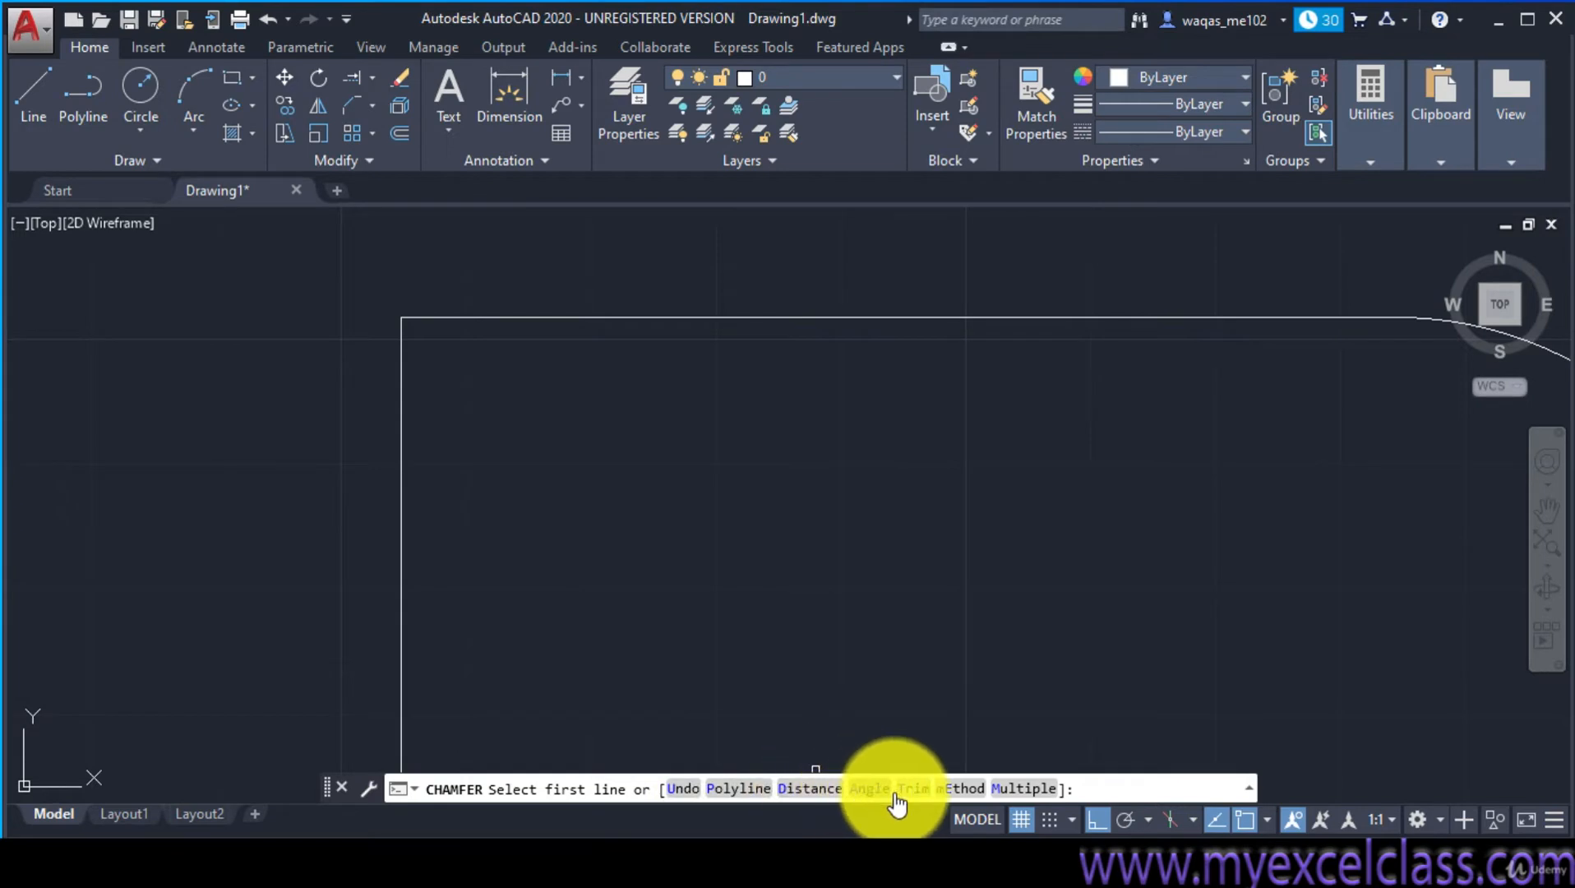
{"action": "left_click", "coordinate": [813, 787]}
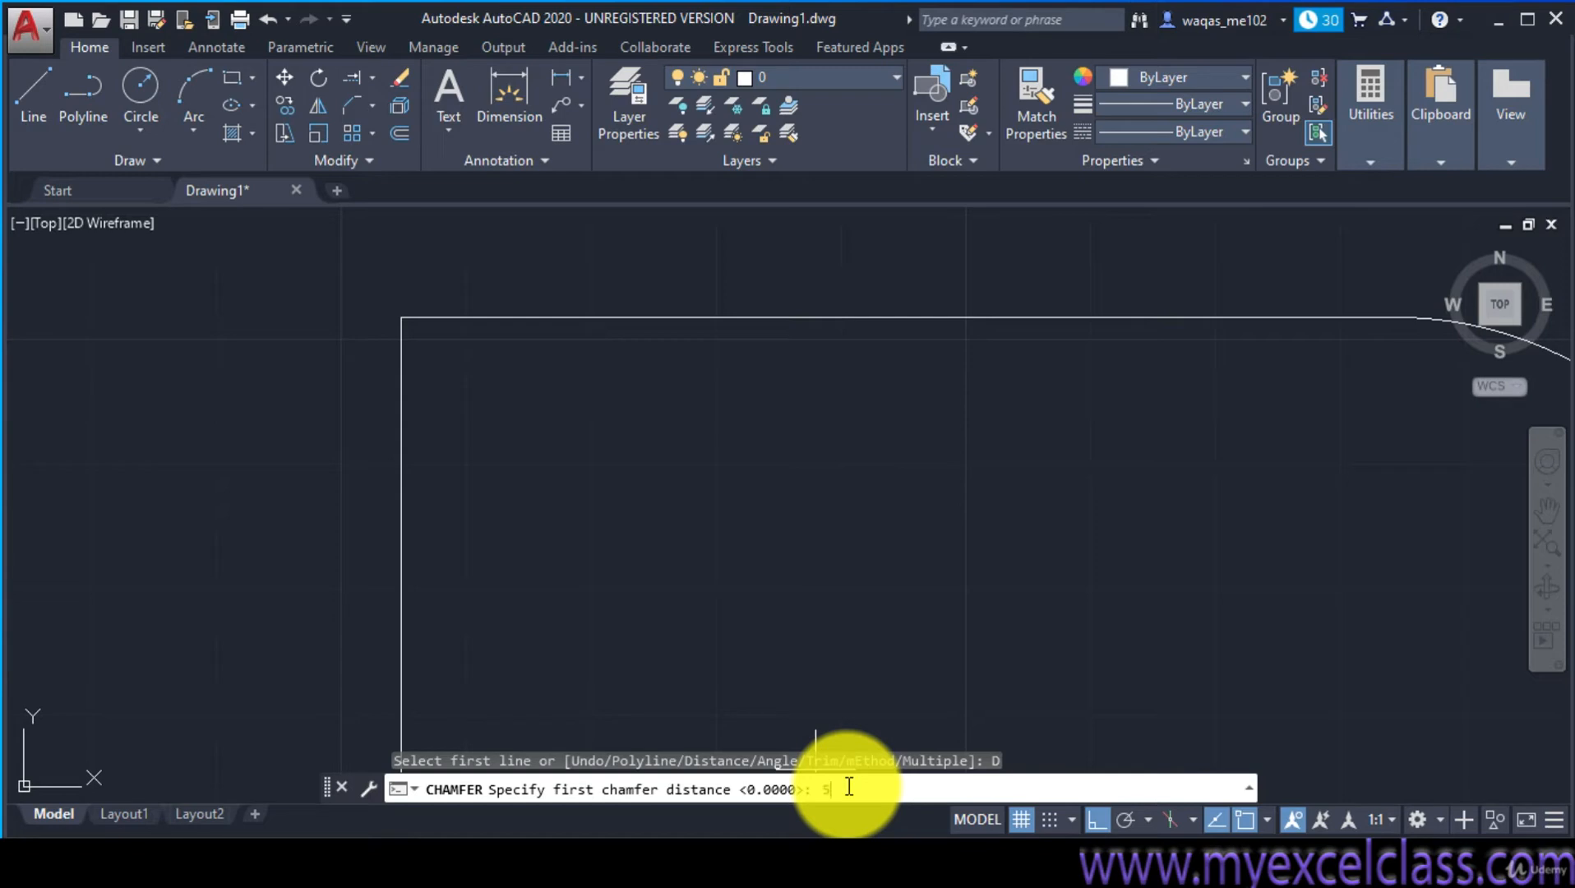
{"action": "key", "text": "Return"}
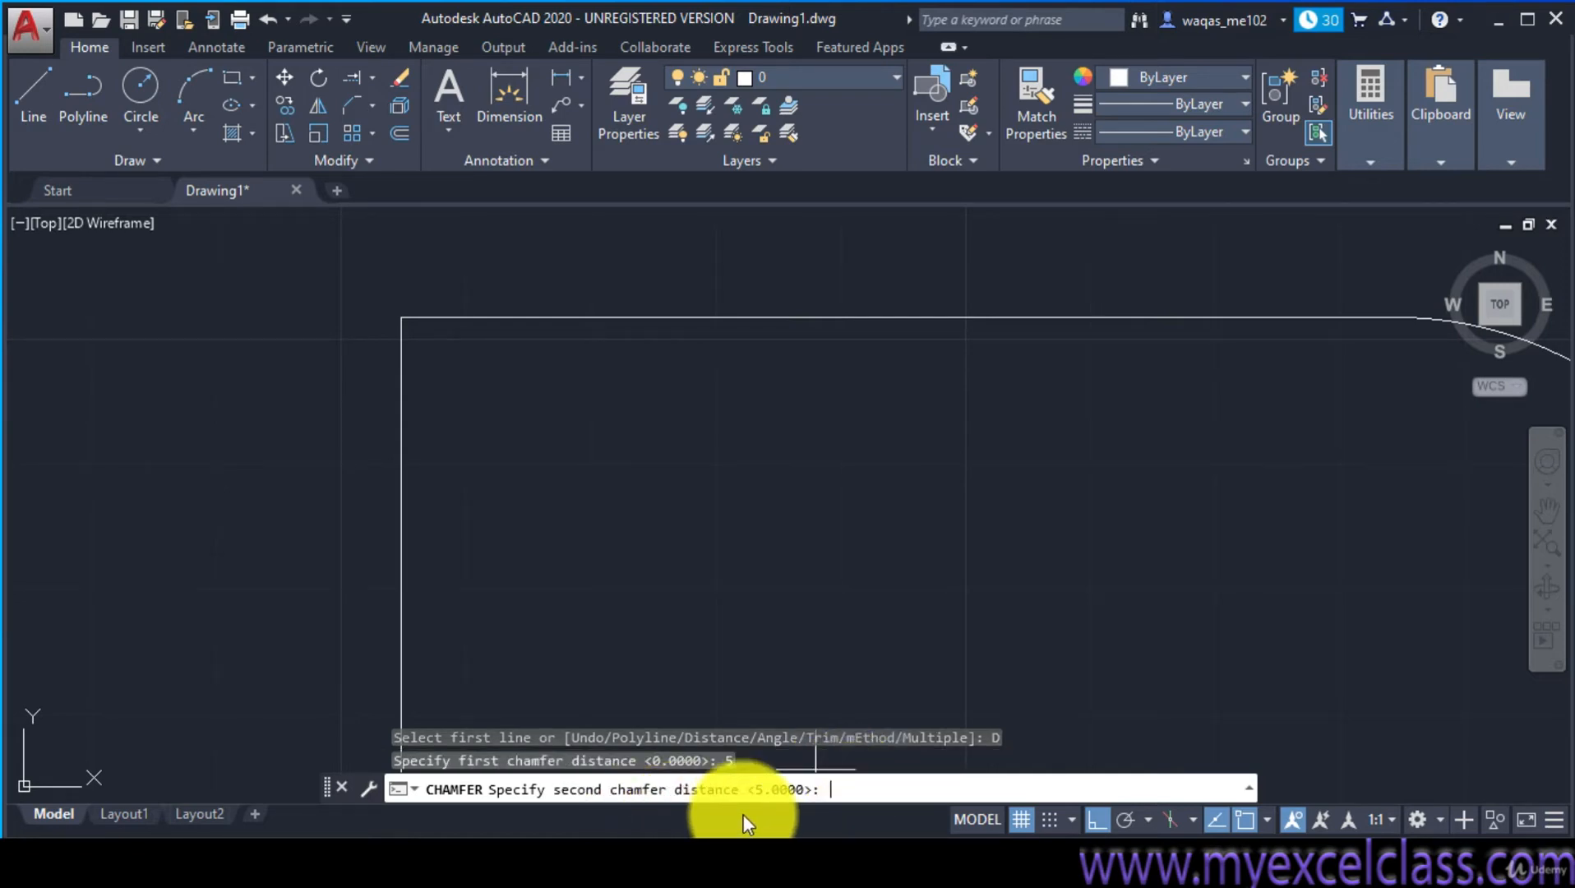
{"action": "type", "text": "10"}
{"action": "key", "text": "Return"}
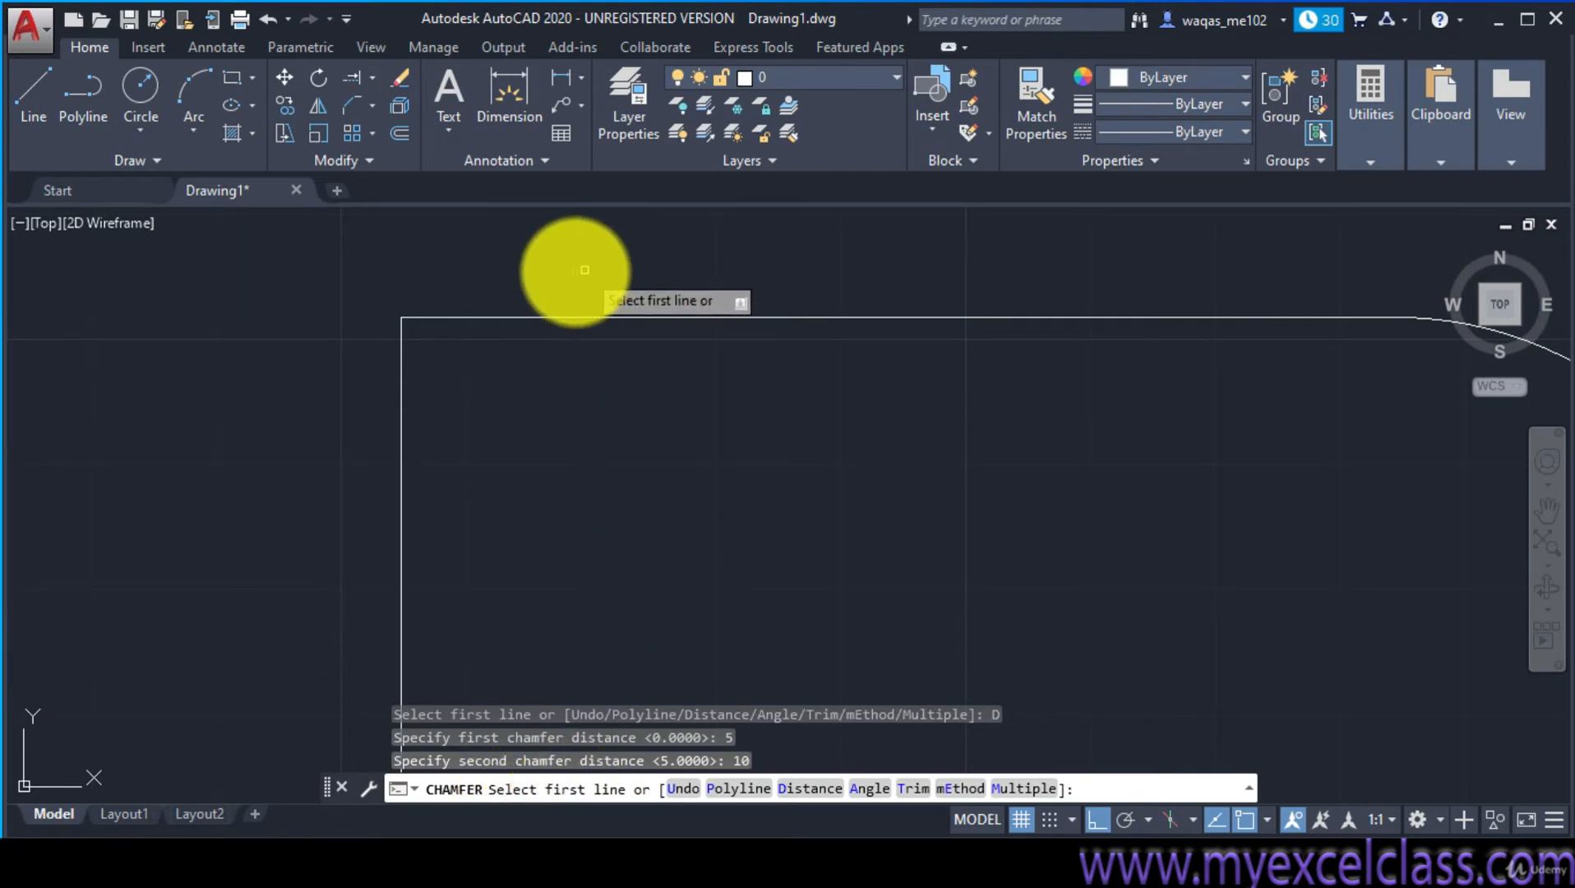
{"action": "left_click", "coordinate": [547, 316]}
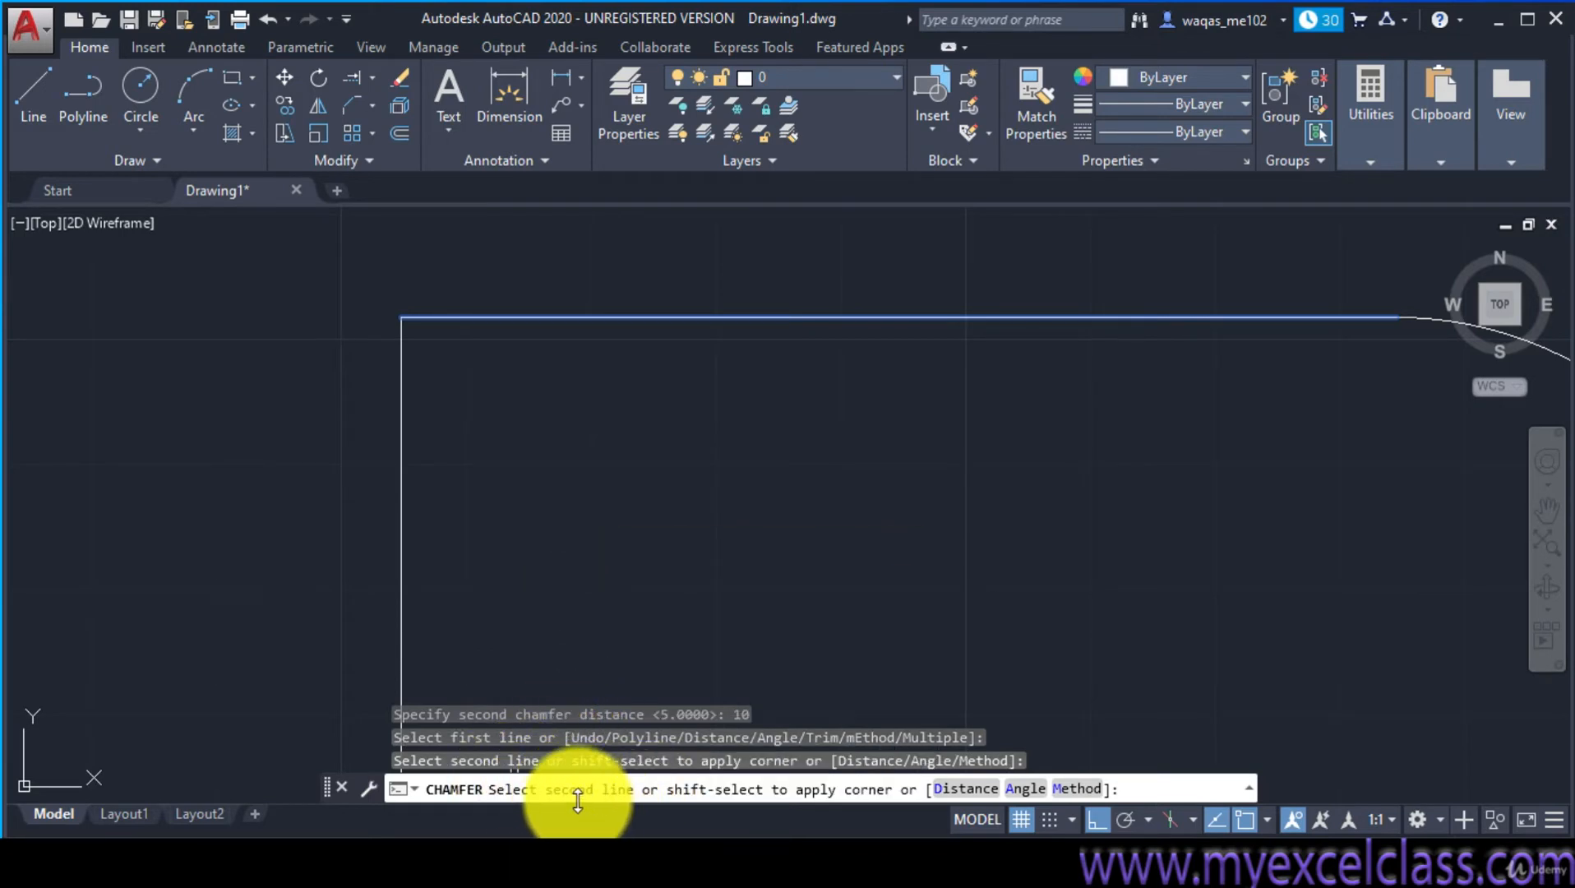
{"action": "left_click", "coordinate": [398, 488]}
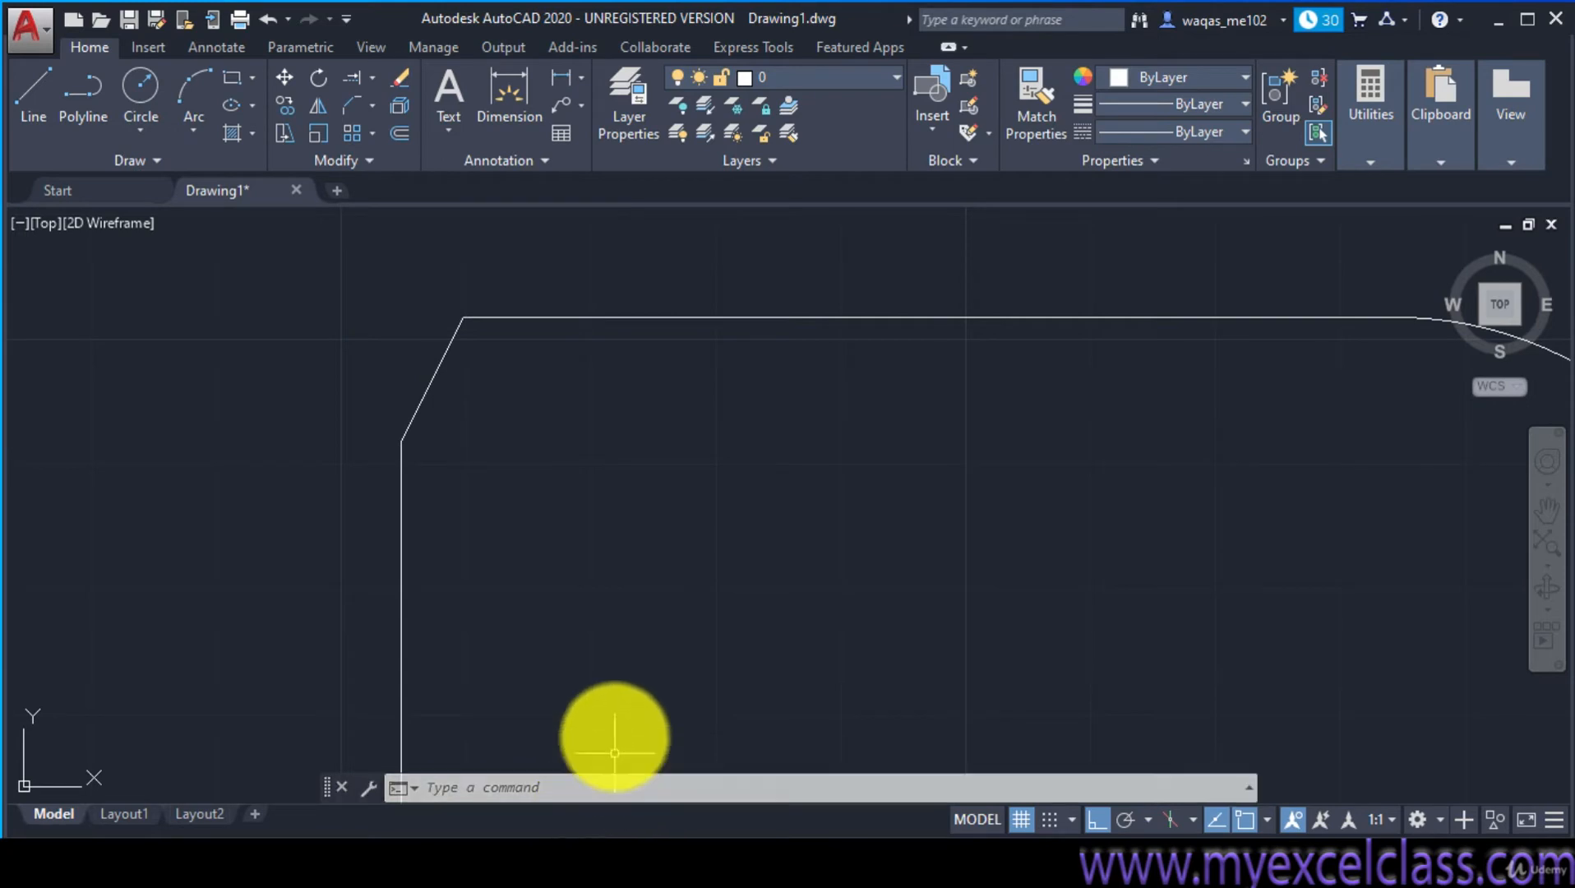
Erase the chamfered and filleted rectangle with the Erase tool and undo the erasure
{"action": "scroll", "coordinate": [545, 421], "scroll_direction": "down", "scroll_amount": 3}
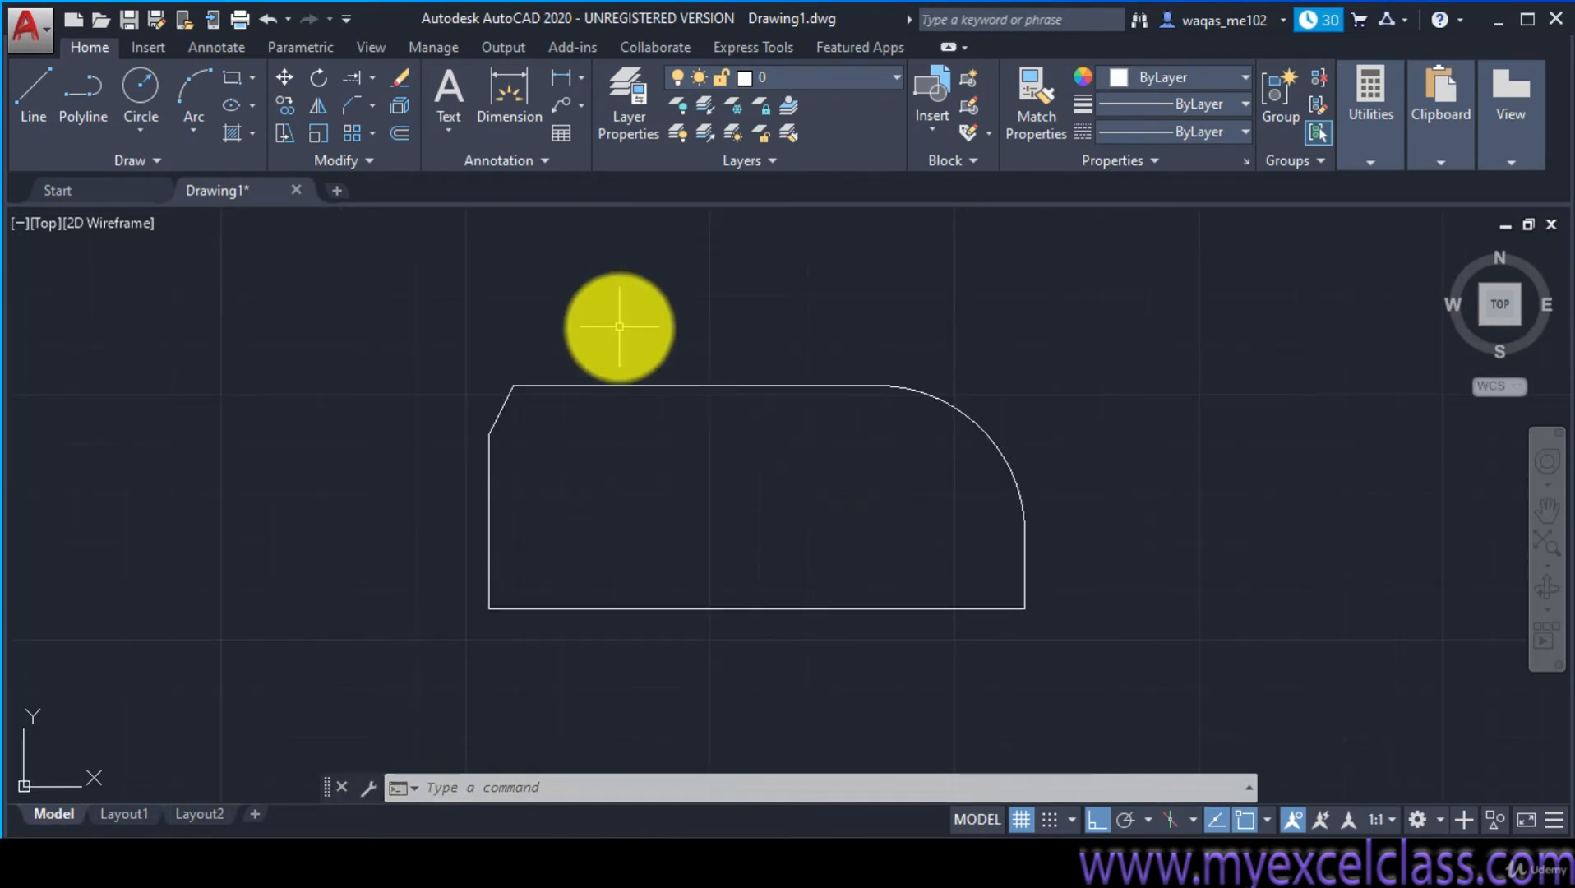
{"action": "left_click", "coordinate": [401, 82]}
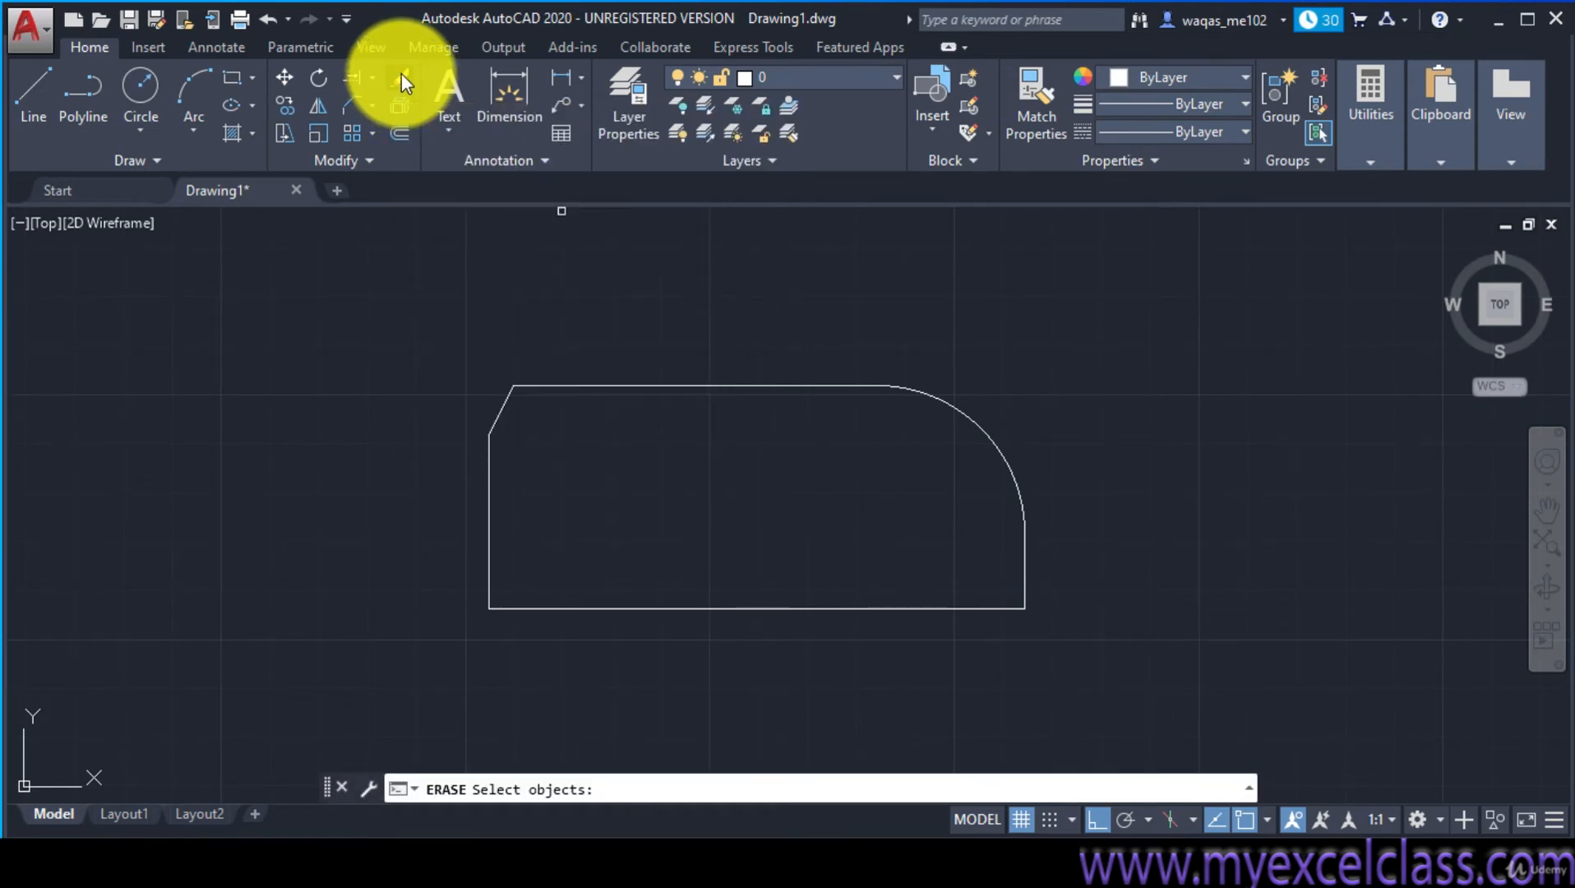
{"action": "left_click", "coordinate": [696, 386]}
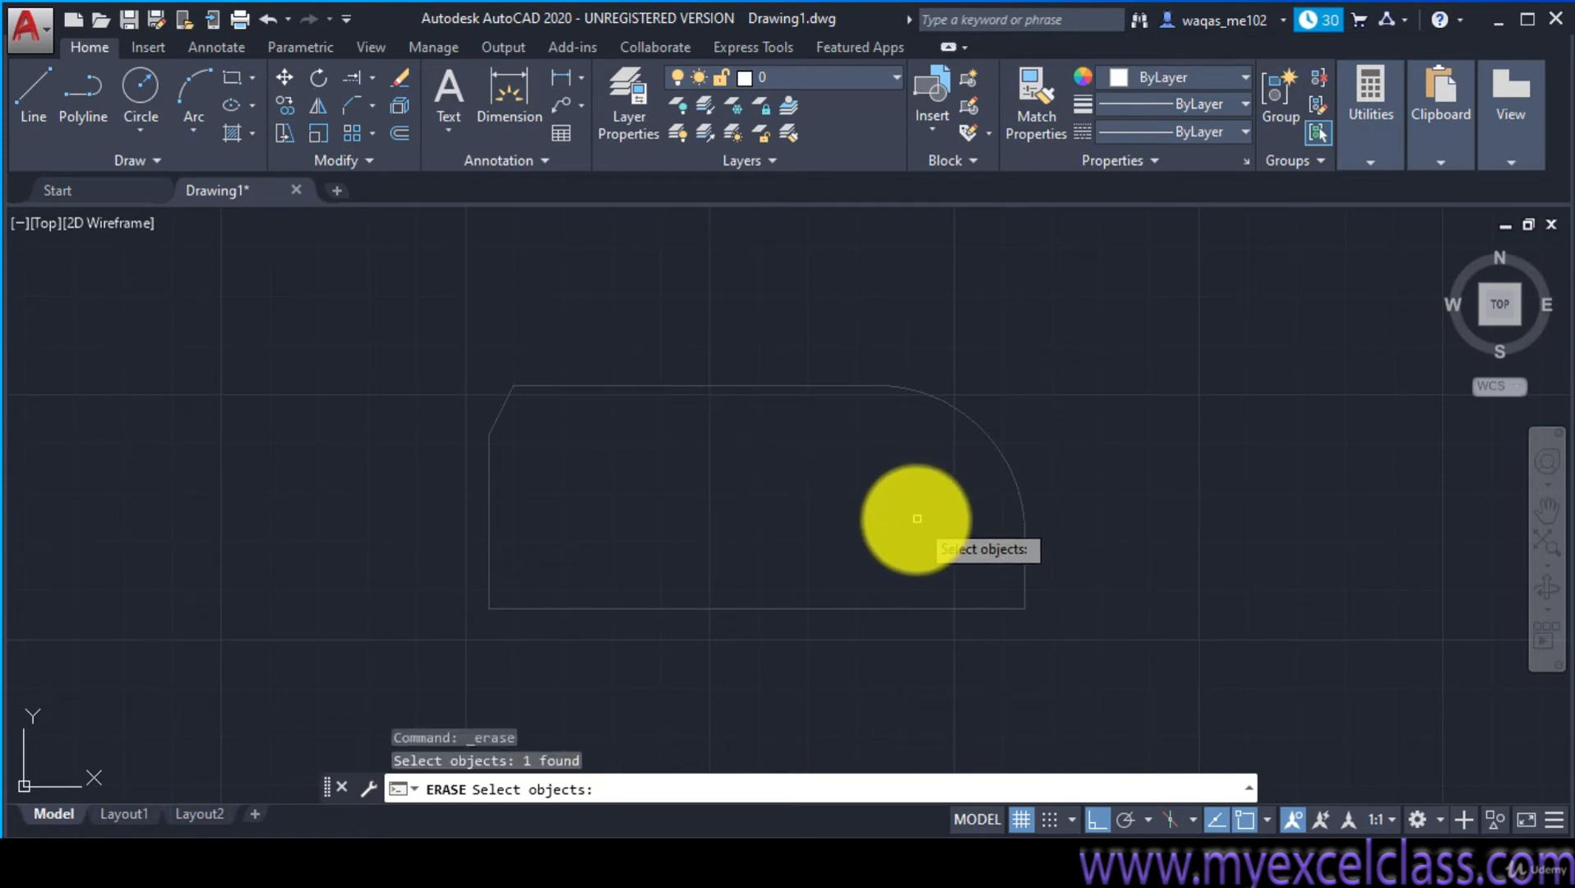
{"action": "key", "text": "Return"}
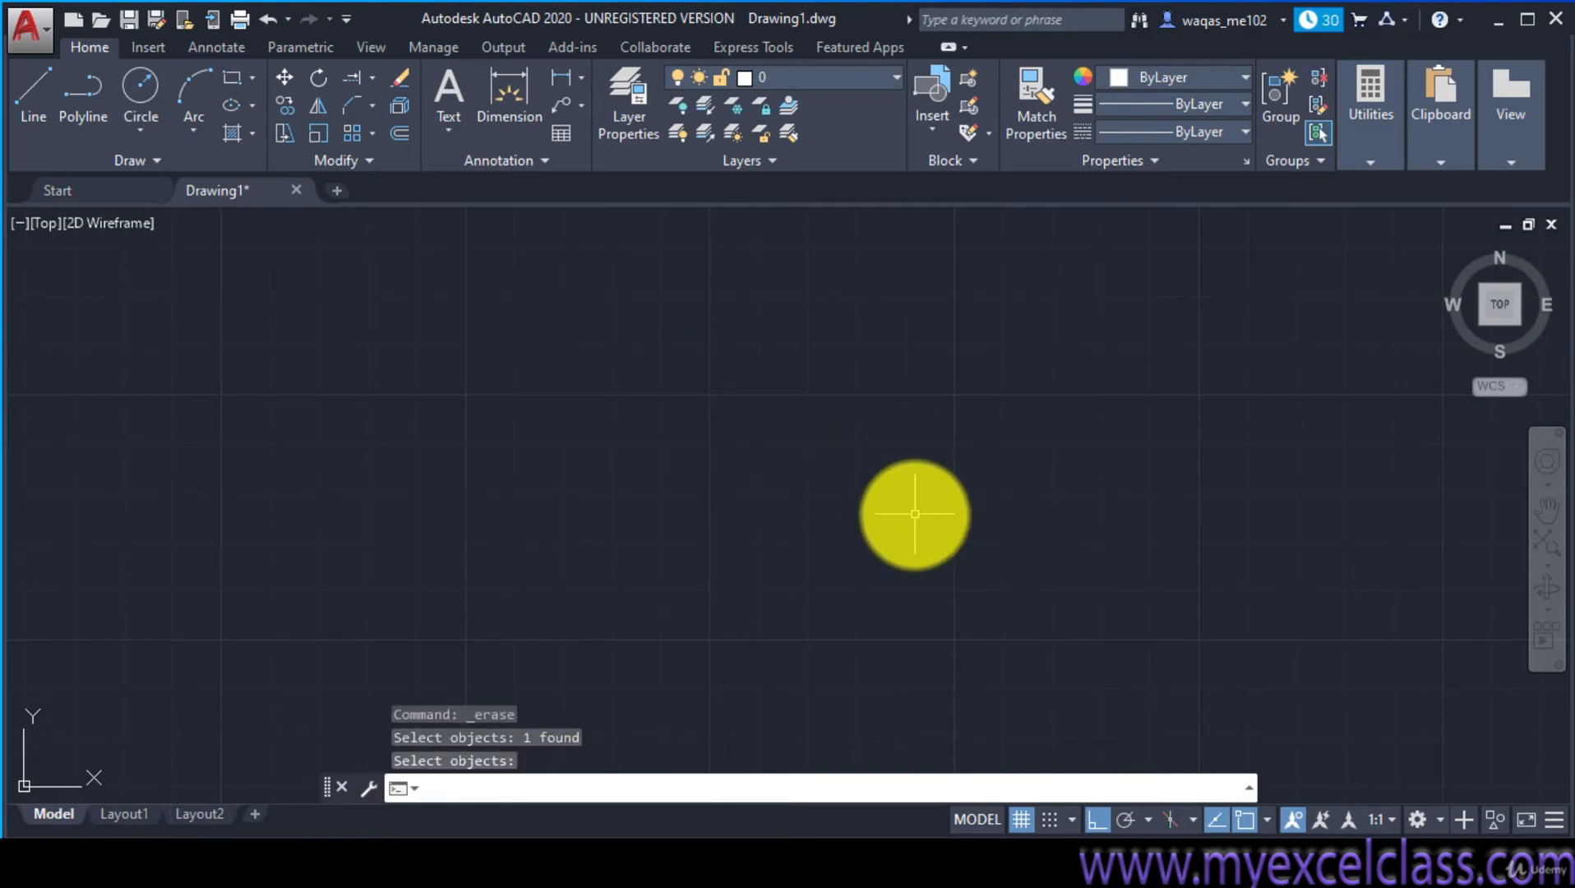
{"action": "key", "text": "ctrl+z"}
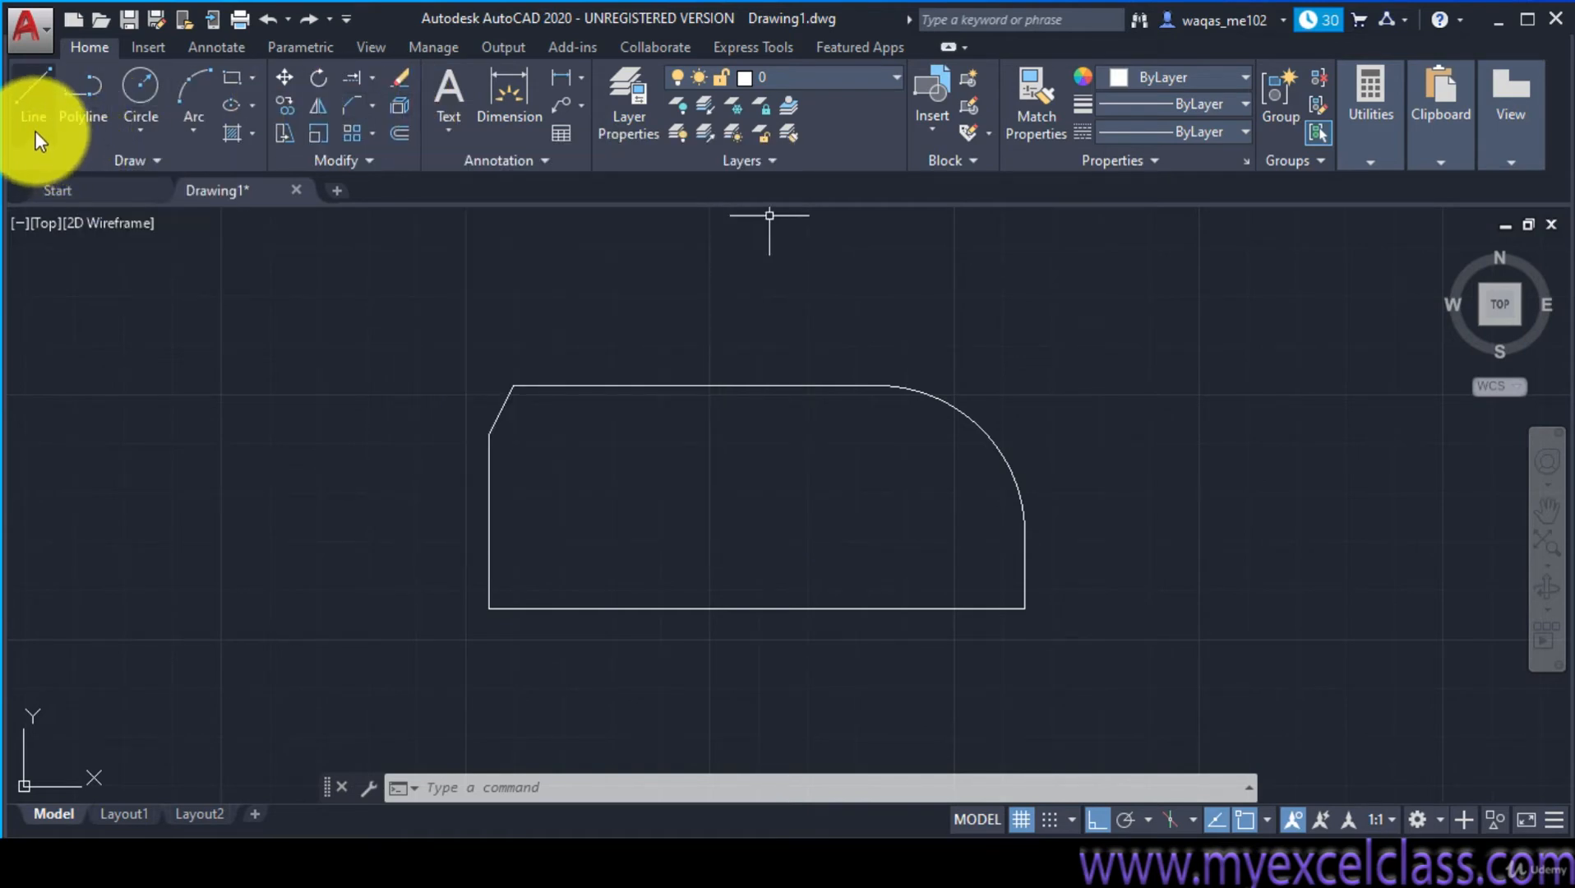
Draw a closed four-sided shape about 33 by 27 units from separate lines, to the left of the chamfered rectangle
{"action": "left_click", "coordinate": [30, 109]}
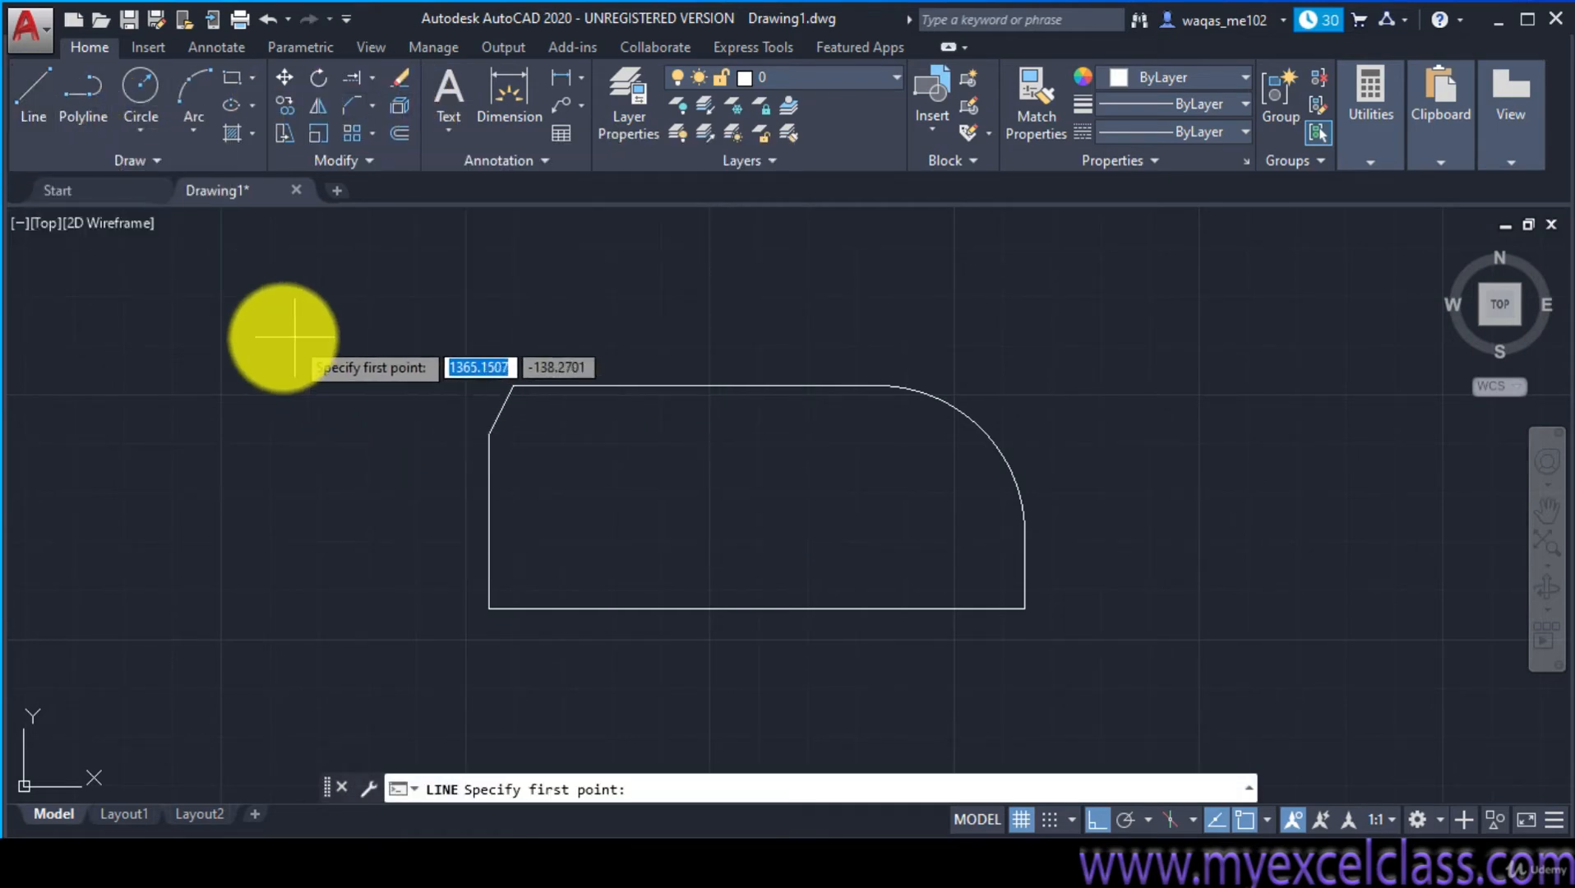
{"action": "left_click", "coordinate": [222, 333]}
{"action": "left_click", "coordinate": [383, 335]}
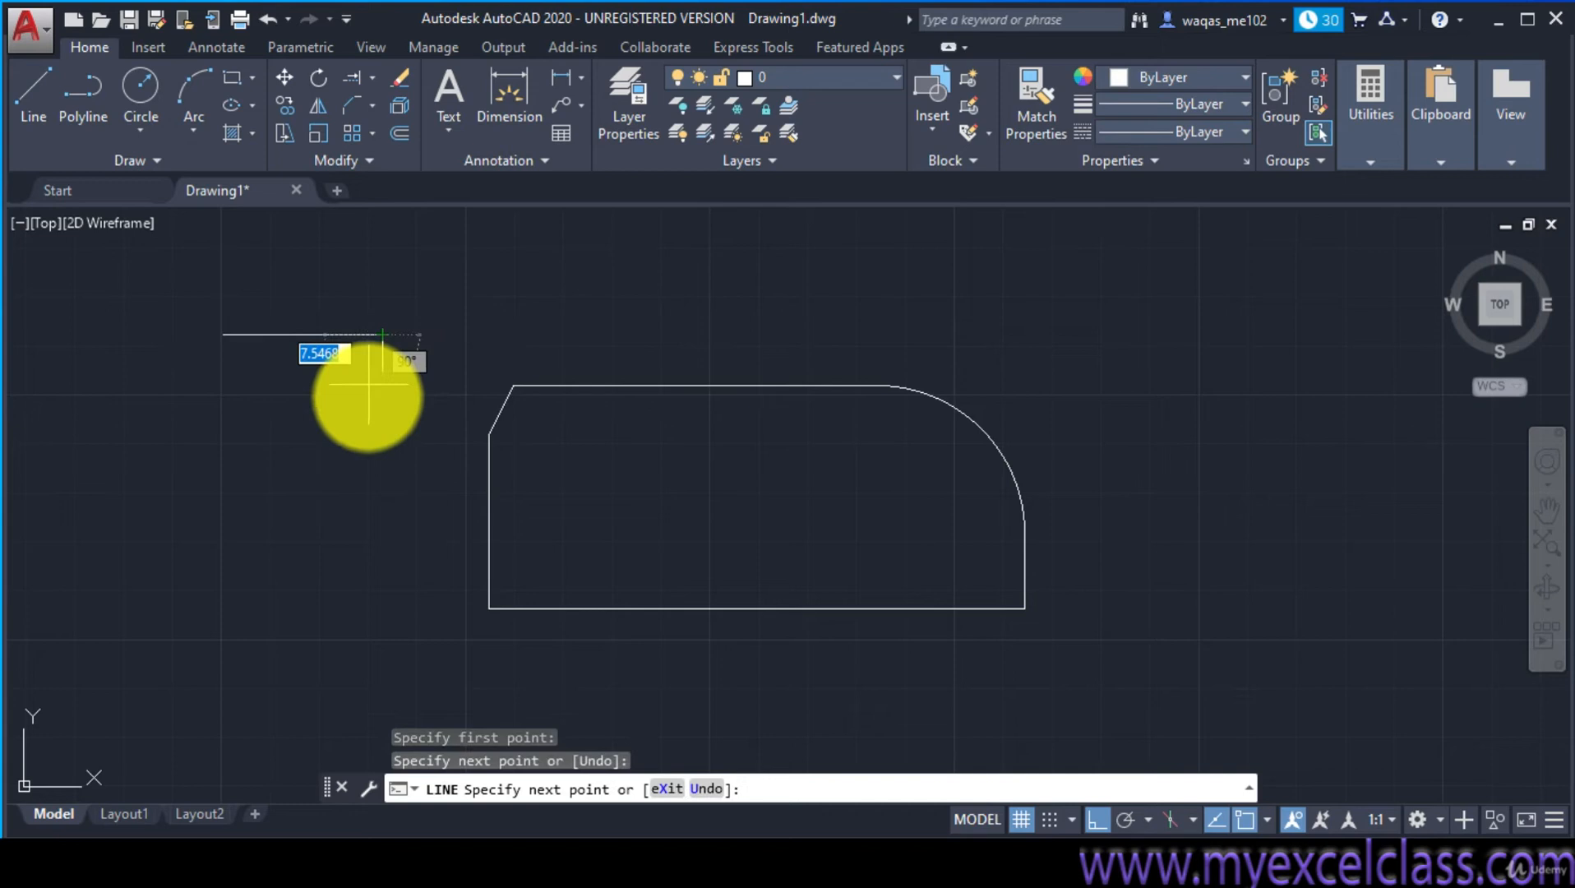
{"action": "left_click", "coordinate": [365, 467]}
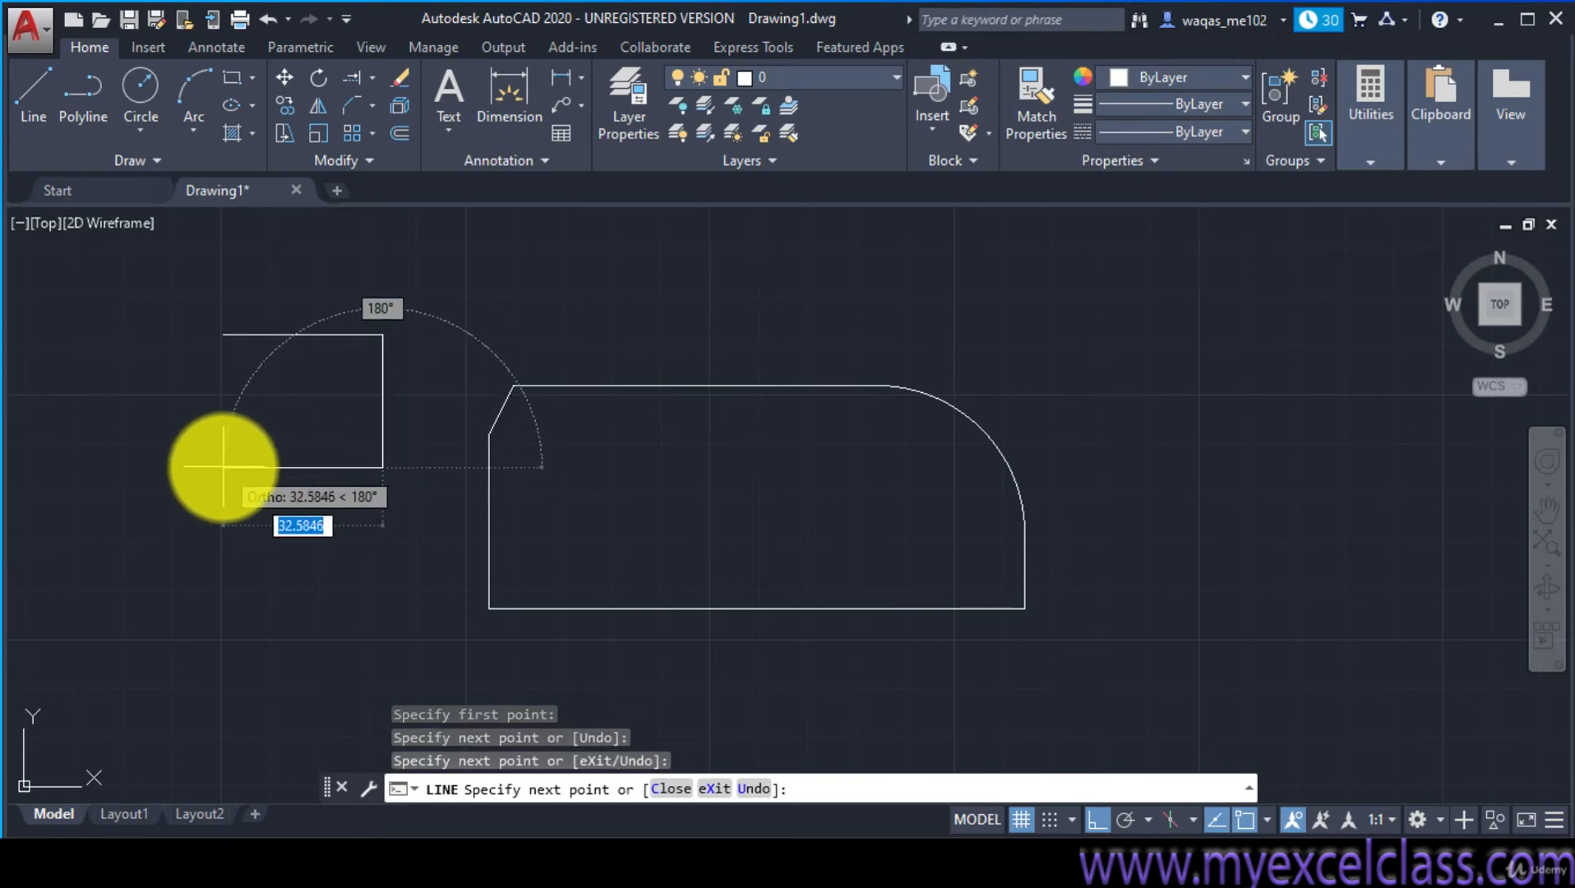
{"action": "left_click", "coordinate": [216, 469]}
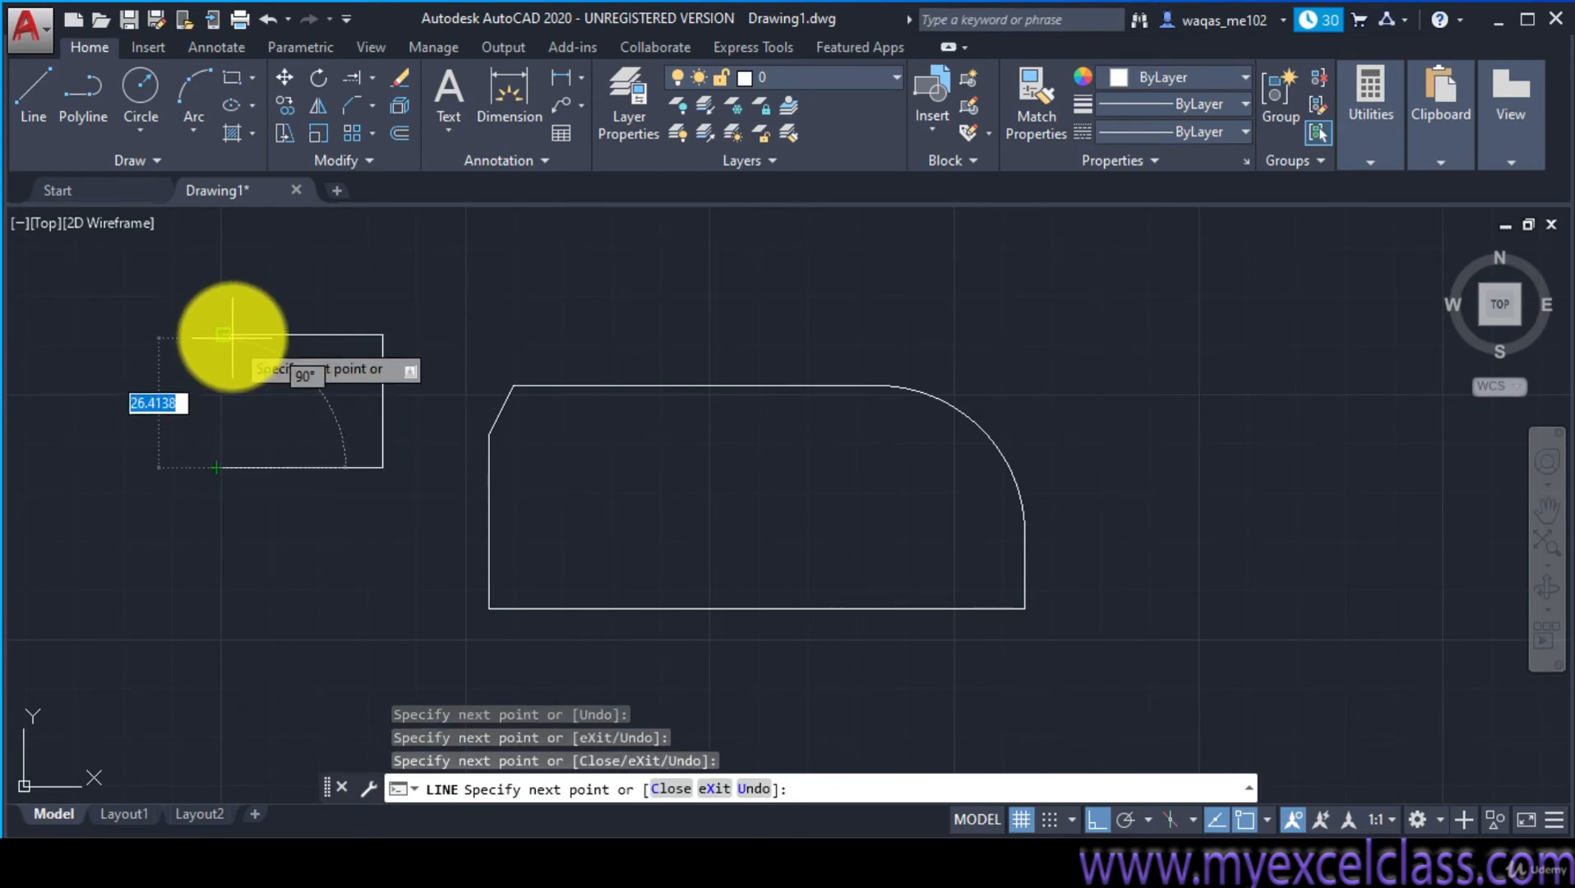
{"action": "left_click", "coordinate": [224, 334]}
{"action": "right_click", "coordinate": [275, 395]}
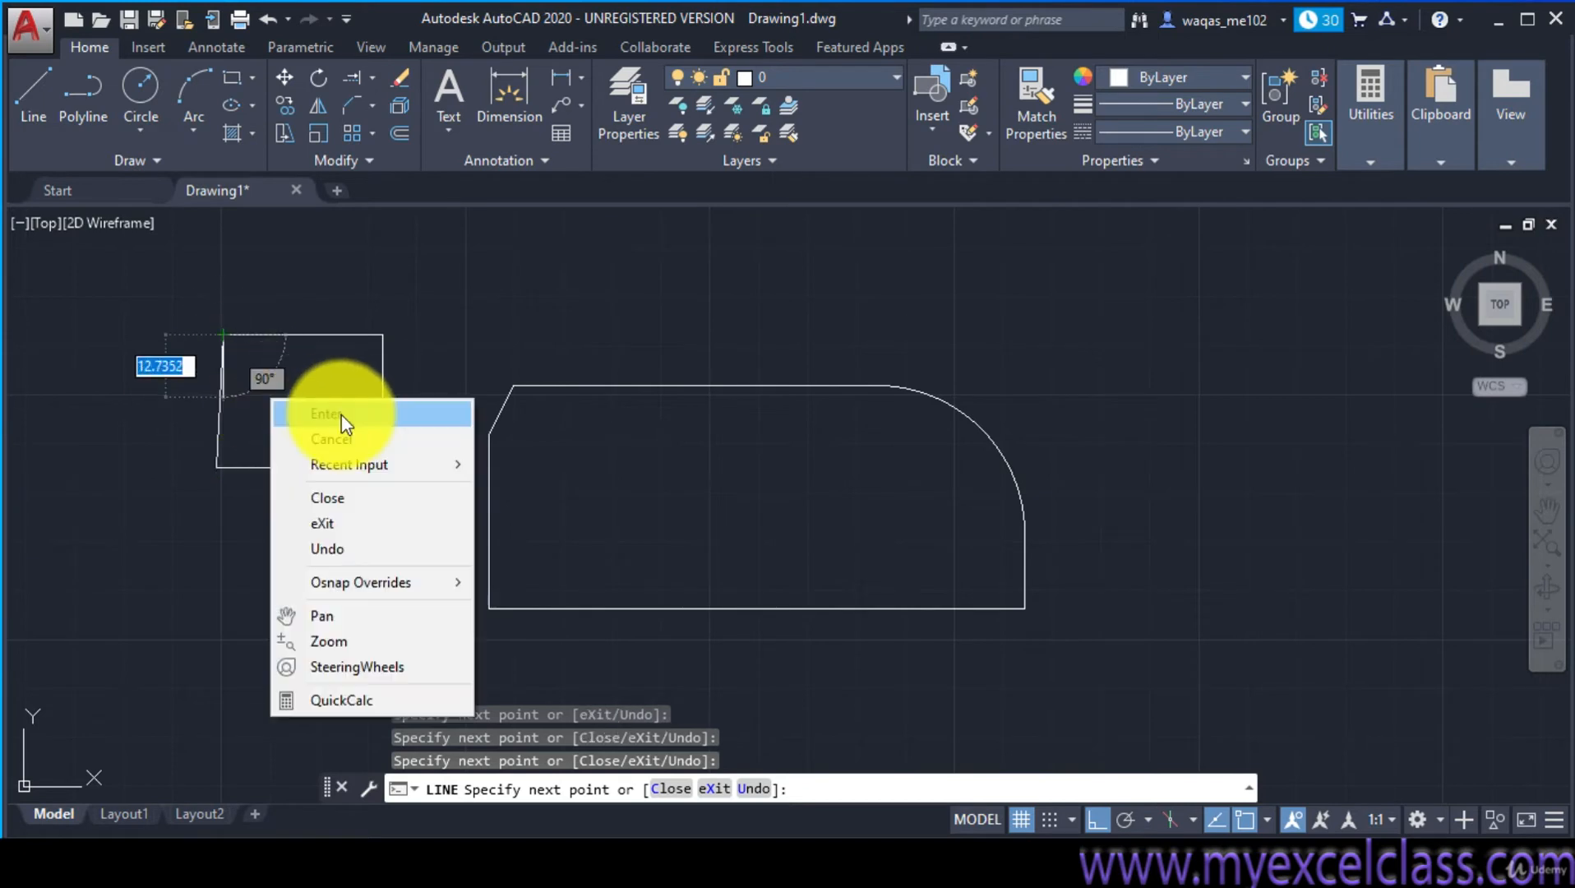
{"action": "left_click", "coordinate": [338, 411]}
Select the edges of the line-drawn shape one after another to check that each is a separate object
{"action": "scroll", "coordinate": [168, 394], "scroll_direction": "up", "scroll_amount": 5}
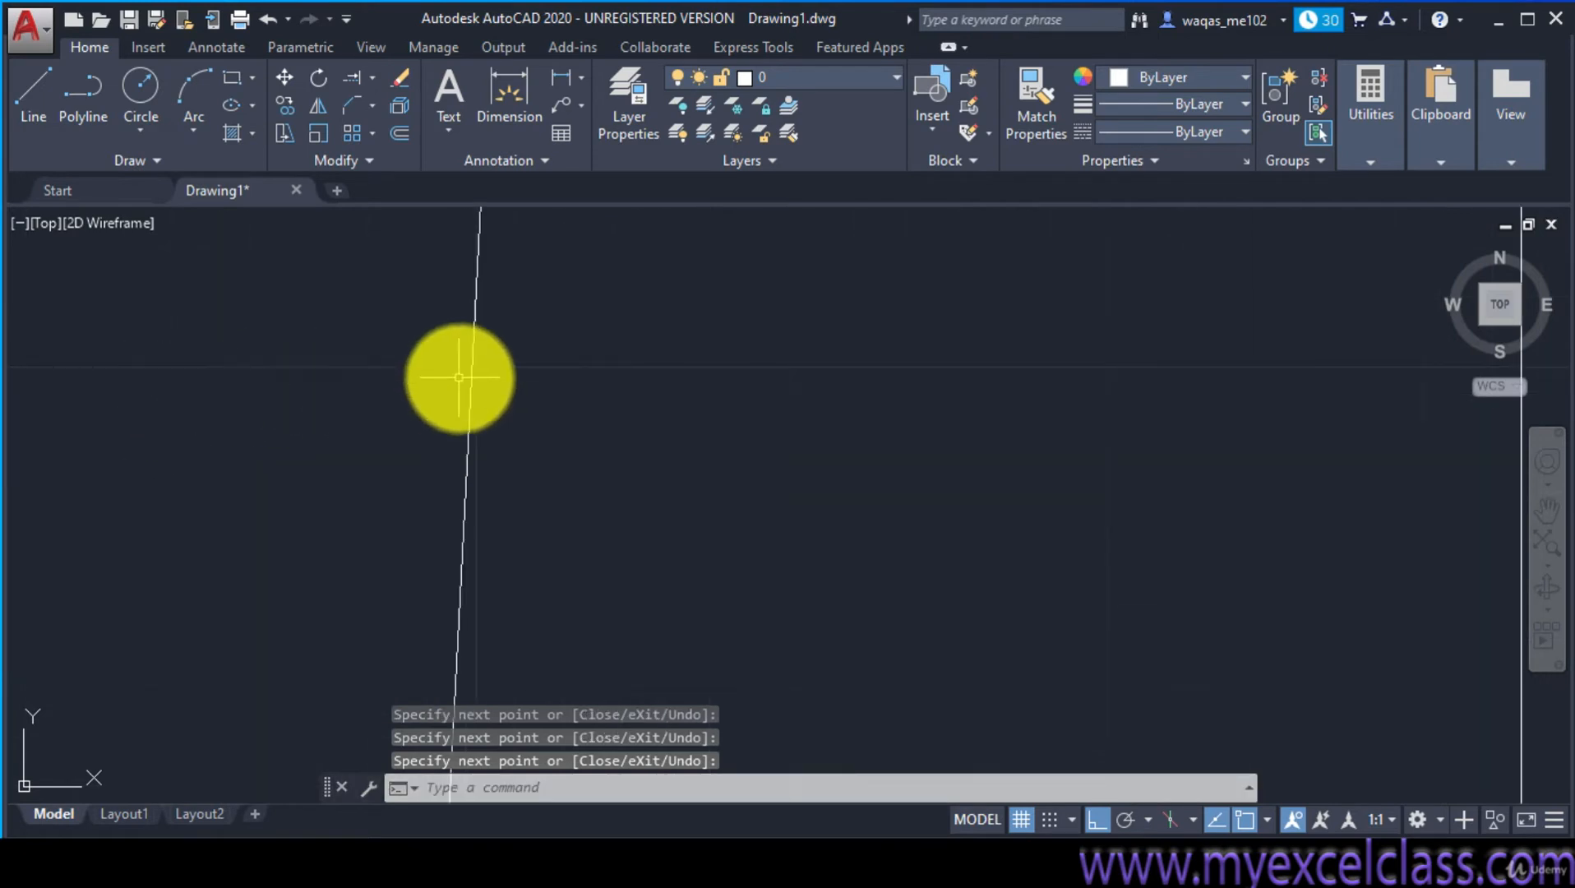
{"action": "scroll", "coordinate": [460, 377], "scroll_direction": "down", "scroll_amount": 4}
{"action": "middle_click_drag", "start_coordinate": [604, 376], "coordinate": [485, 409]}
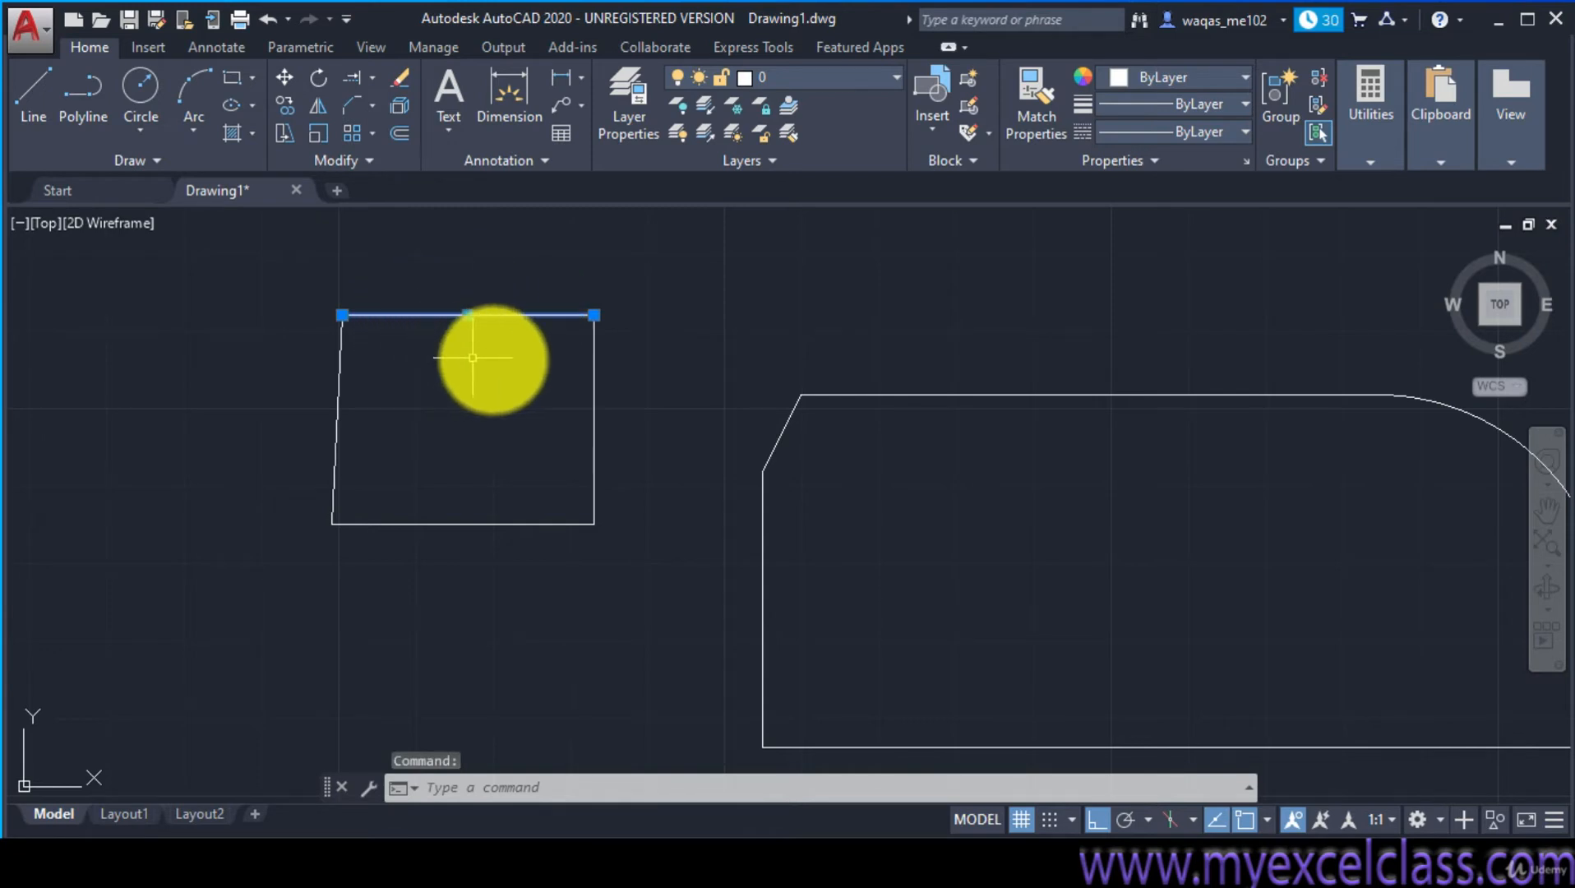
{"action": "left_click", "coordinate": [593, 386]}
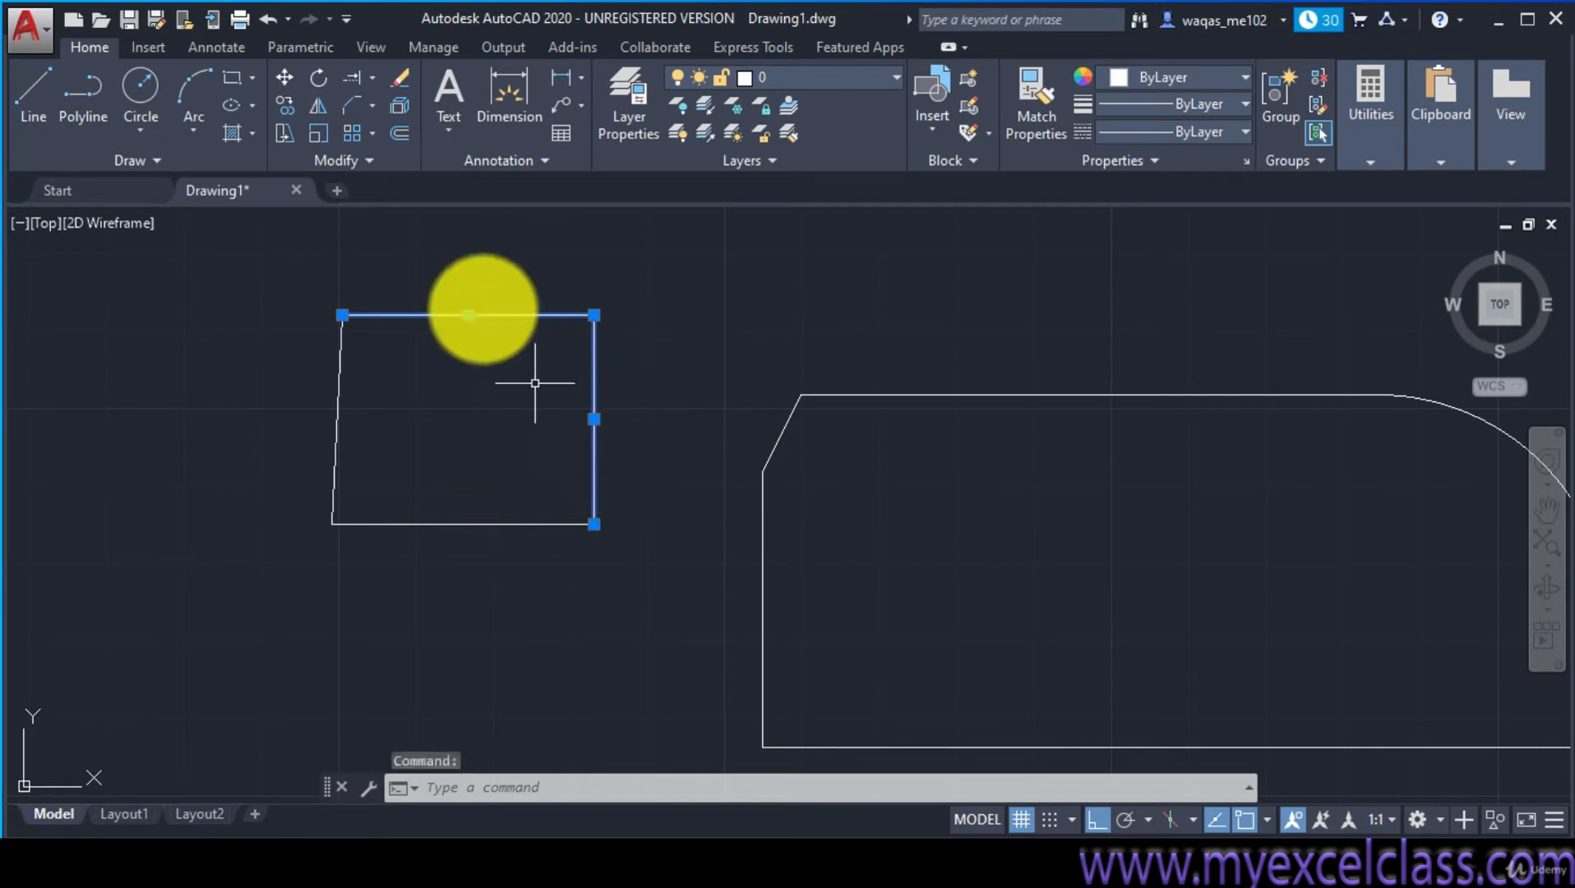
{"action": "left_click", "coordinate": [467, 521]}
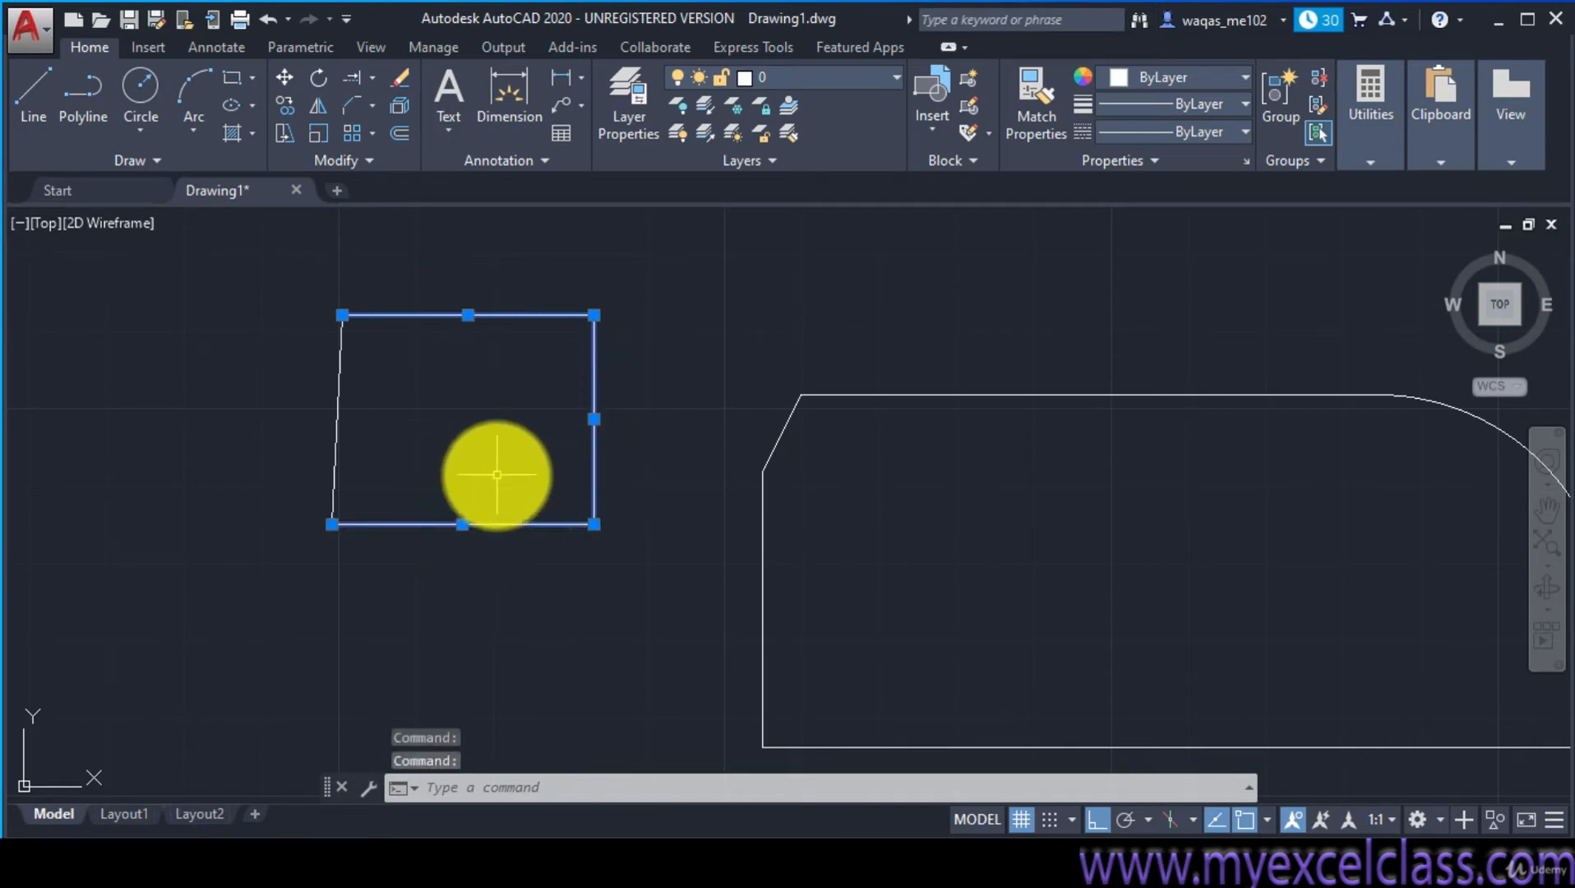
{"action": "left_click", "coordinate": [337, 429]}
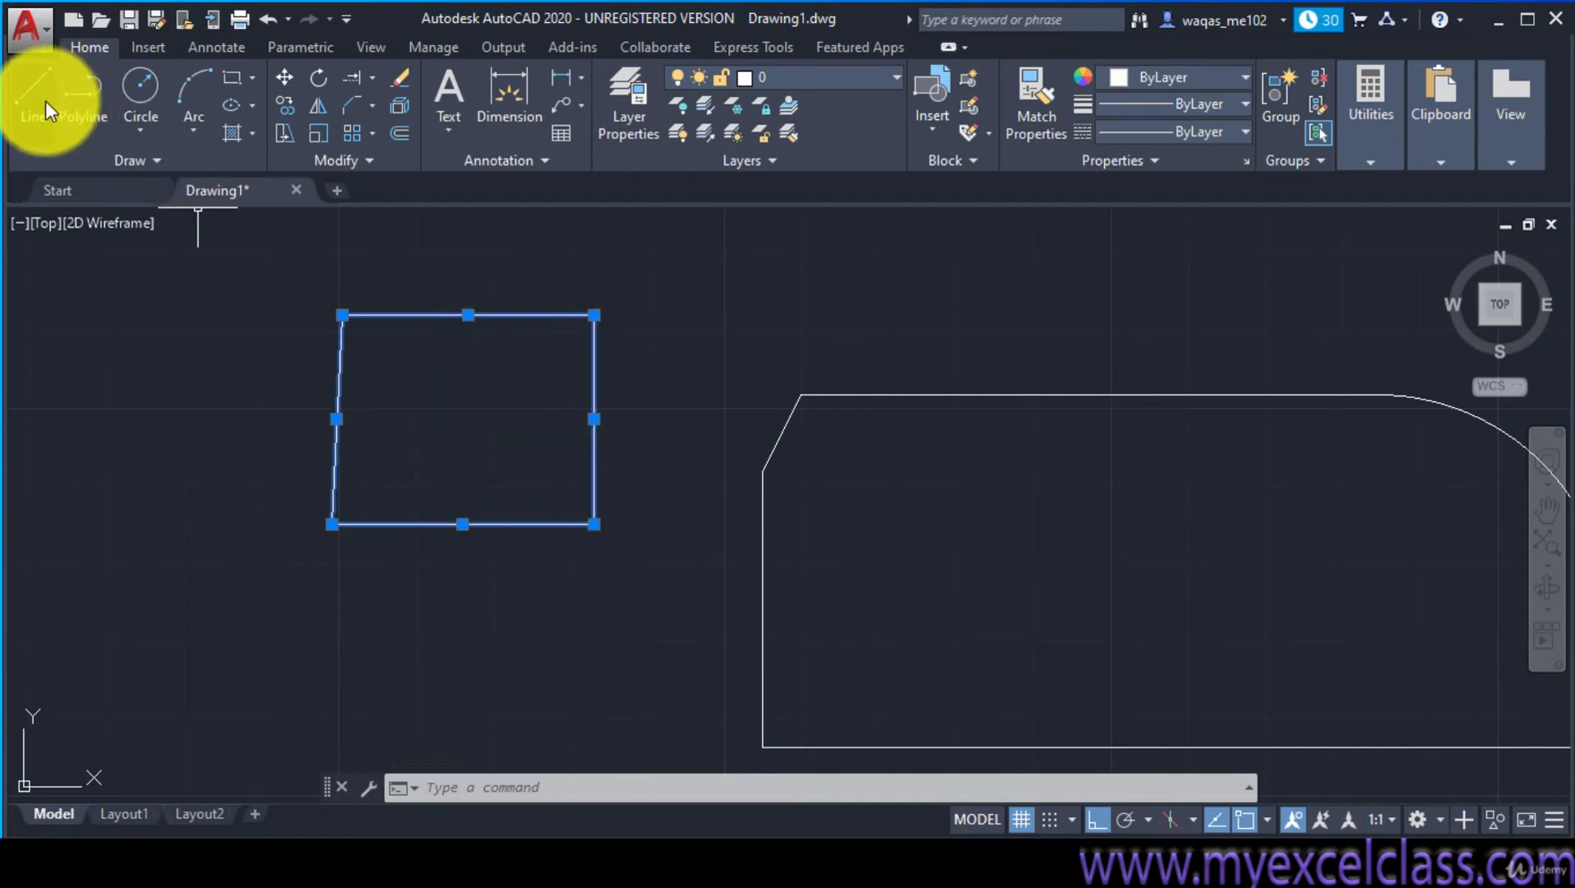
Draw a similar closed four-sided shape as a single polyline, to the left of the line-drawn shape
{"action": "left_click", "coordinate": [83, 119]}
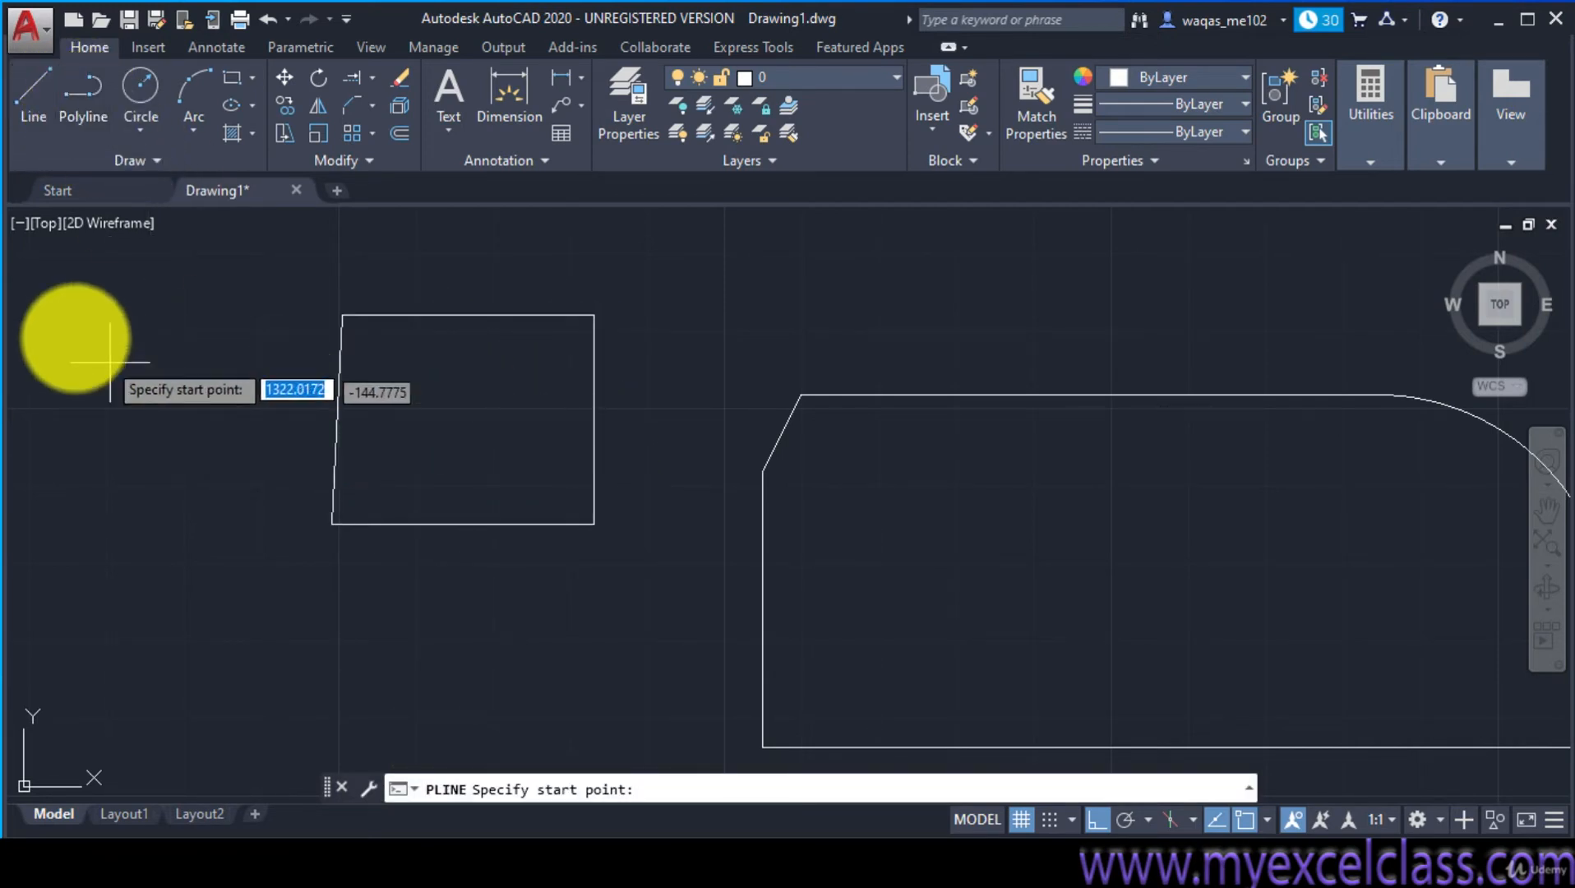
{"action": "left_click", "coordinate": [54, 310]}
{"action": "left_click", "coordinate": [276, 313]}
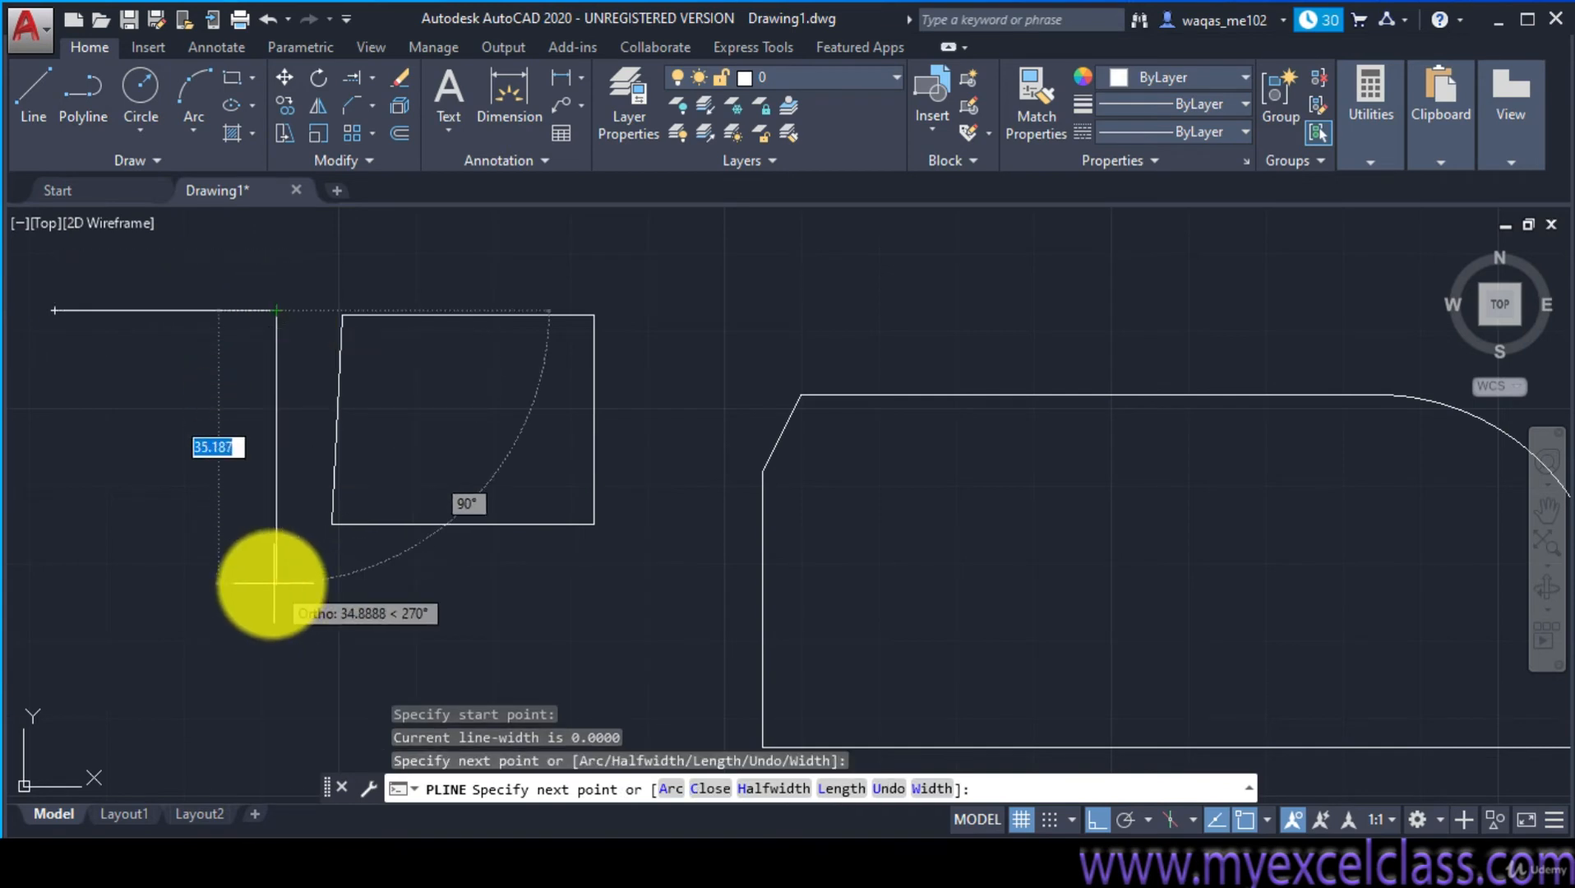
{"action": "left_click", "coordinate": [278, 532]}
{"action": "left_click", "coordinate": [30, 533]}
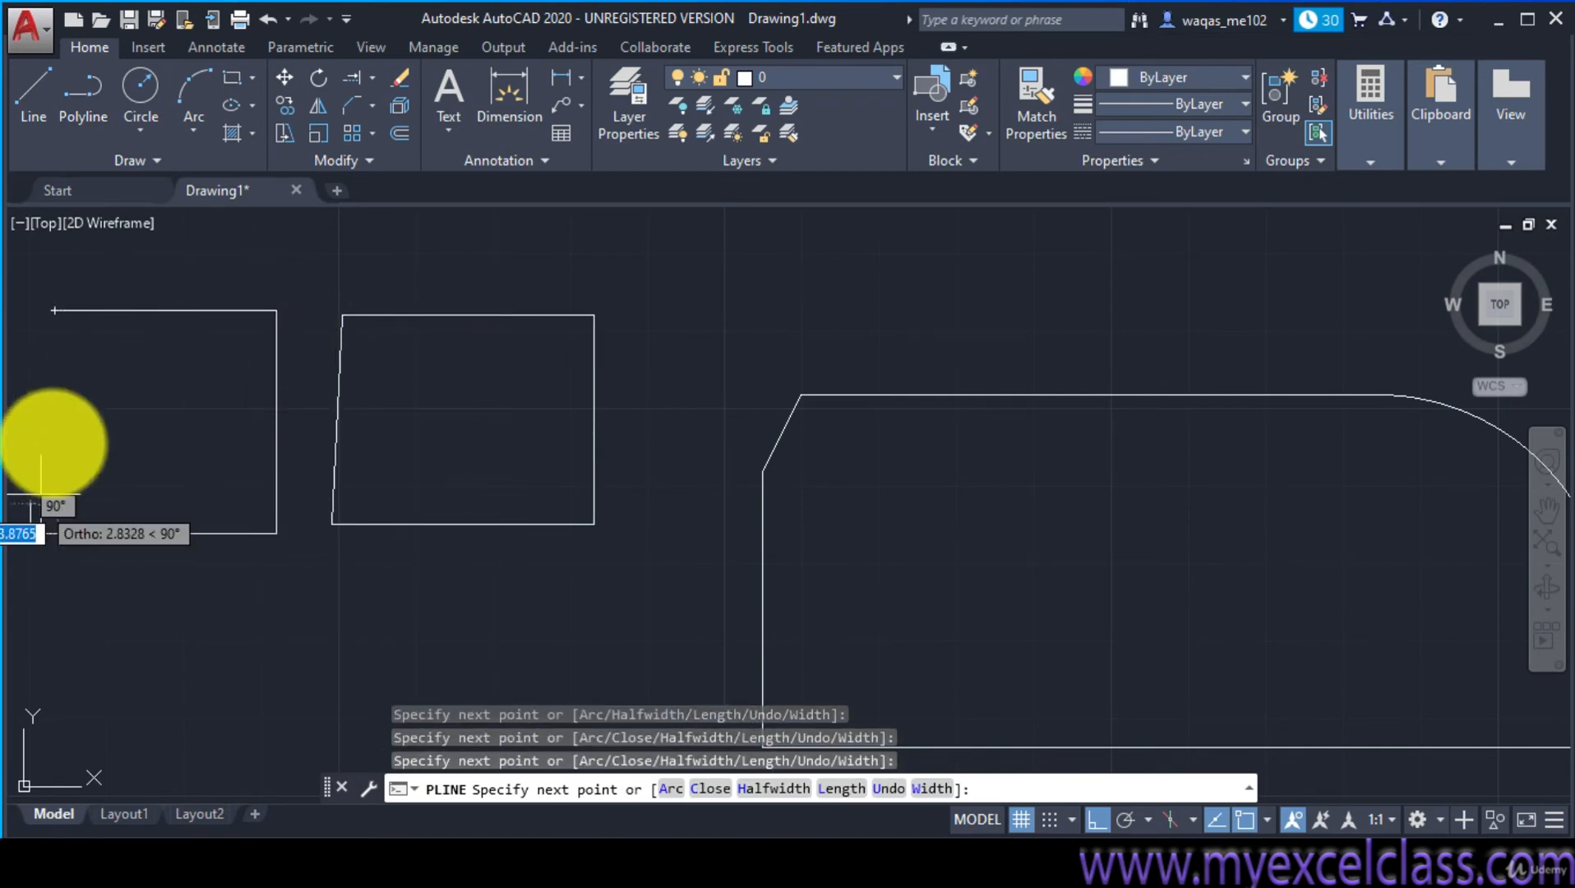
{"action": "left_click", "coordinate": [50, 310]}
{"action": "right_click", "coordinate": [87, 381]}
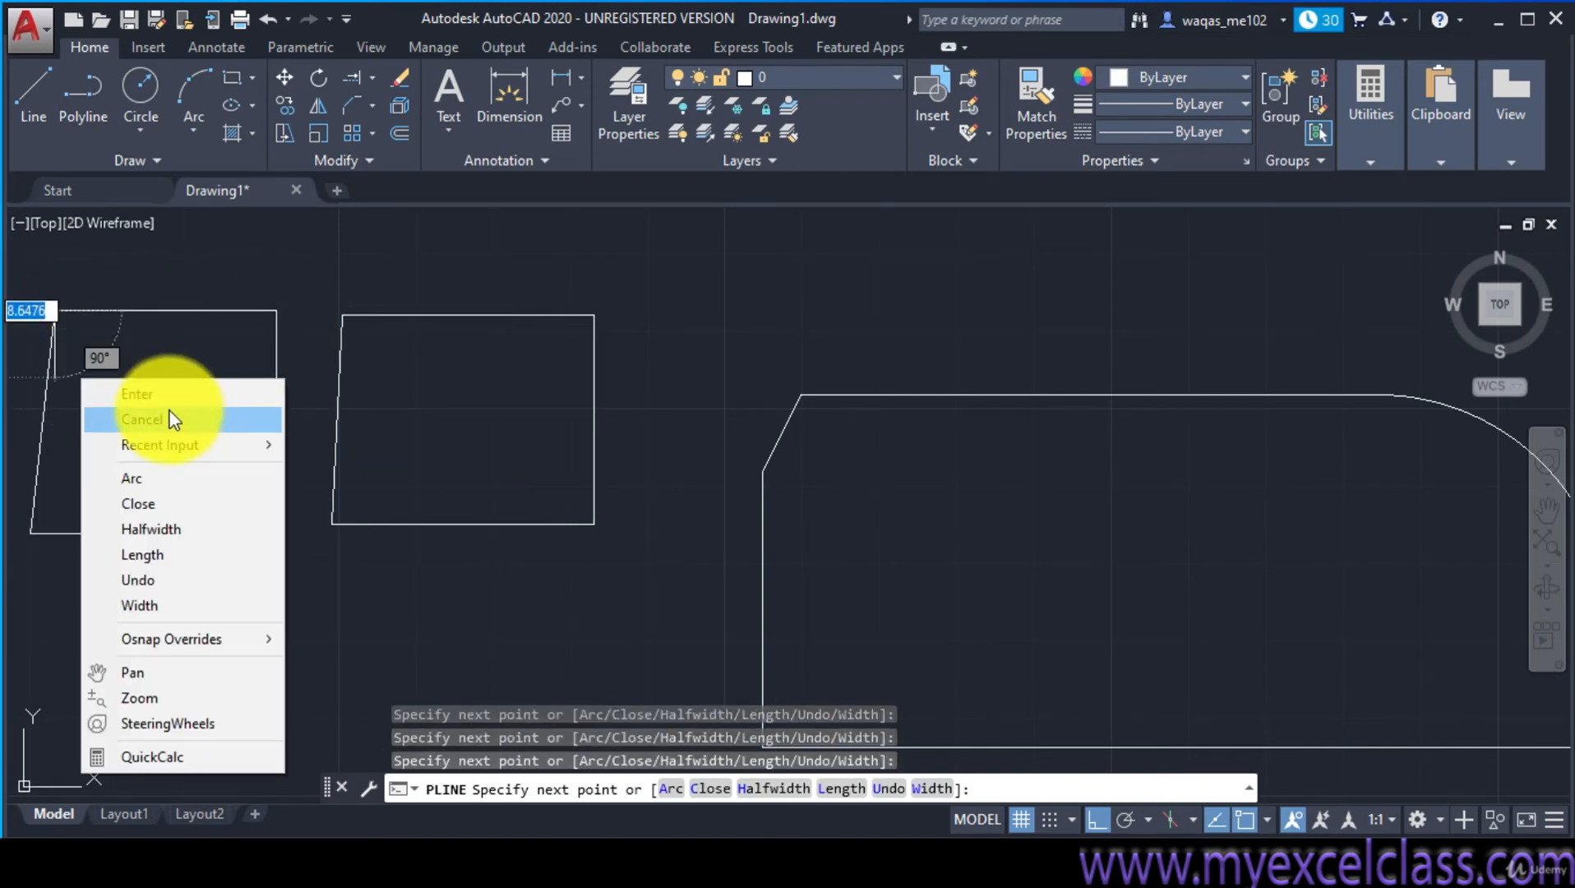
{"action": "left_click", "coordinate": [167, 404]}
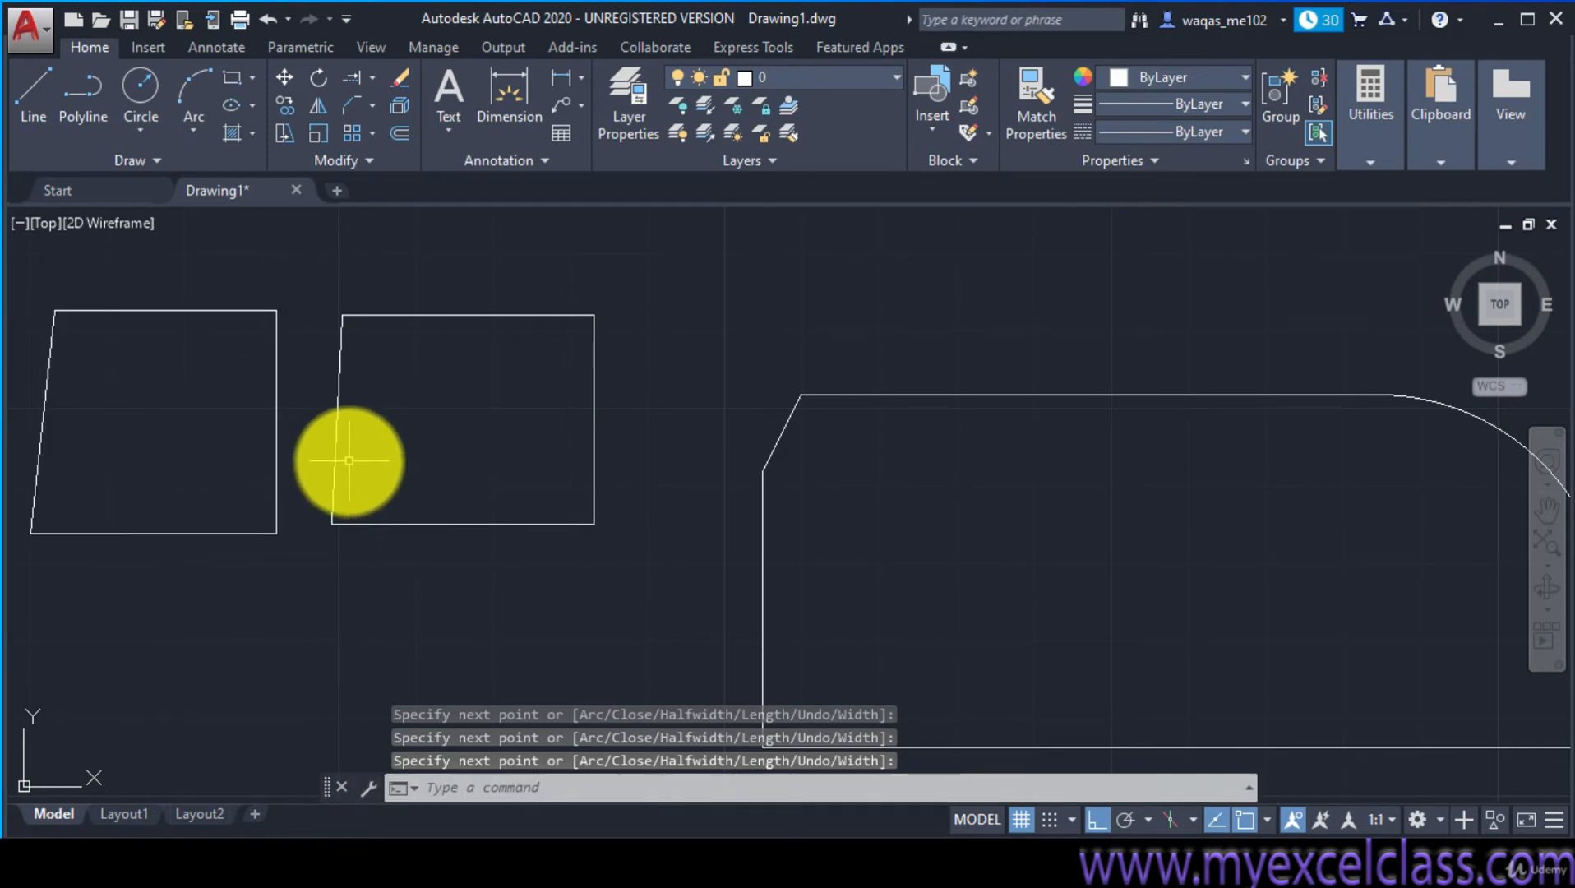
Group the polyline shape with the four separate lines of the neighbouring shape
{"action": "middle_click_drag", "start_coordinate": [415, 450], "coordinate": [870, 472]}
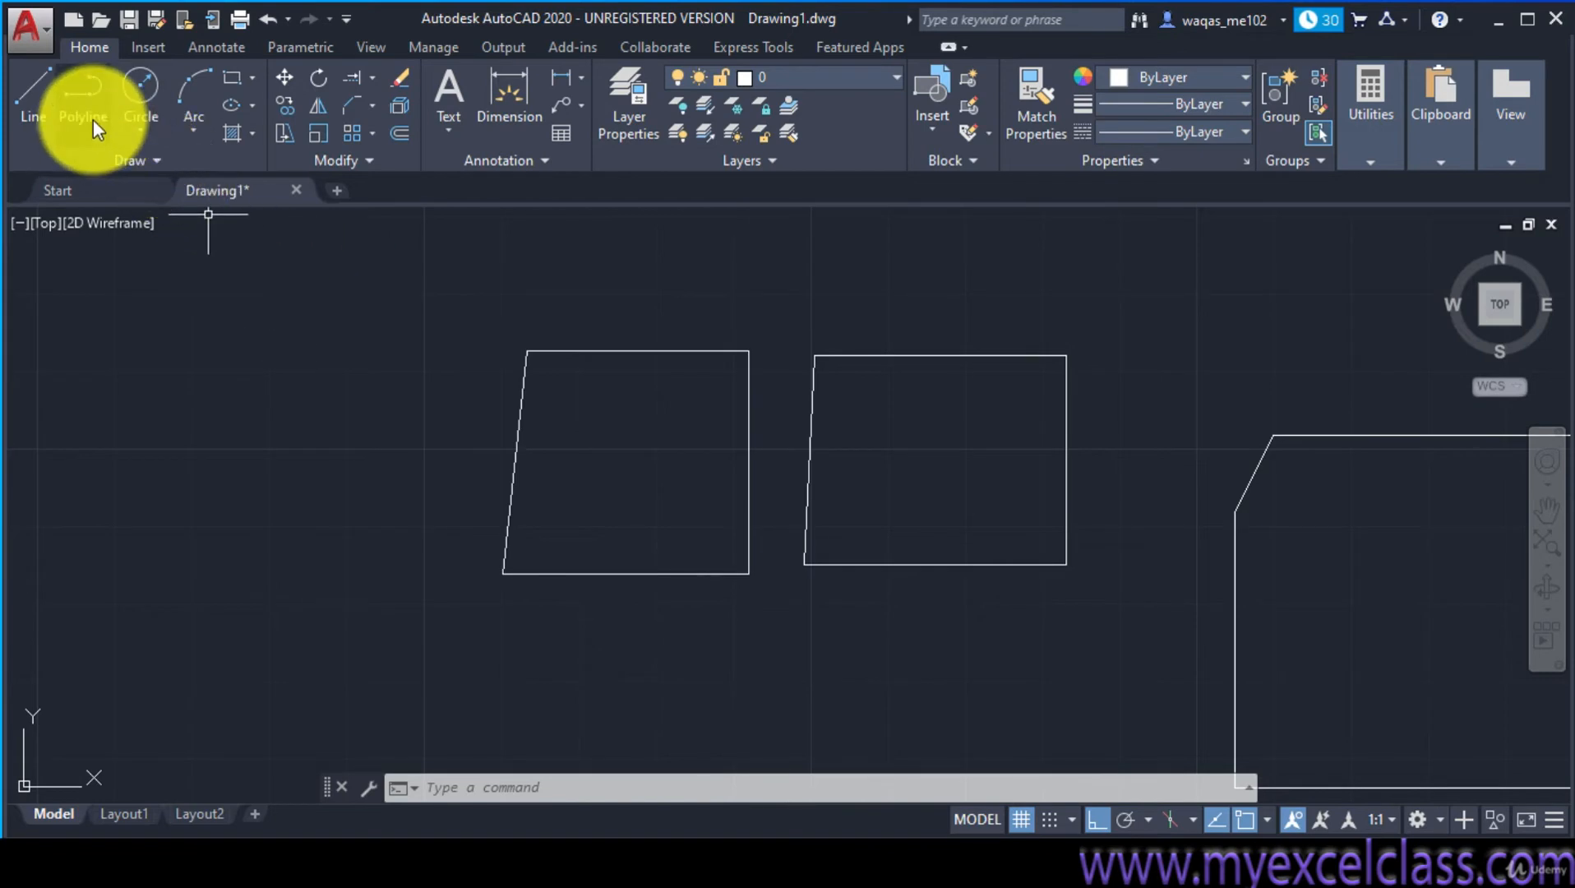
{"action": "left_click", "coordinate": [619, 352]}
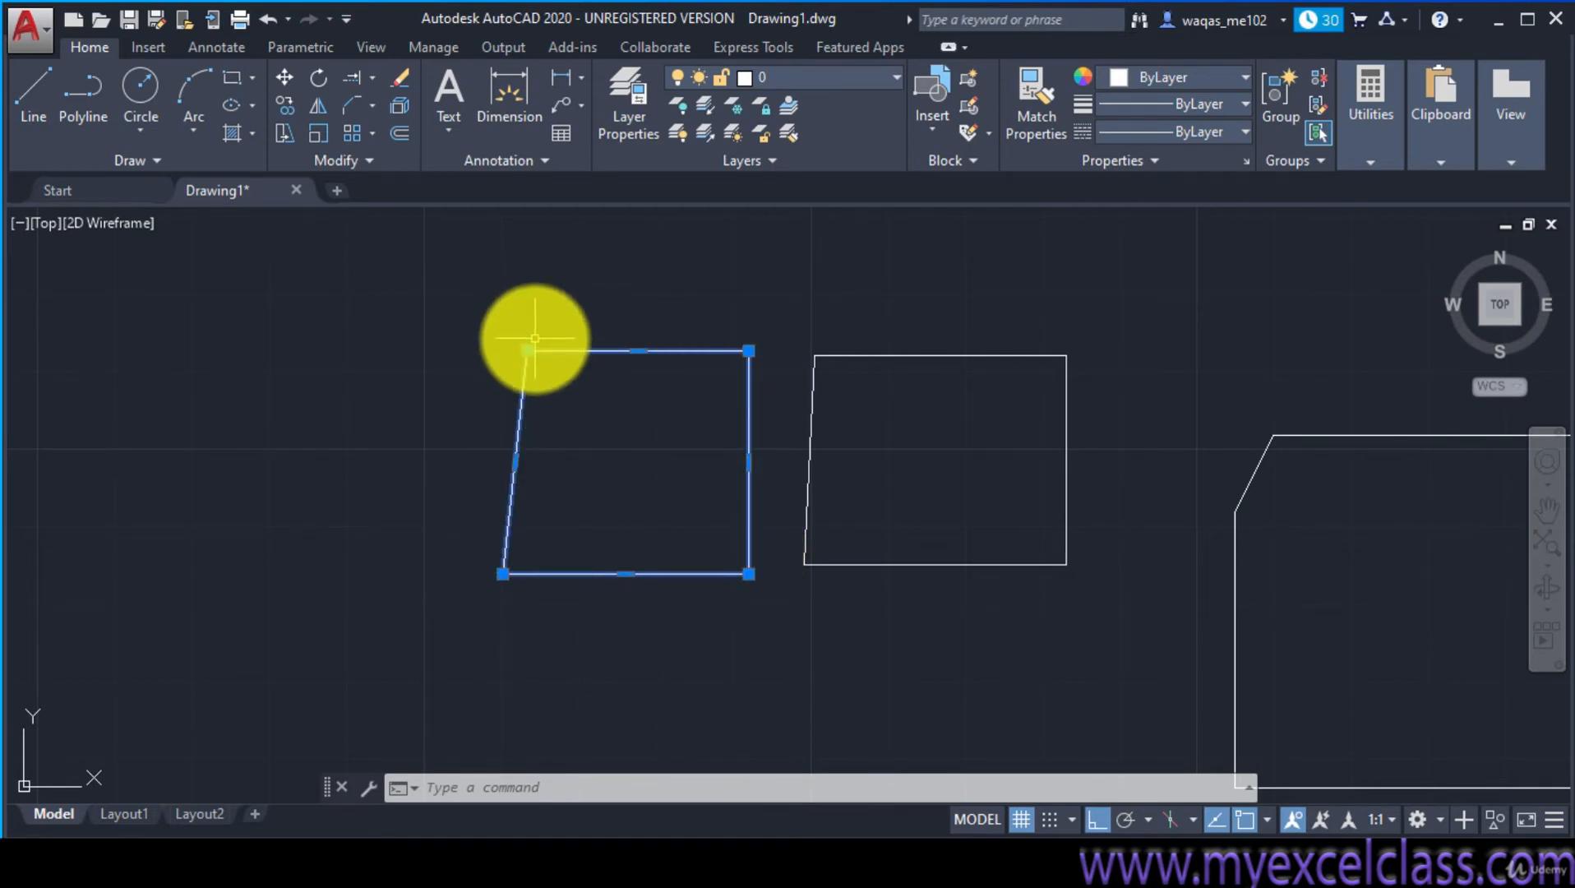
{"action": "left_click", "coordinate": [906, 354]}
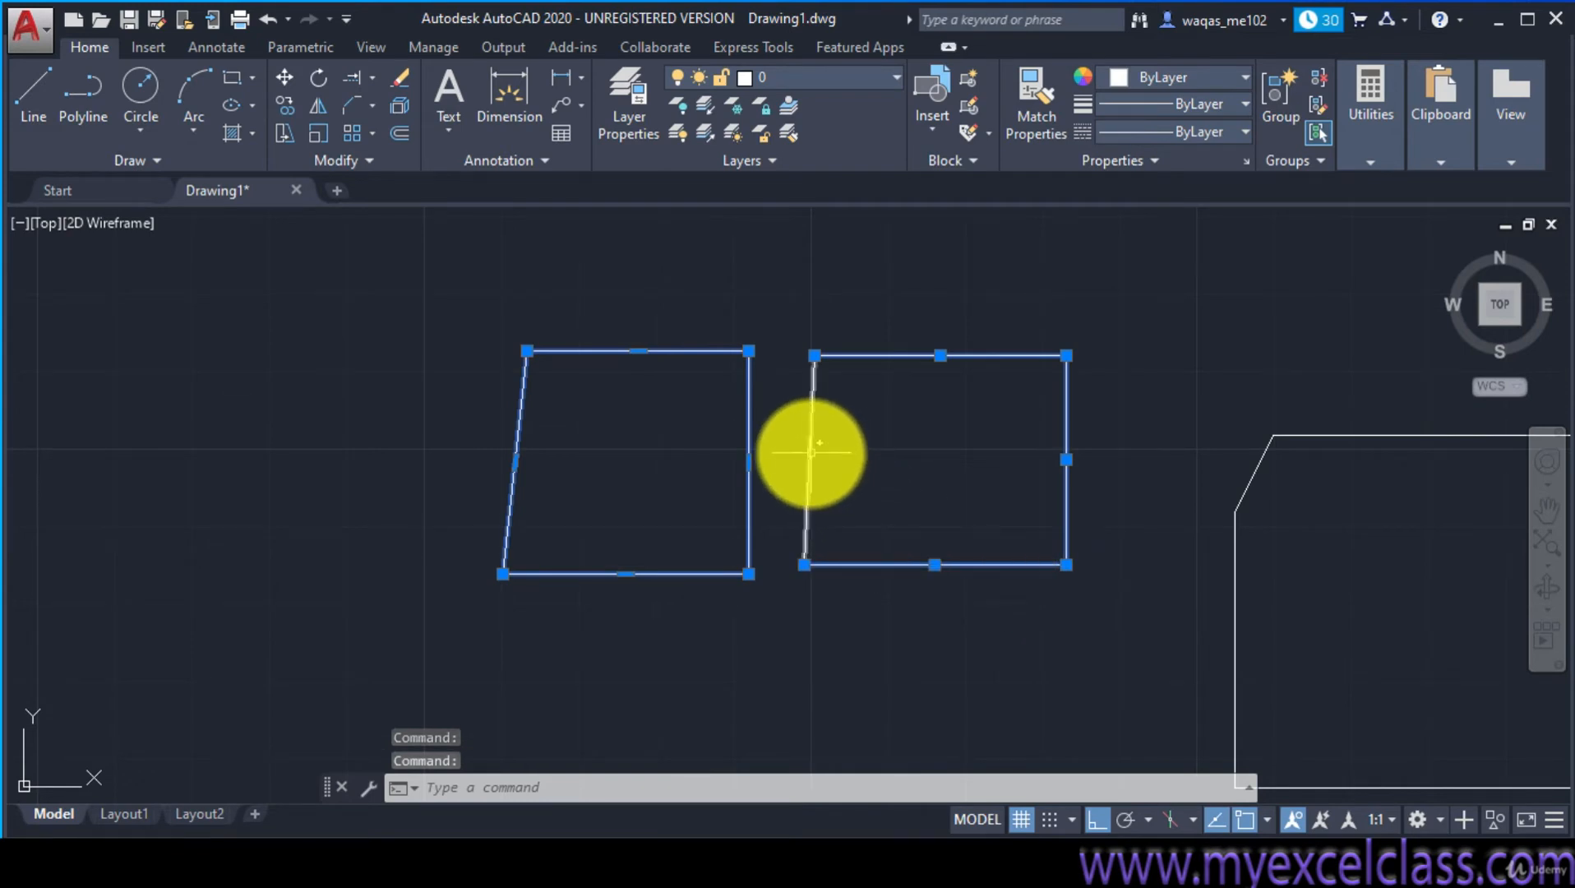
{"action": "right_click", "coordinate": [1066, 459]}
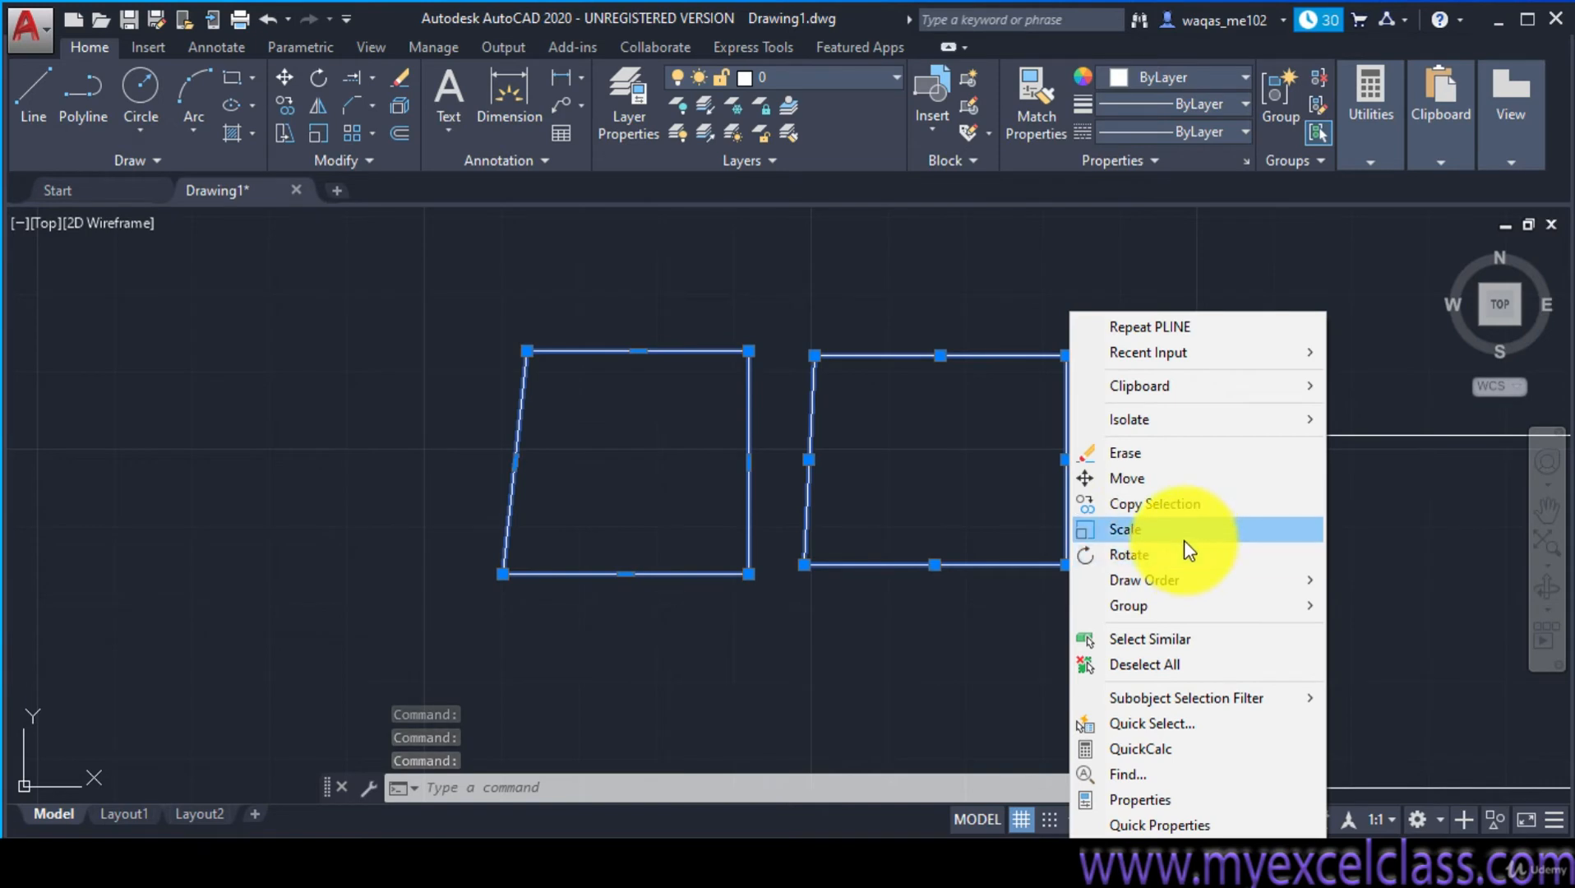
{"action": "mouse_move", "coordinate": [1186, 604]}
{"action": "left_click", "coordinate": [1459, 620]}
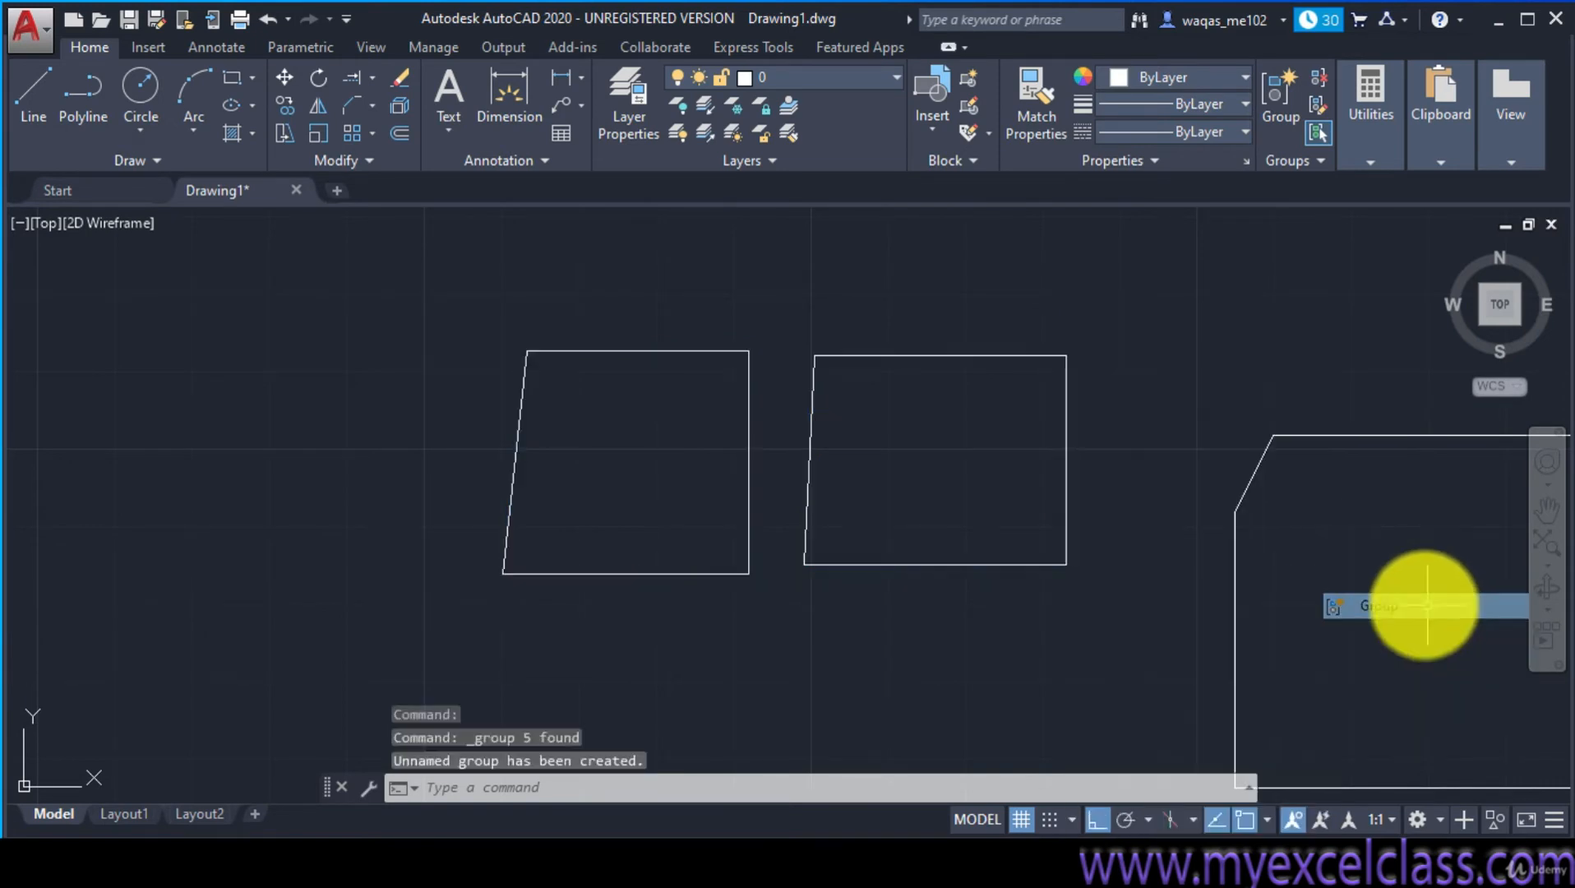
Select the group to check that both shapes act as one object, clear the selection and undo the grouping
{"action": "left_click", "coordinate": [1056, 355]}
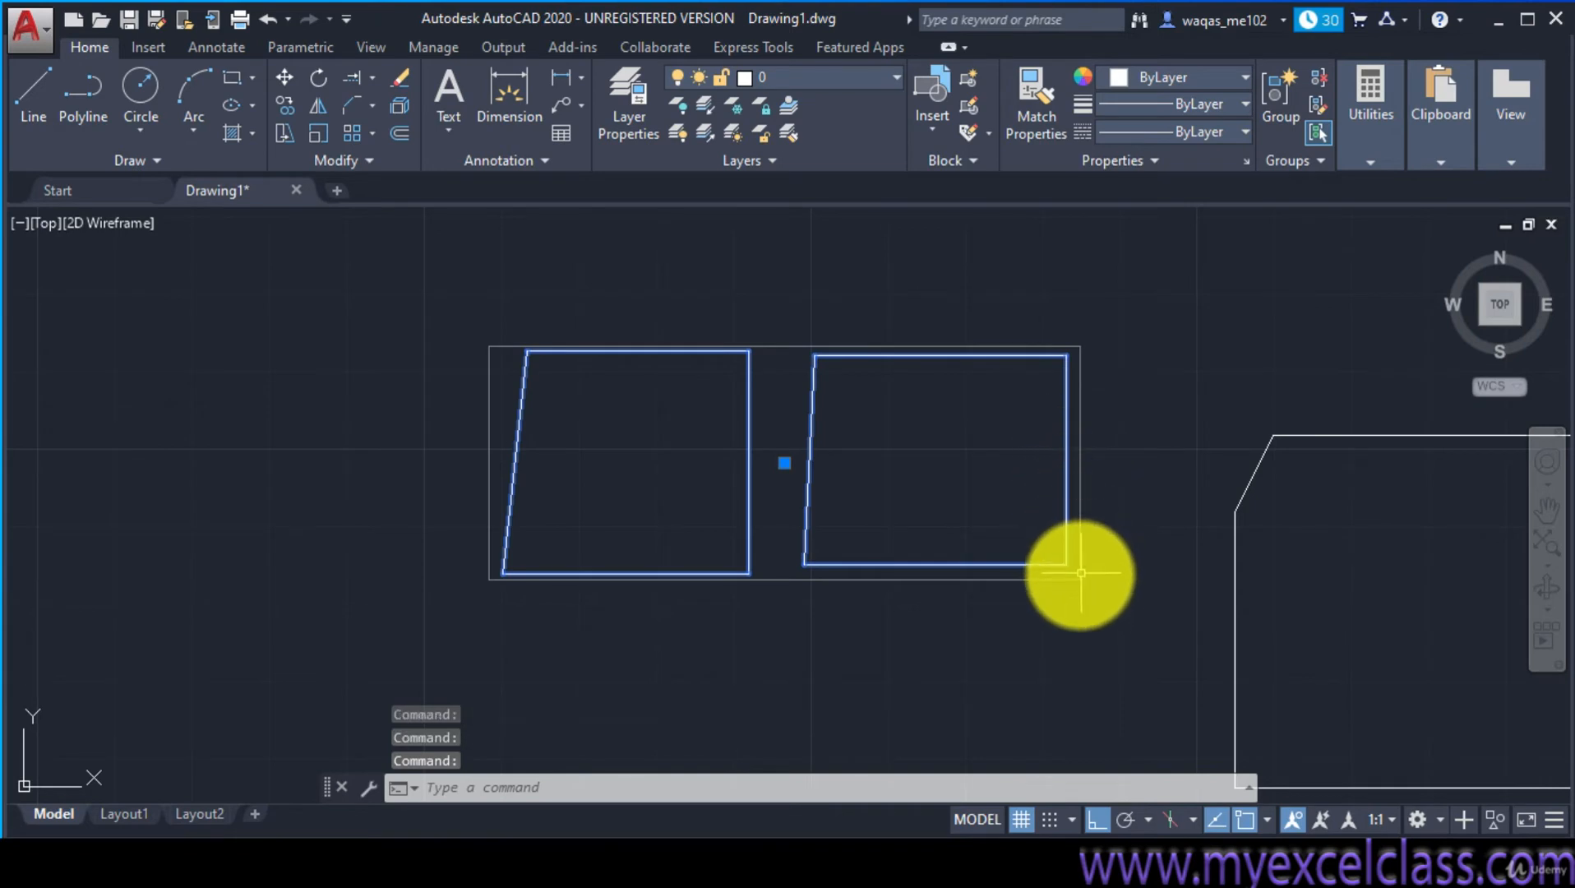
{"action": "left_click", "coordinate": [1086, 623]}
{"action": "key", "text": "Escape"}
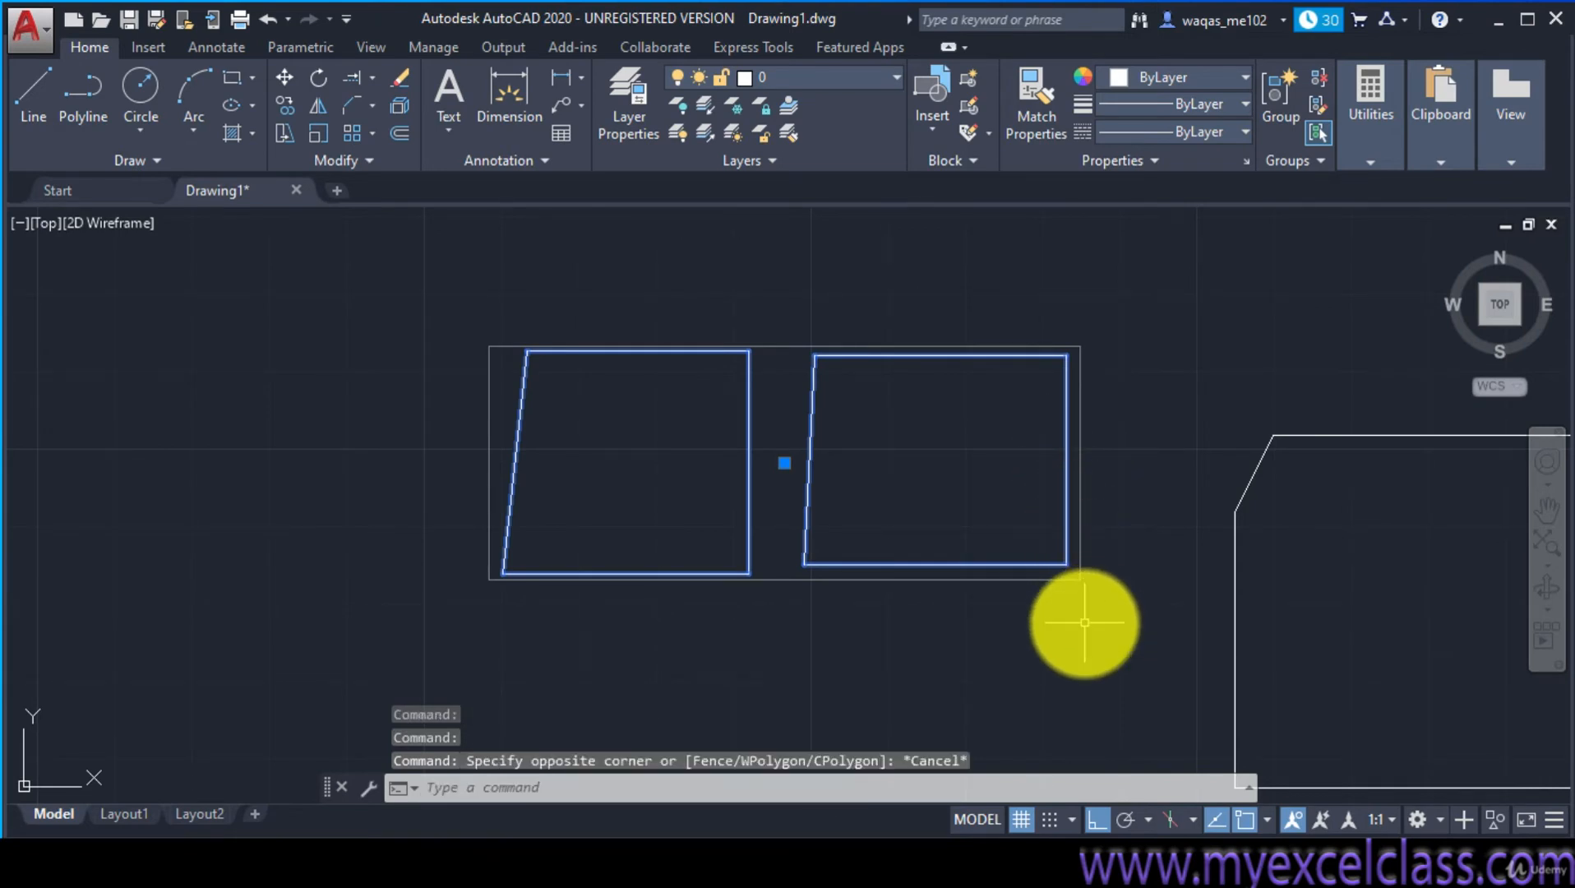
{"action": "key", "text": "Escape"}
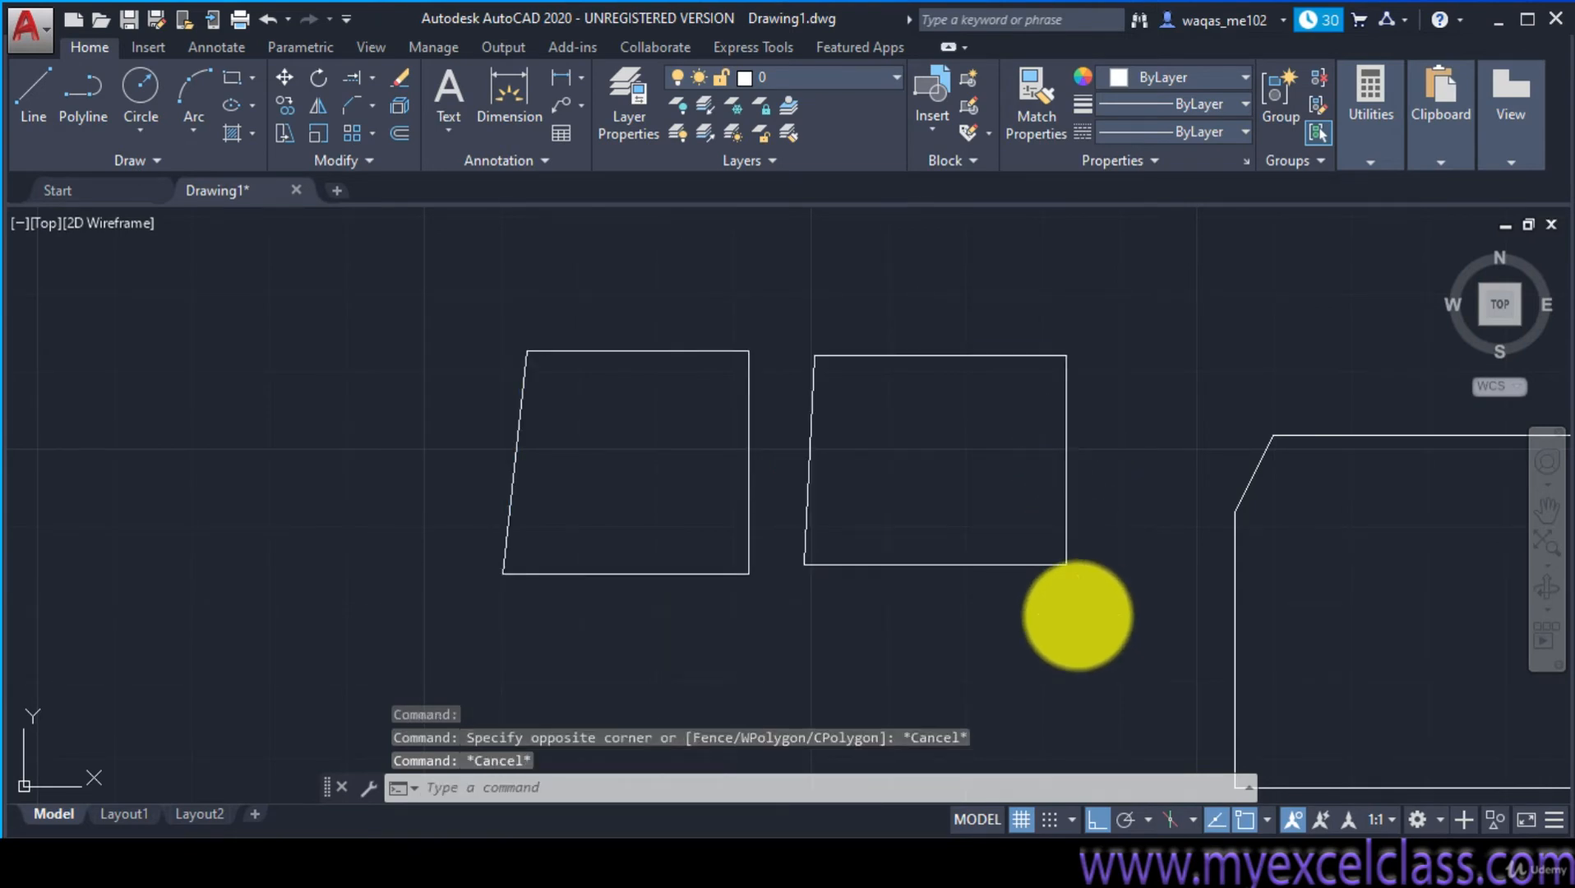
{"action": "key", "text": "ctrl+z"}
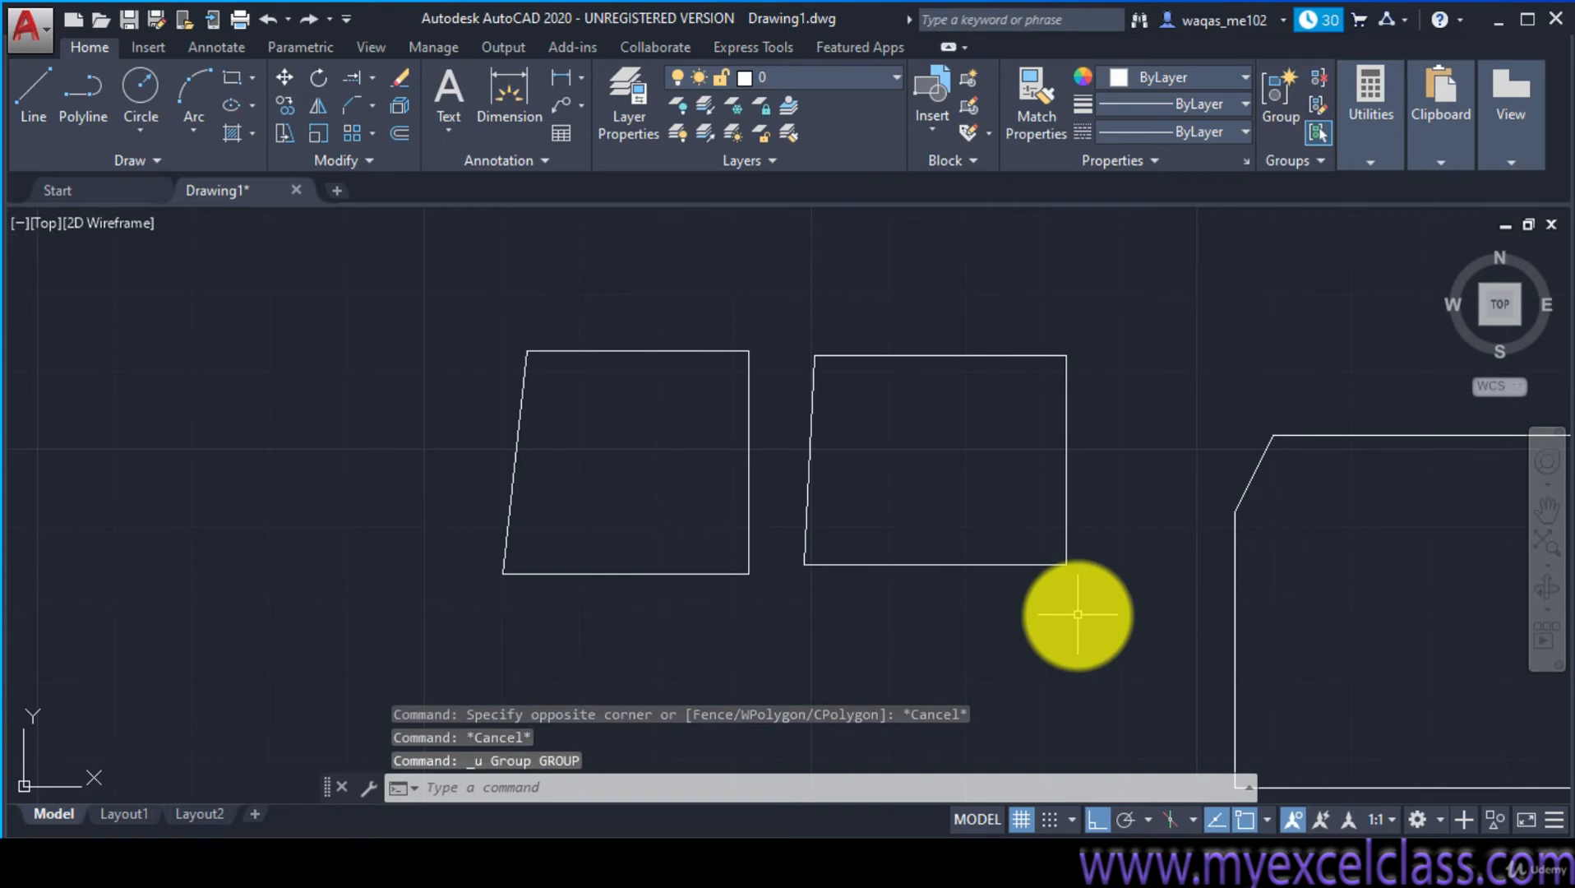
Compare selecting the top and right lines of the line-drawn shape with selecting the polyline shape, clearing each selection
{"action": "left_click", "coordinate": [962, 357]}
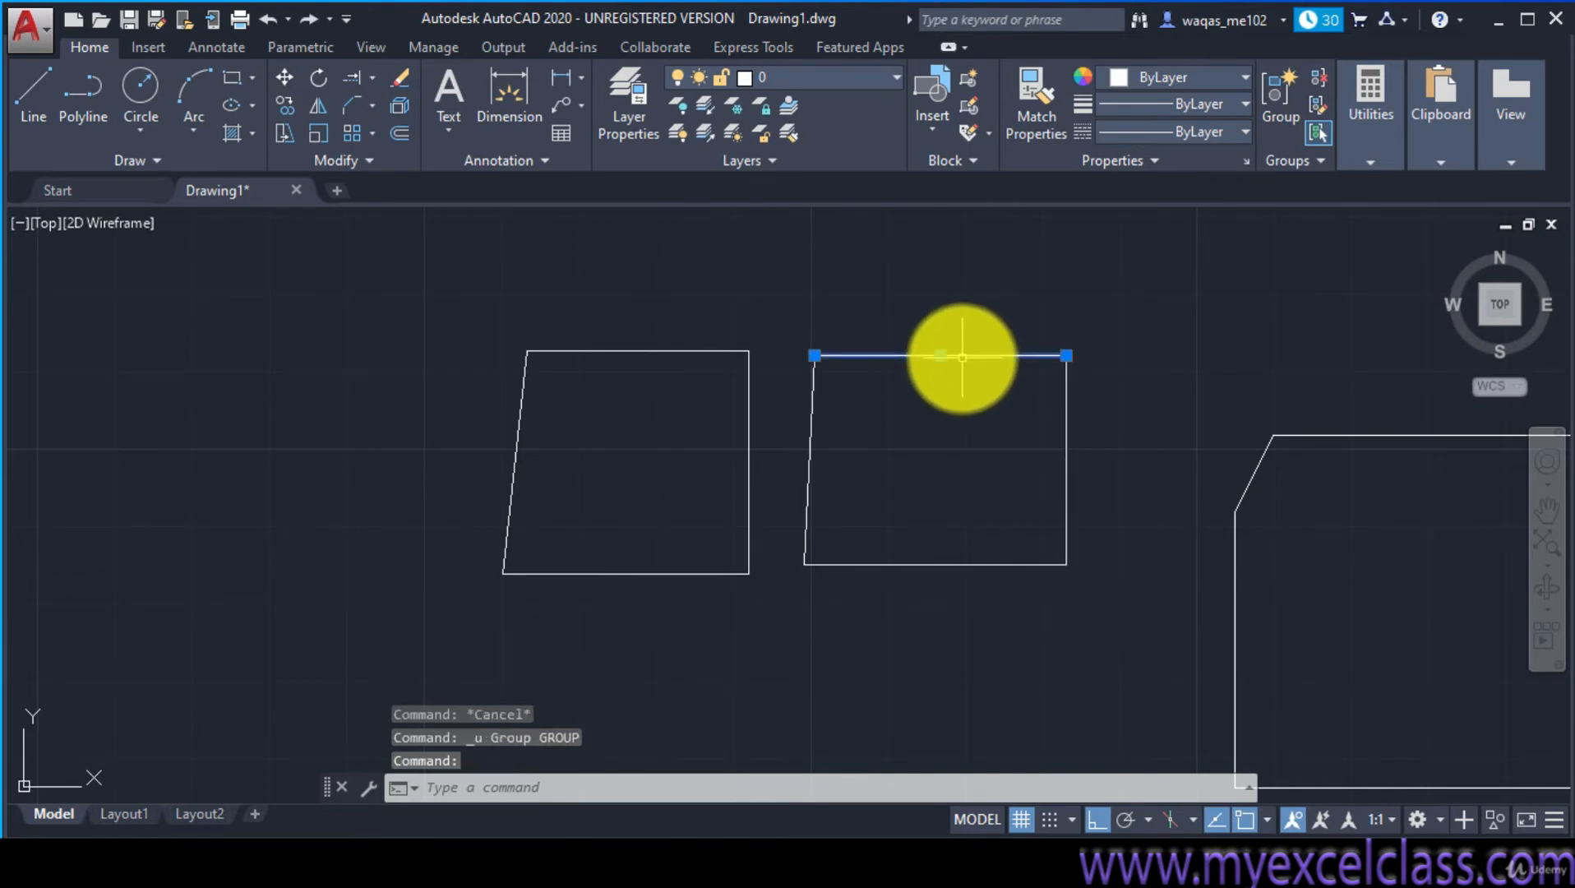
{"action": "left_click", "coordinate": [1065, 395]}
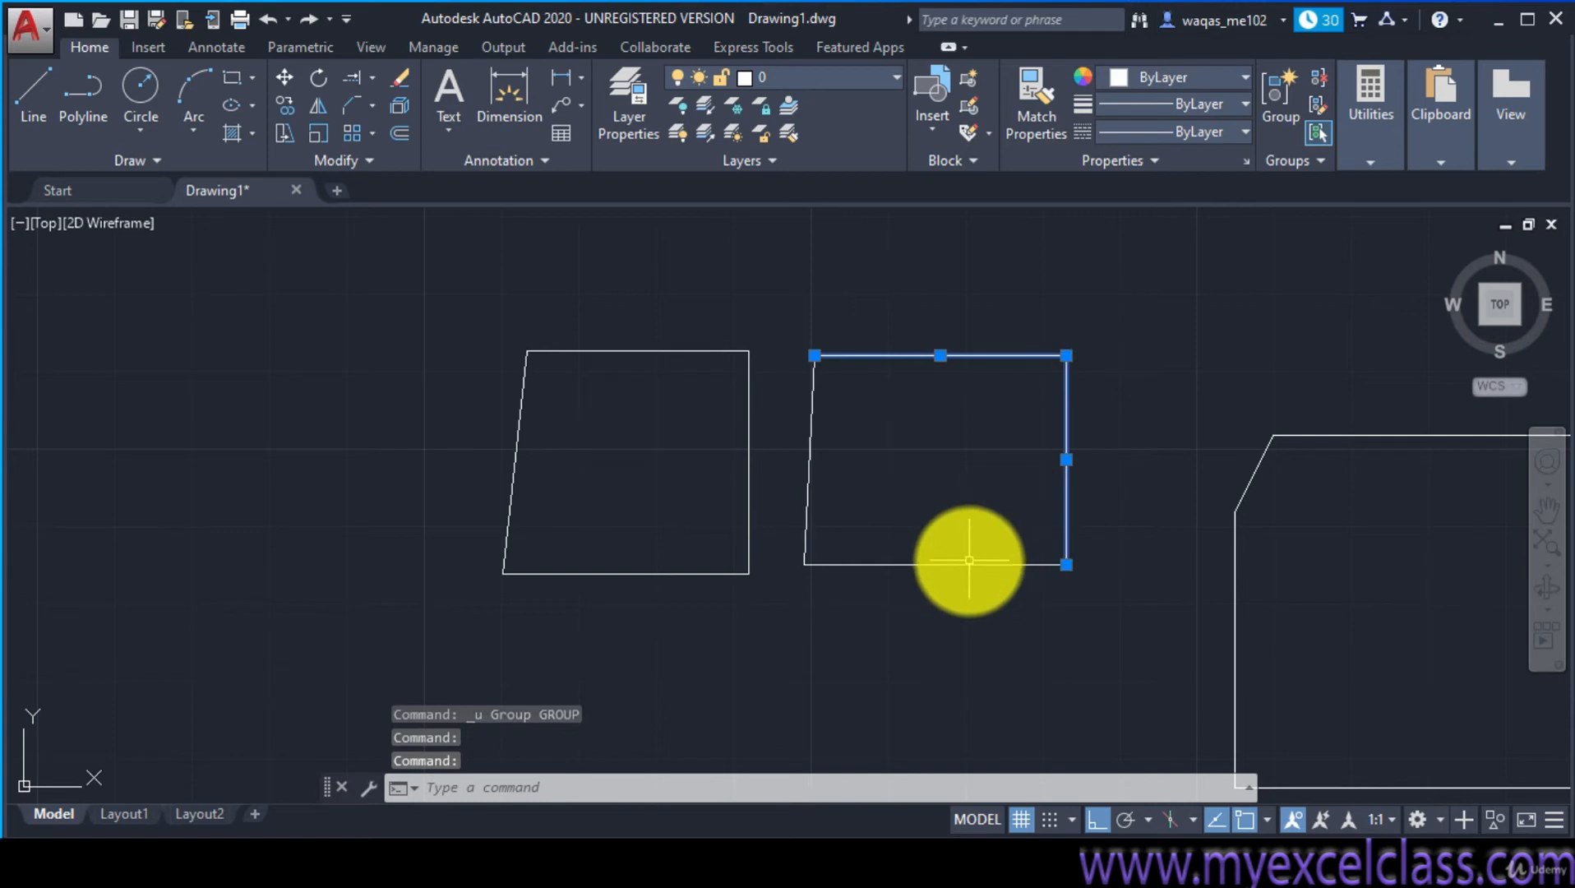
{"action": "key", "text": "Escape"}
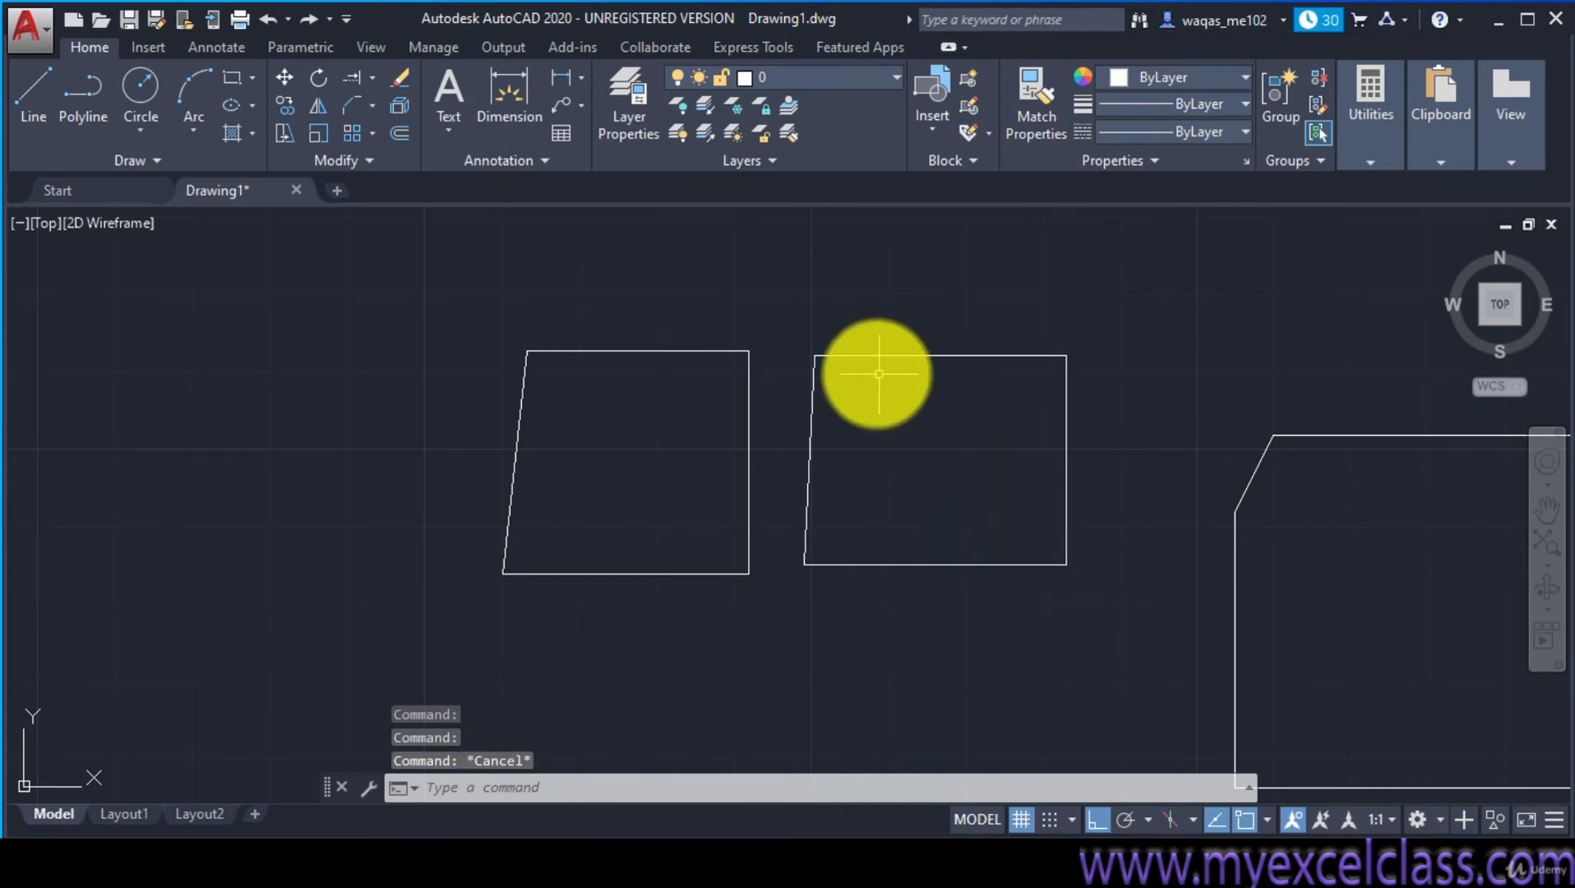
{"action": "left_click", "coordinate": [657, 353]}
{"action": "key", "text": "Escape"}
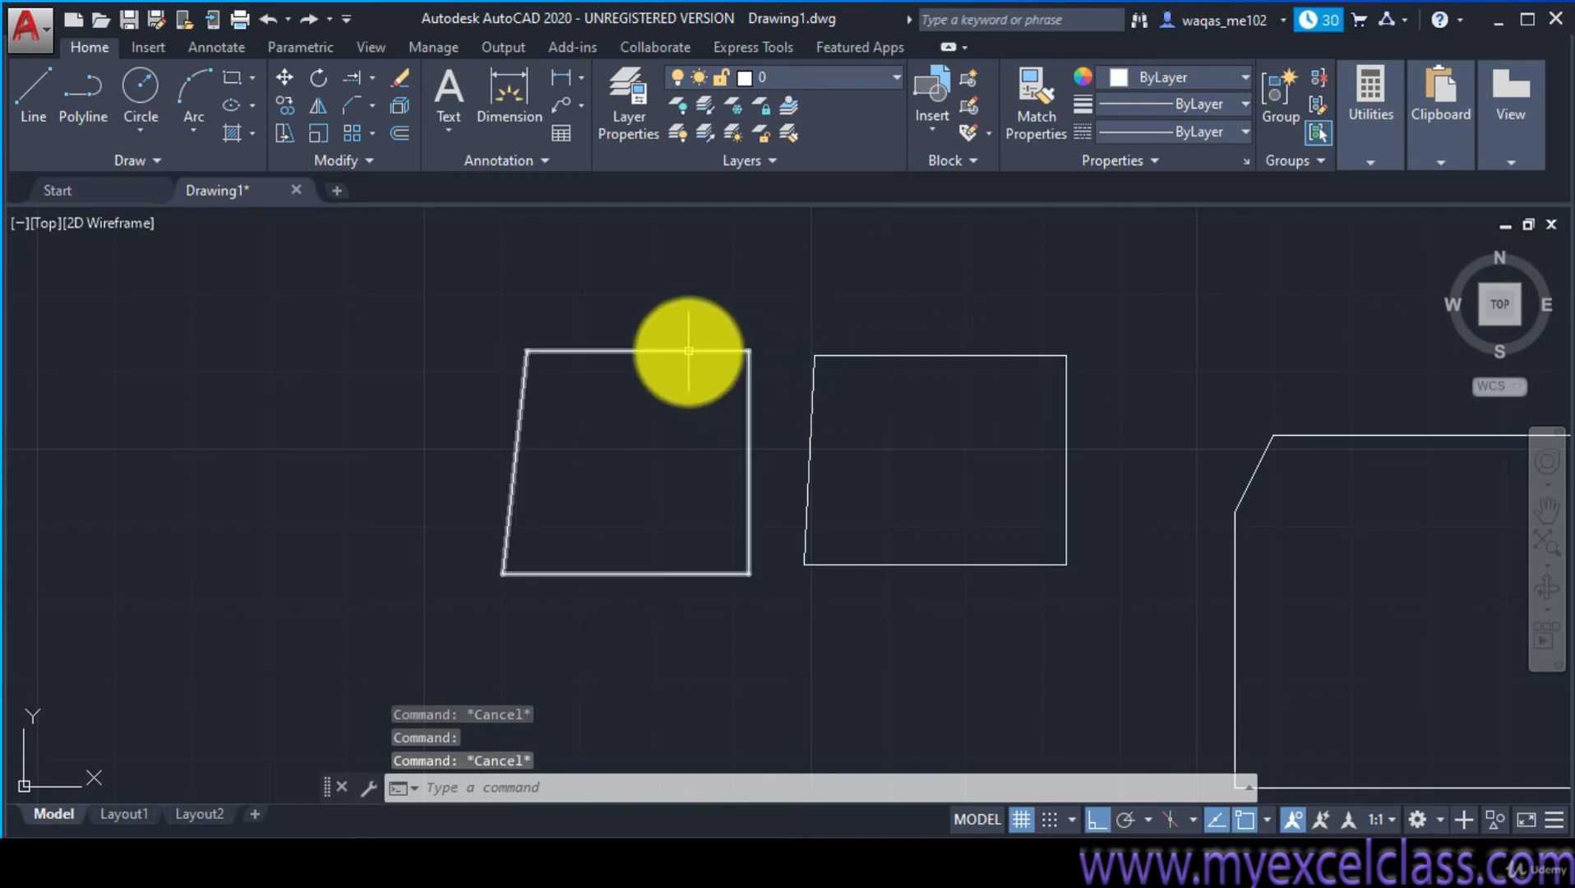
Erase the polyline shape and undo the erasure
{"action": "left_click", "coordinate": [645, 353]}
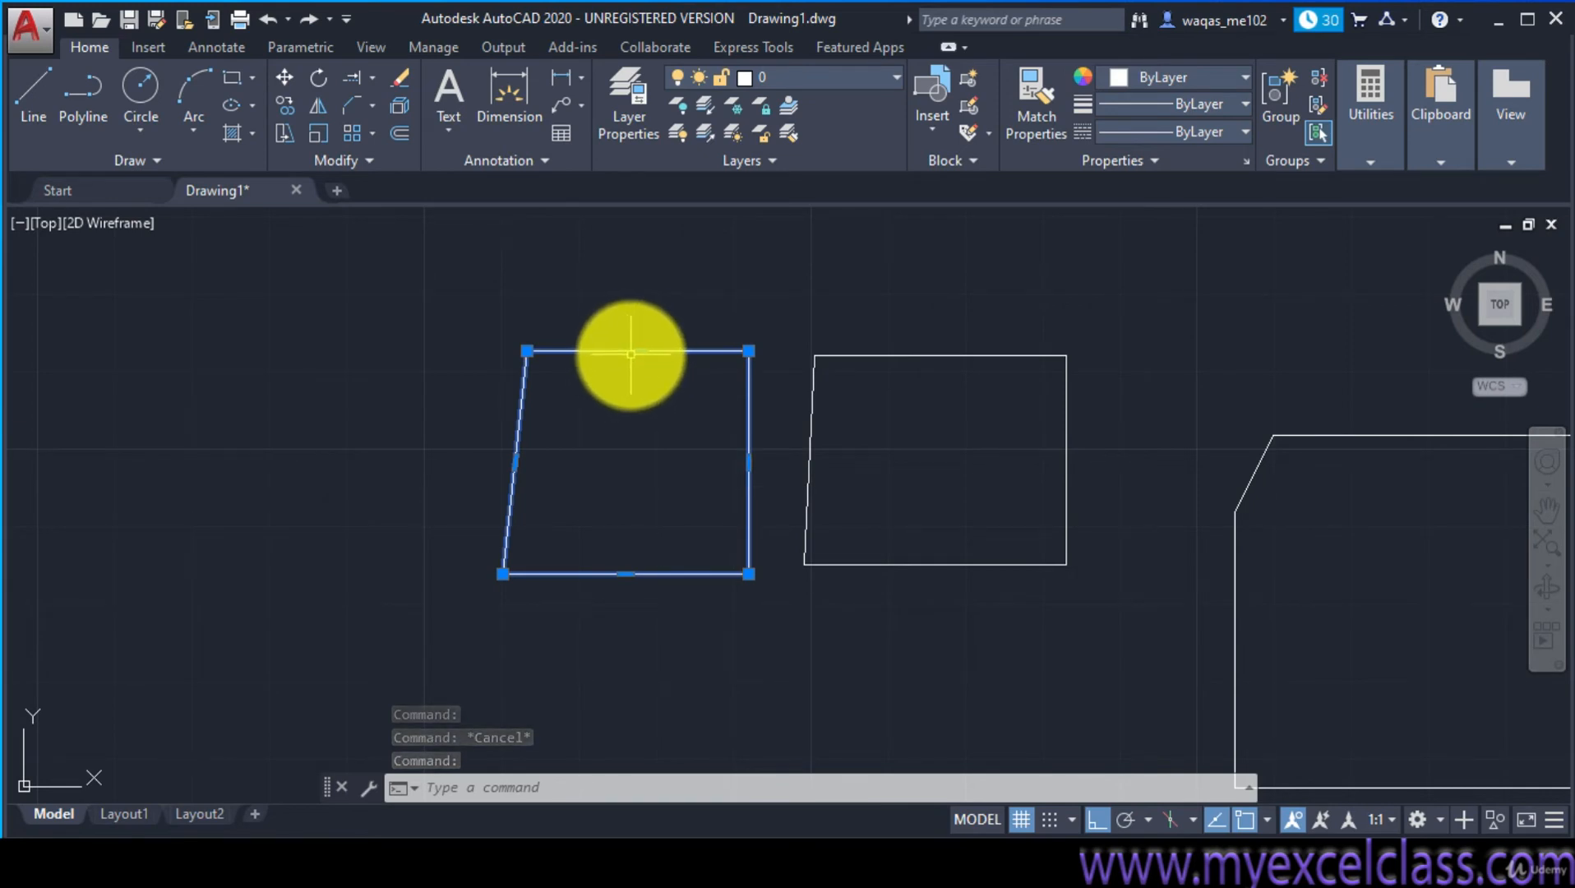
{"action": "key", "text": "Delete"}
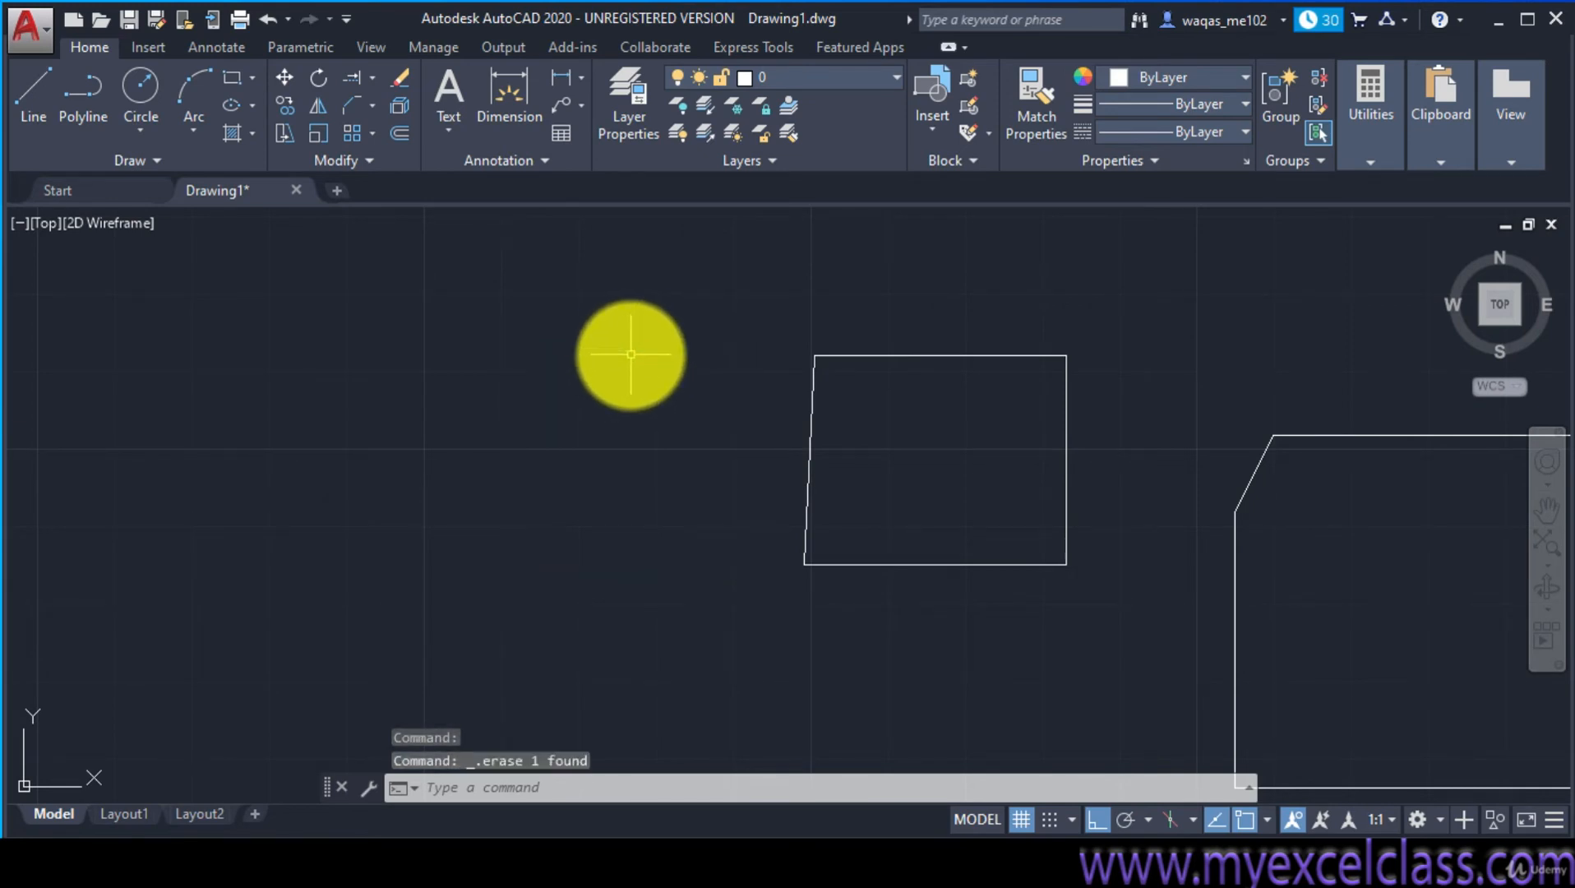
{"action": "key", "text": "ctrl+z"}
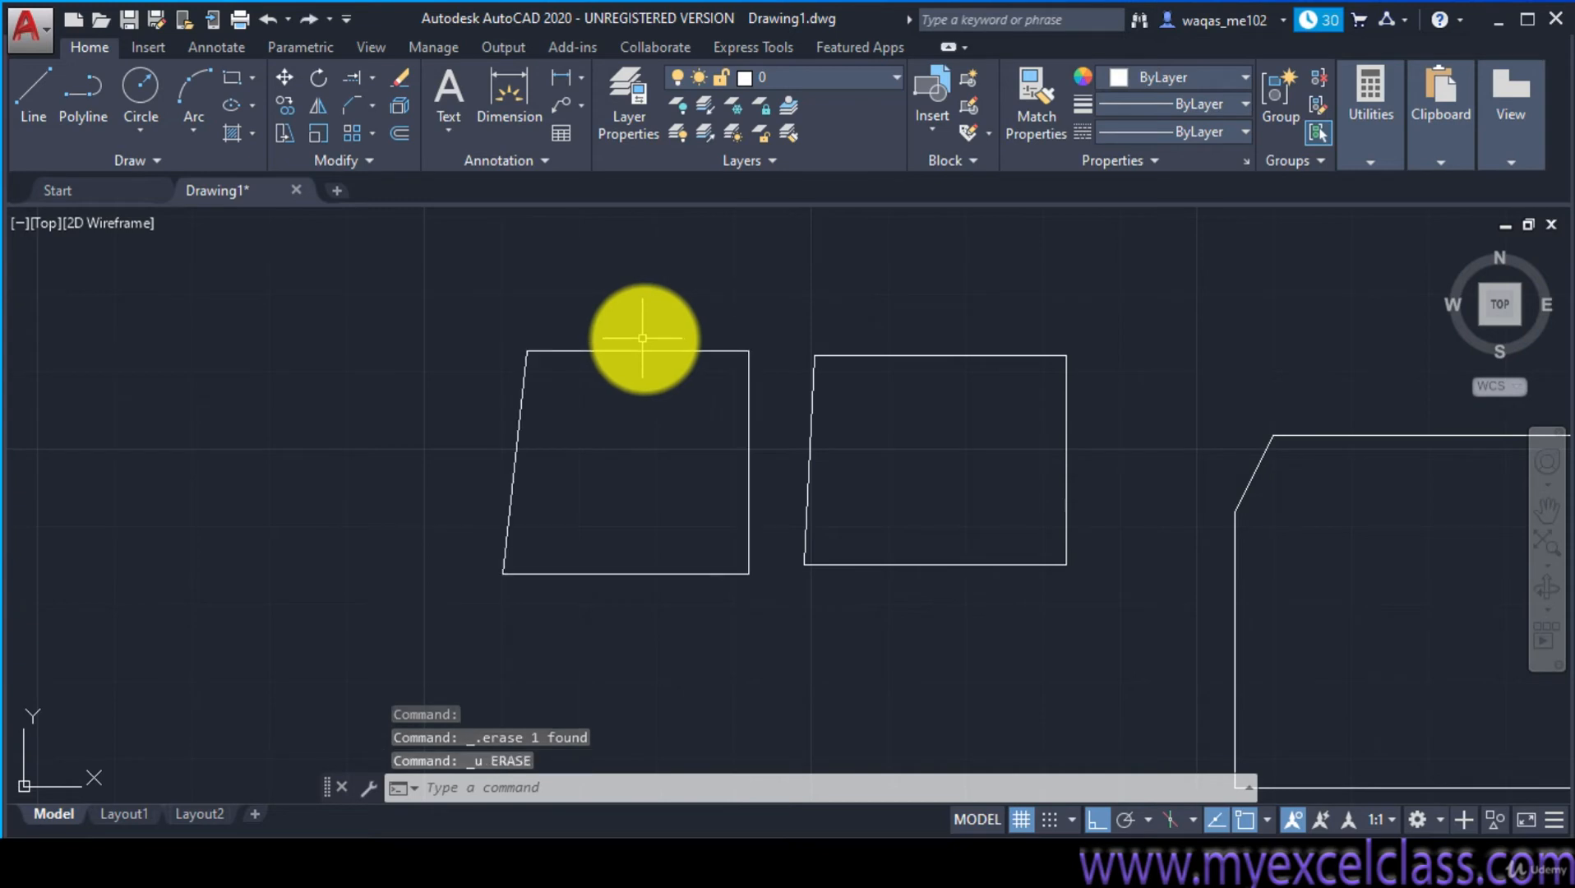
Erase the top line of the line-drawn shape and undo the erasure
{"action": "left_click", "coordinate": [947, 355]}
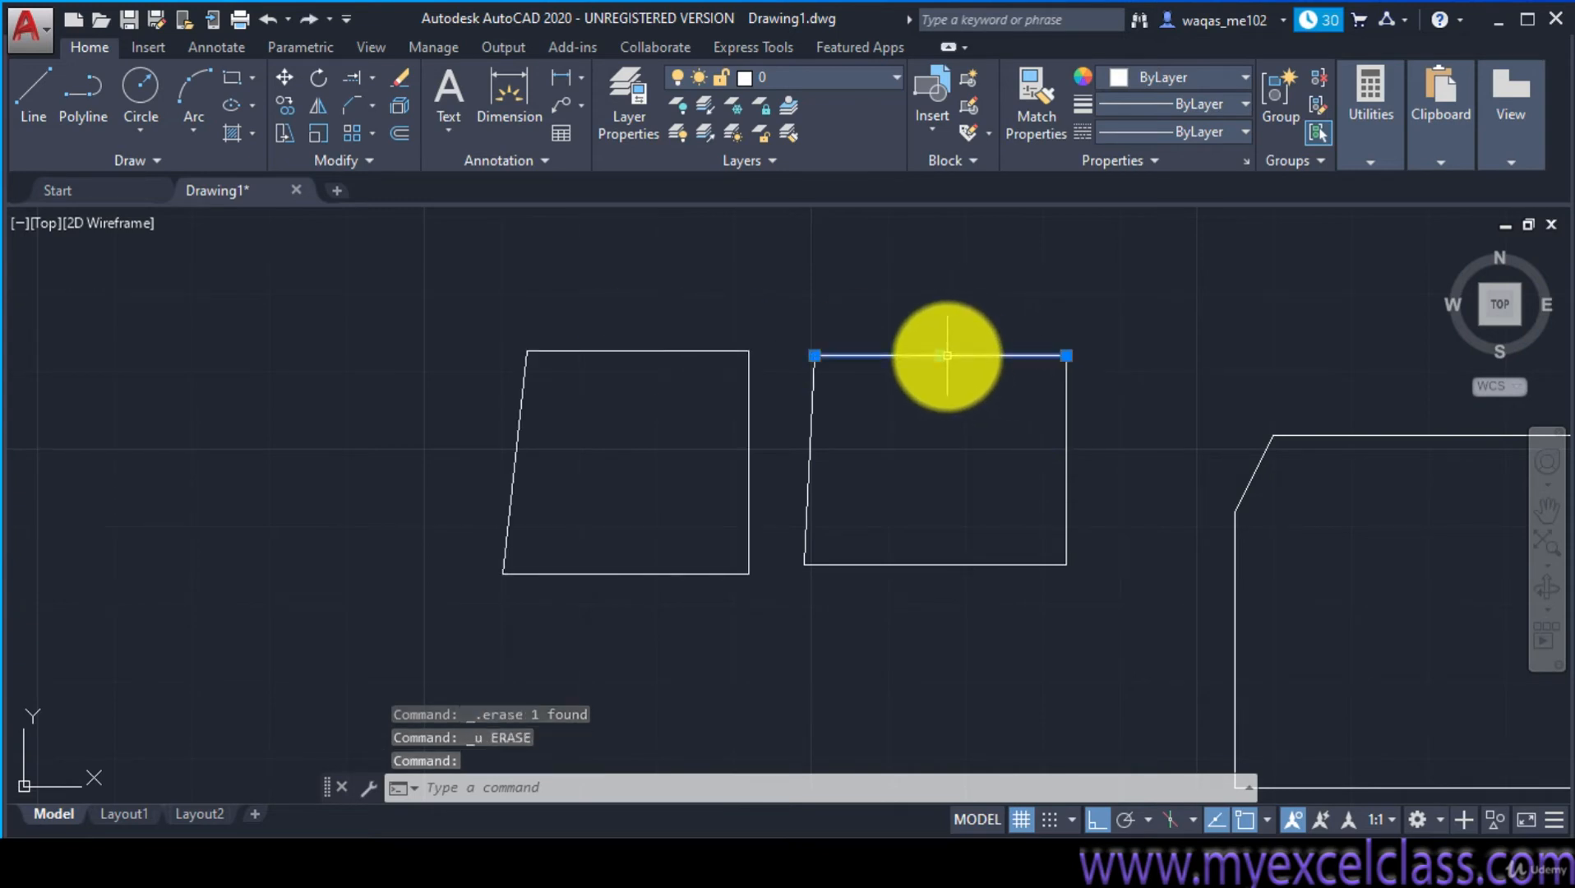
{"action": "key", "text": "Delete"}
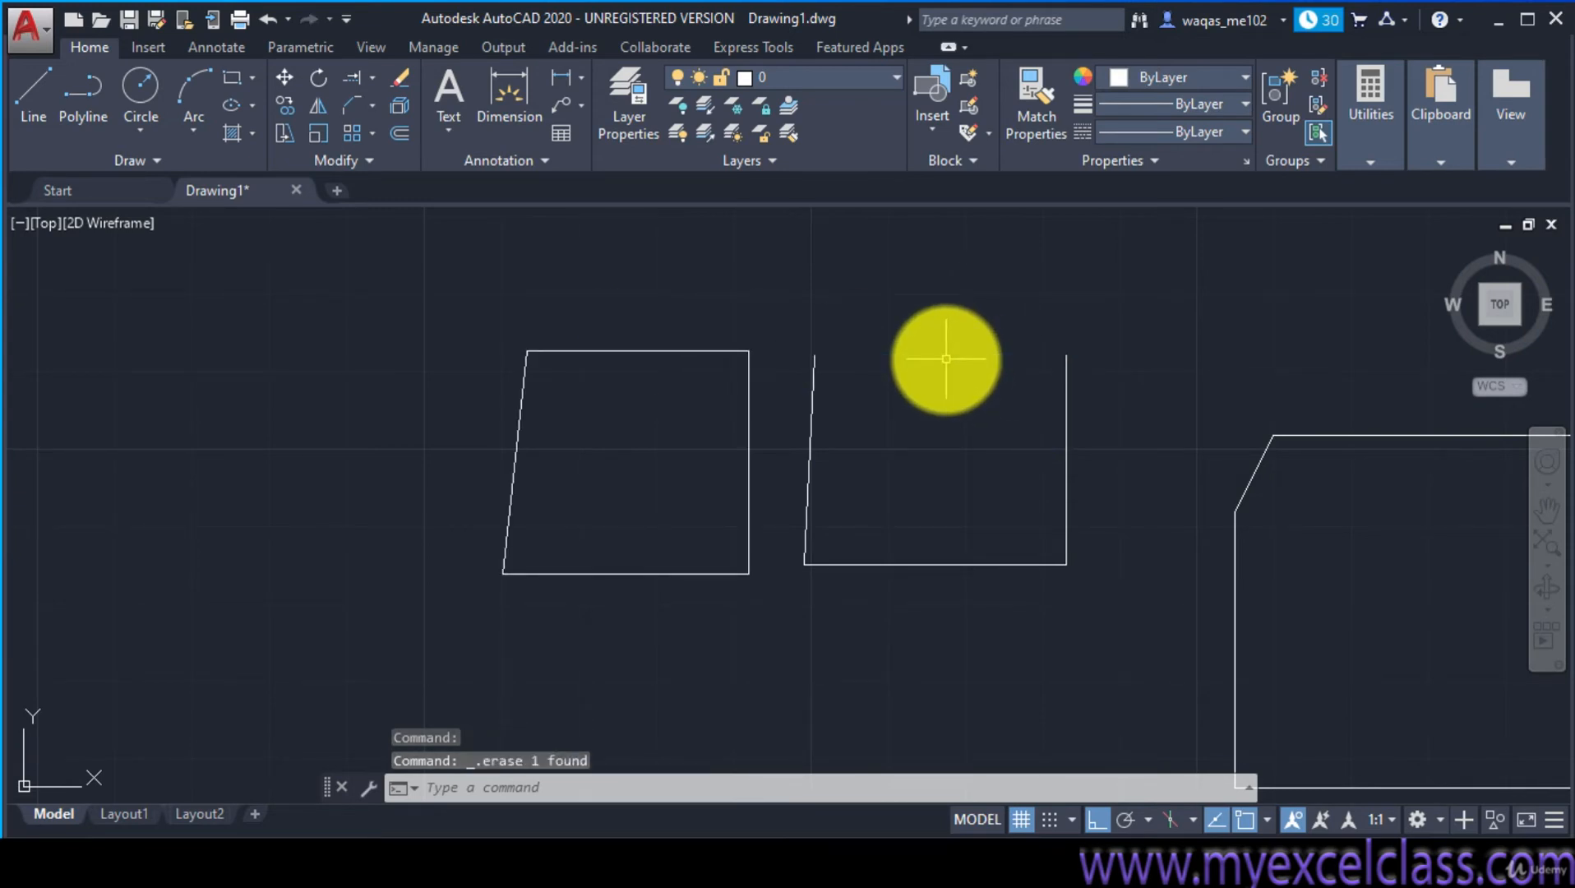
{"action": "key", "text": "ctrl+z"}
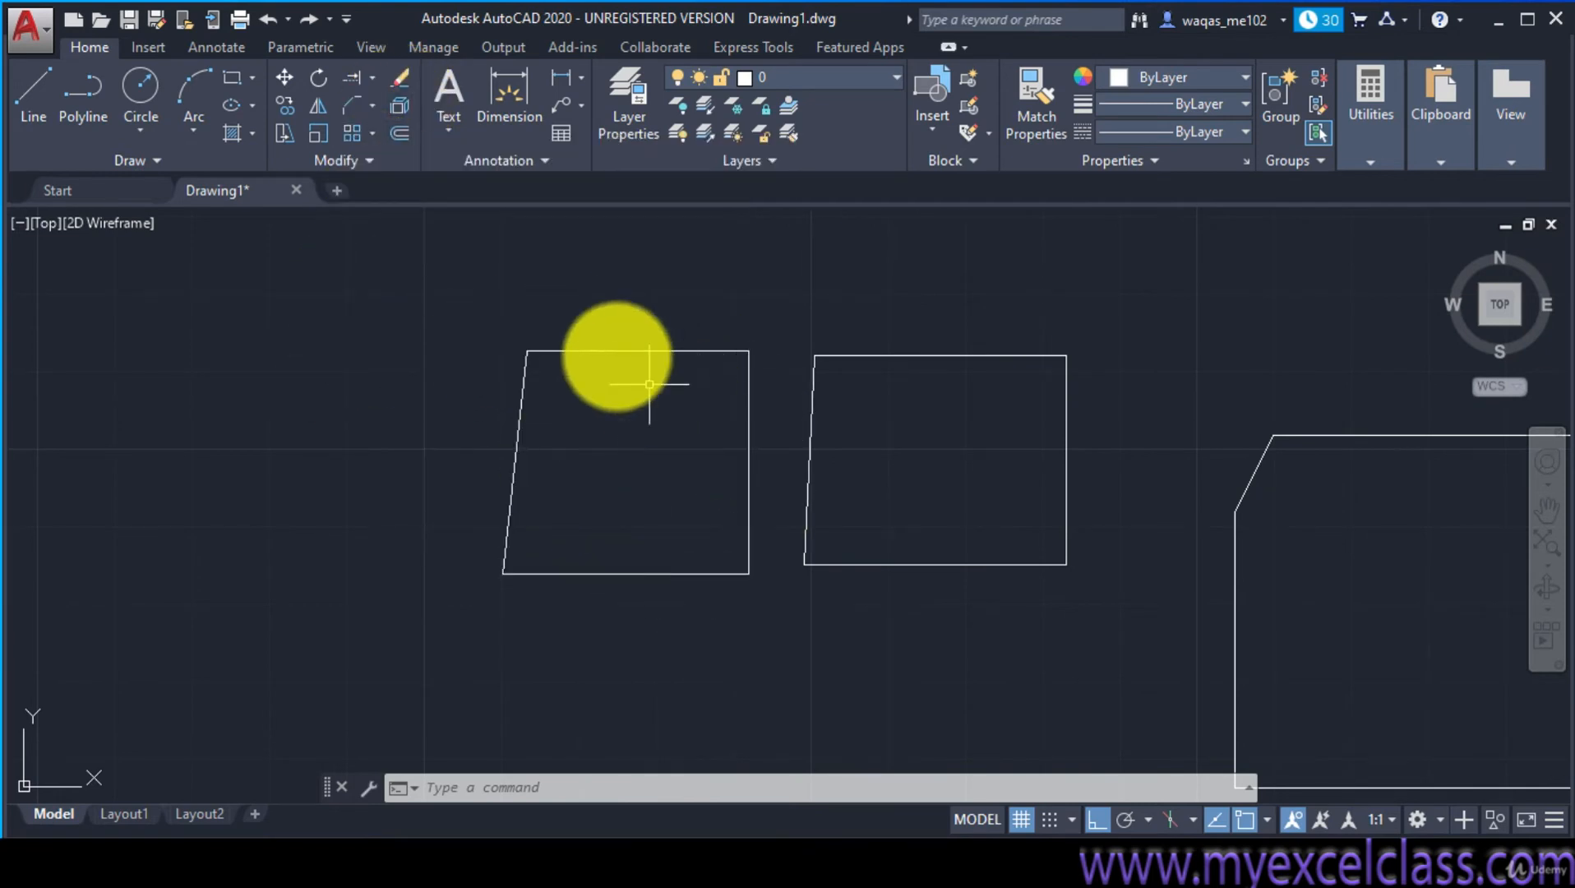
Explode the closed polyline shape into separate line segments
{"action": "left_click", "coordinate": [407, 117]}
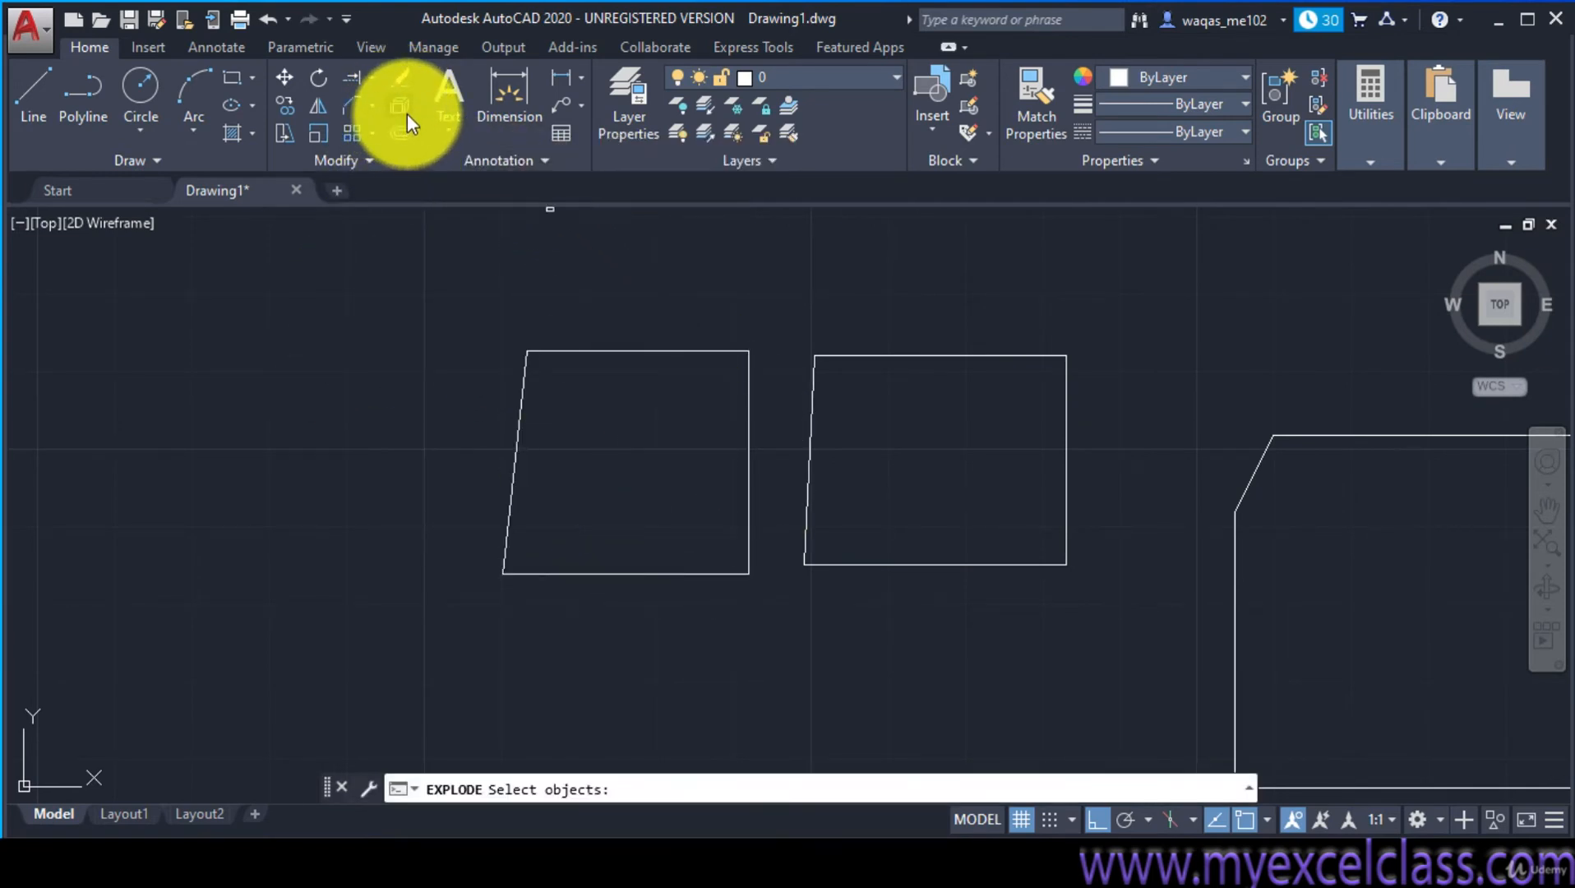
{"action": "left_click", "coordinate": [642, 351]}
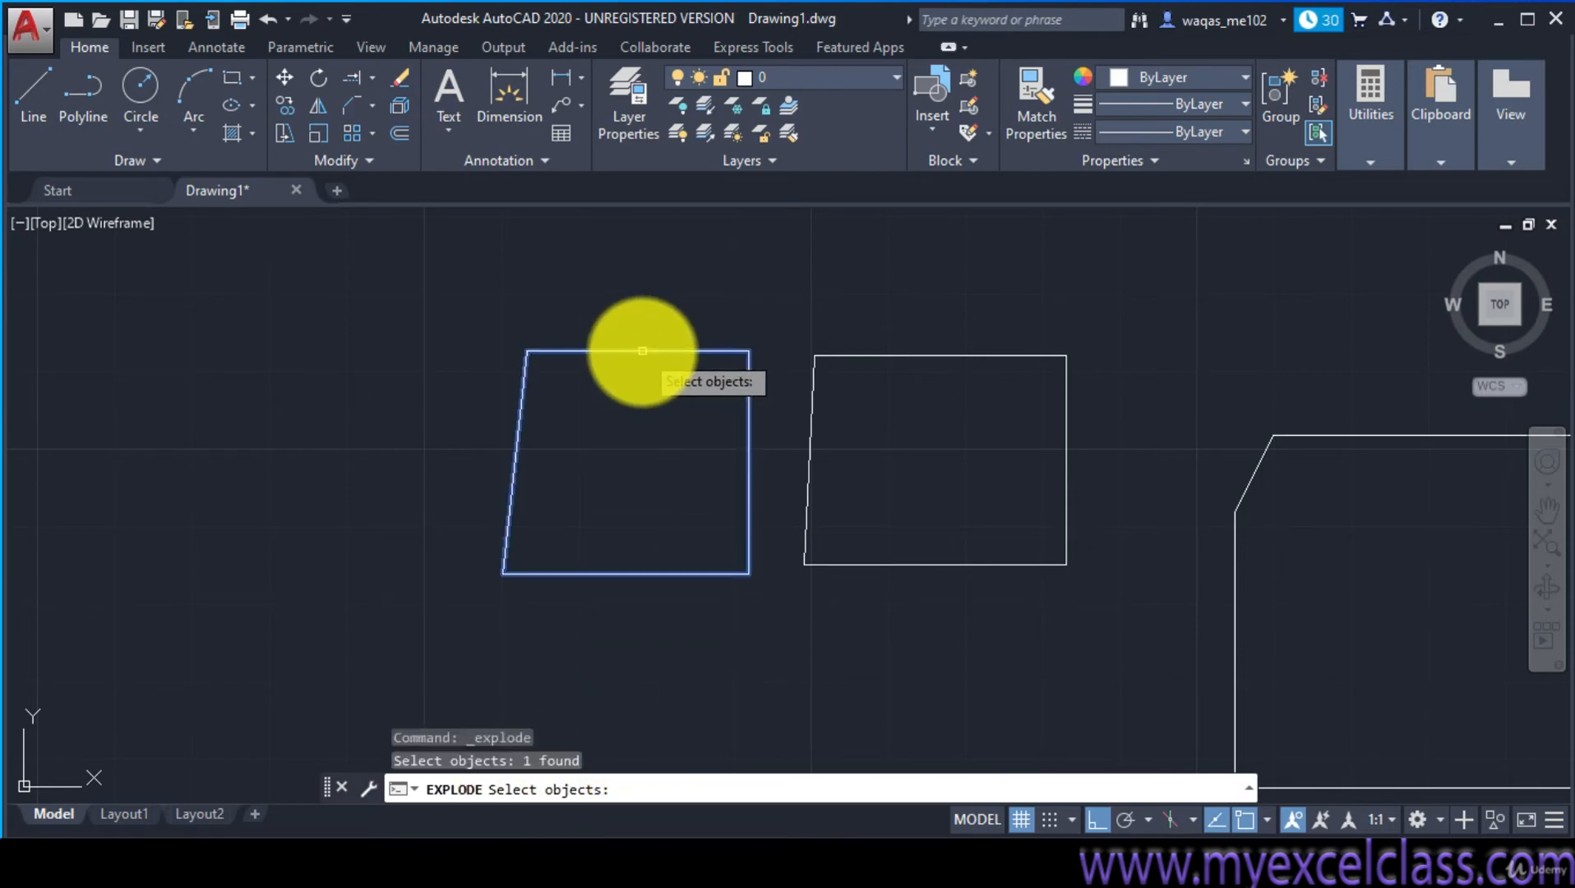
{"action": "key", "text": "Return"}
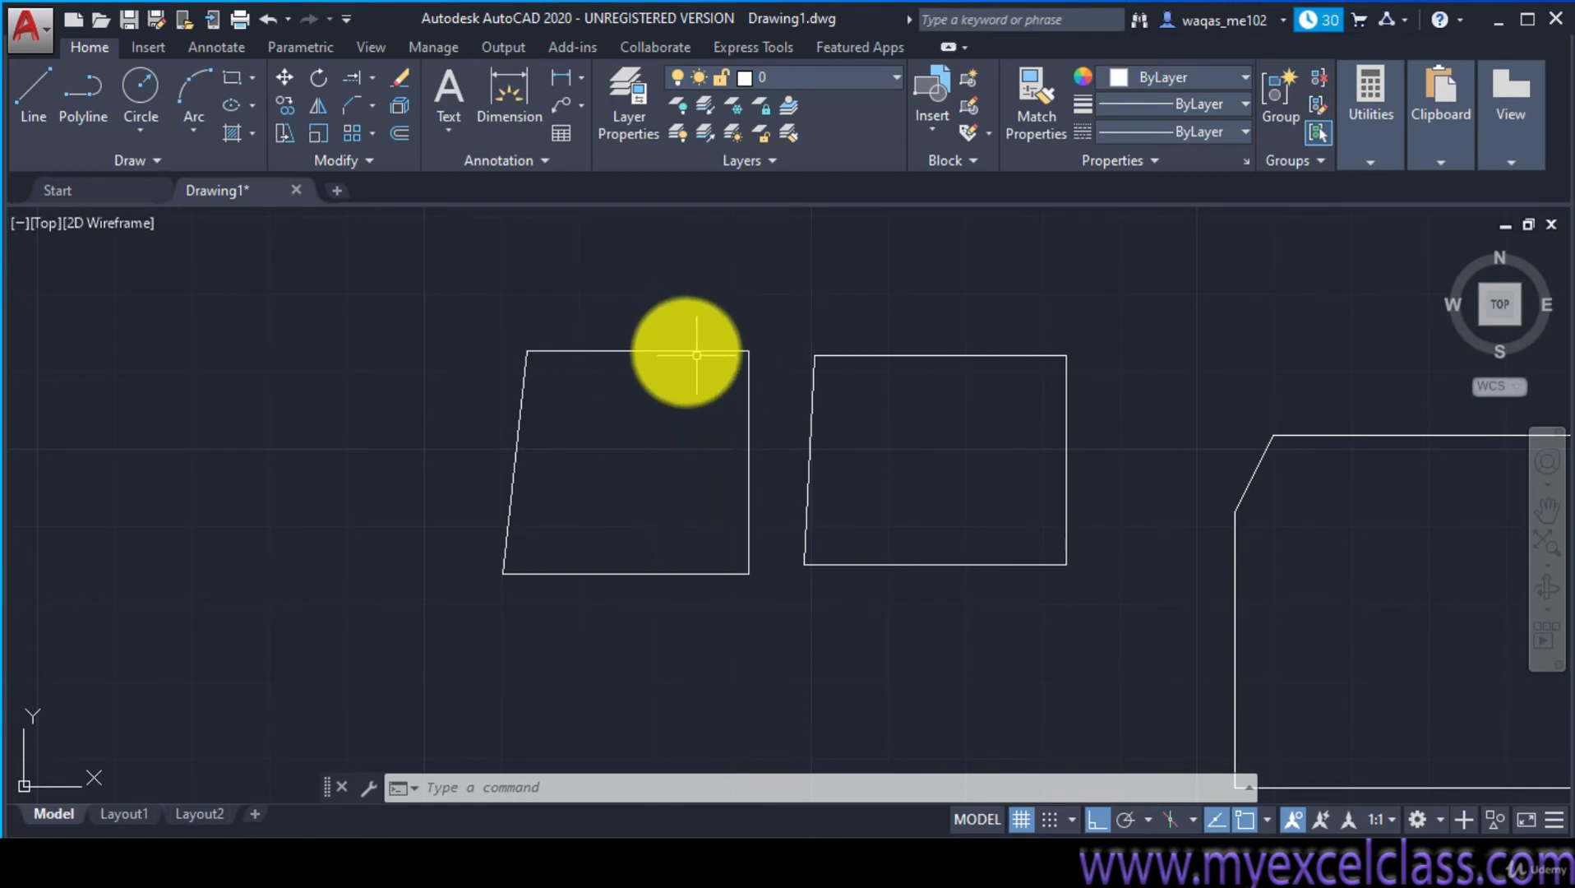
Select the top, right and slanted left lines of the exploded shape one by one to check that they are separate objects
{"action": "scroll", "coordinate": [663, 350], "scroll_direction": "up", "scroll_amount": 4}
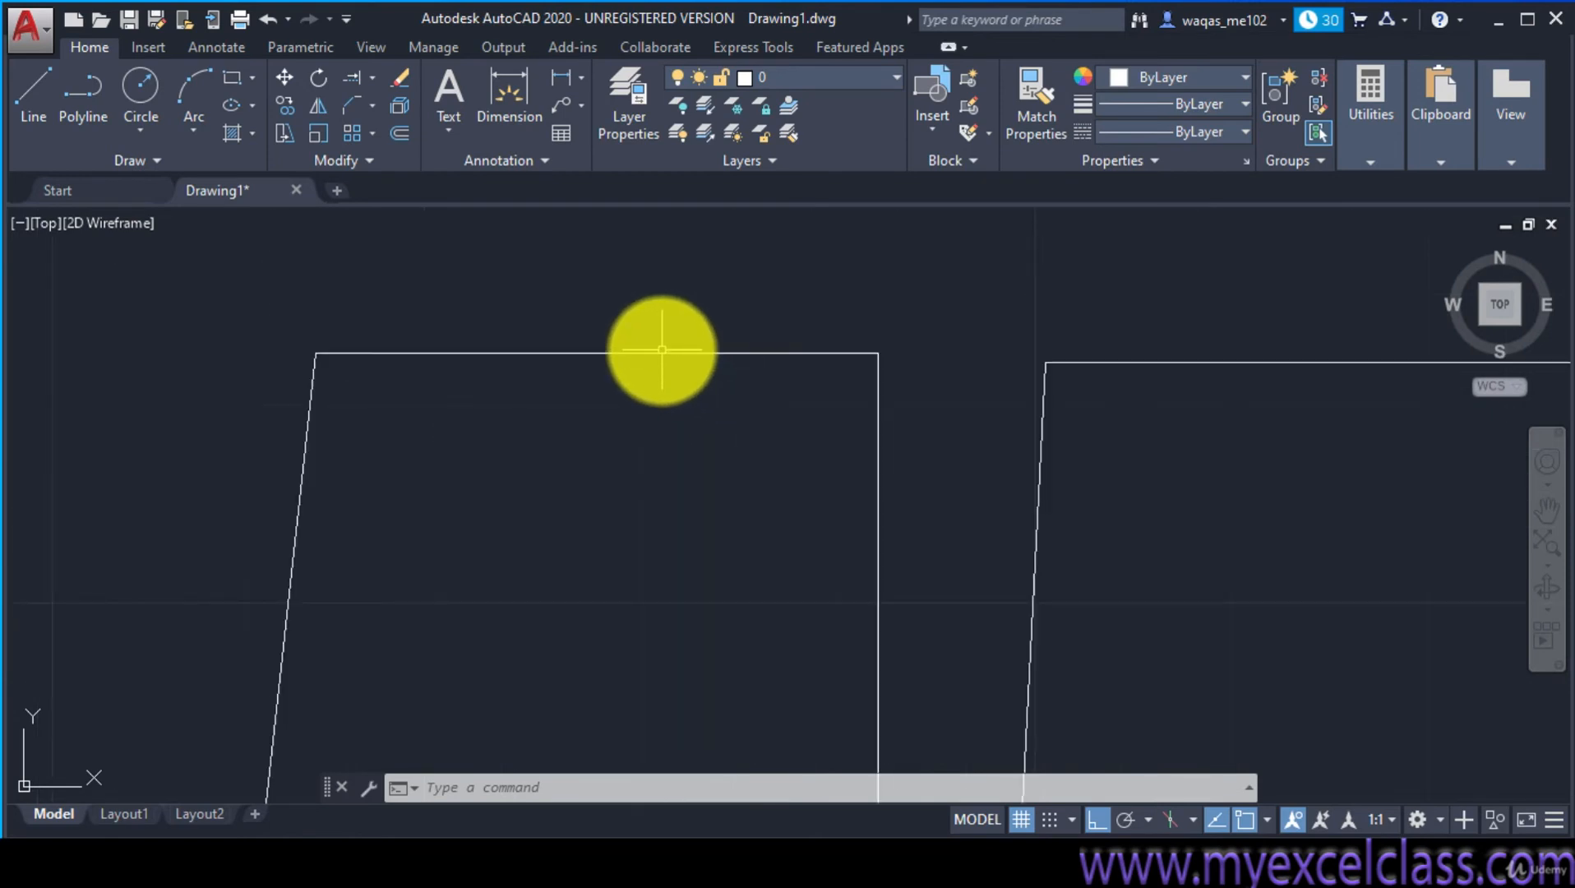
{"action": "left_click", "coordinate": [599, 354]}
{"action": "left_click", "coordinate": [878, 491]}
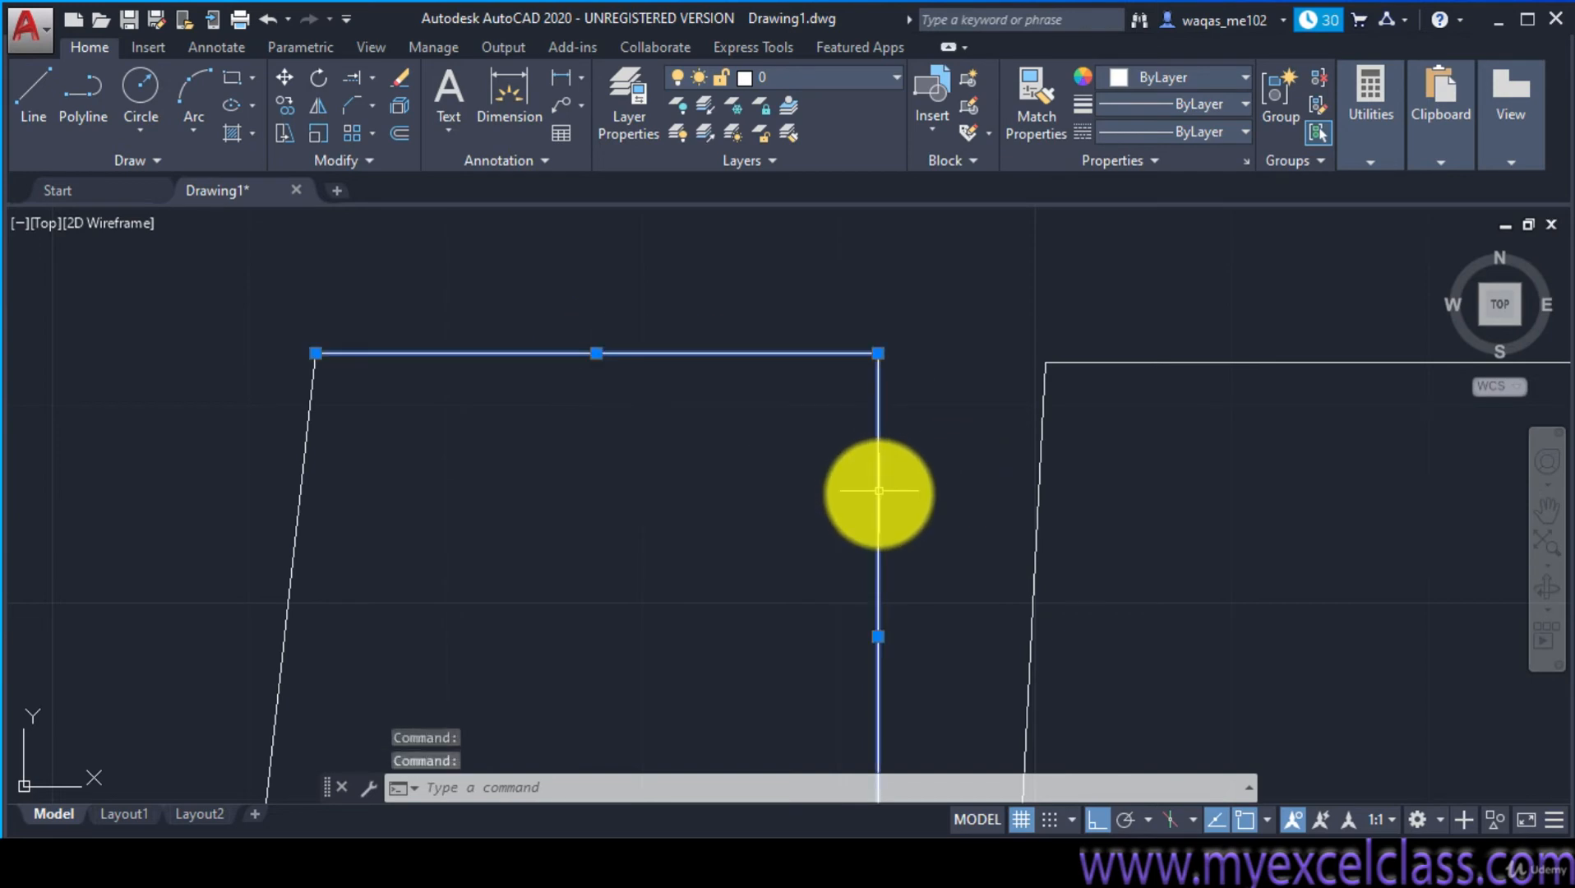
{"action": "left_click", "coordinate": [298, 509]}
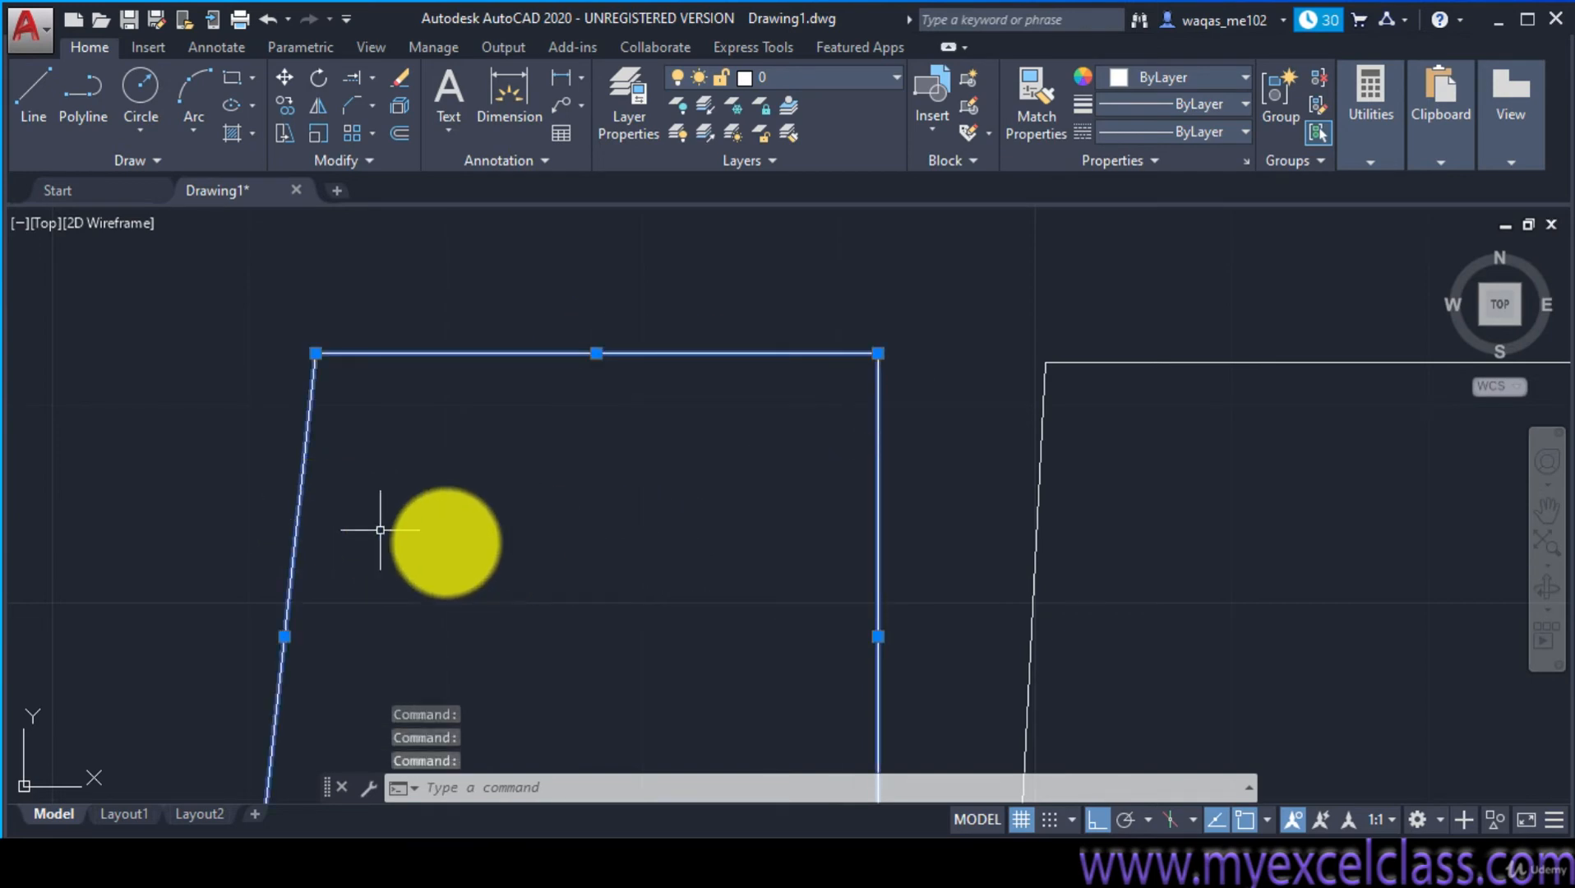
{"action": "scroll", "coordinate": [379, 529], "scroll_direction": "down", "scroll_amount": 4}
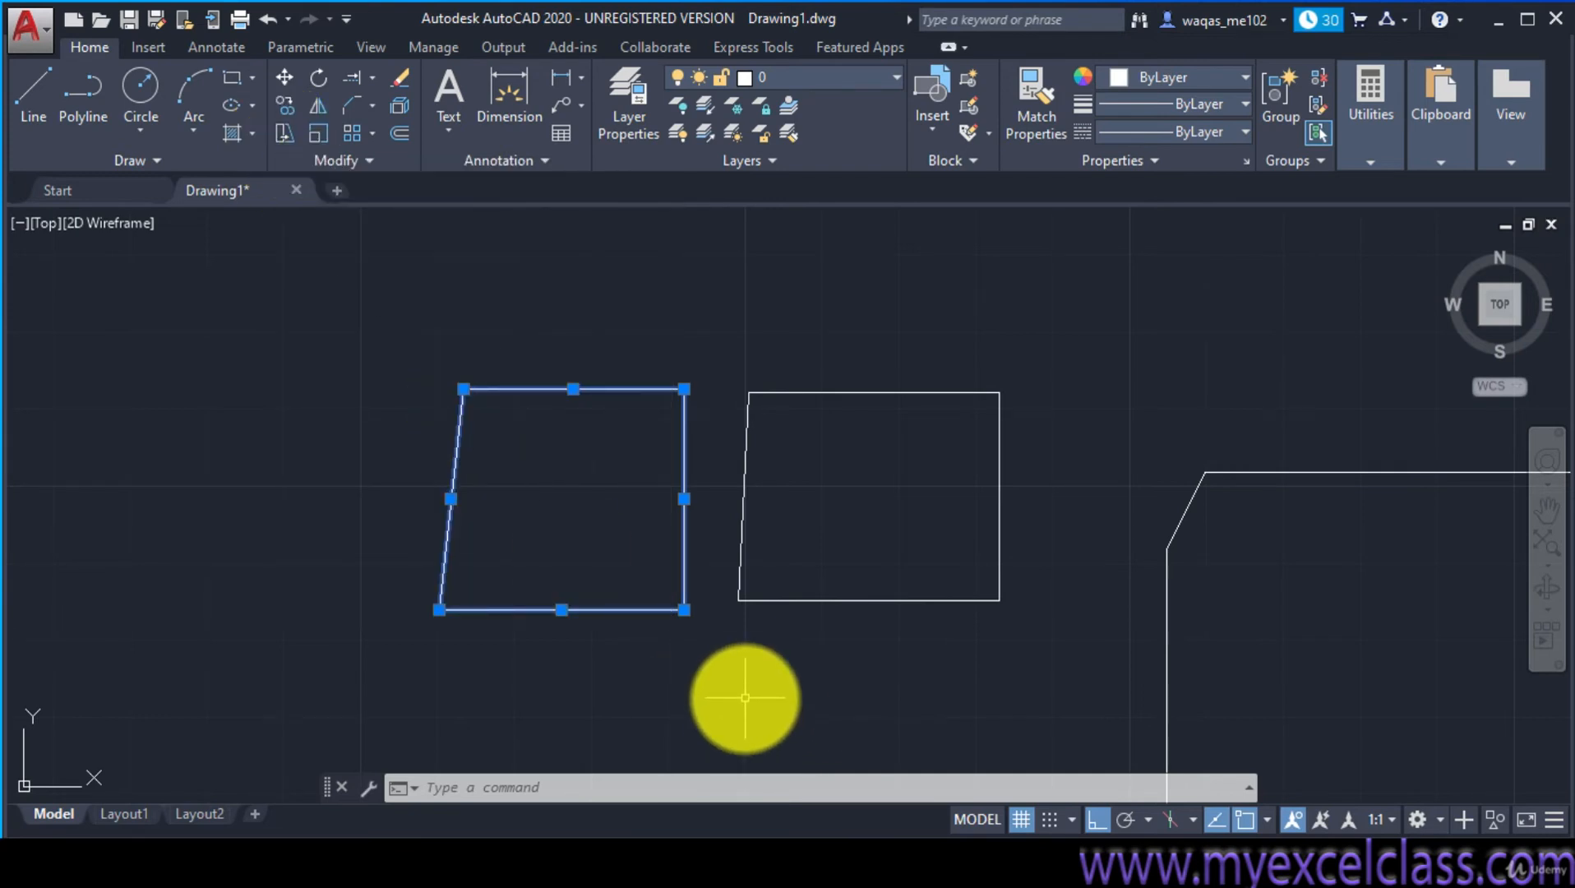
Erase everything in the drawing and draw a wide rectangle by two opposite corners
{"action": "key", "text": "ctrl+a"}
{"action": "key", "text": "Delete"}
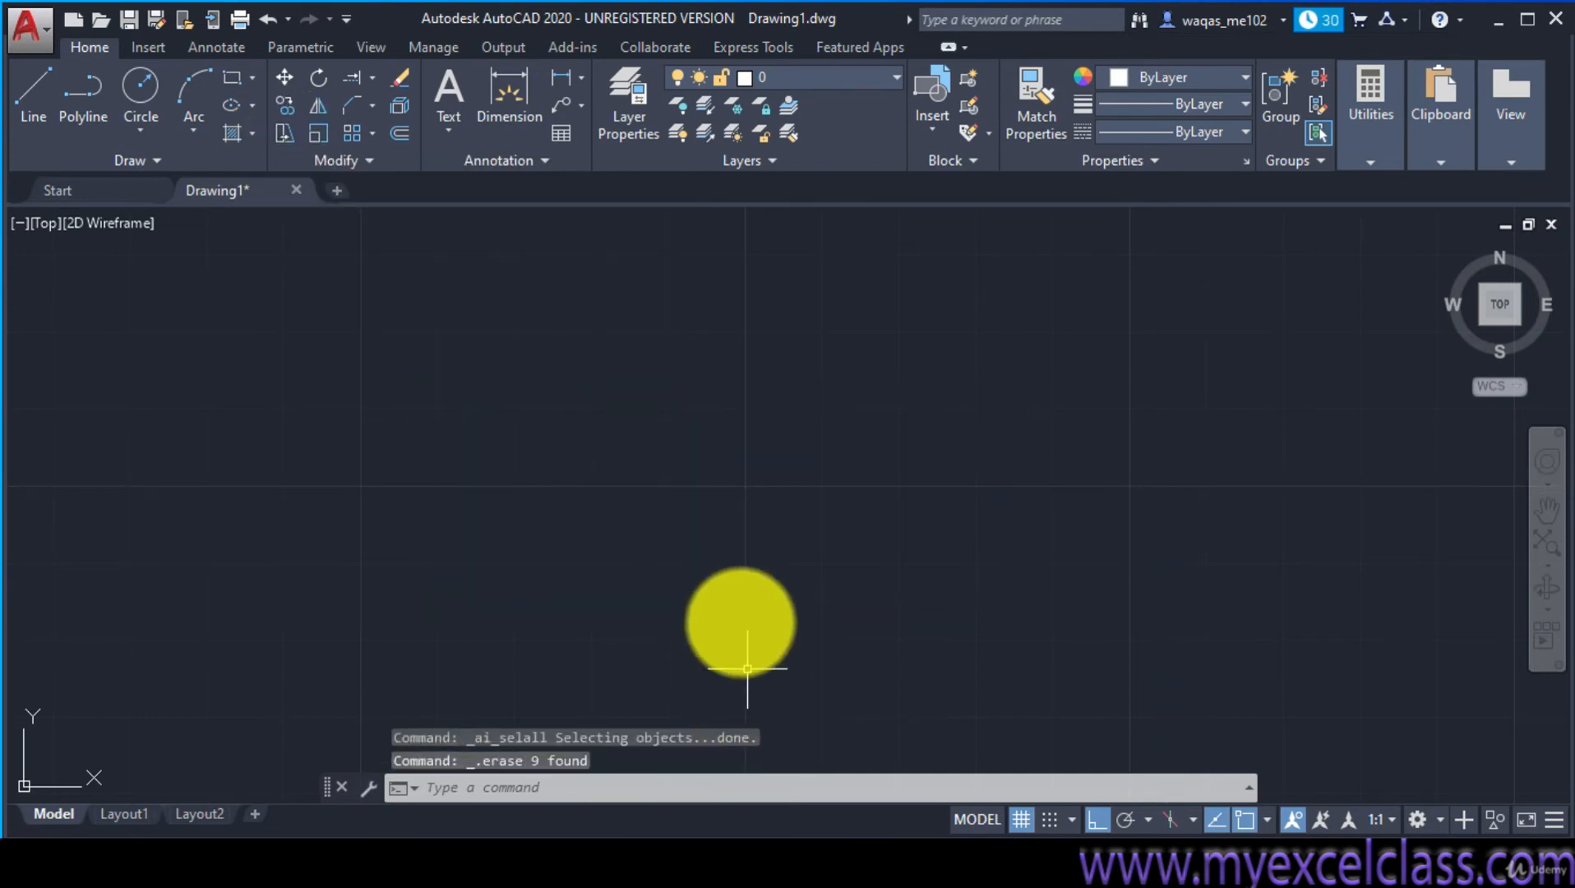
{"action": "left_click", "coordinate": [239, 88]}
{"action": "left_click", "coordinate": [371, 416]}
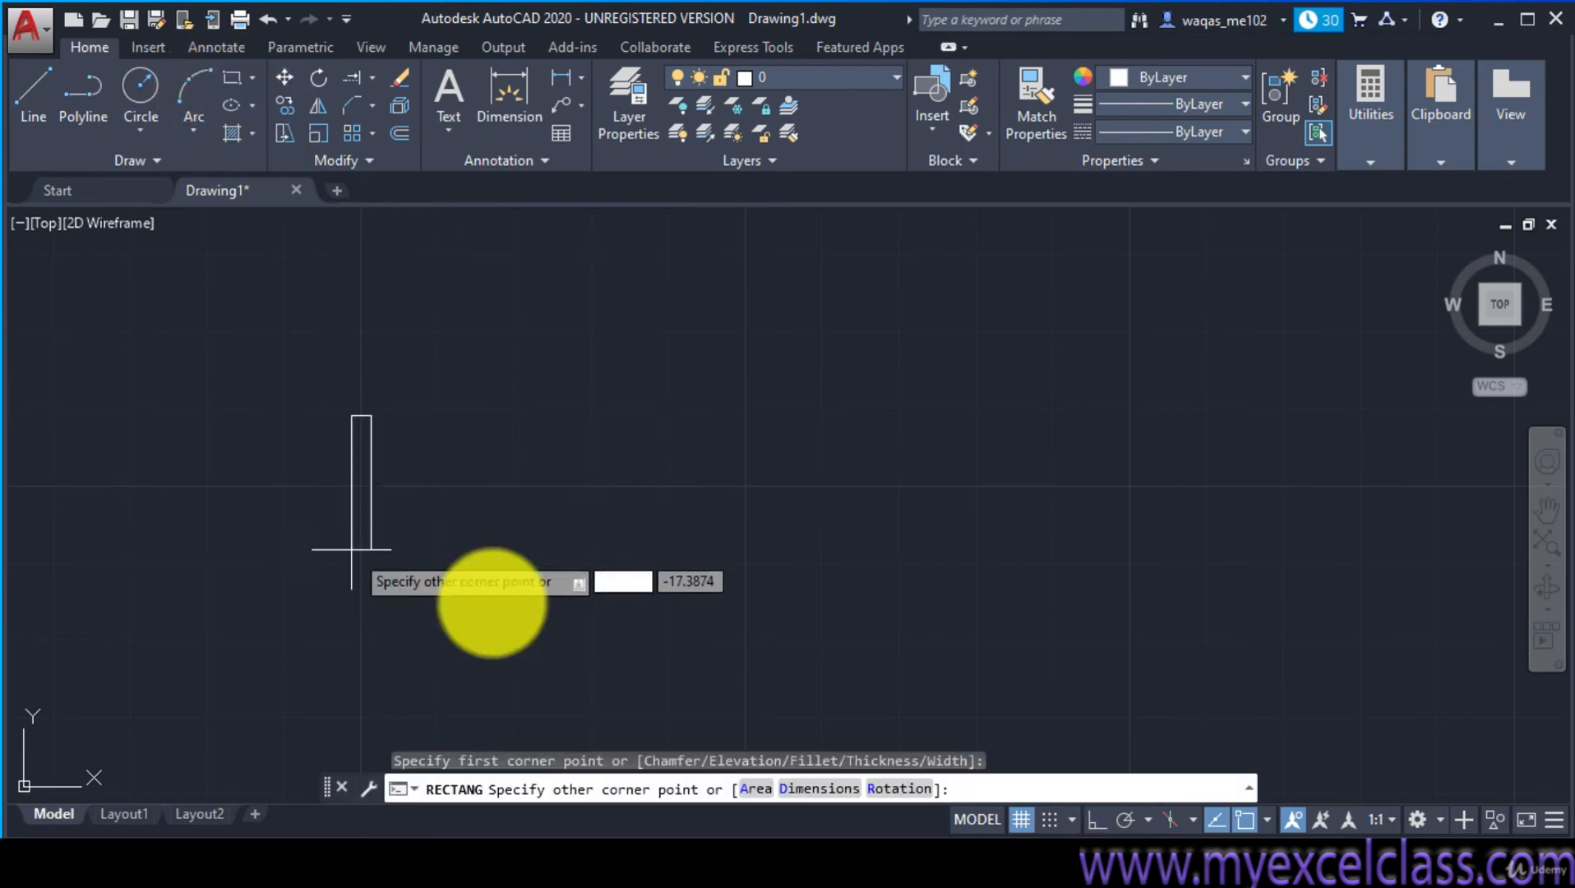
{"action": "left_click", "coordinate": [1040, 632]}
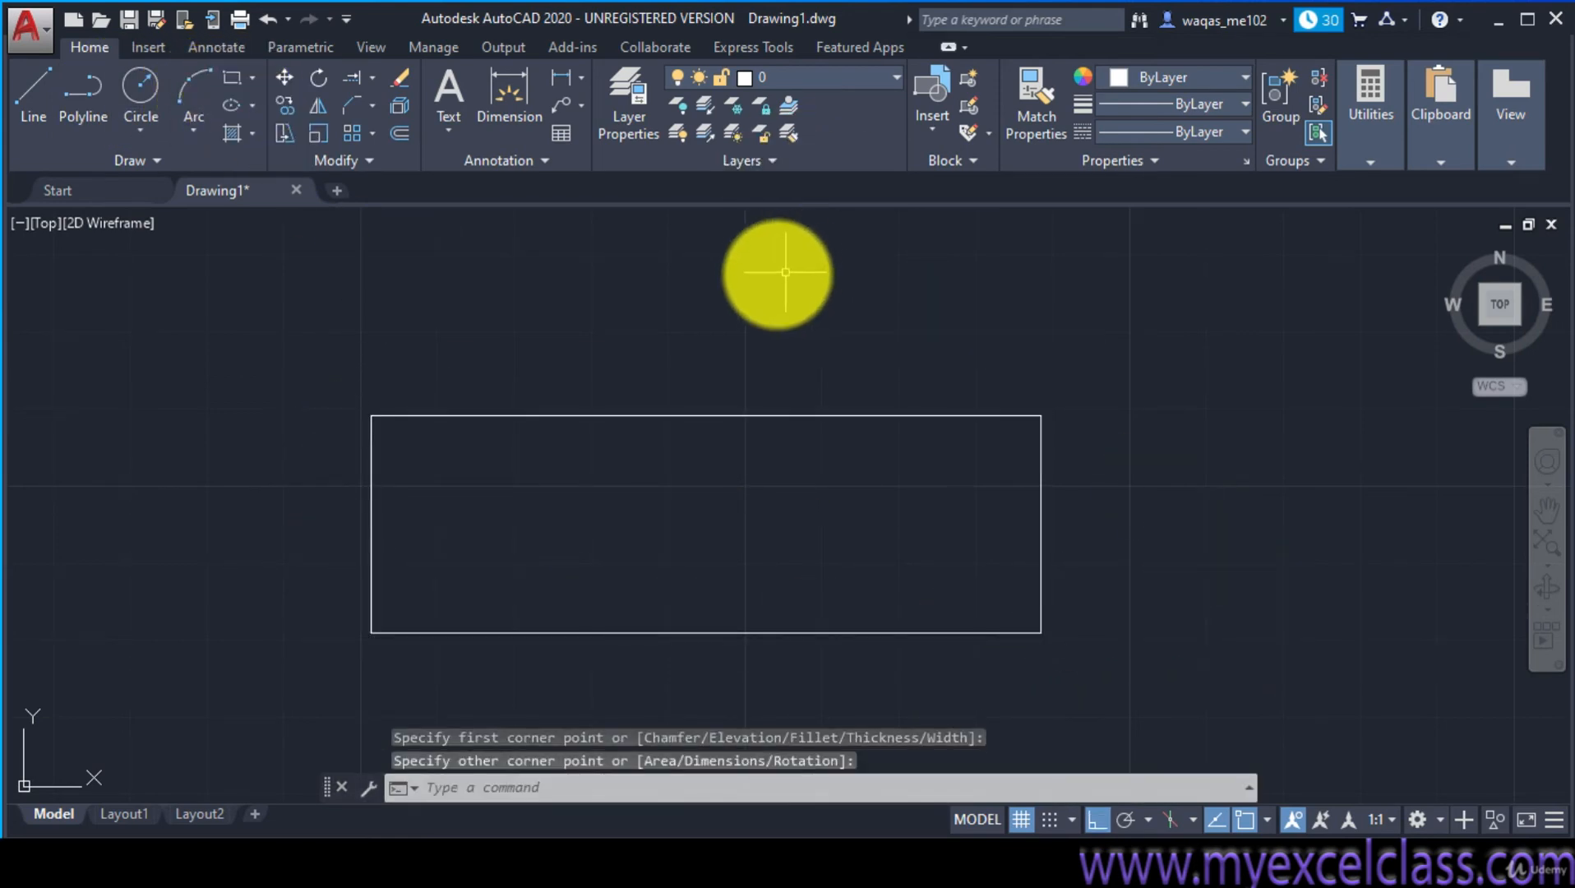
{"action": "middle_click_drag", "start_coordinate": [1184, 423], "coordinate": [1216, 300]}
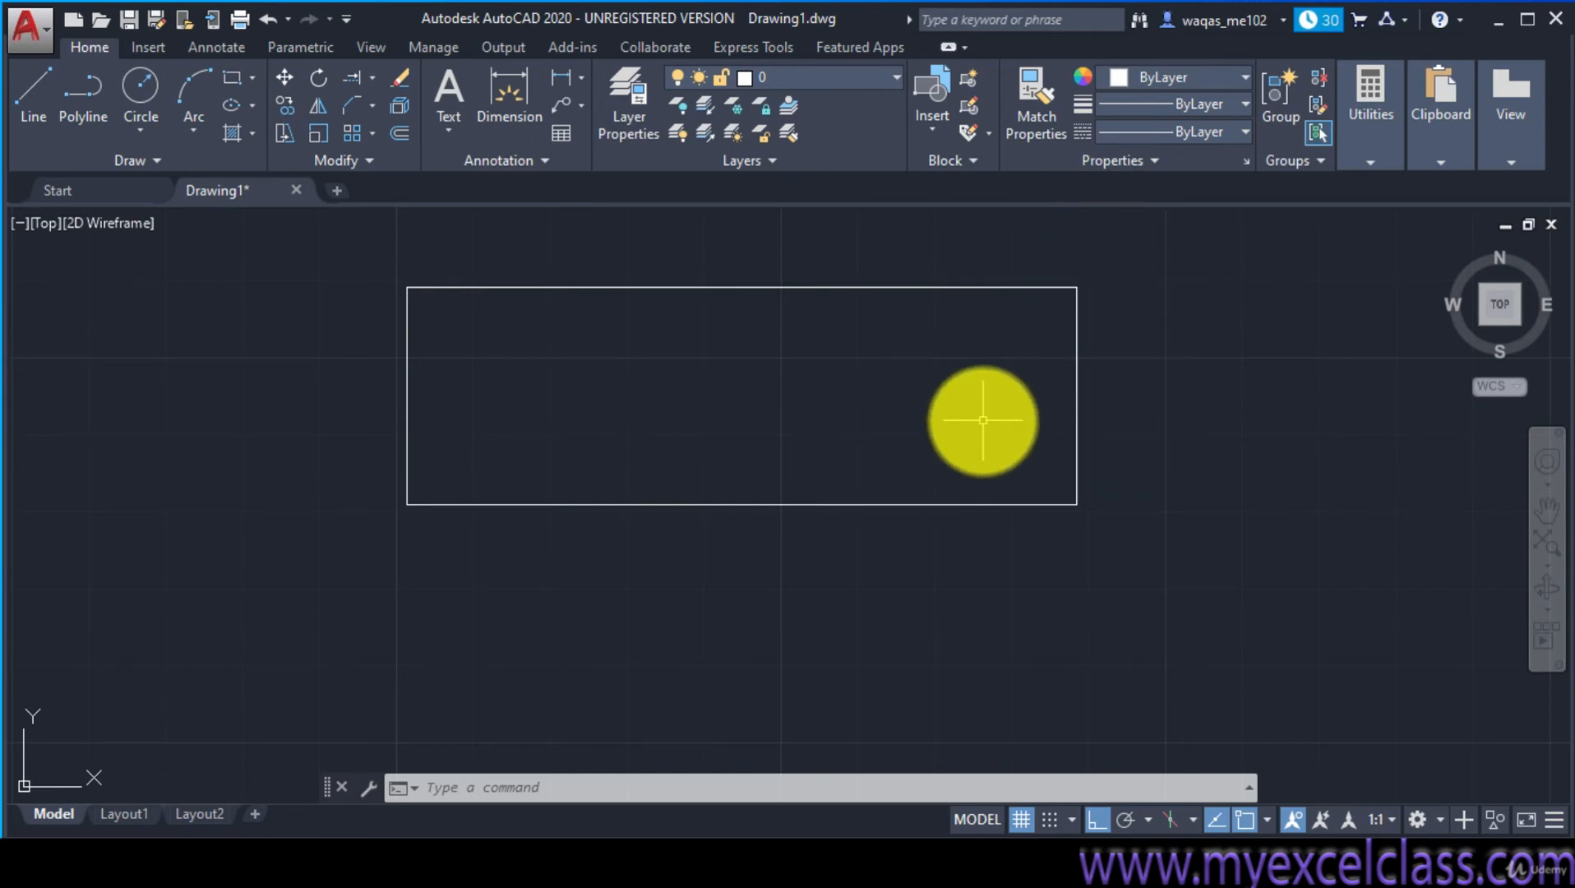
Stretch the rectangle's right end horizontally from its lower-right corner, using a crossing selection, to a little over twice its length
{"action": "left_click", "coordinate": [287, 143]}
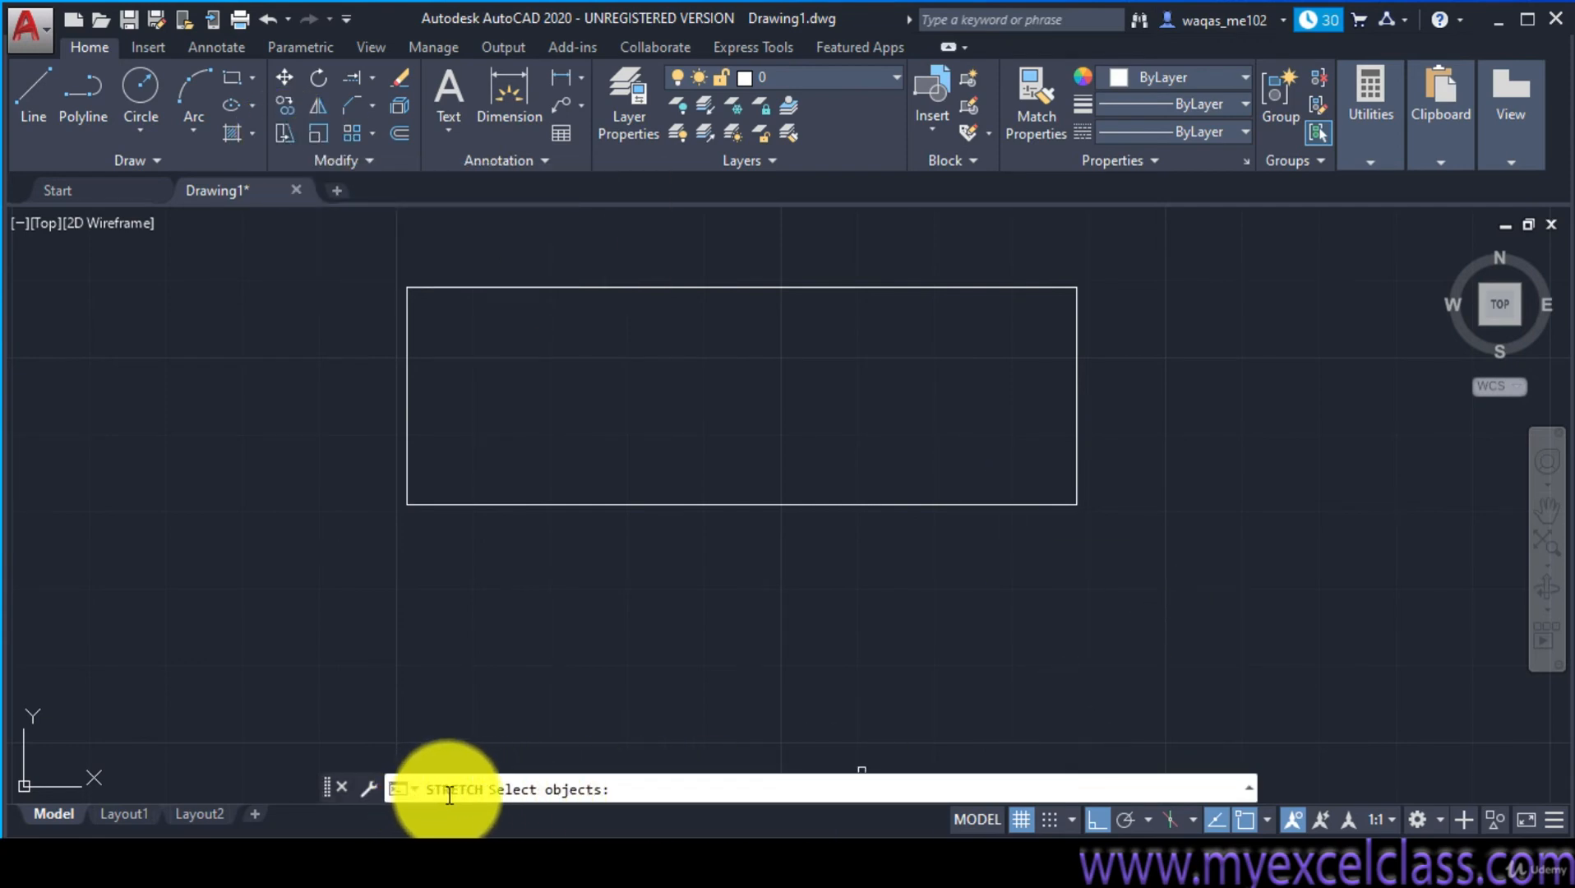
{"action": "left_click", "coordinate": [1153, 559]}
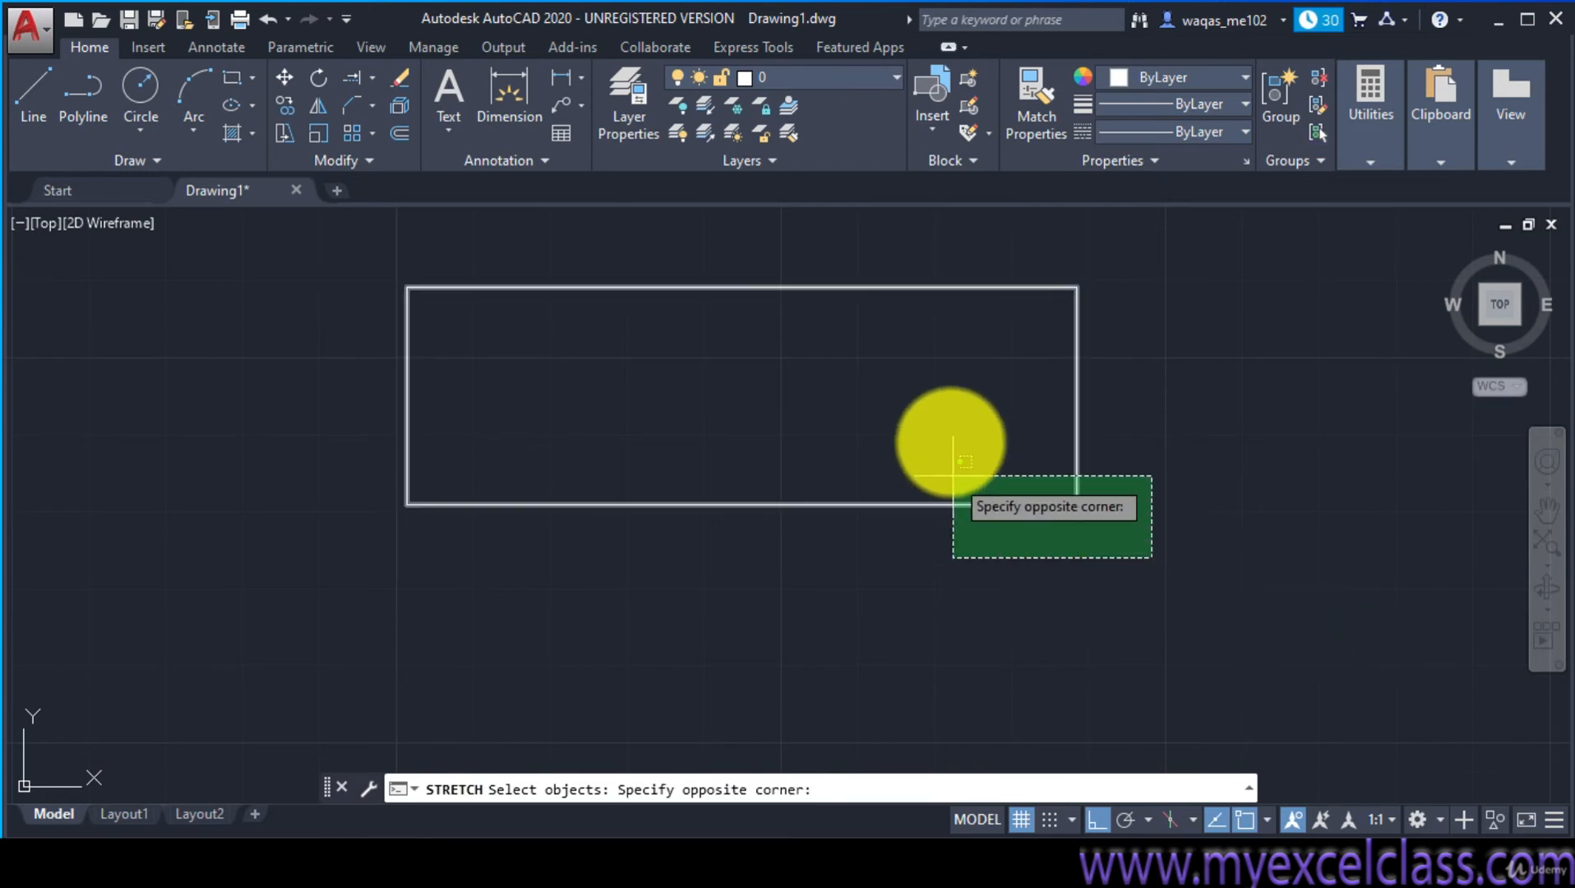
{"action": "left_click", "coordinate": [838, 246]}
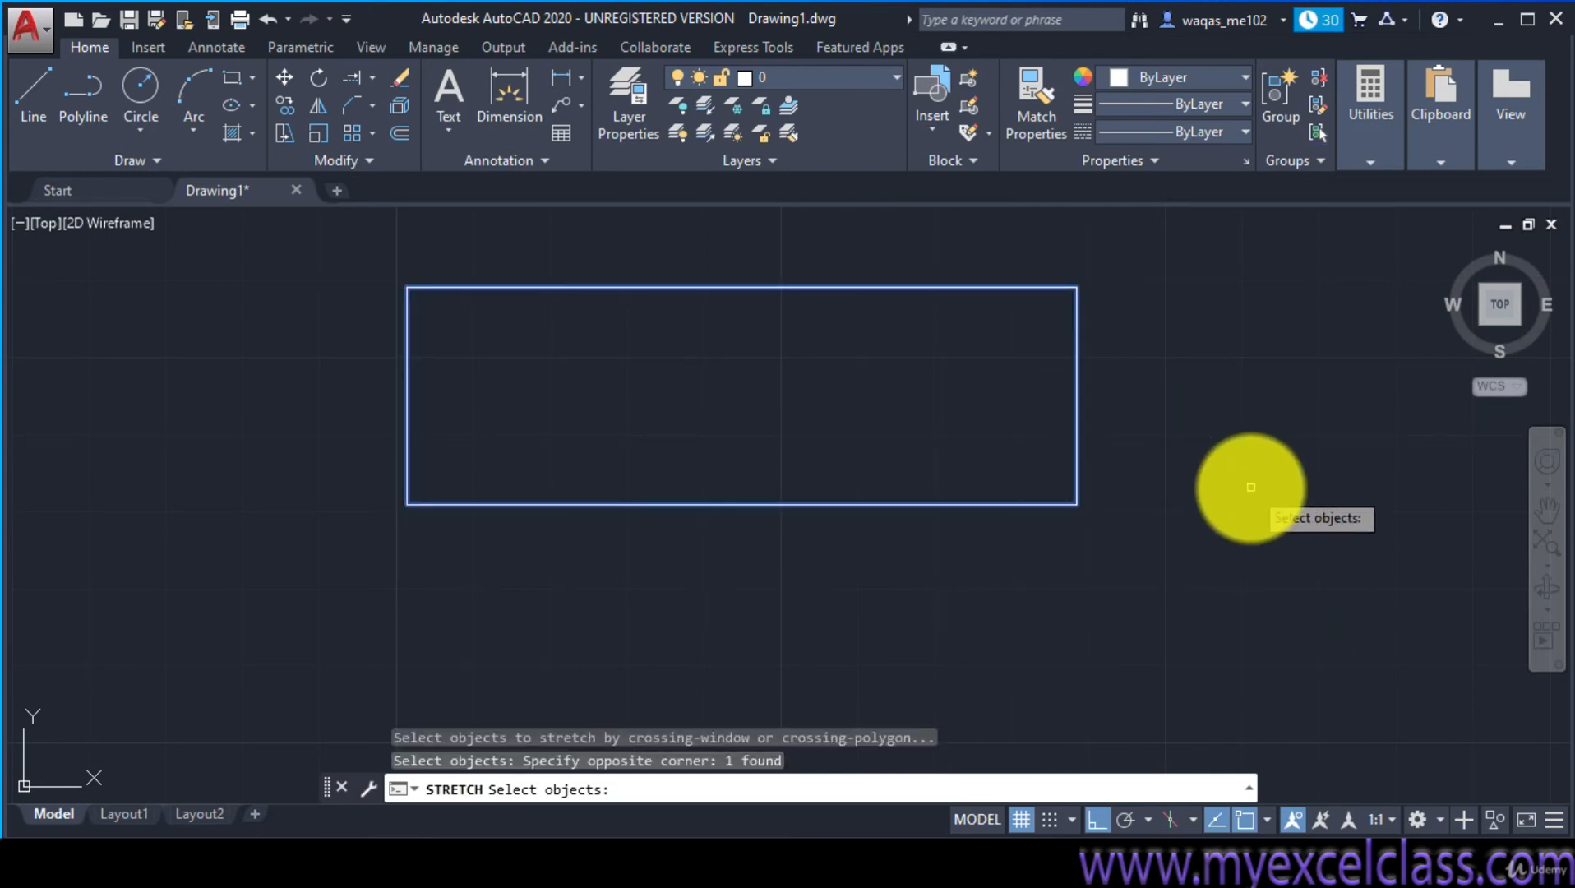
{"action": "key", "text": "Return"}
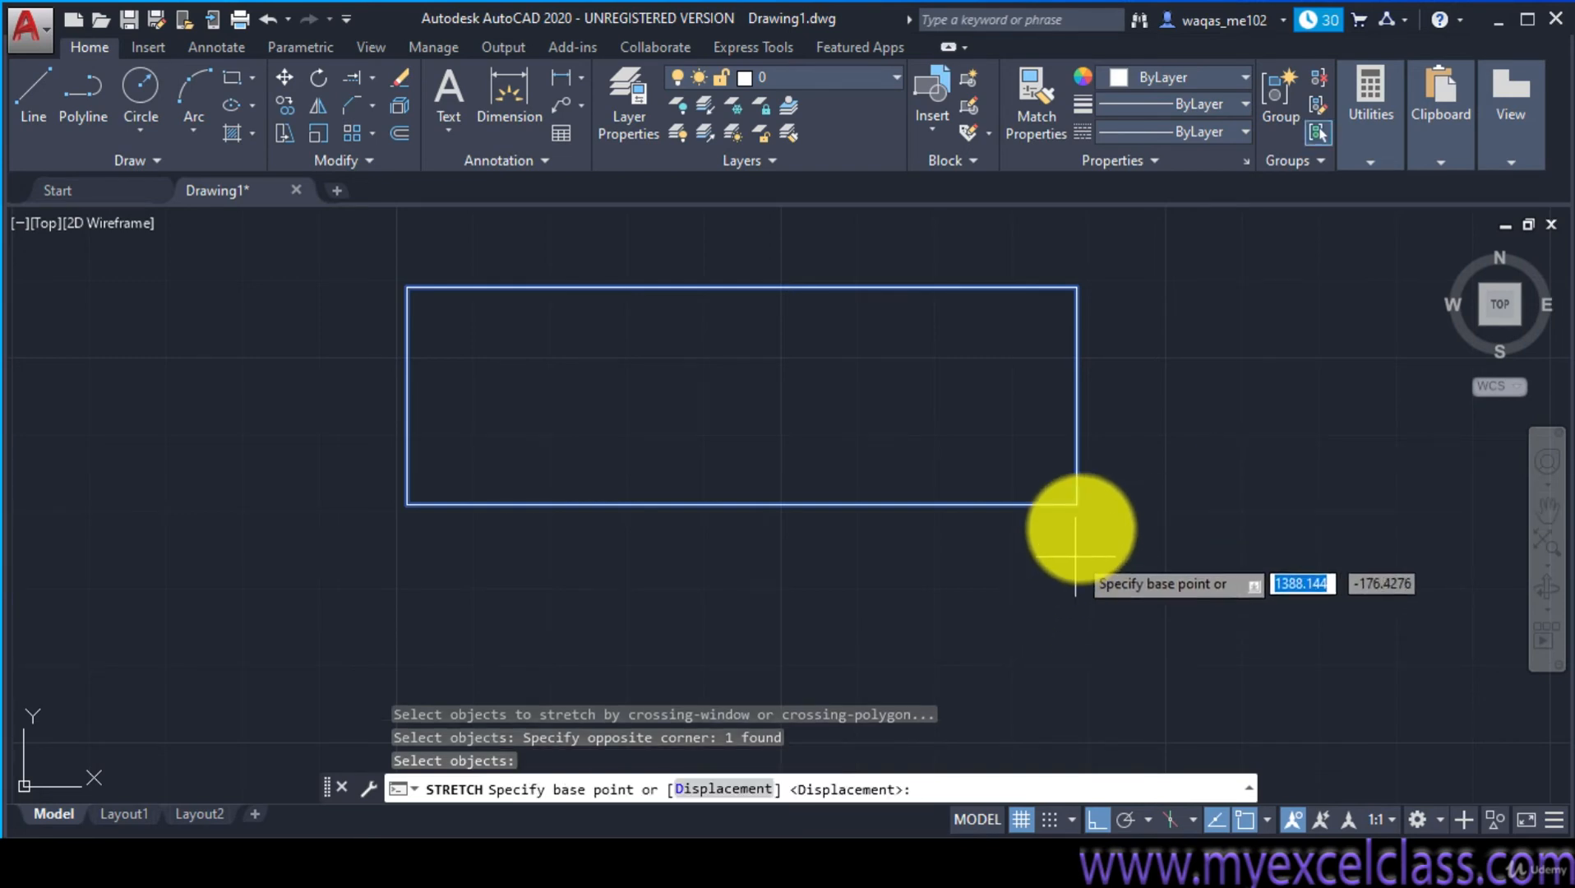
{"action": "left_click", "coordinate": [1079, 504]}
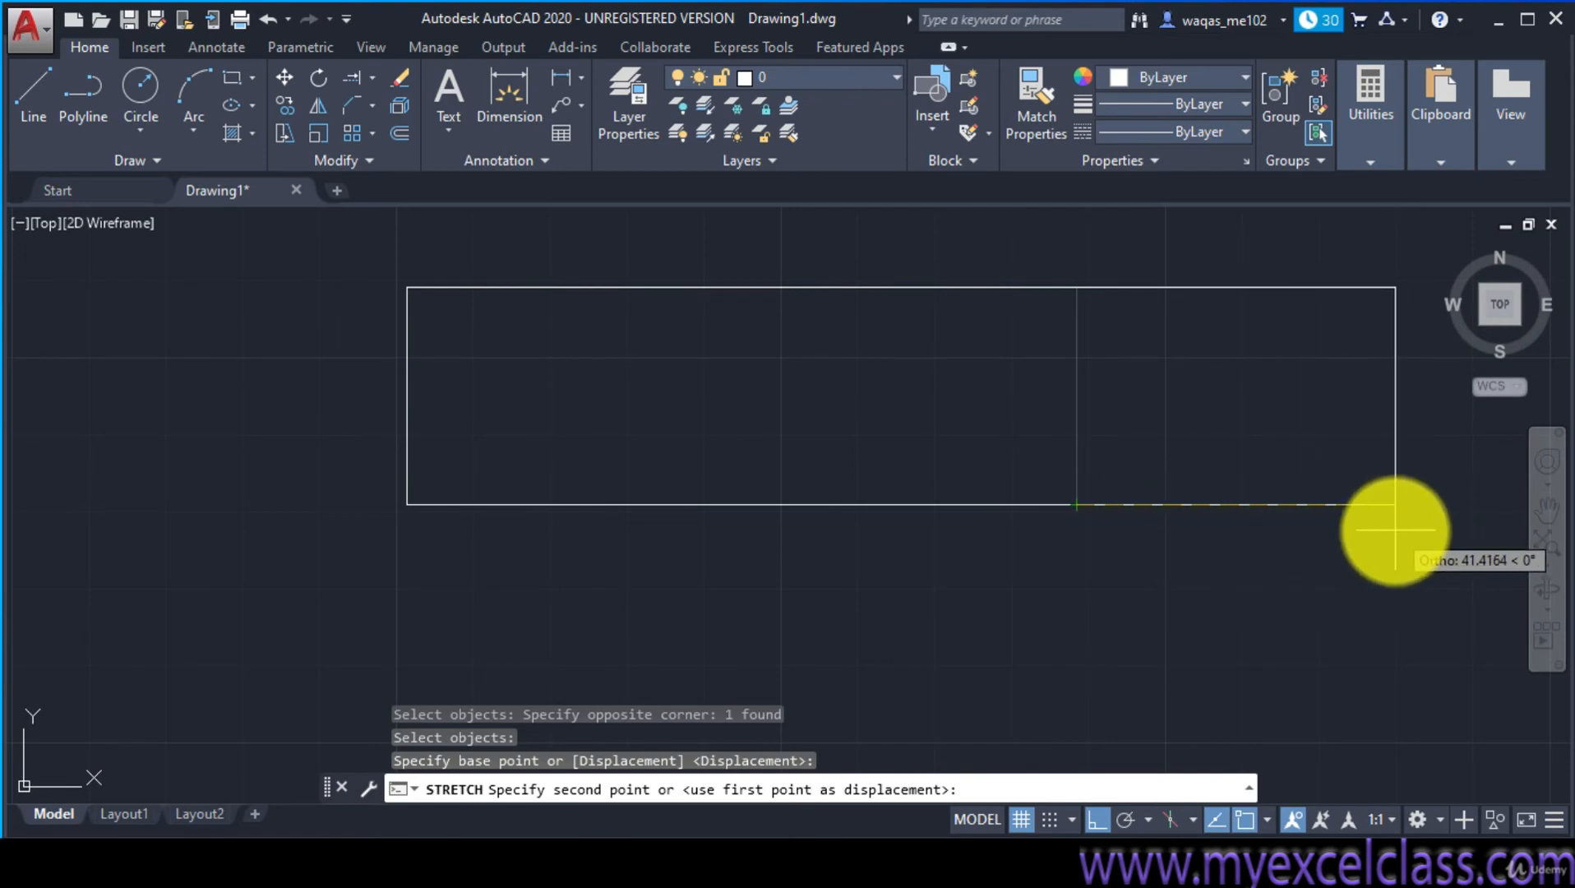
{"action": "scroll", "coordinate": [1395, 530], "scroll_direction": "down", "scroll_amount": 1}
{"action": "middle_click_drag", "start_coordinate": [1395, 531], "coordinate": [914, 528]}
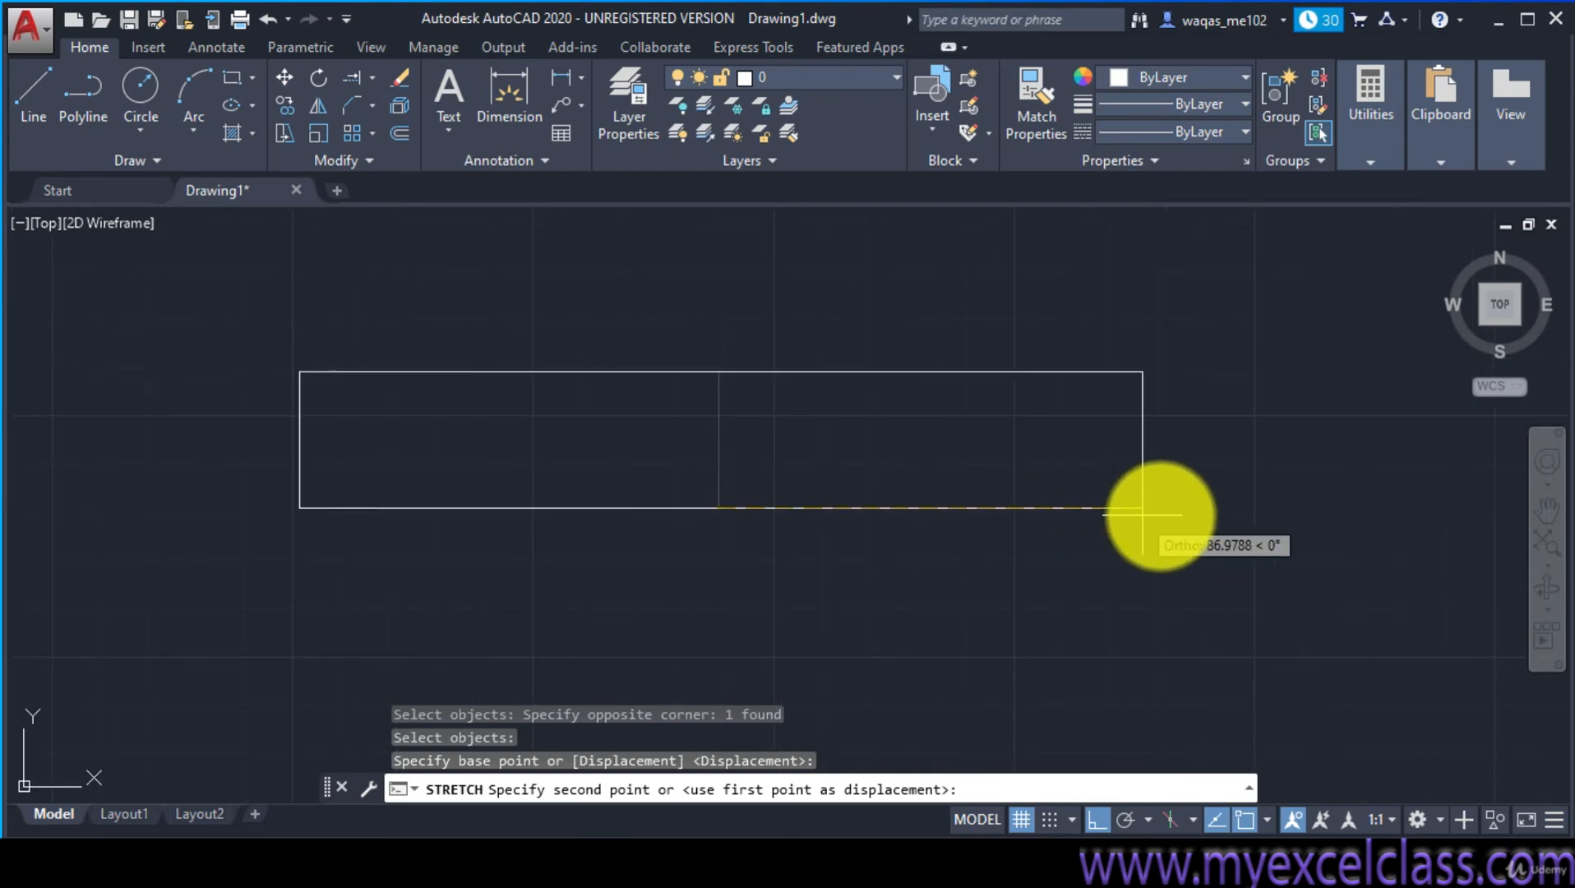
{"action": "left_click", "coordinate": [1220, 522]}
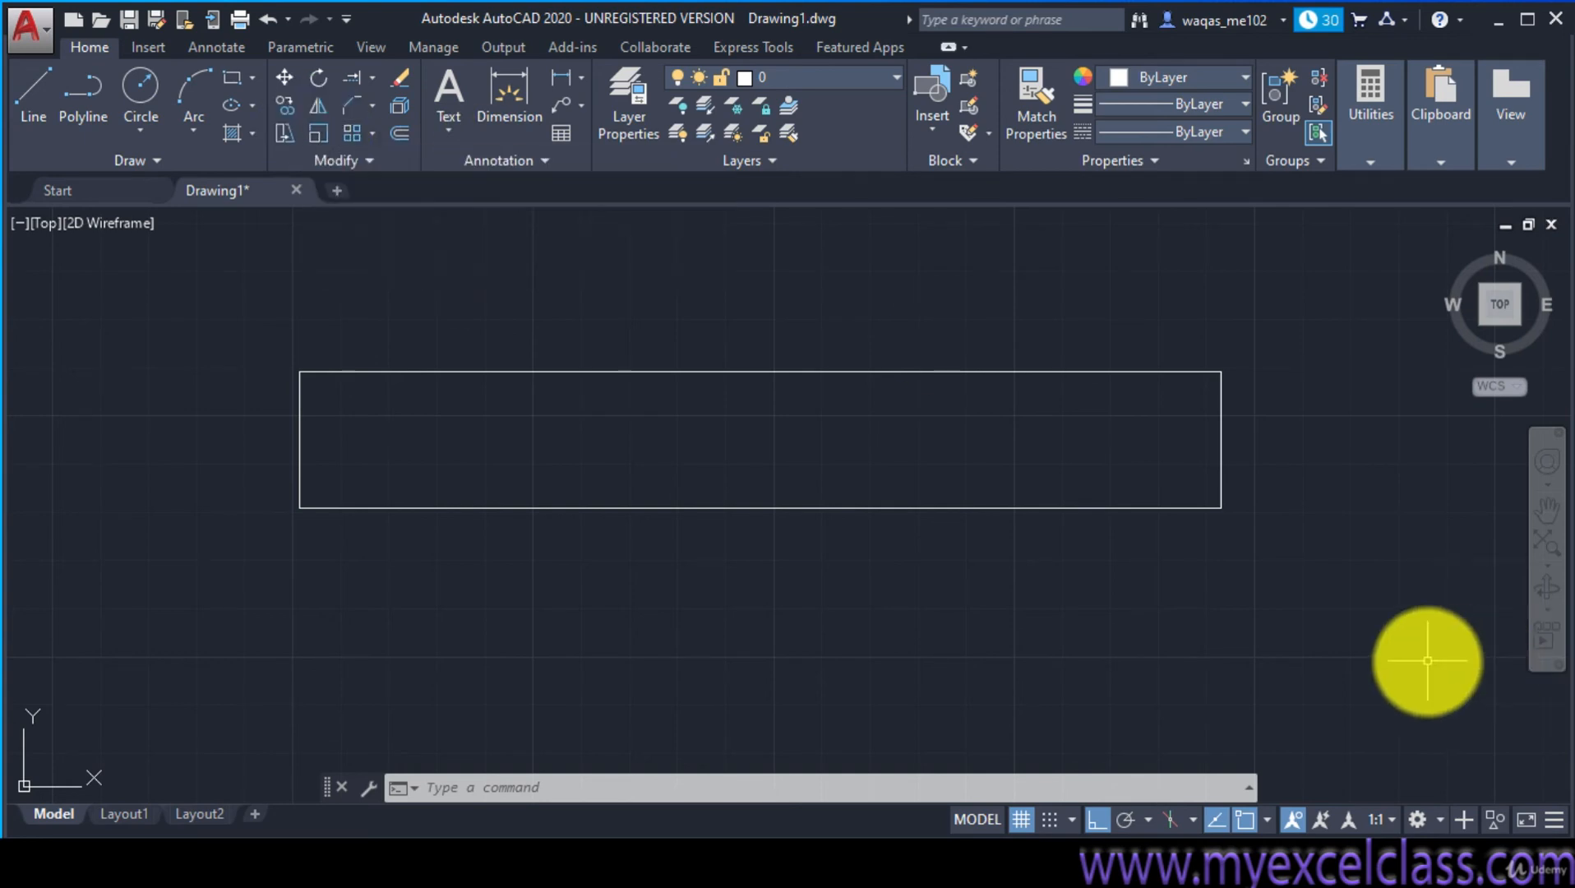
Erase the stretched rectangle and draw a new long, low rectangle in its place
{"action": "key", "text": "ctrl+a"}
{"action": "key", "text": "Delete"}
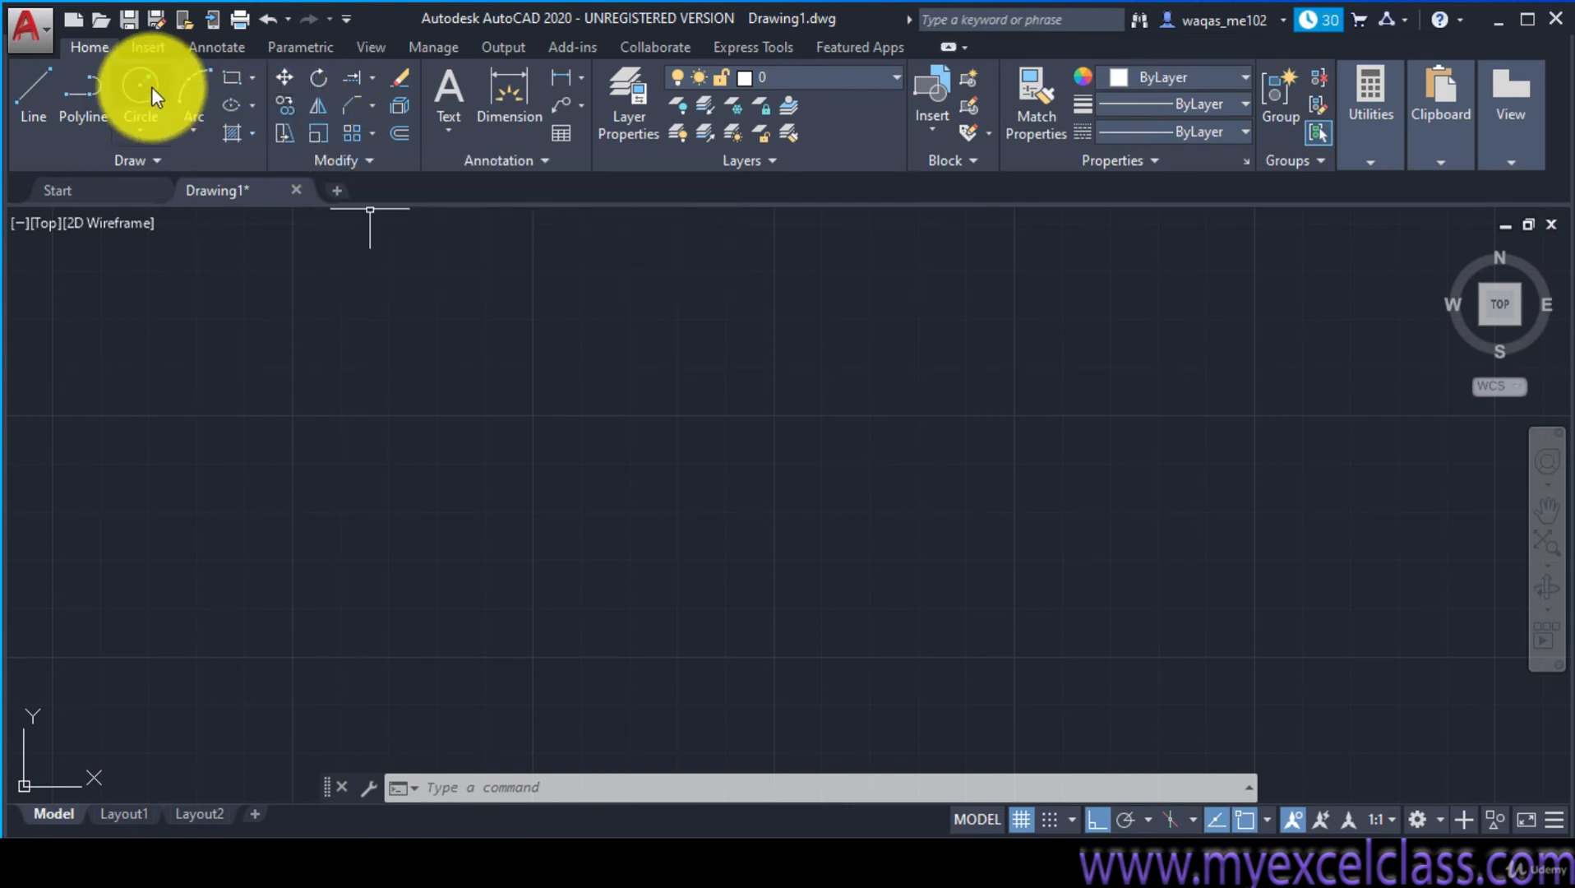
{"action": "left_click", "coordinate": [251, 78]}
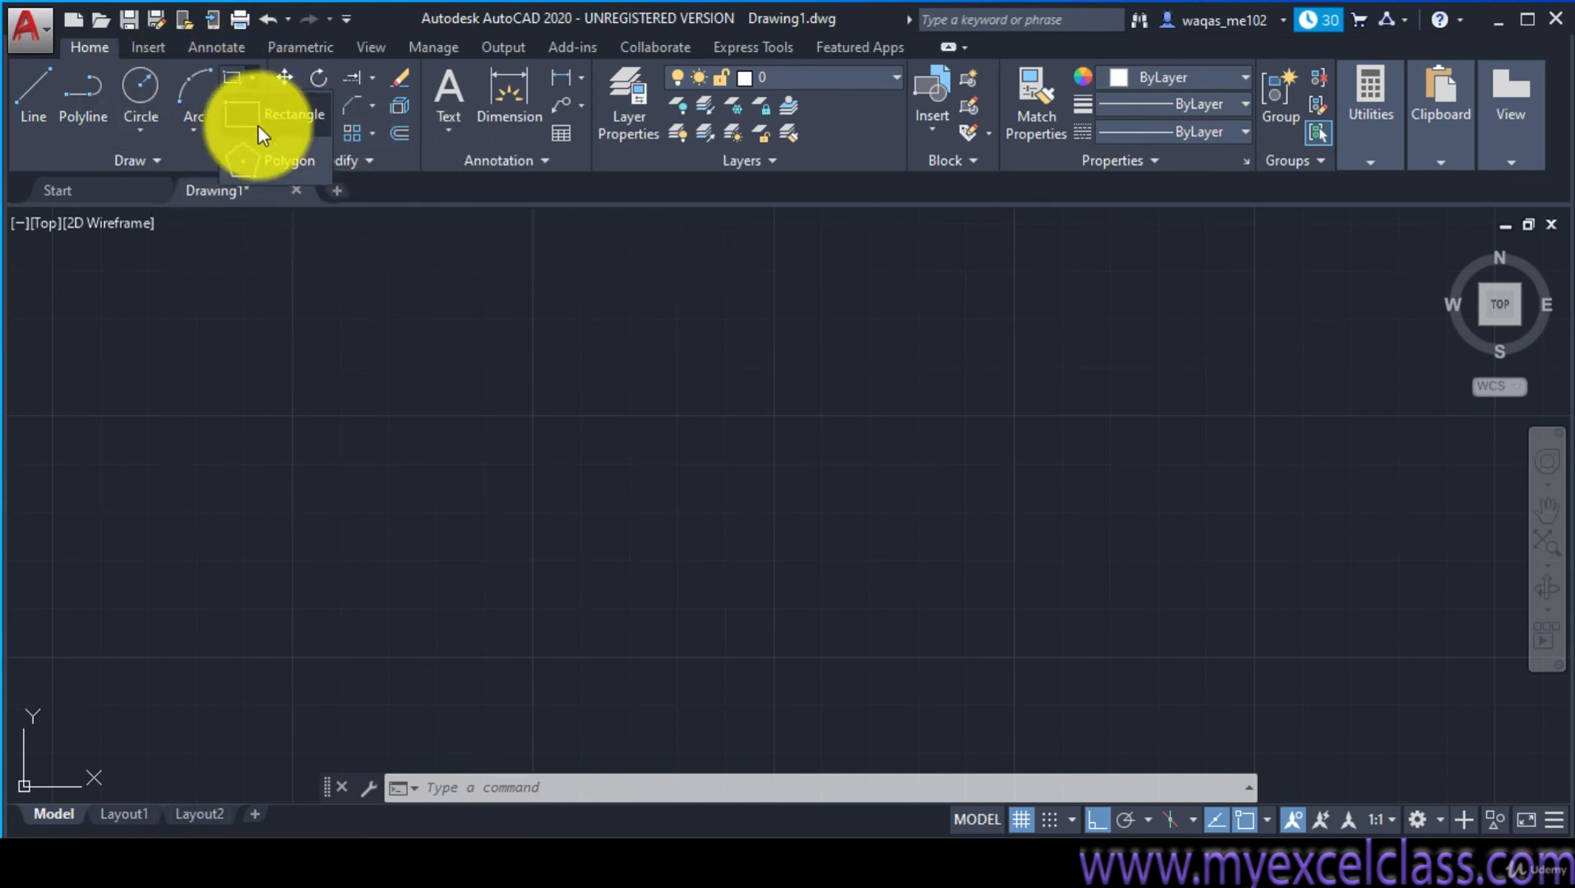
{"action": "left_click", "coordinate": [440, 465]}
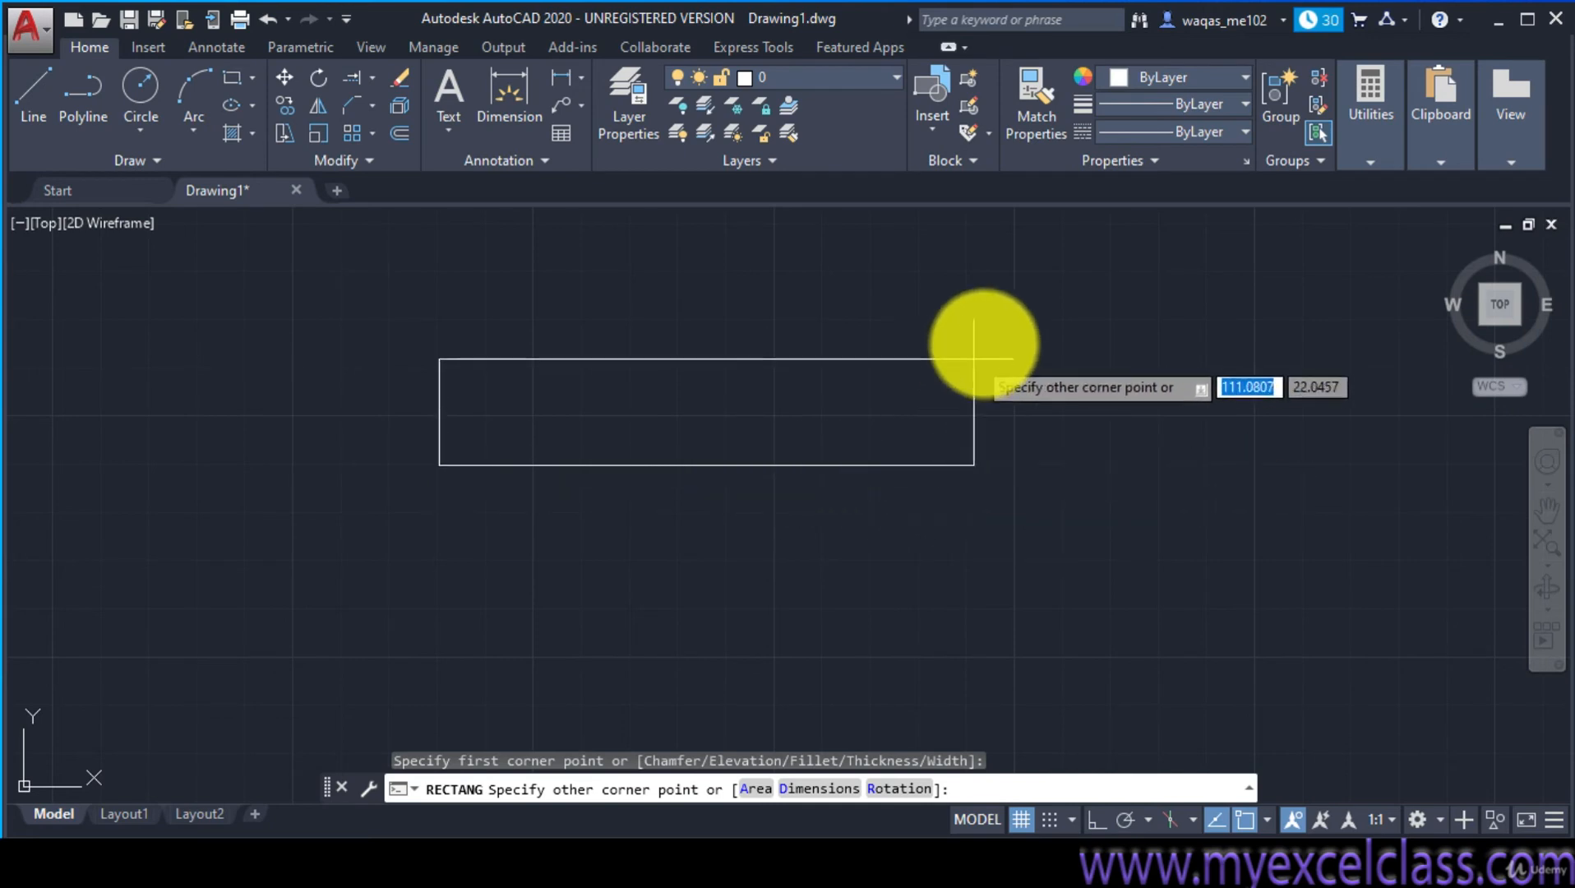
{"action": "left_click", "coordinate": [999, 357]}
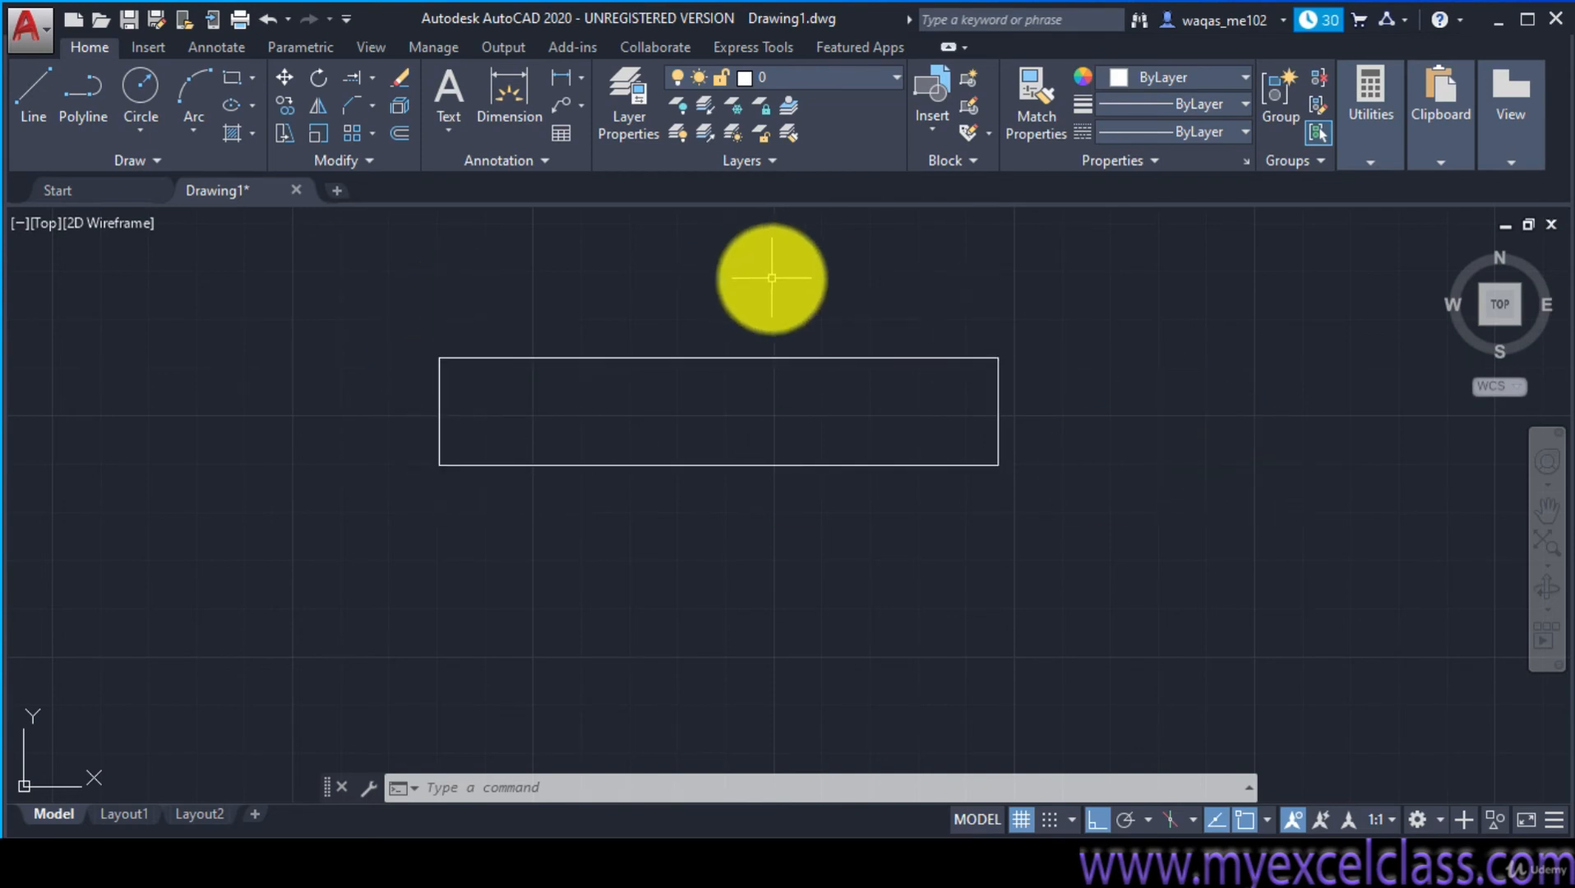
Scale the new rectangle by a factor of 2 about its lower-right corner
{"action": "left_click", "coordinate": [317, 135]}
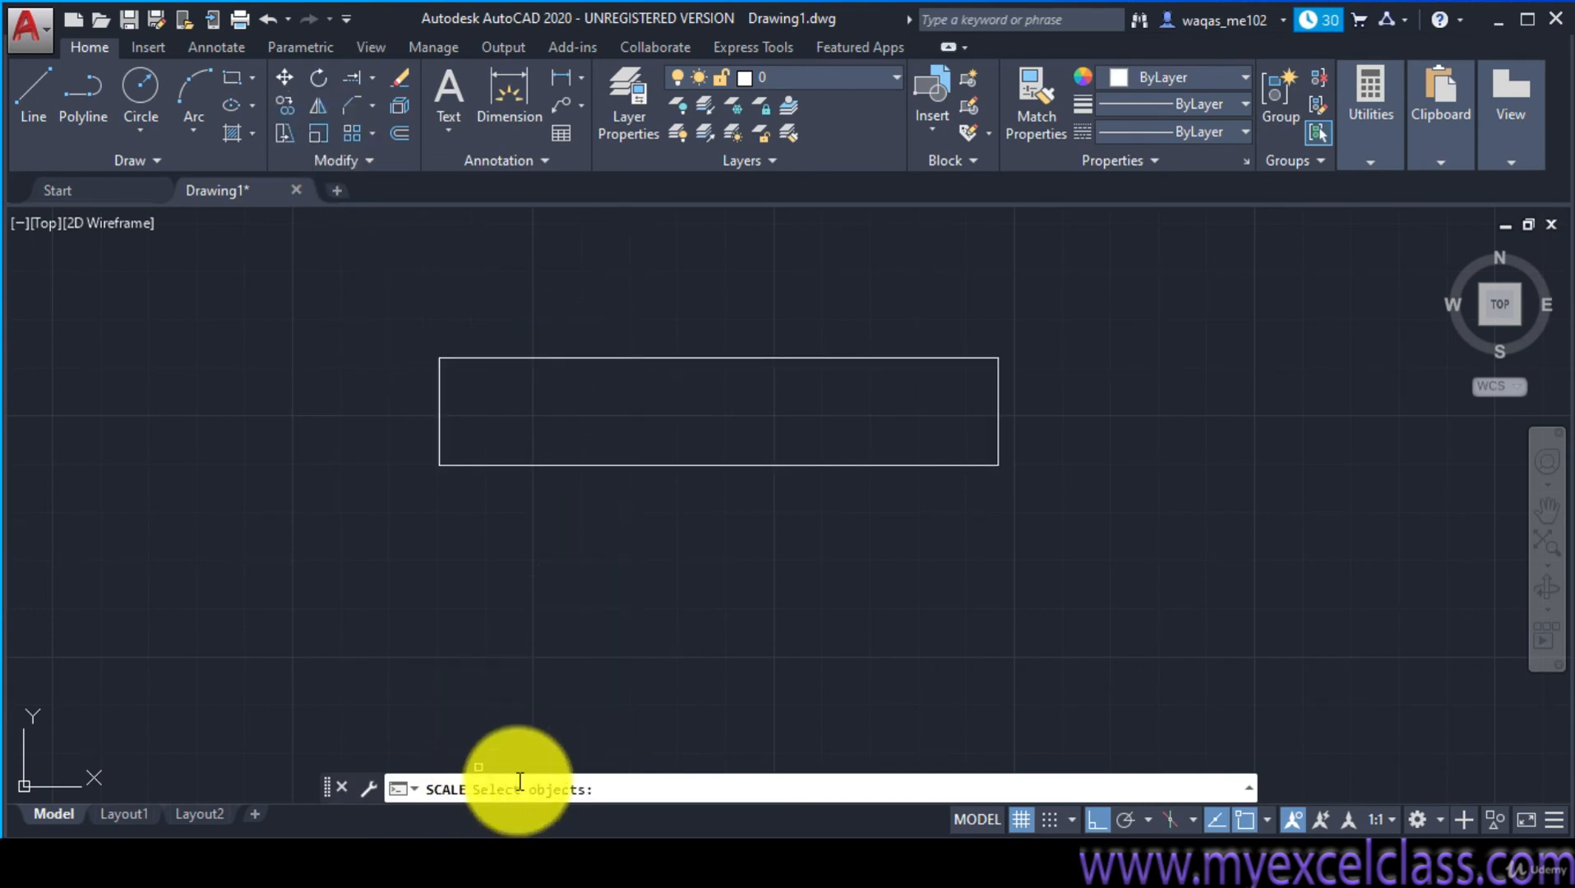
{"action": "left_click", "coordinate": [611, 357]}
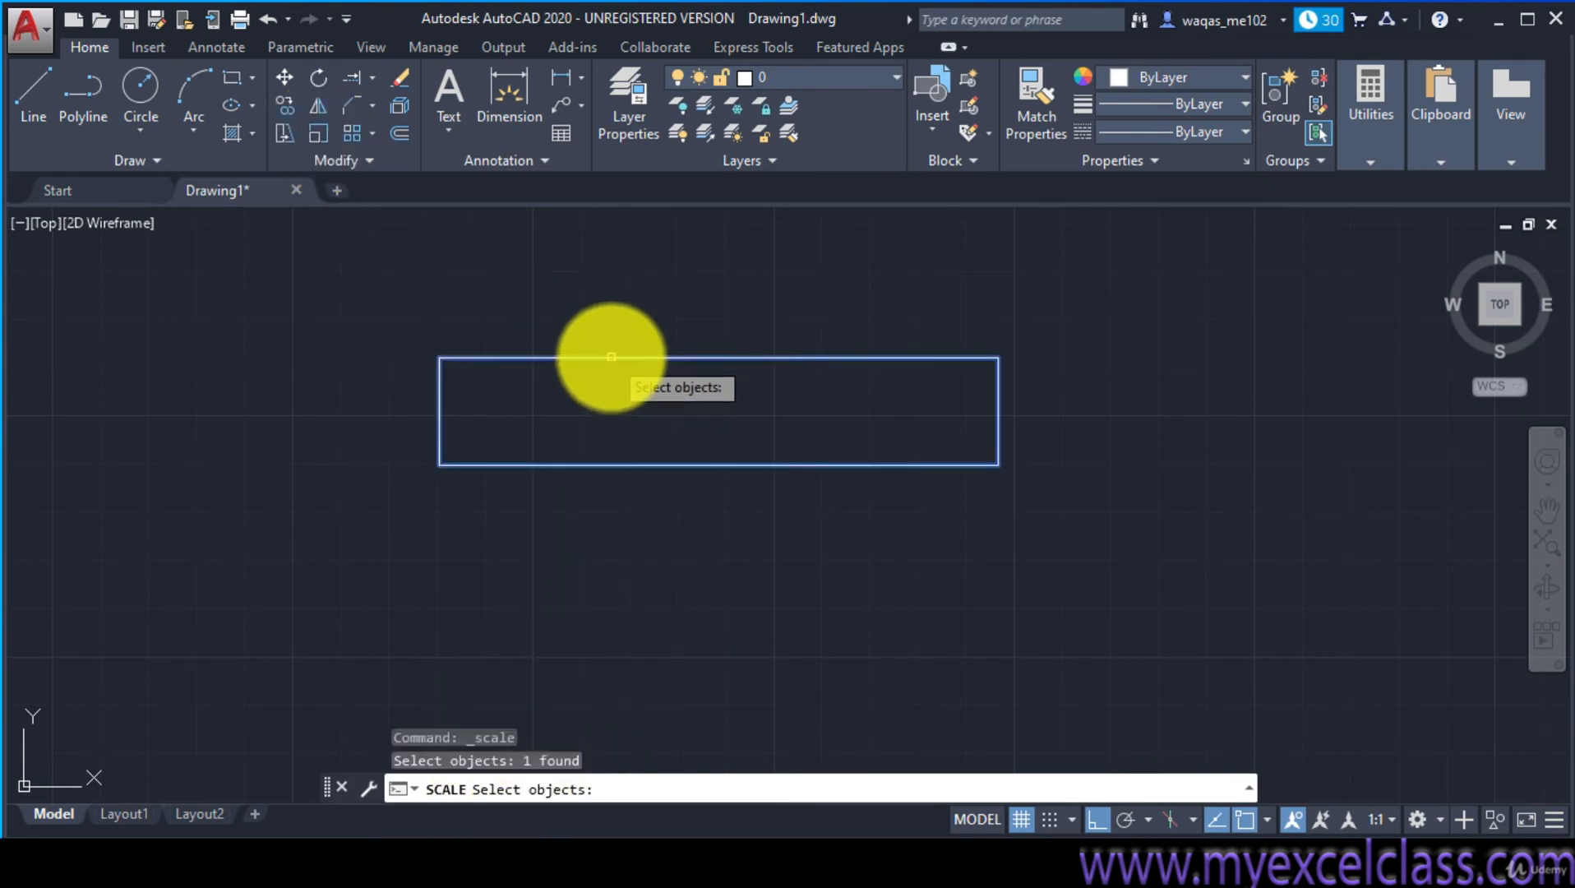
{"action": "key", "text": "Return"}
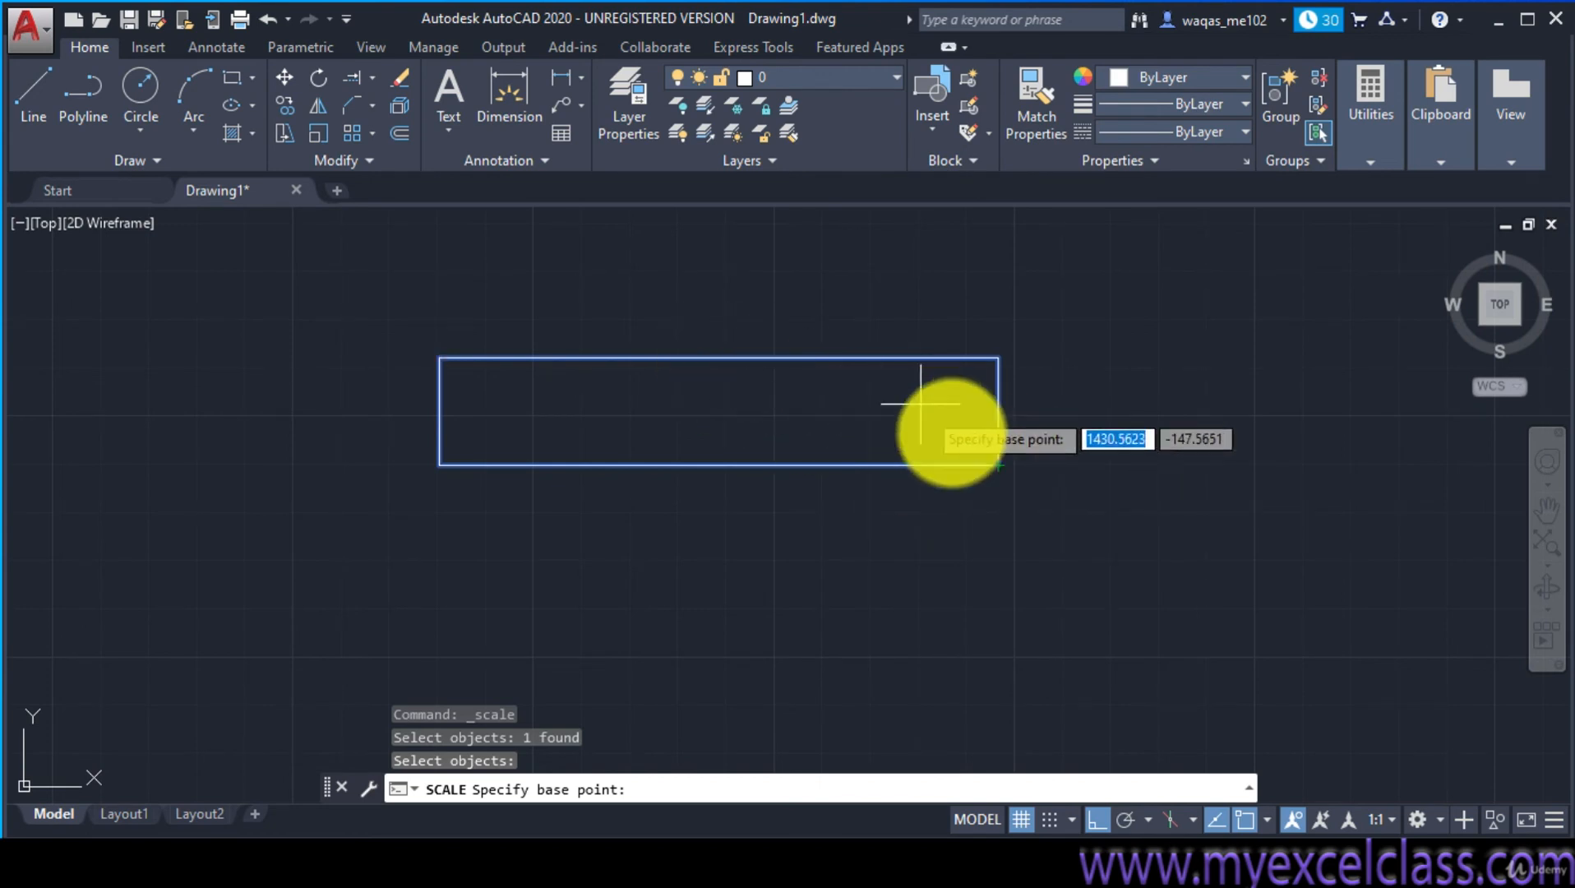
{"action": "left_click", "coordinate": [998, 464]}
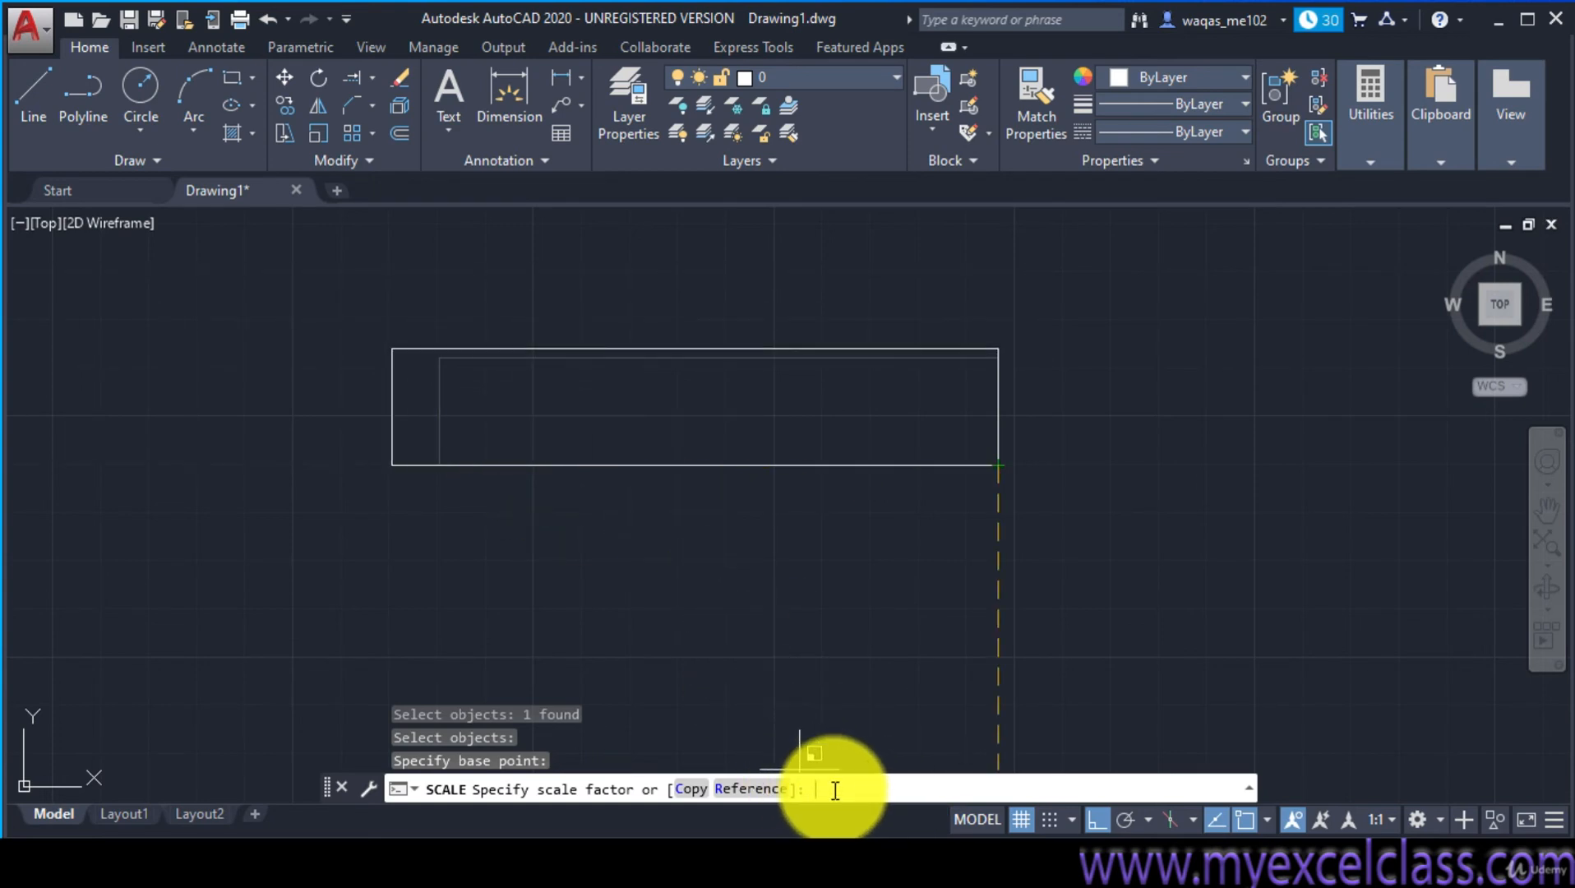
{"action": "key", "text": "Return"}
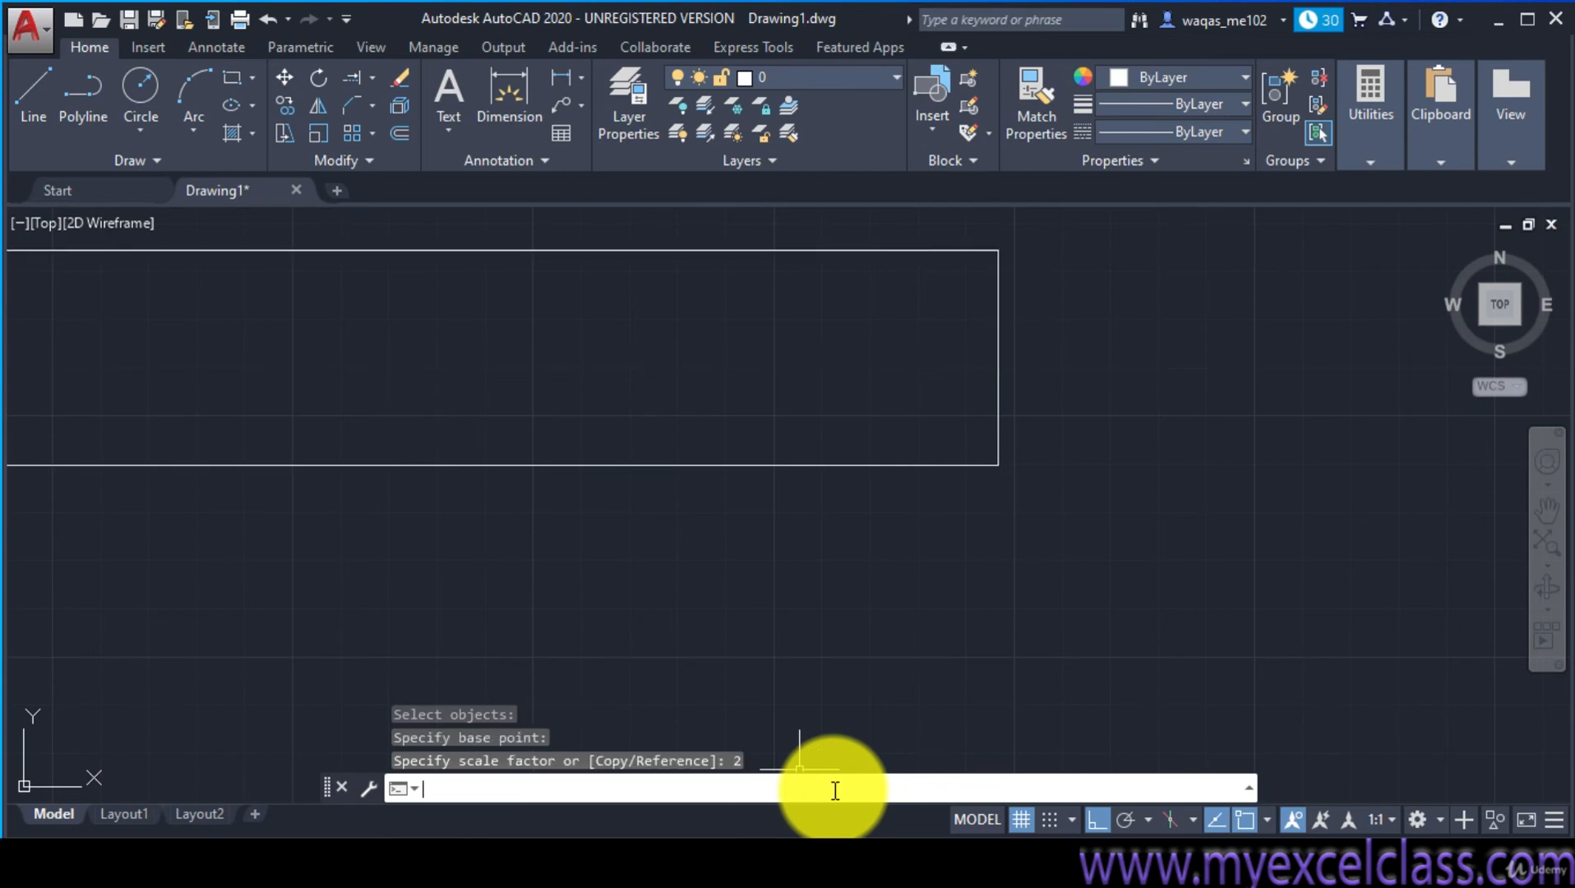
{"action": "scroll", "coordinate": [813, 642], "scroll_direction": "down", "scroll_amount": 3}
{"action": "mouse_move", "coordinate": [711, 632]}
{"action": "middle_mouse_down"}
{"action": "mouse_move", "coordinate": [766, 587]}
{"action": "mouse_move", "coordinate": [861, 552]}
{"action": "middle_mouse_up"}
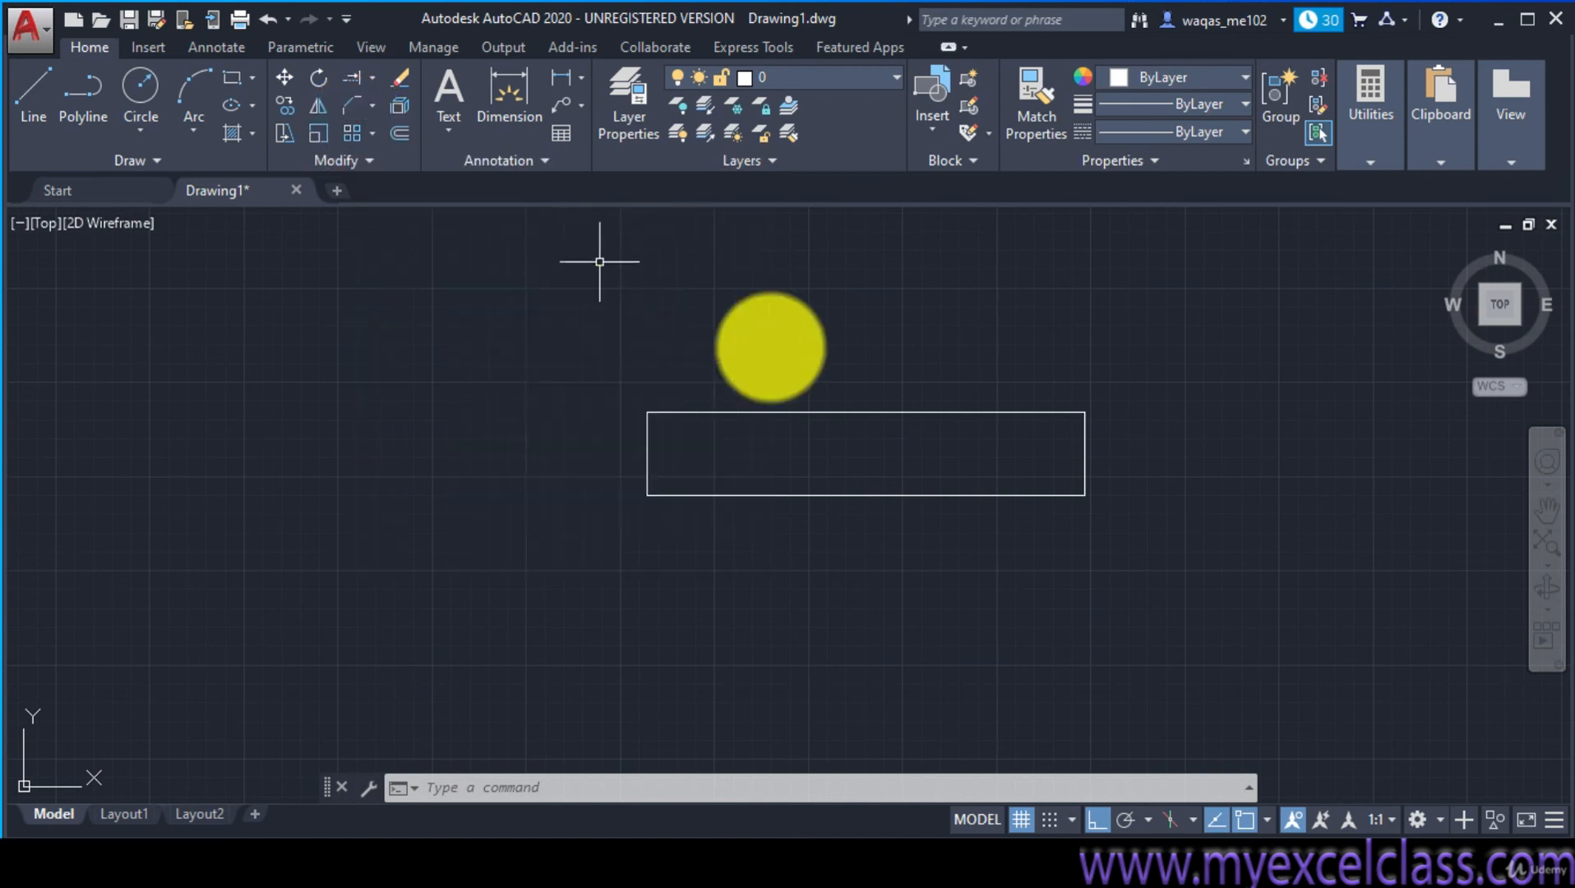
Create a rectangular array from the scaled rectangle
{"action": "scroll", "coordinate": [841, 408], "scroll_direction": "down", "scroll_amount": 4}
{"action": "middle_click_drag", "start_coordinate": [1103, 431], "coordinate": [731, 427]}
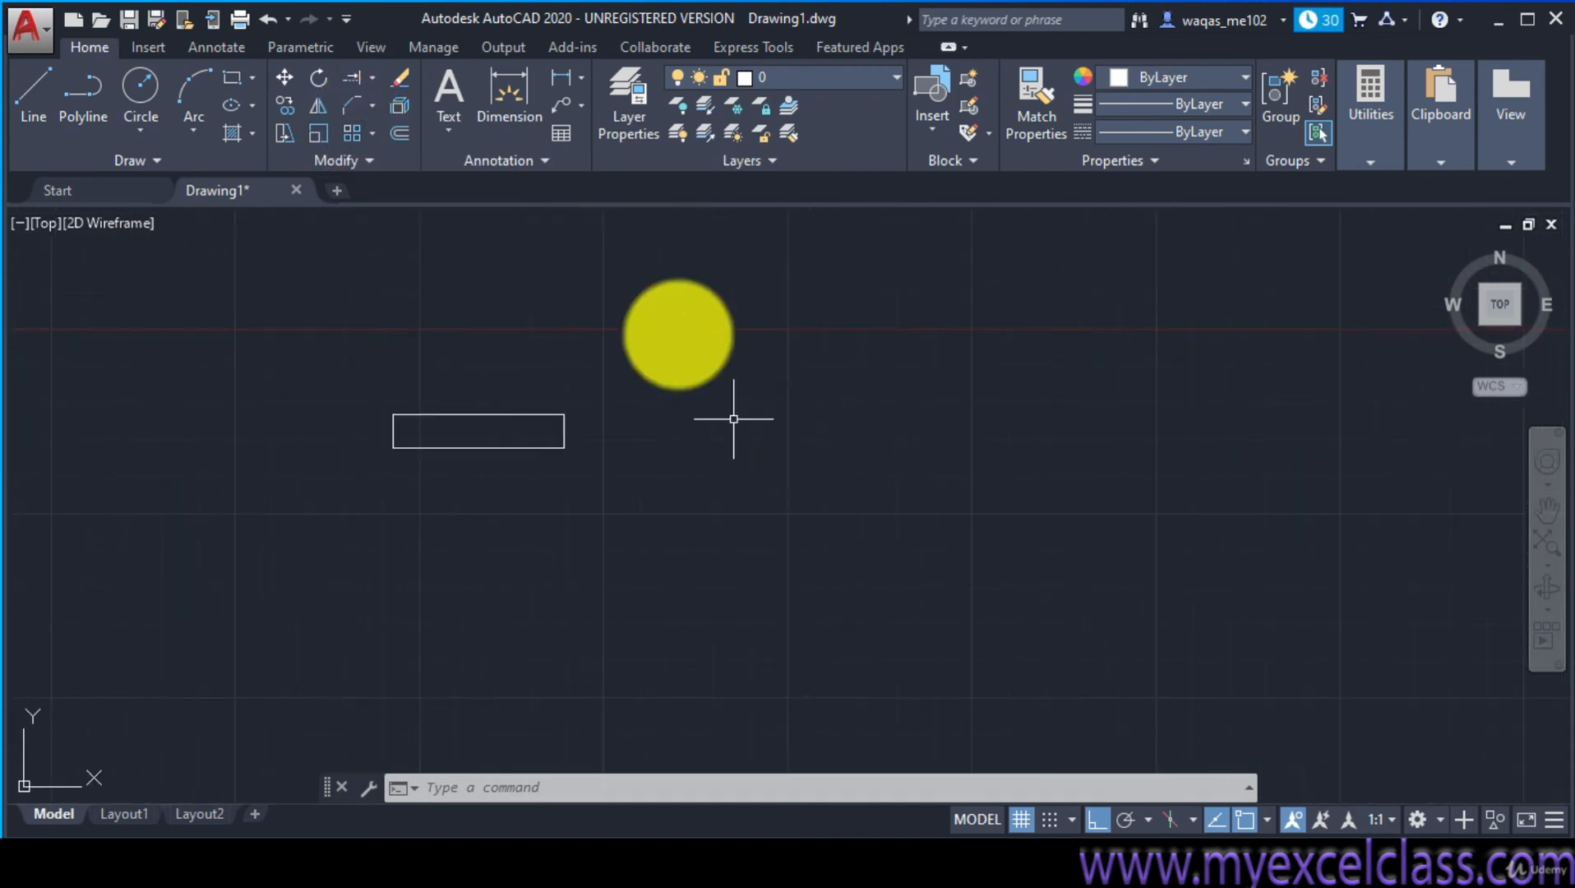
{"action": "left_click", "coordinate": [353, 135]}
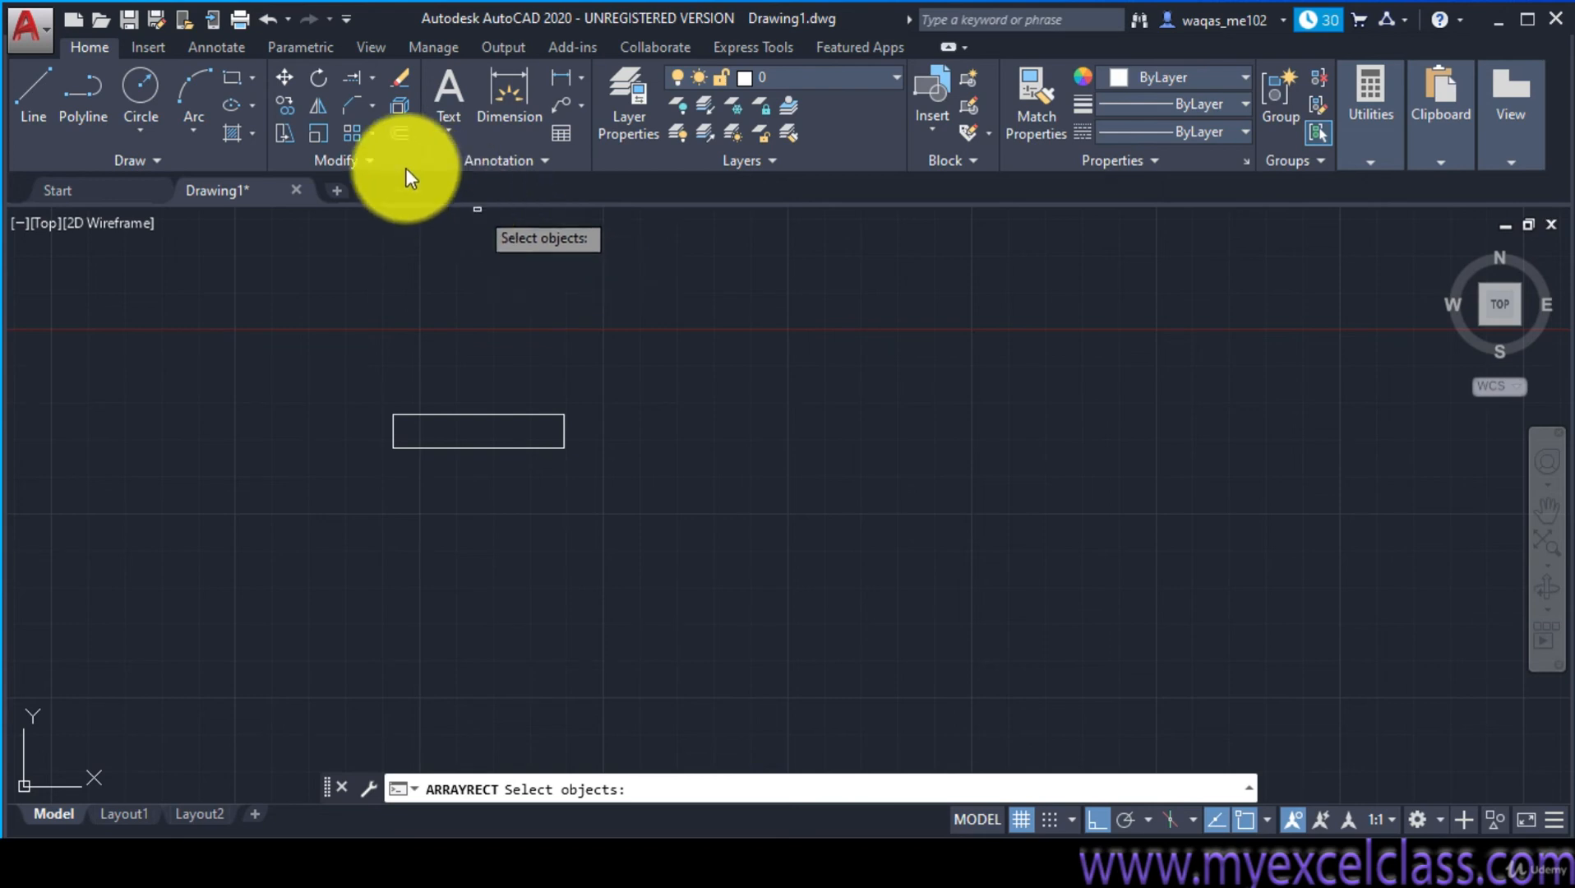
{"action": "left_click", "coordinate": [372, 132]}
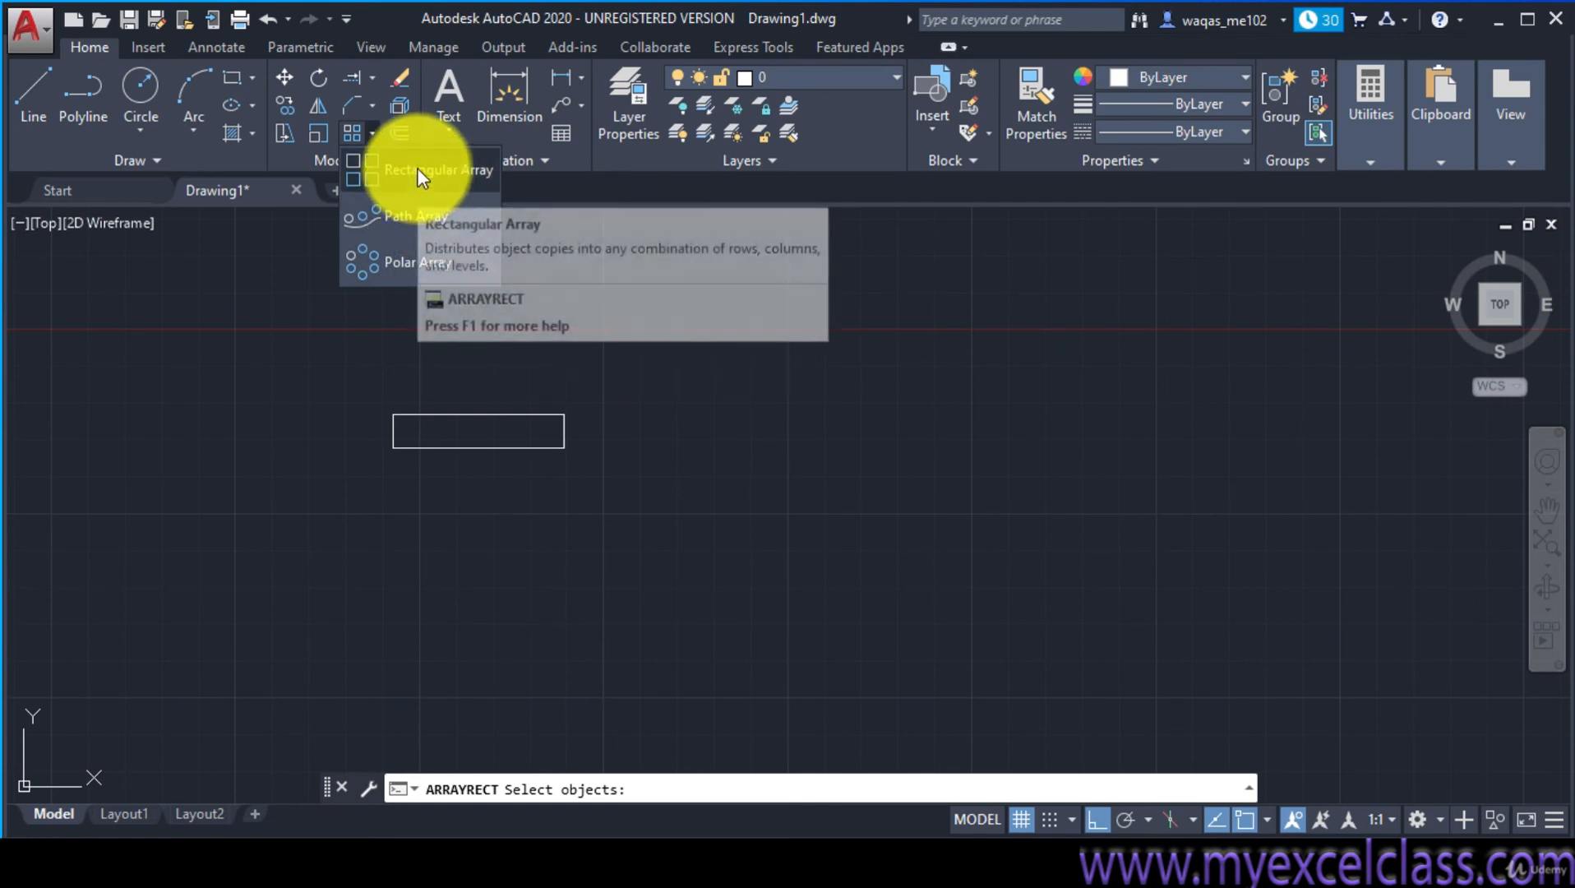
{"action": "left_click", "coordinate": [444, 171]}
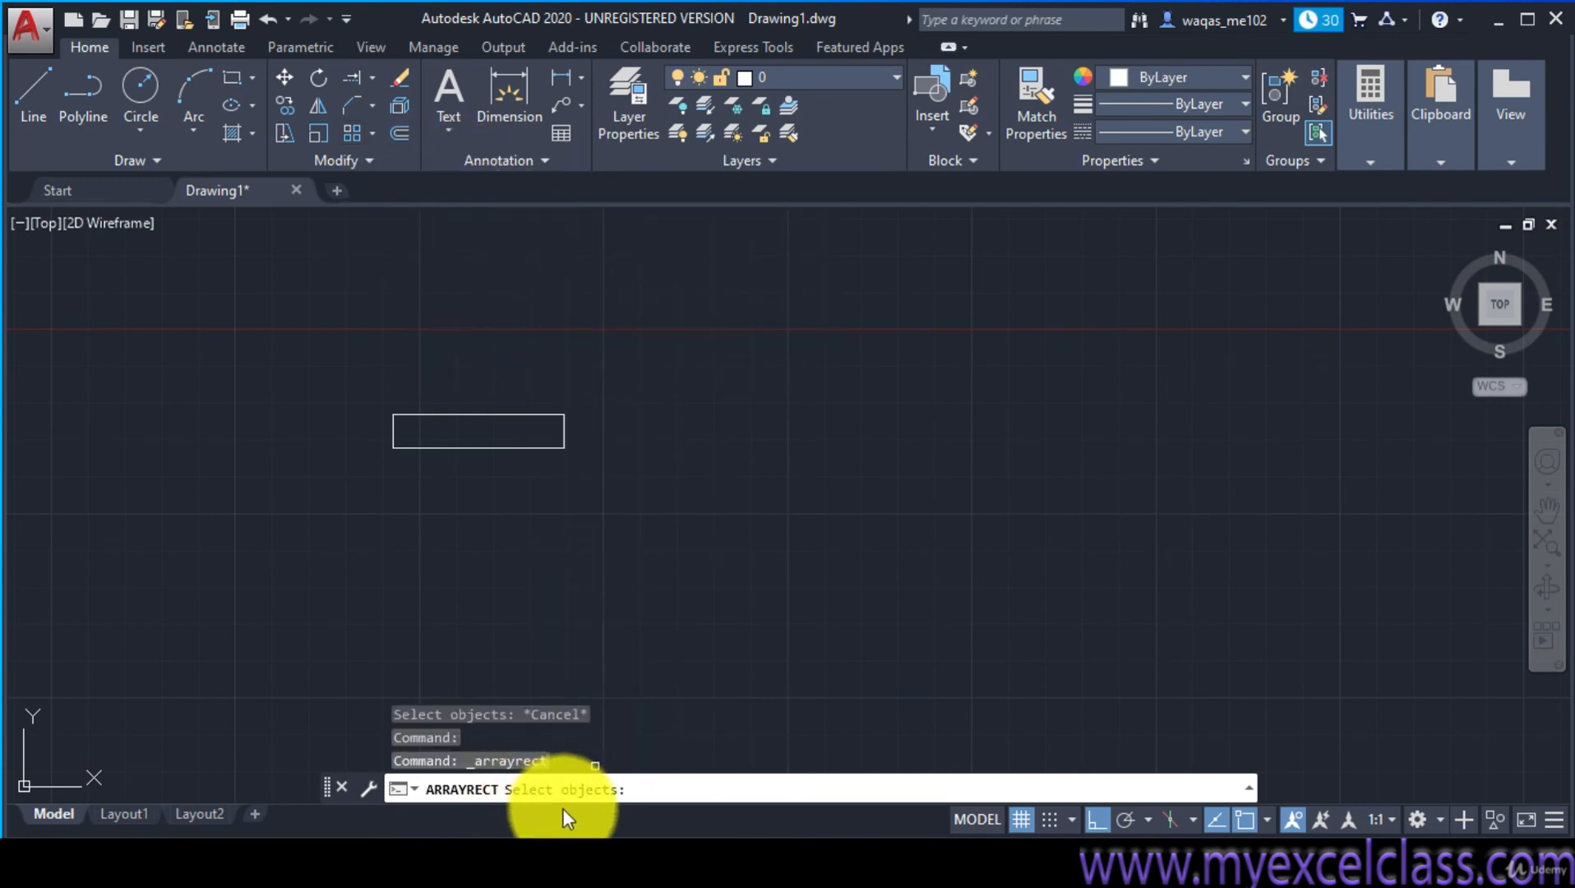
{"action": "left_click", "coordinate": [498, 397]}
{"action": "left_click", "coordinate": [503, 412]}
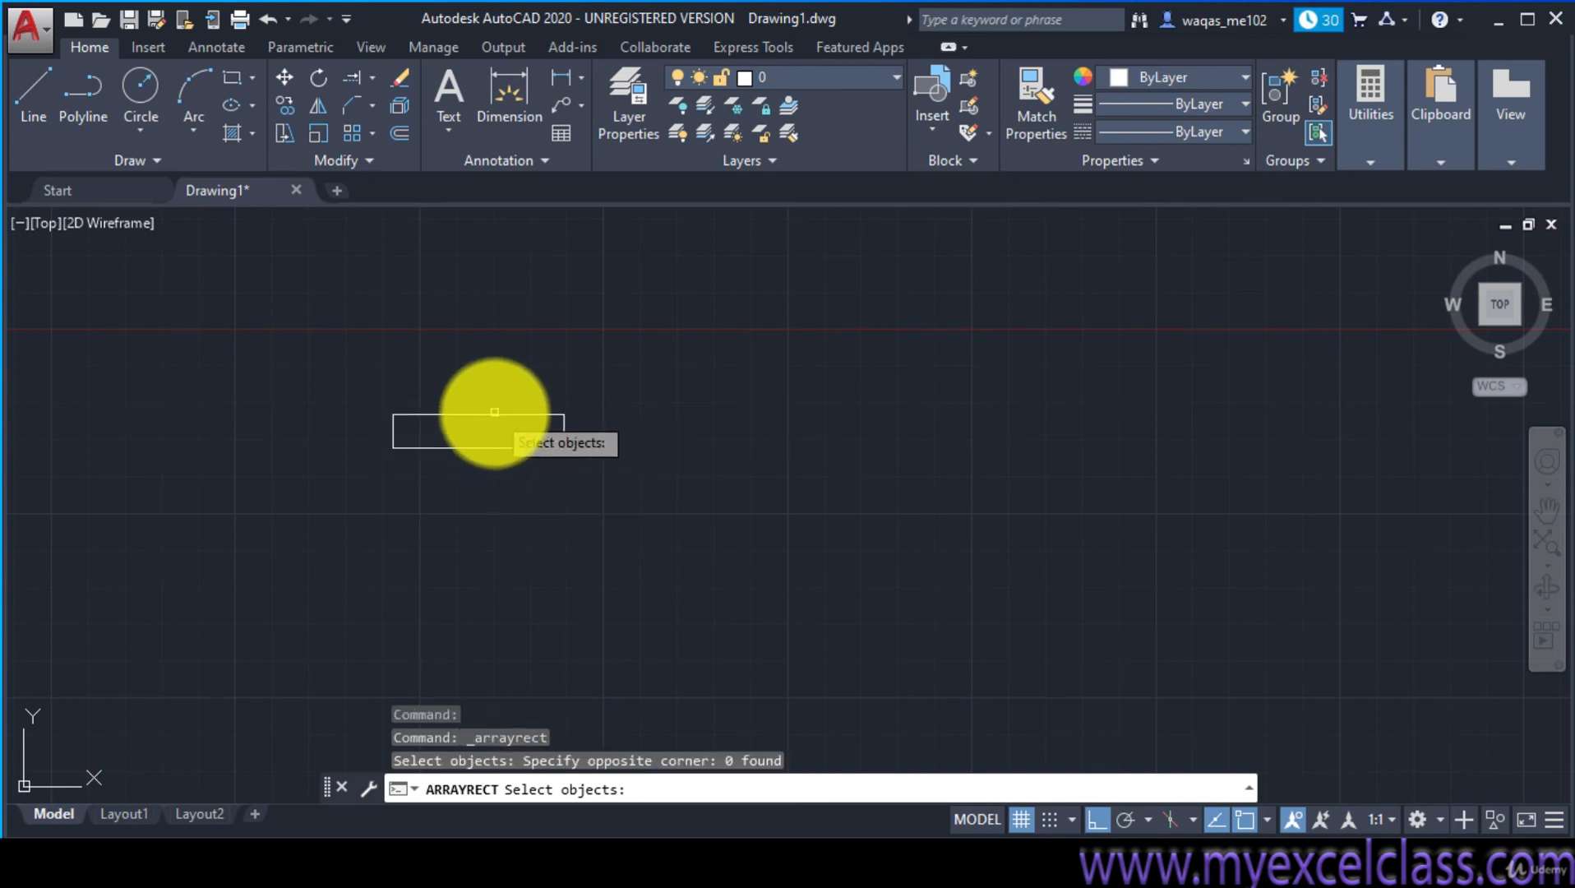
{"action": "left_click", "coordinate": [510, 413]}
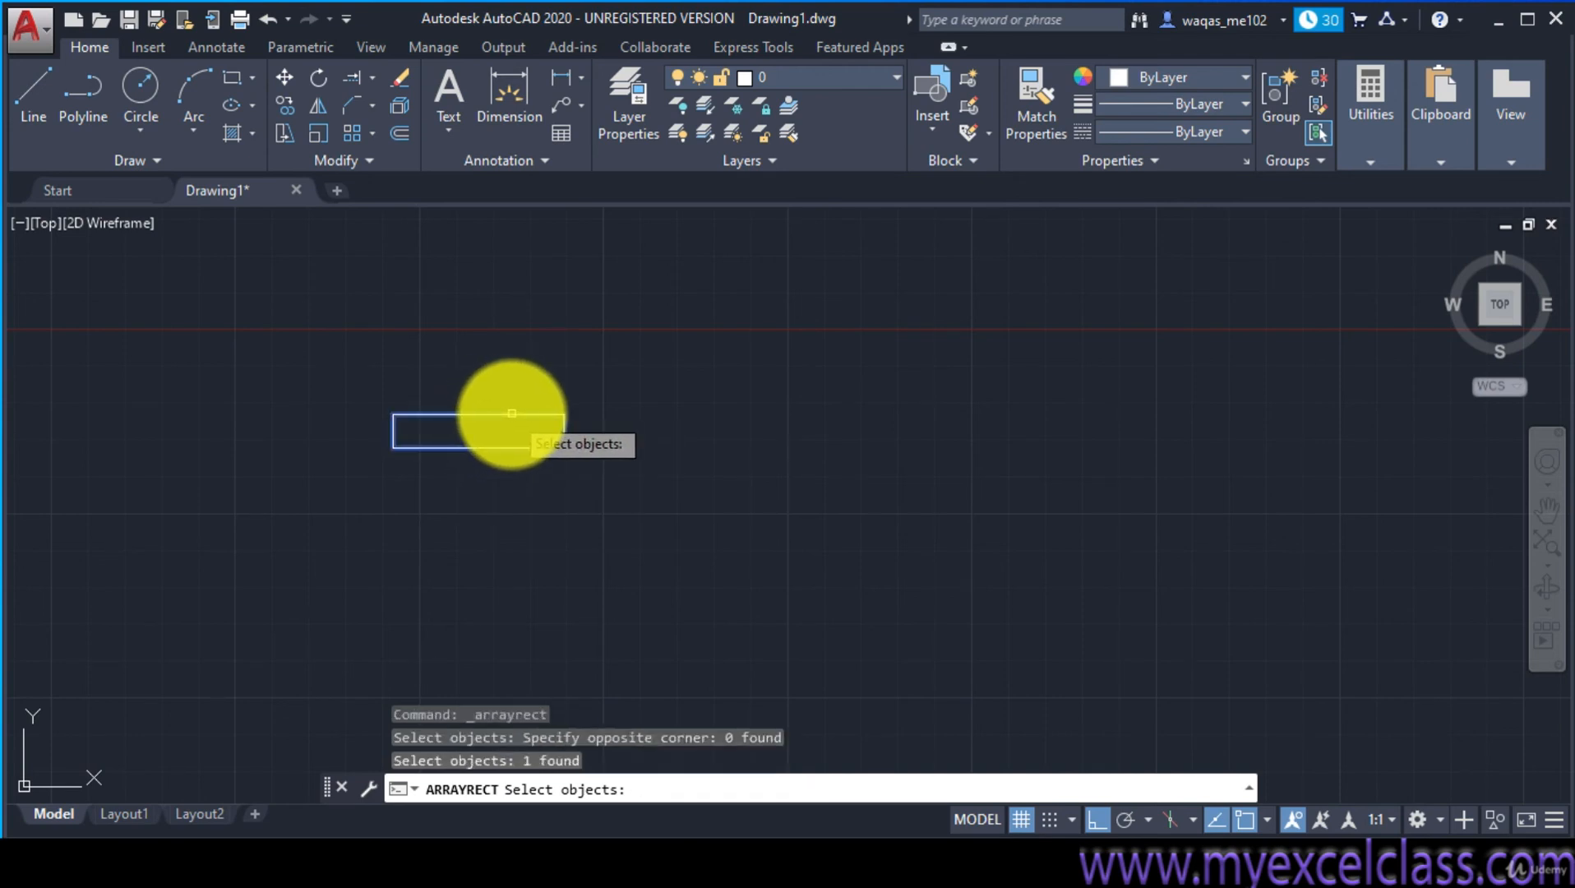
{"action": "key", "text": "Return"}
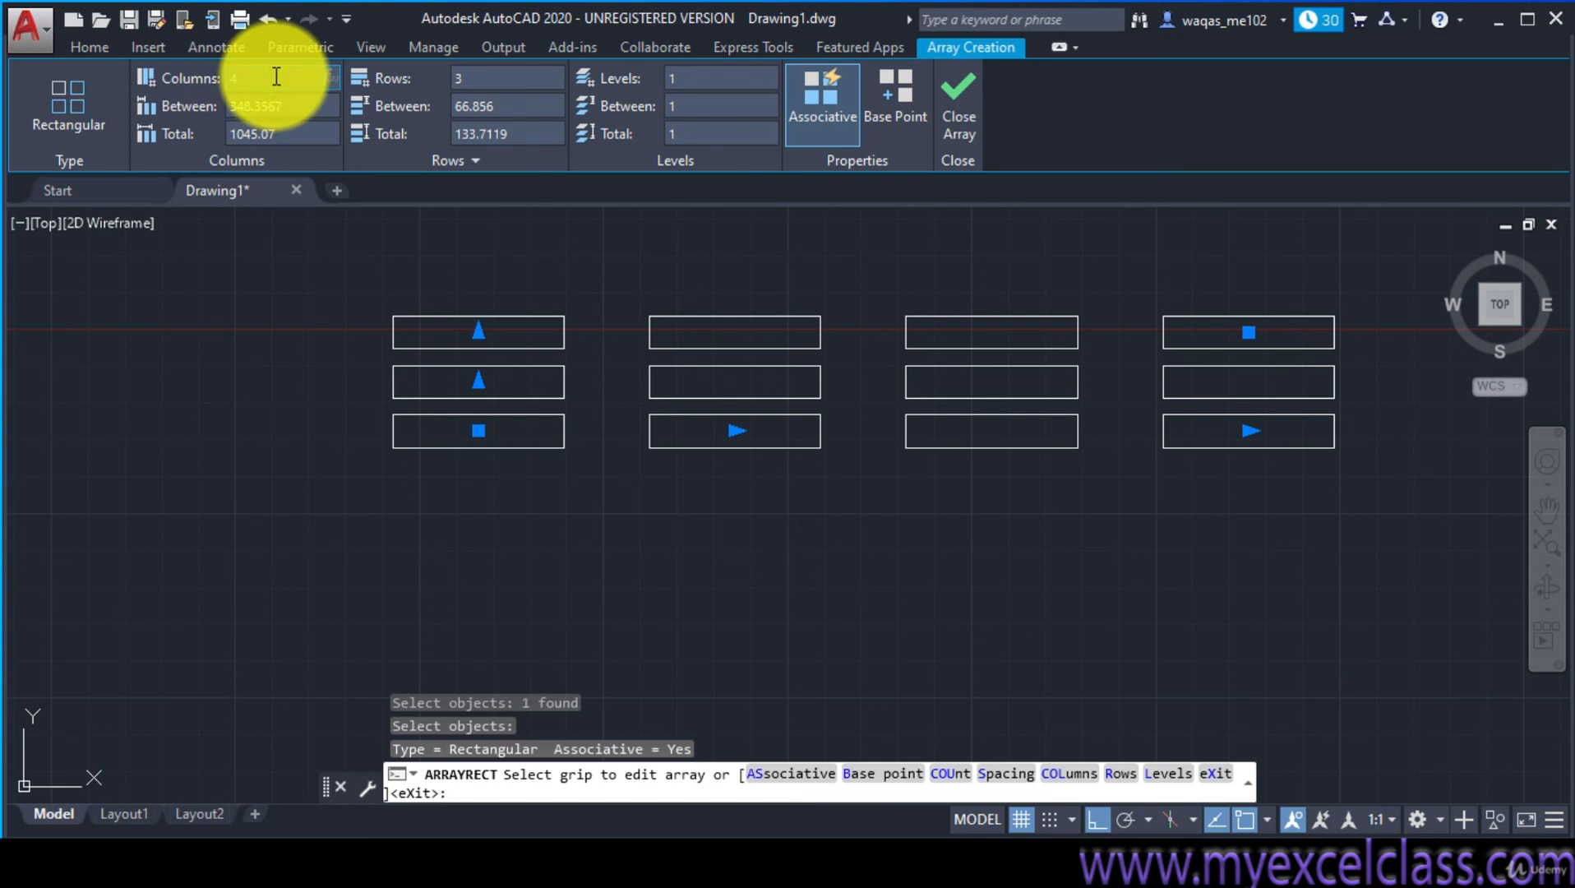
Set the rectangular array to 5 columns and 2 rows and finish it
{"action": "type", "text": "5"}
{"action": "key", "text": "Return"}
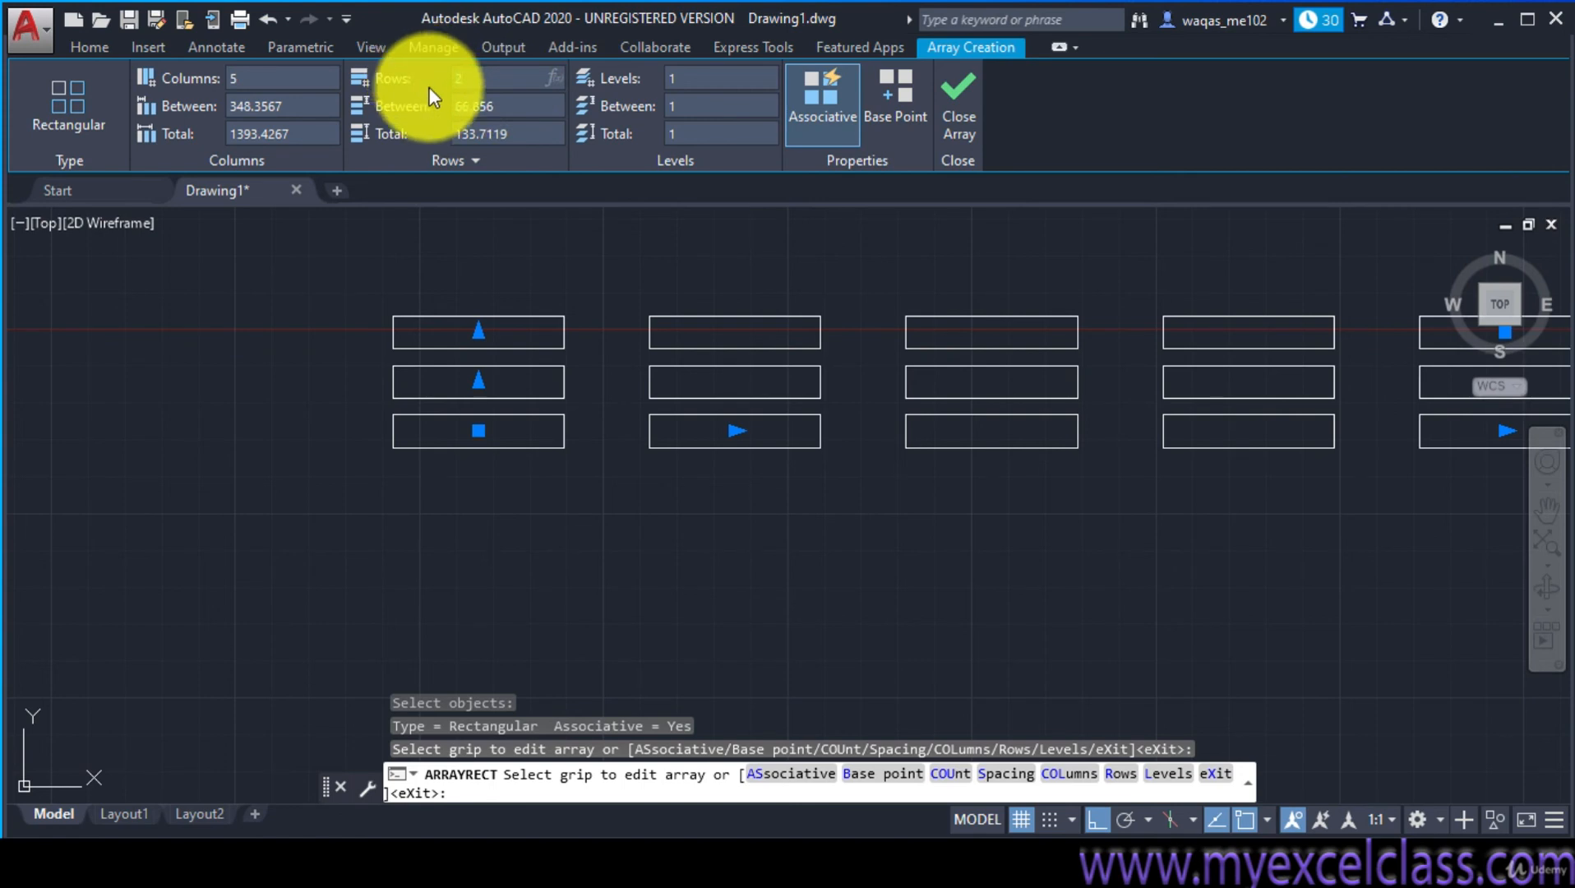
{"action": "key", "text": "Return"}
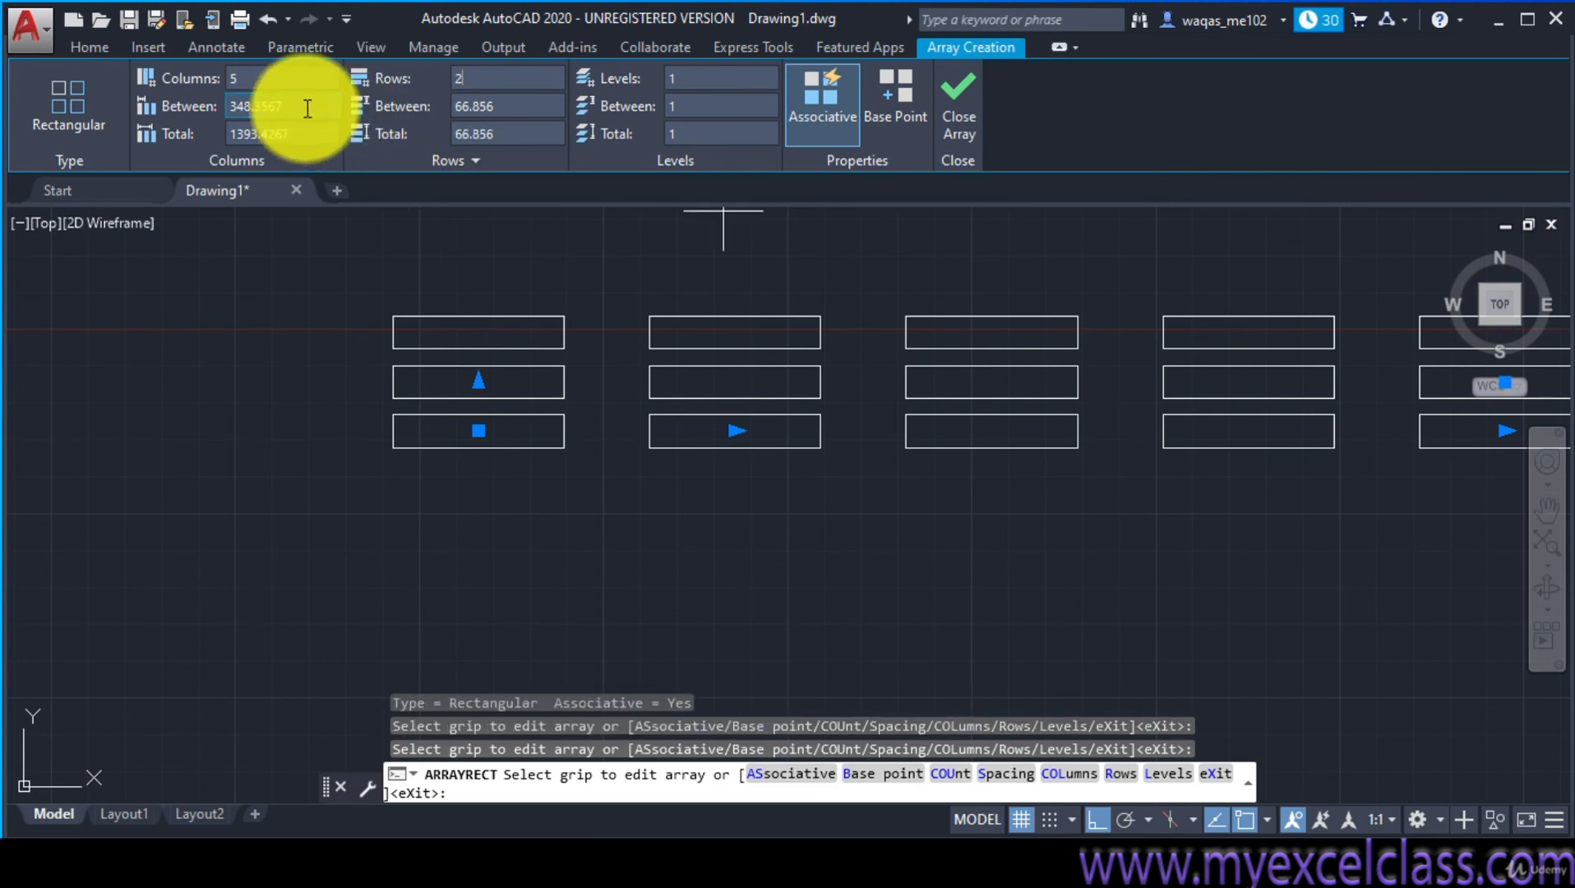
{"action": "key", "text": "Return"}
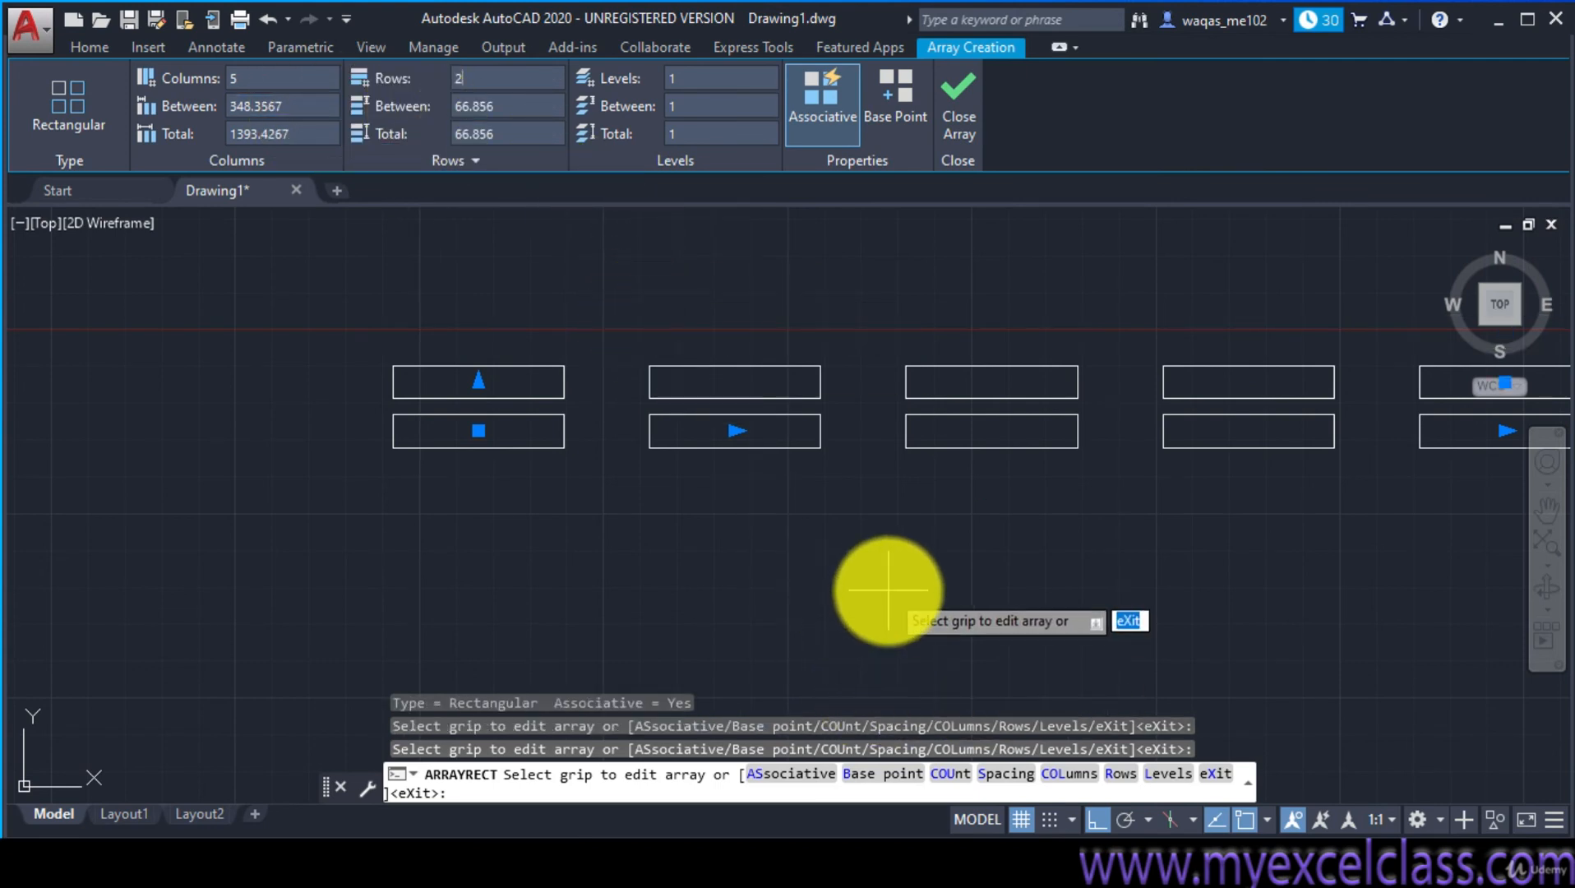
{"action": "scroll", "coordinate": [912, 582], "scroll_direction": "down", "scroll_amount": 4}
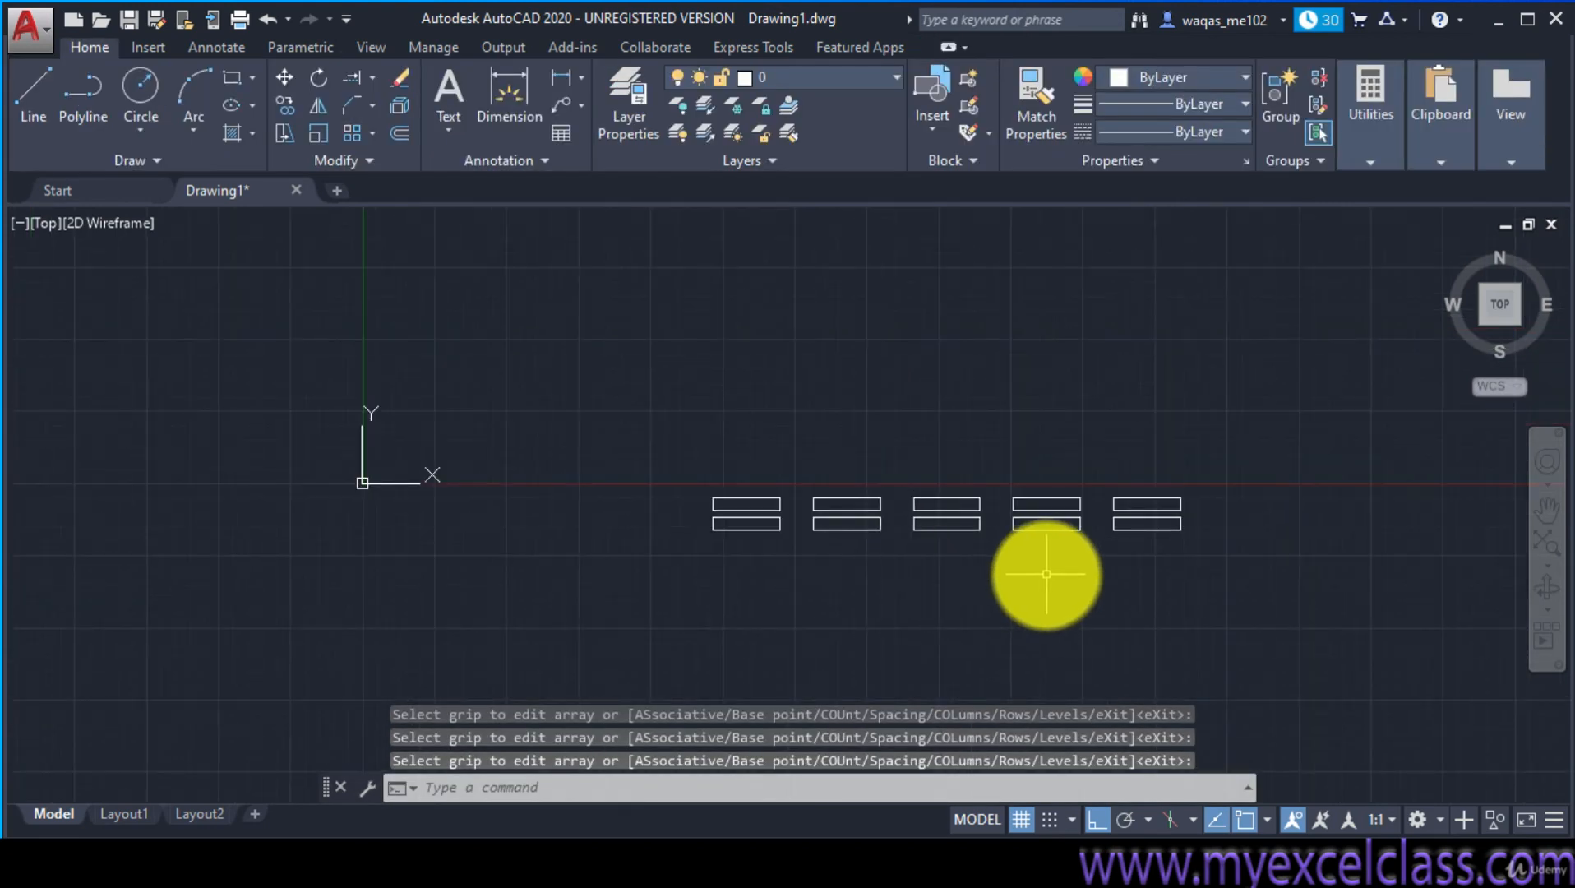
{"action": "middle_click_drag", "start_coordinate": [1048, 562], "coordinate": [716, 545]}
{"action": "scroll", "coordinate": [575, 534], "scroll_direction": "up", "scroll_amount": 4}
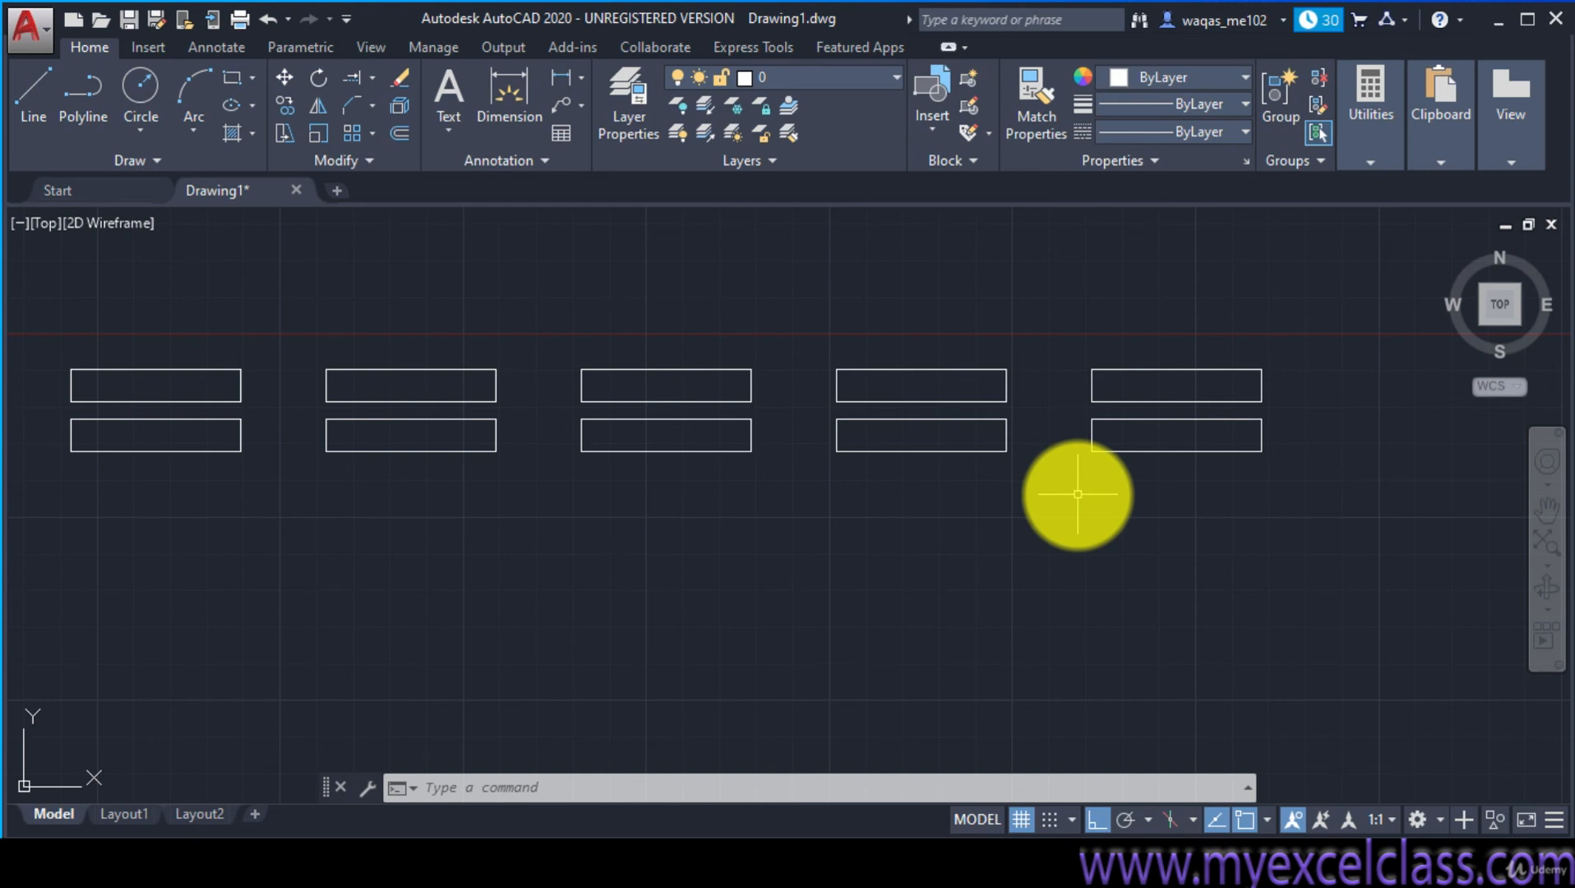
{"action": "scroll", "coordinate": [1076, 493], "scroll_direction": "down", "scroll_amount": 2}
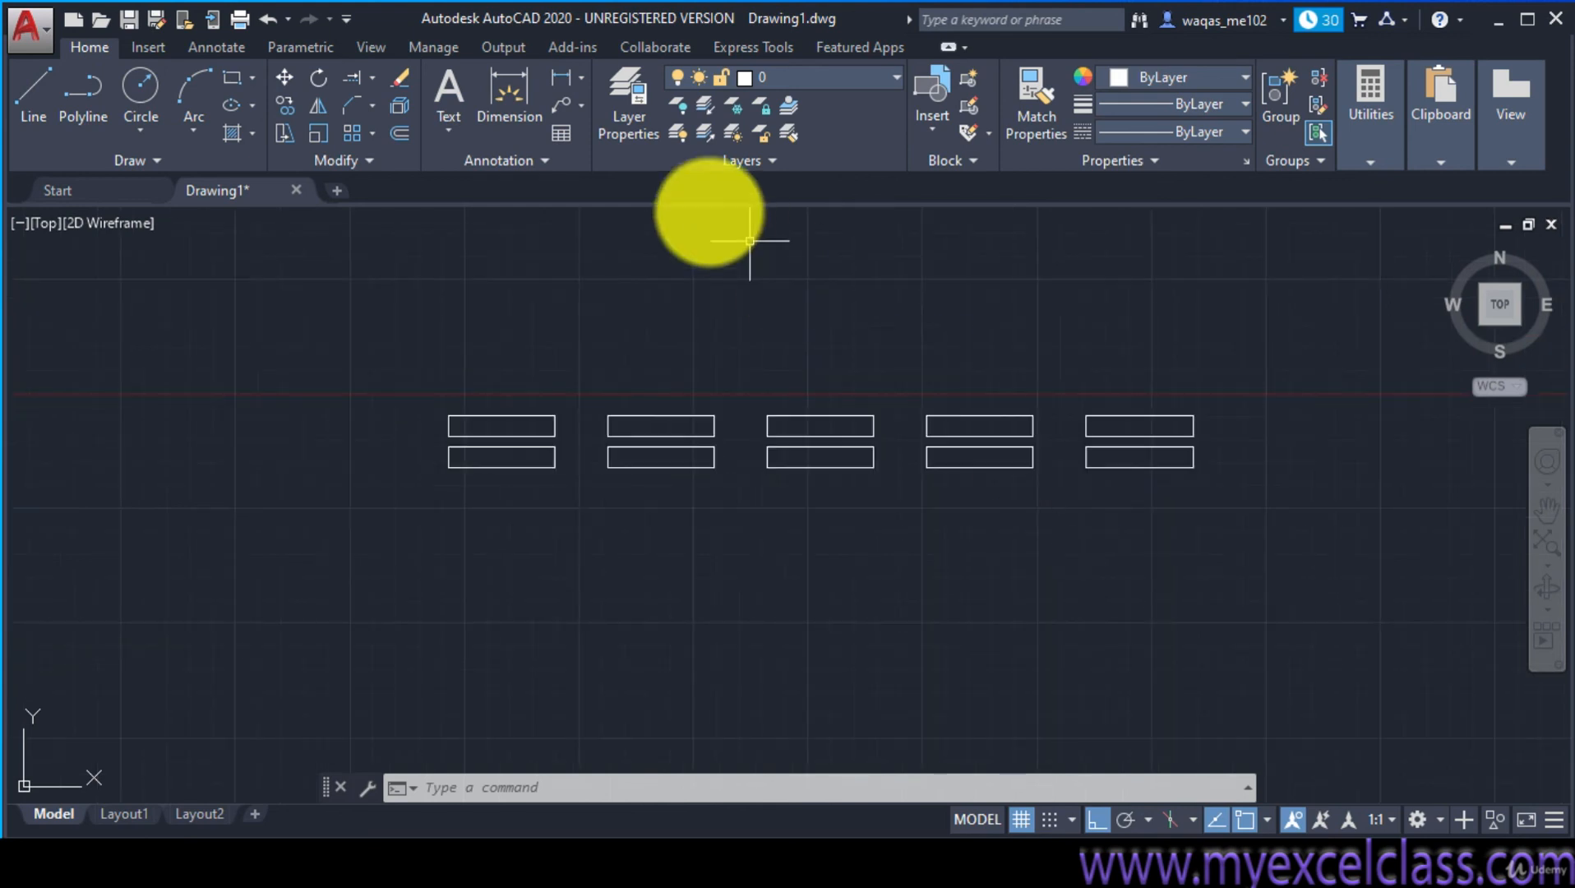
Erase the whole array of rectangles
{"action": "left_click", "coordinate": [370, 134]}
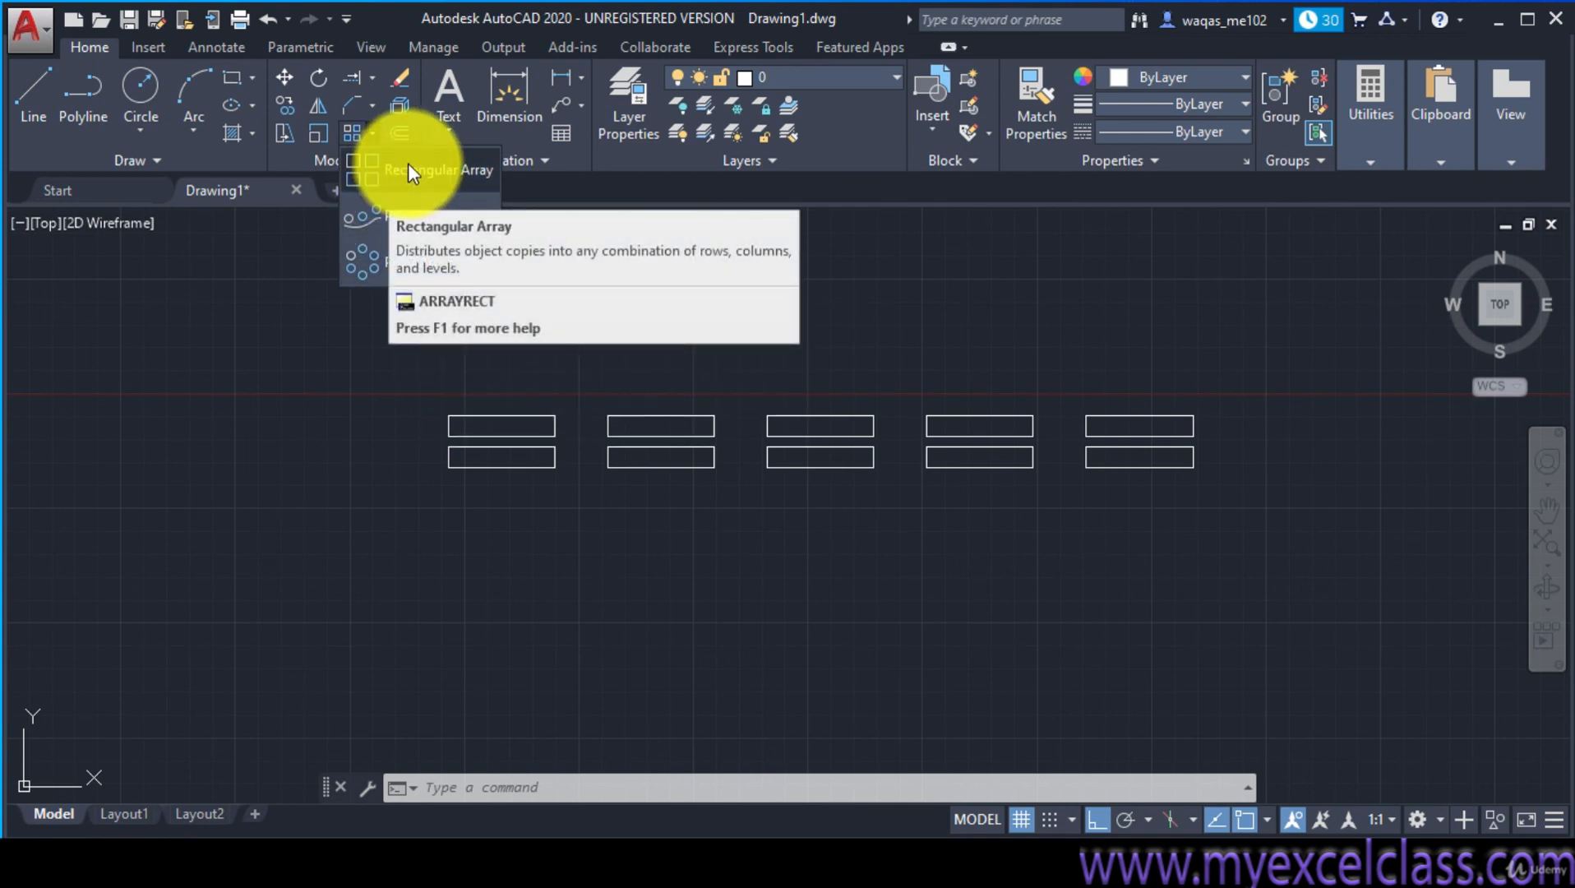
{"action": "left_click", "coordinate": [280, 261]}
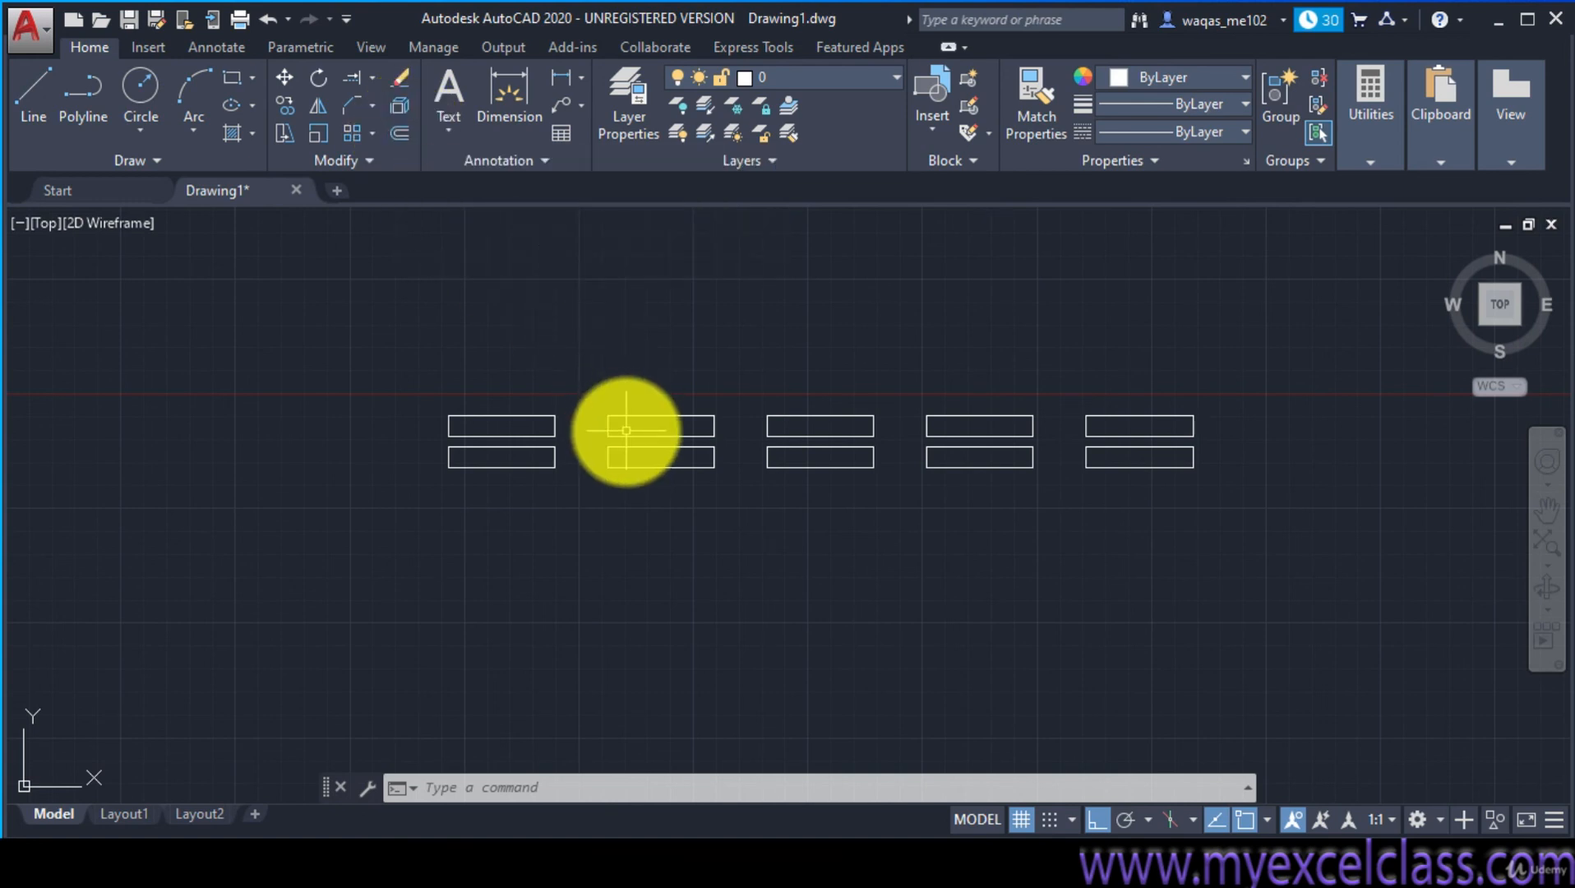
{"action": "mouse_move", "coordinate": [389, 352]}
{"action": "left_mouse_down"}
{"action": "mouse_move", "coordinate": [1125, 589]}
{"action": "mouse_move", "coordinate": [1370, 352]}
{"action": "mouse_move", "coordinate": [1248, 404]}
{"action": "left_mouse_up"}
{"action": "key", "text": "Delete"}
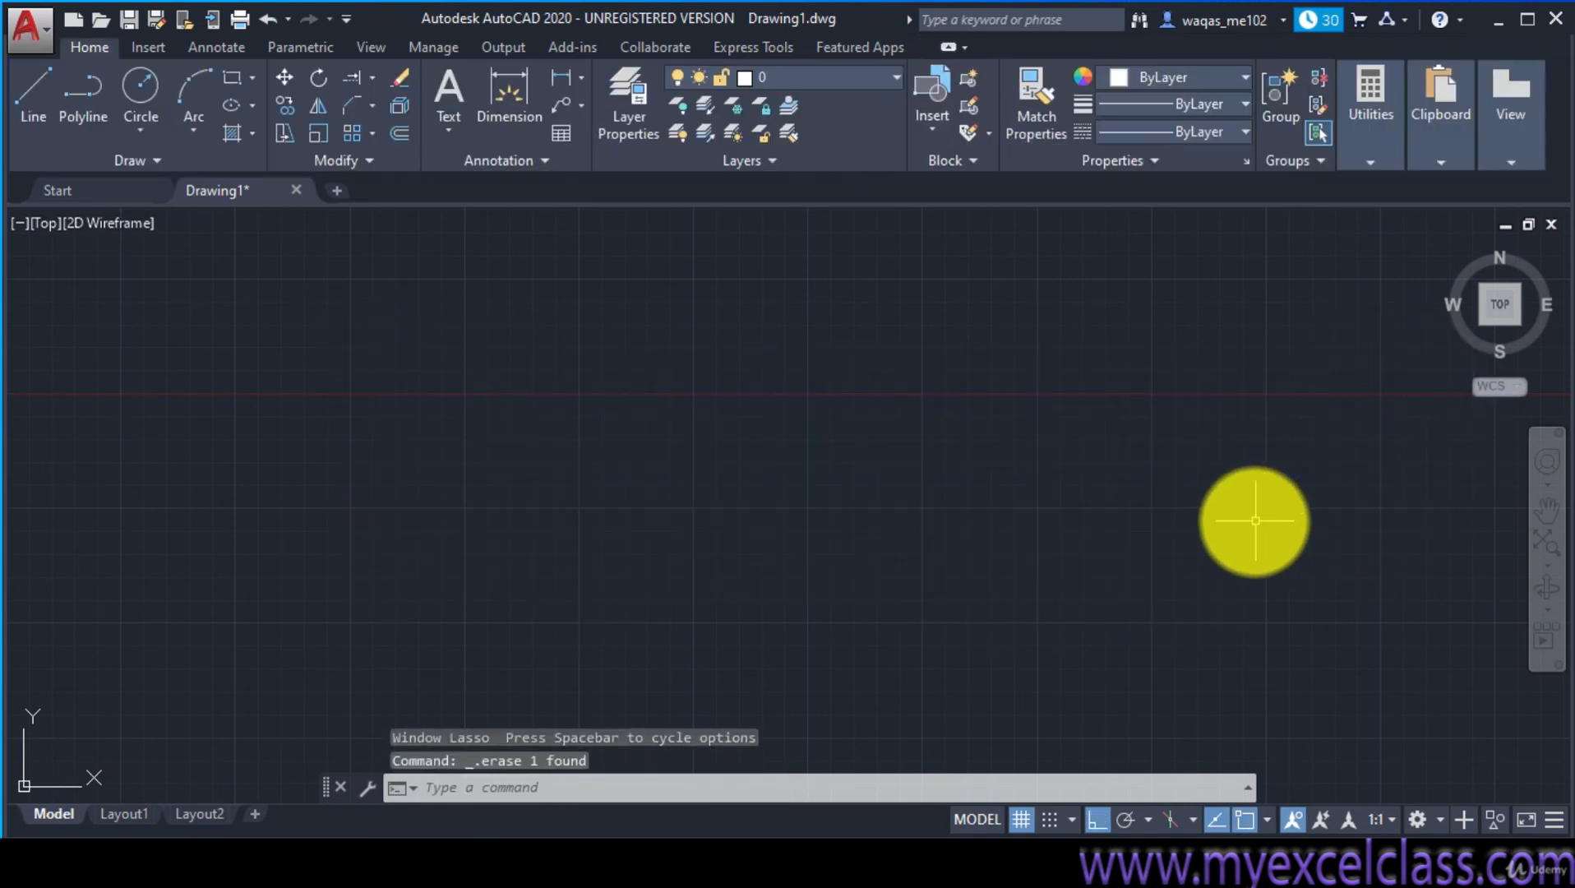
Draw a large, wide rectangular outline from four connected orthogonal lines, with the upper line slightly overshooting the left side
{"action": "left_click", "coordinate": [31, 97]}
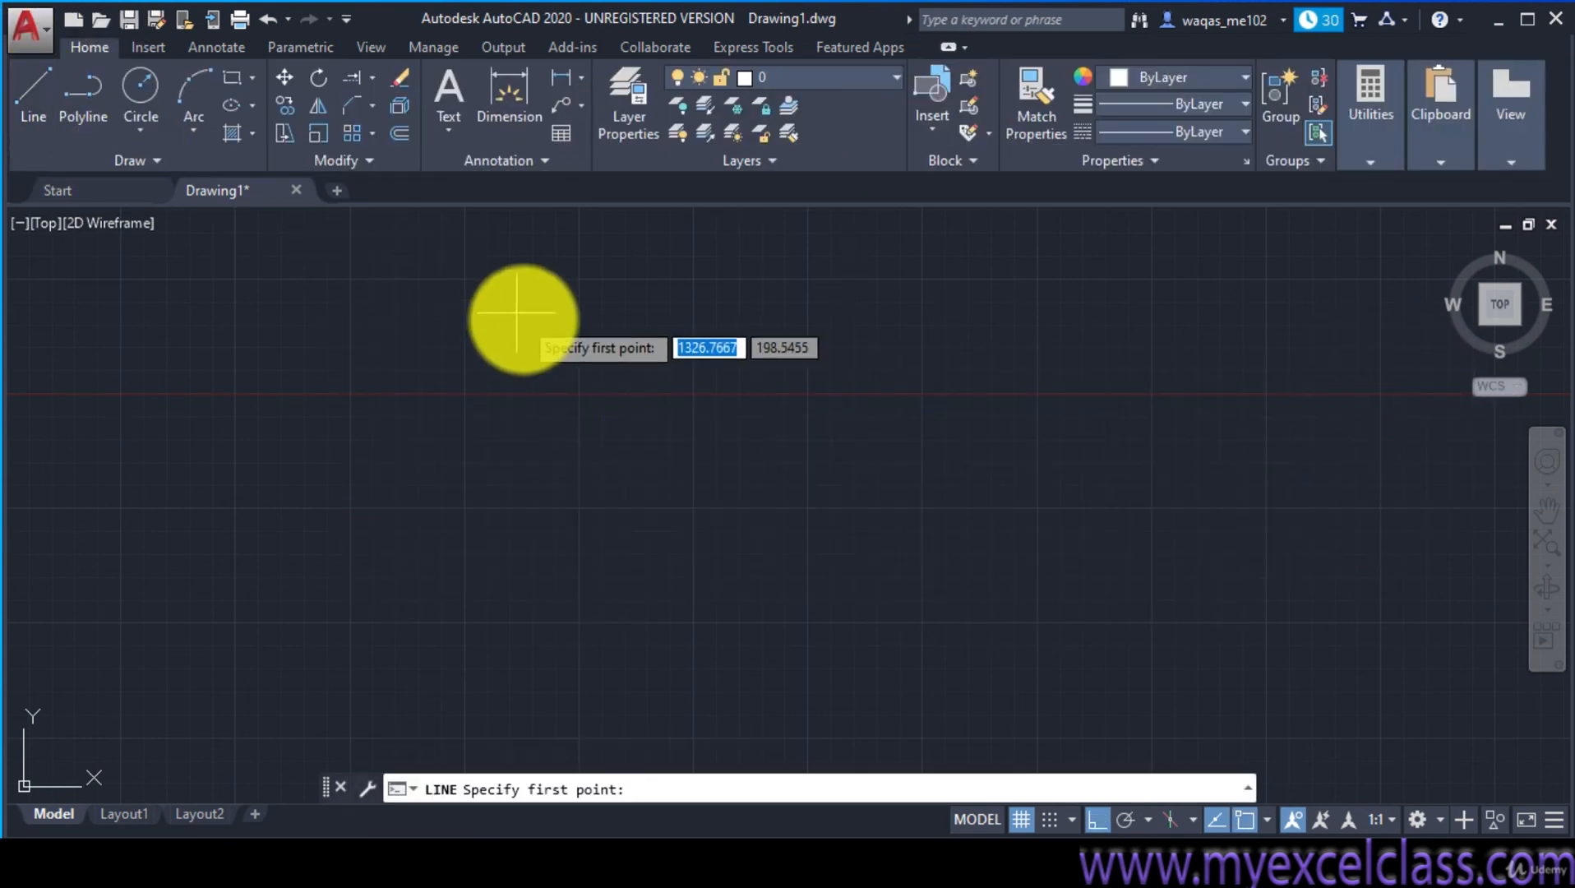
{"action": "left_click", "coordinate": [447, 326]}
{"action": "left_click", "coordinate": [1135, 326]}
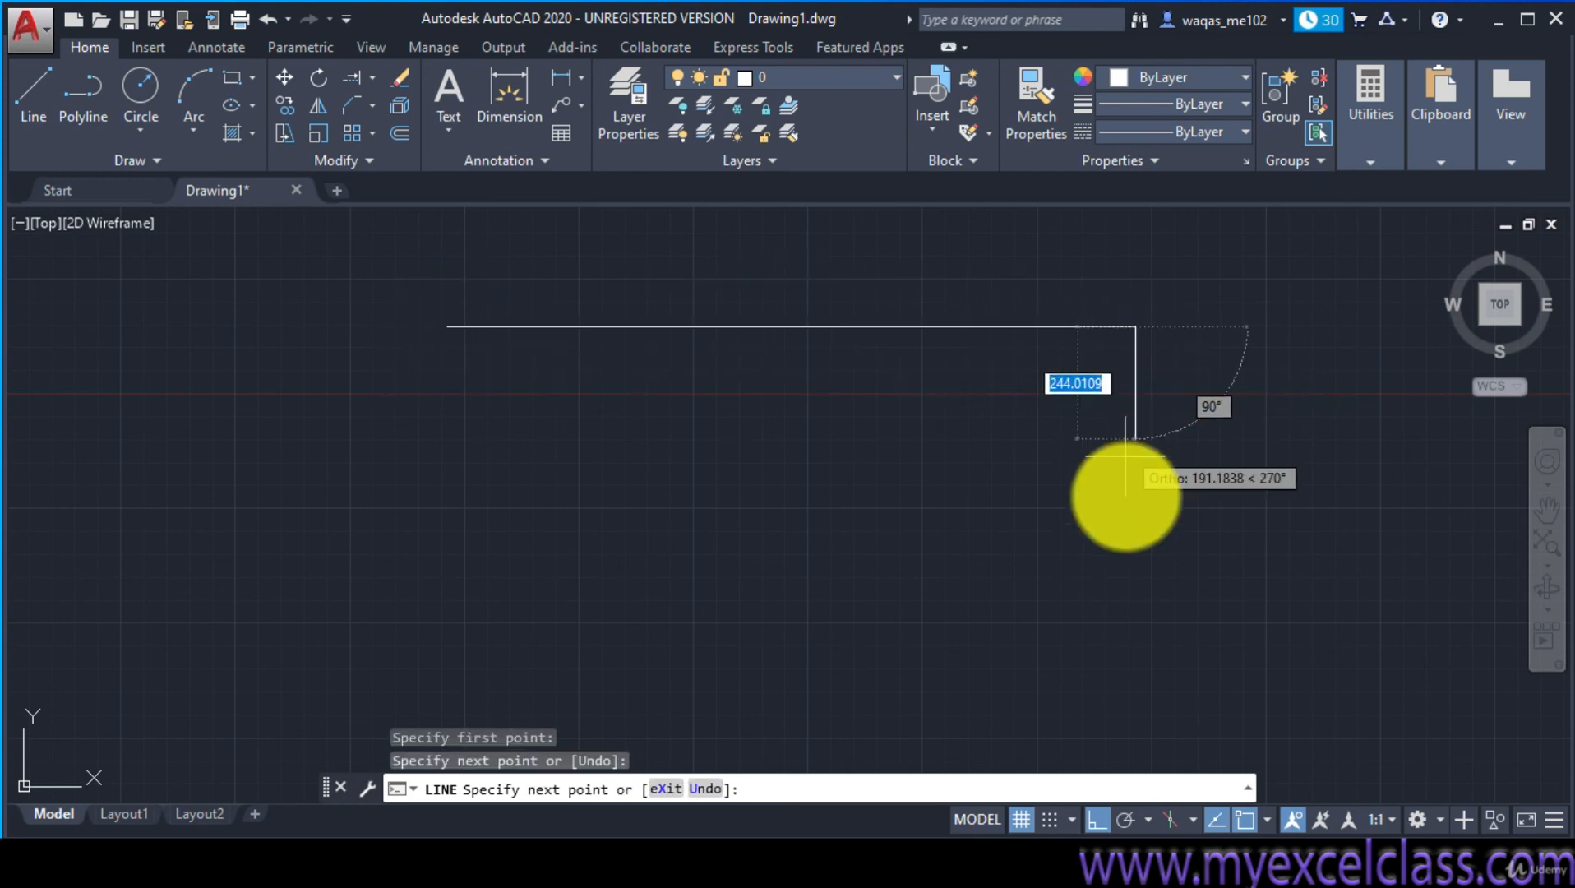
{"action": "left_click", "coordinate": [1135, 581]}
{"action": "left_click", "coordinate": [479, 595]}
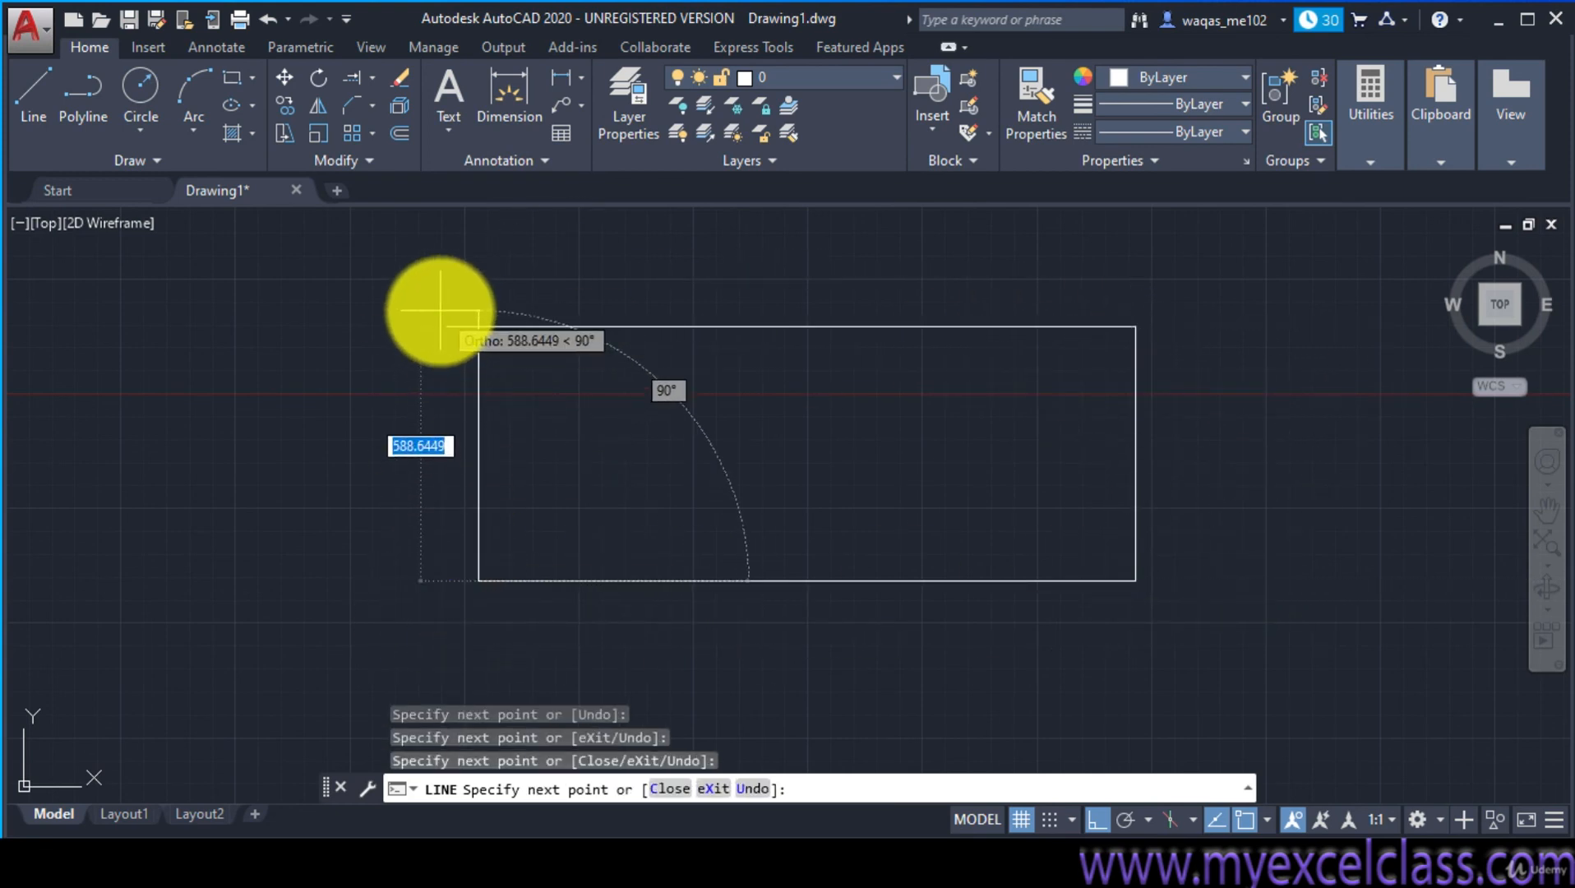
{"action": "left_click", "coordinate": [478, 326]}
{"action": "right_click", "coordinate": [530, 361]}
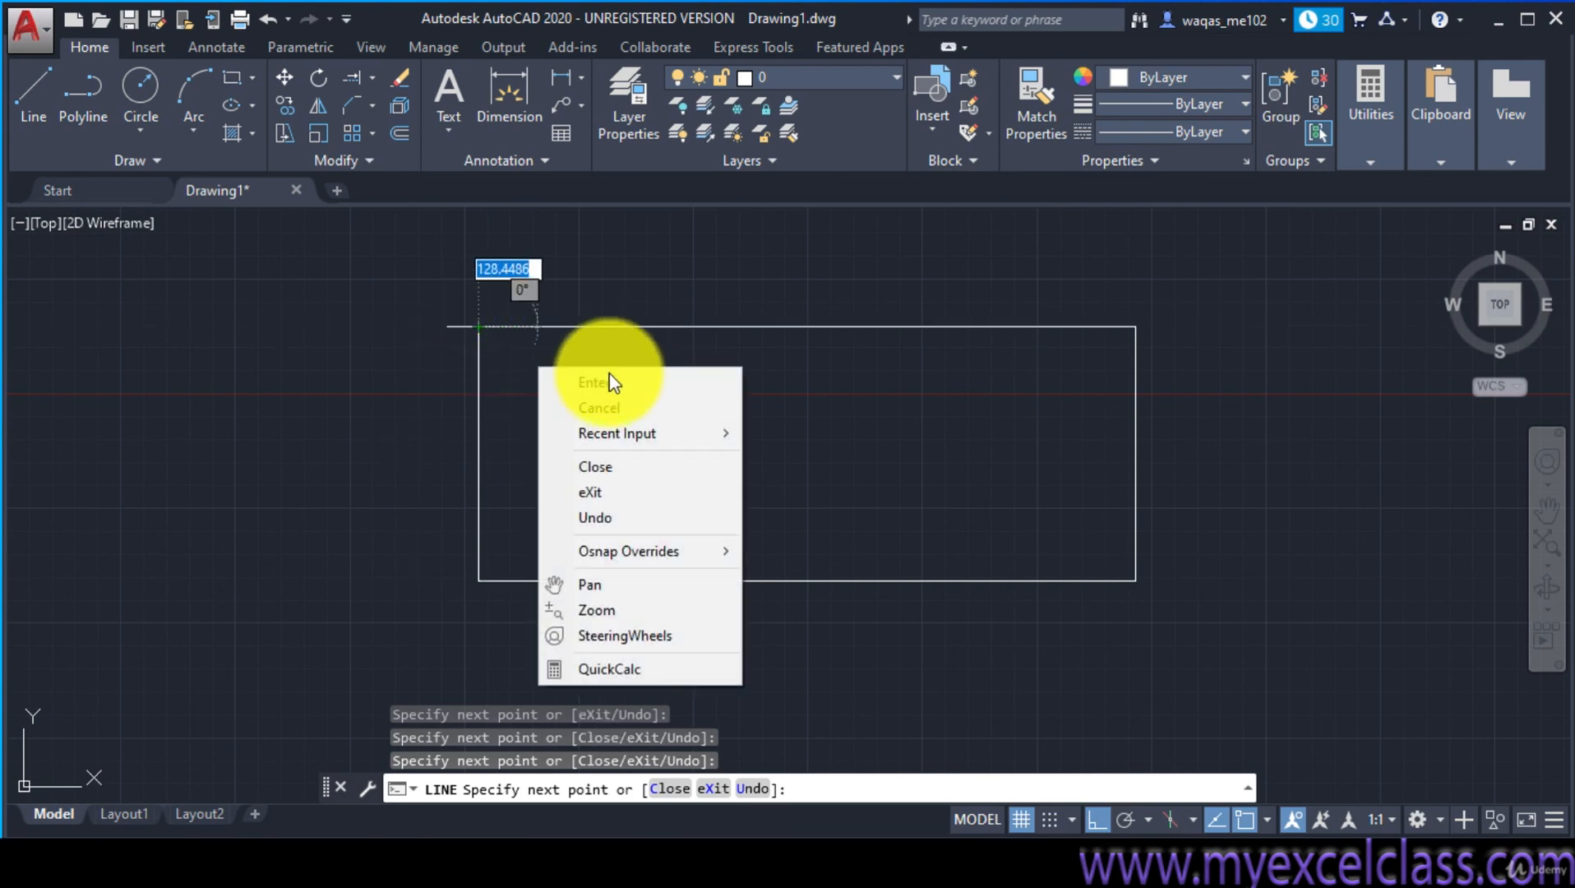
{"action": "left_click", "coordinate": [605, 381]}
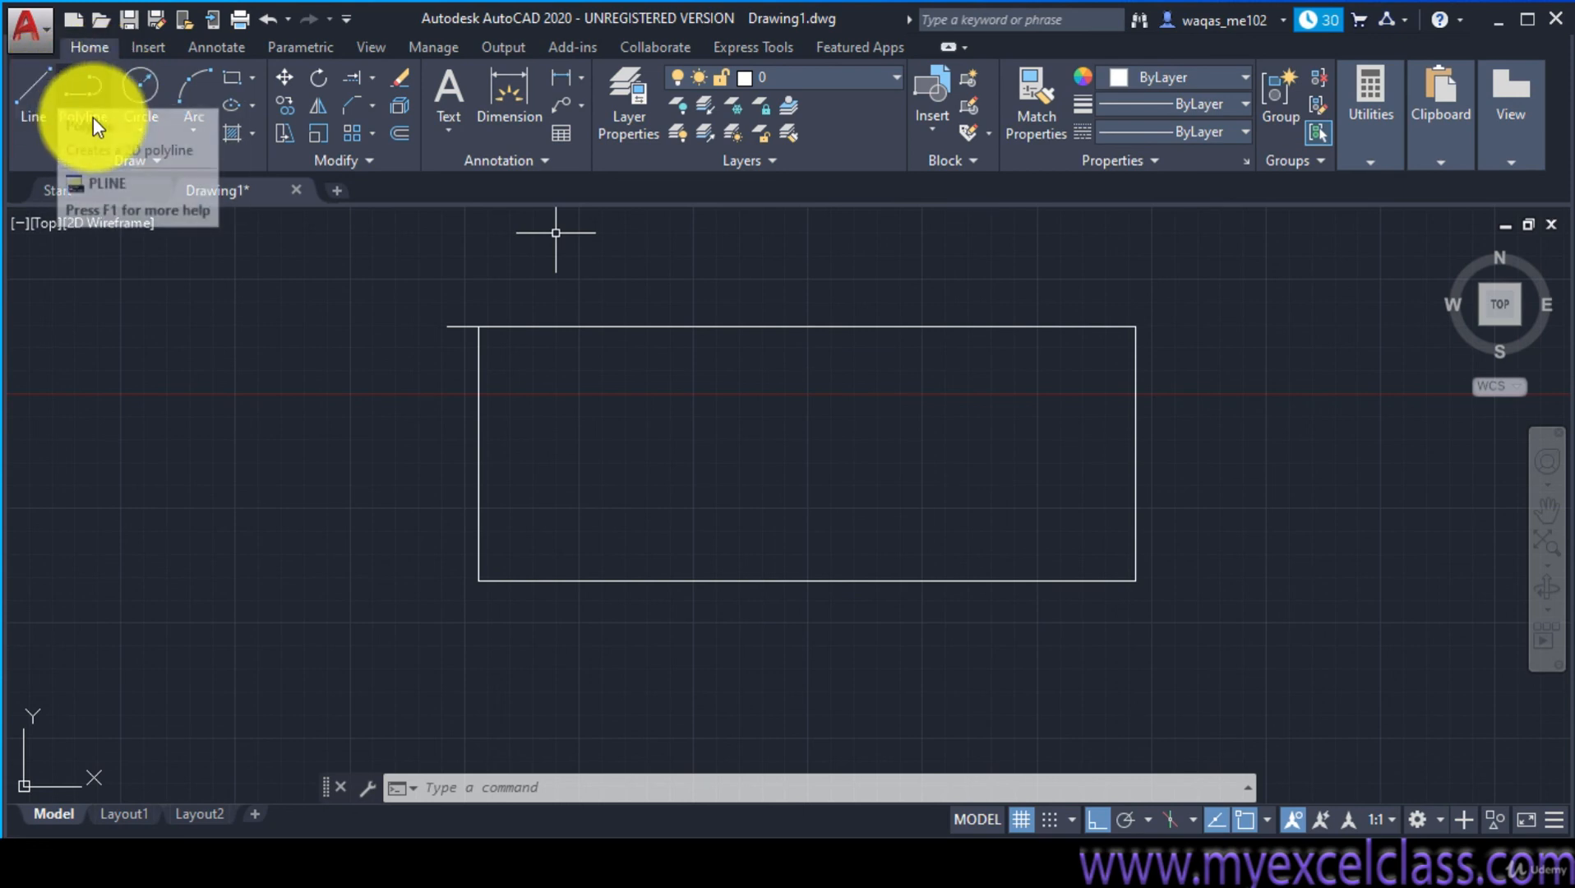
Select the outline's four sides one by one to check that they are separate lines, and clear the selection
{"action": "left_click", "coordinate": [661, 326]}
{"action": "left_click", "coordinate": [1141, 436]}
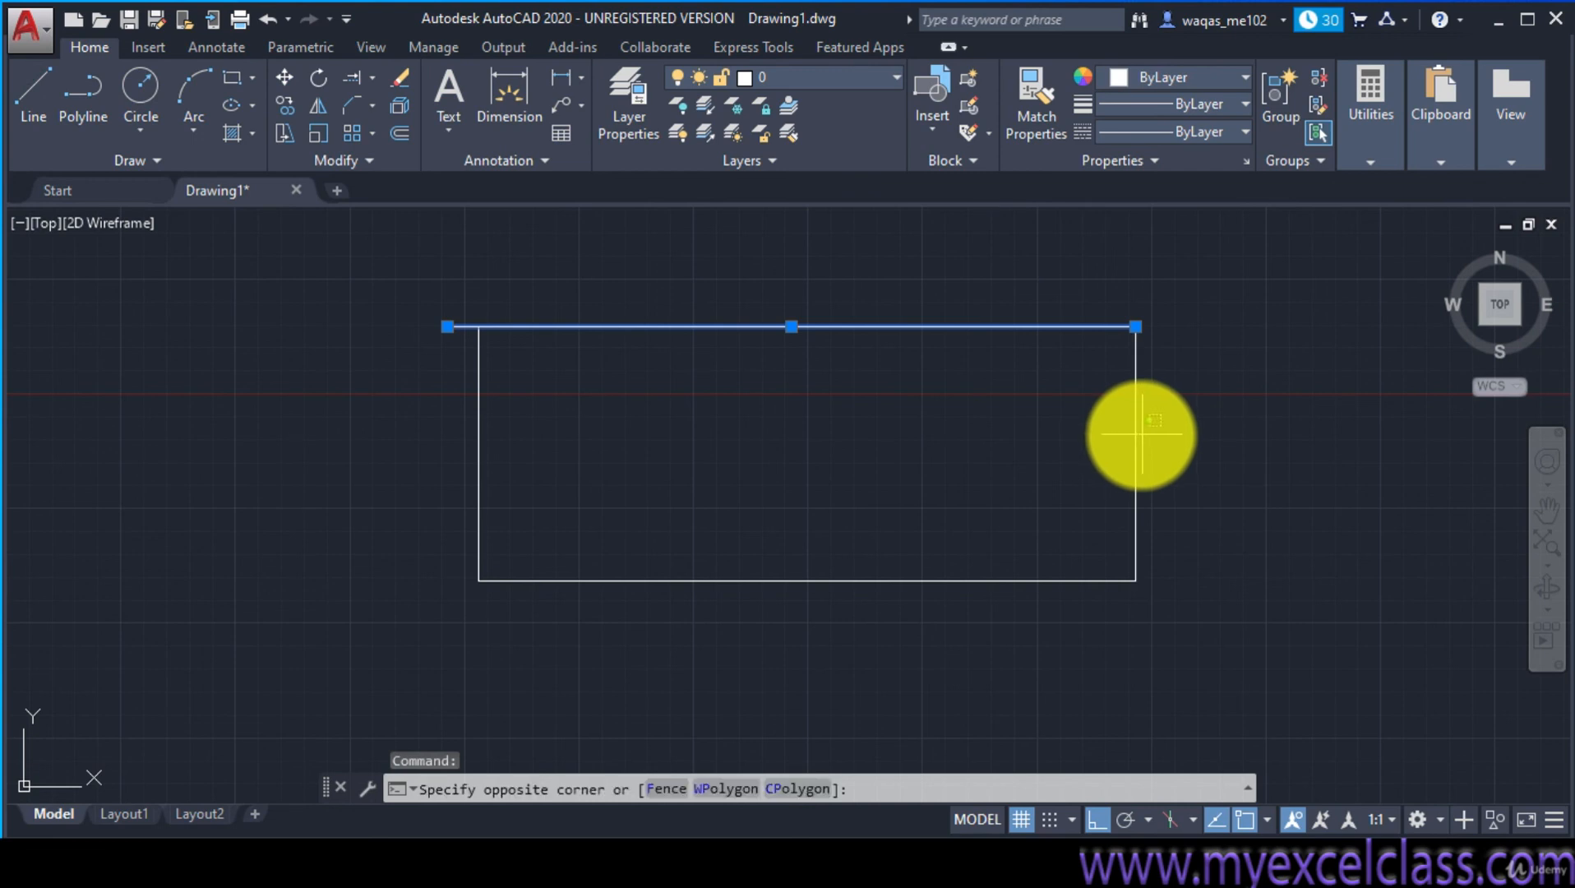
{"action": "left_click", "coordinate": [1133, 435]}
{"action": "left_click", "coordinate": [1003, 579]}
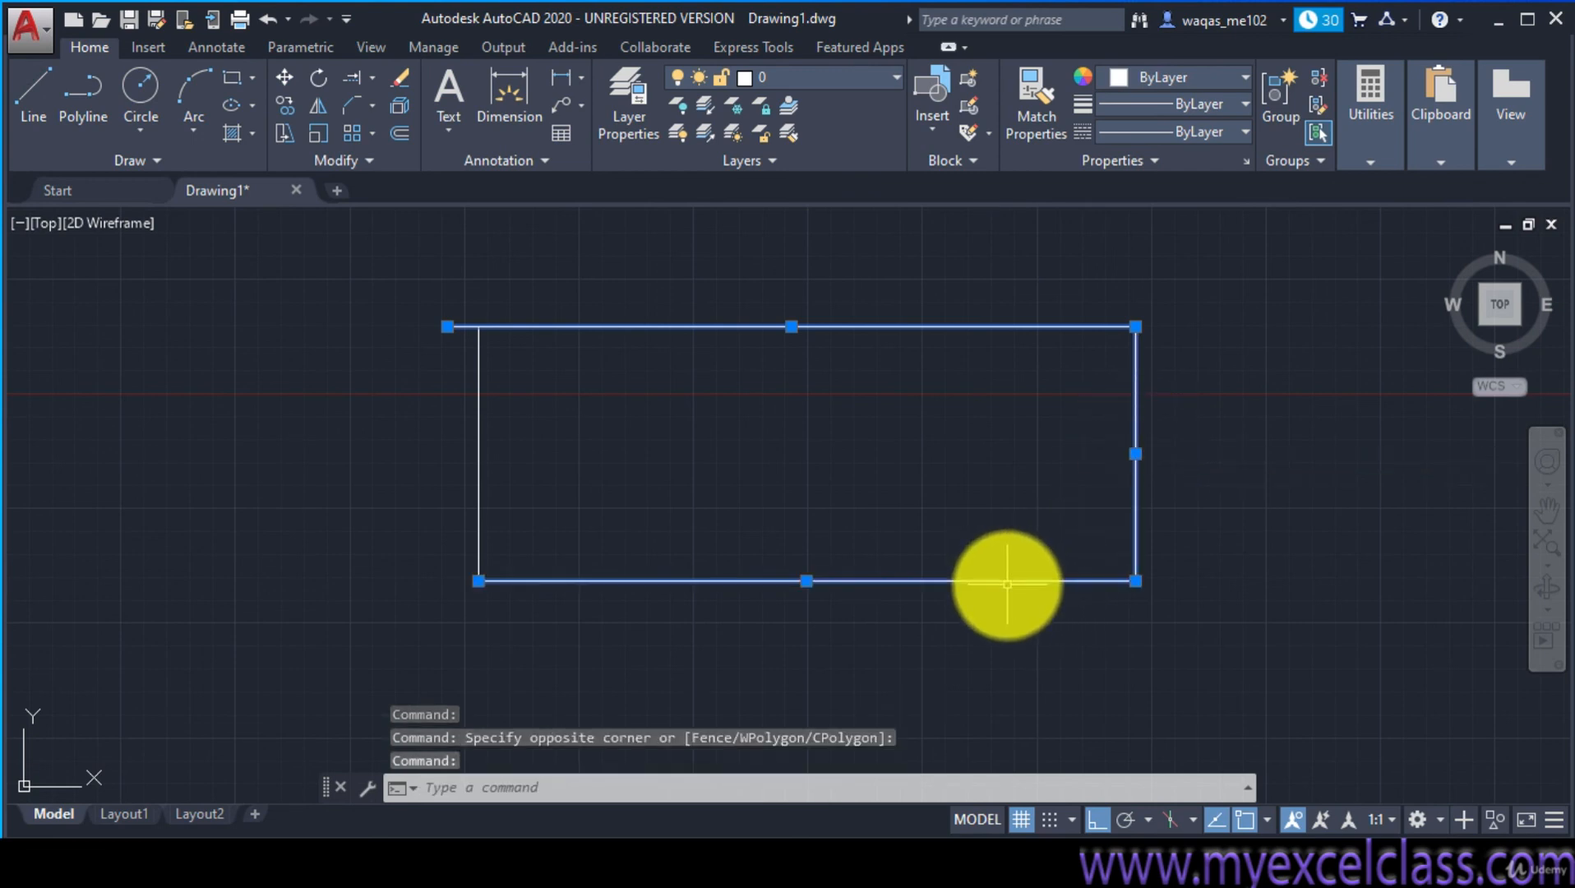
{"action": "left_click", "coordinate": [477, 457]}
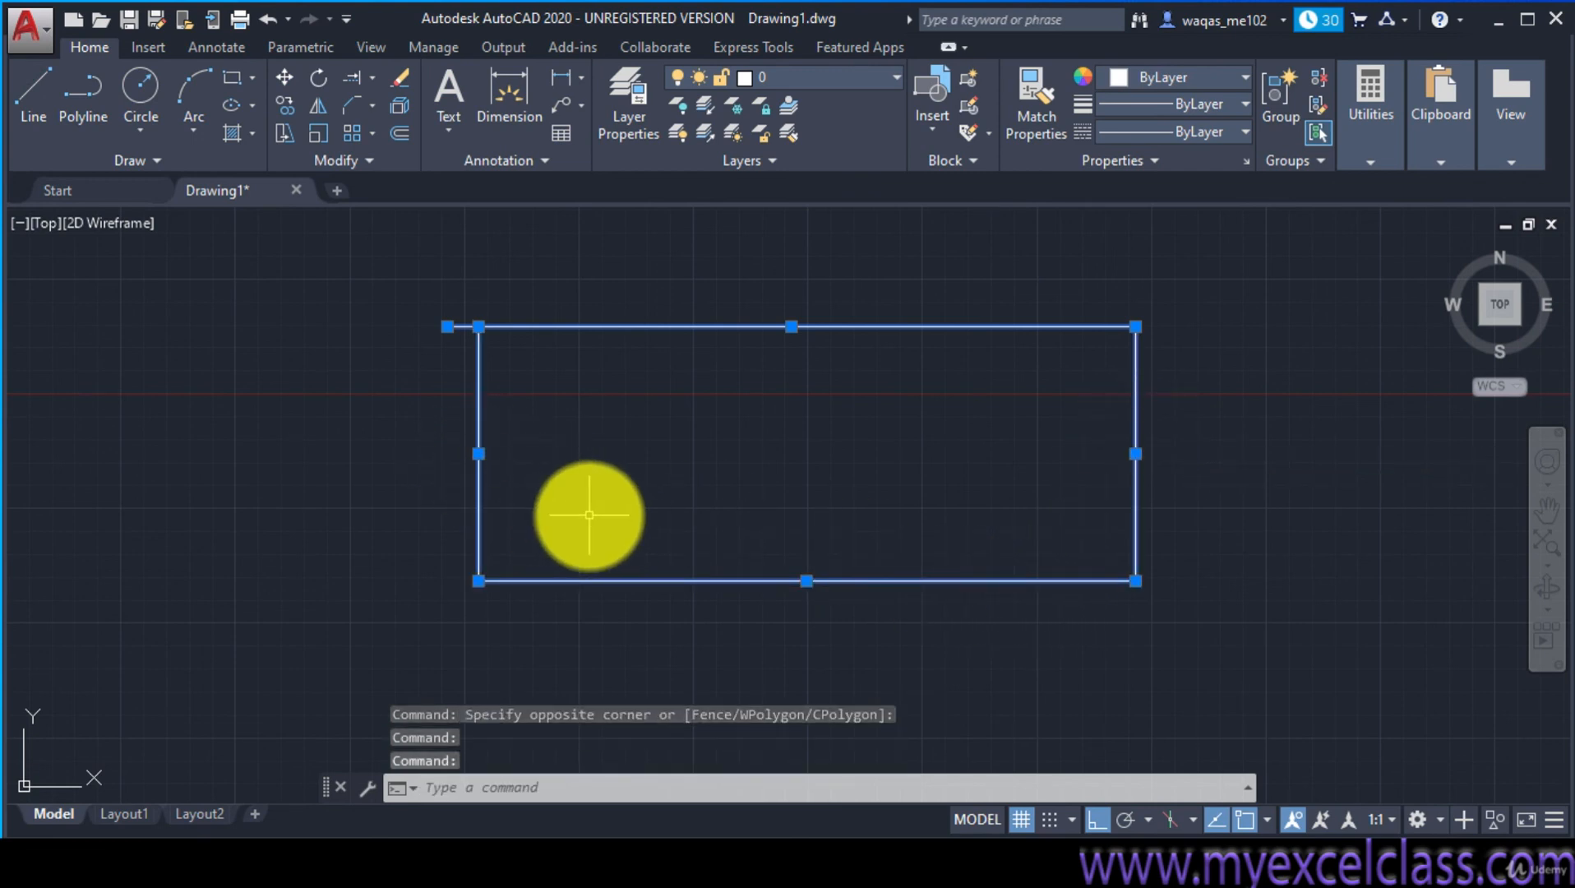
{"action": "key", "text": "Escape"}
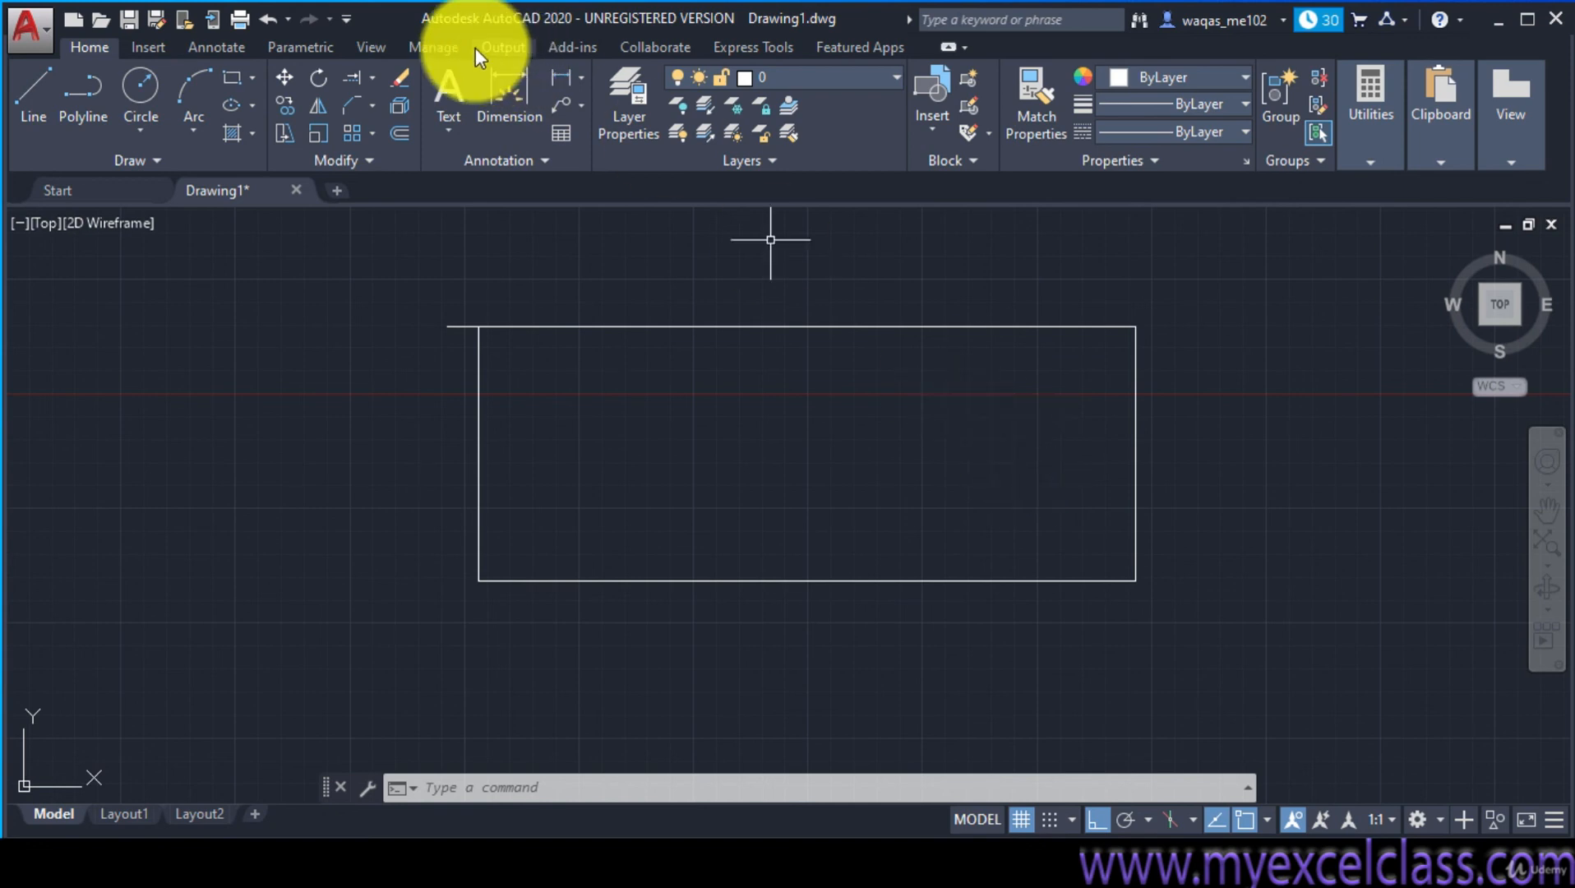
Offset the outline's right side outward by 20 and end the Offset command
{"action": "left_click", "coordinate": [400, 133]}
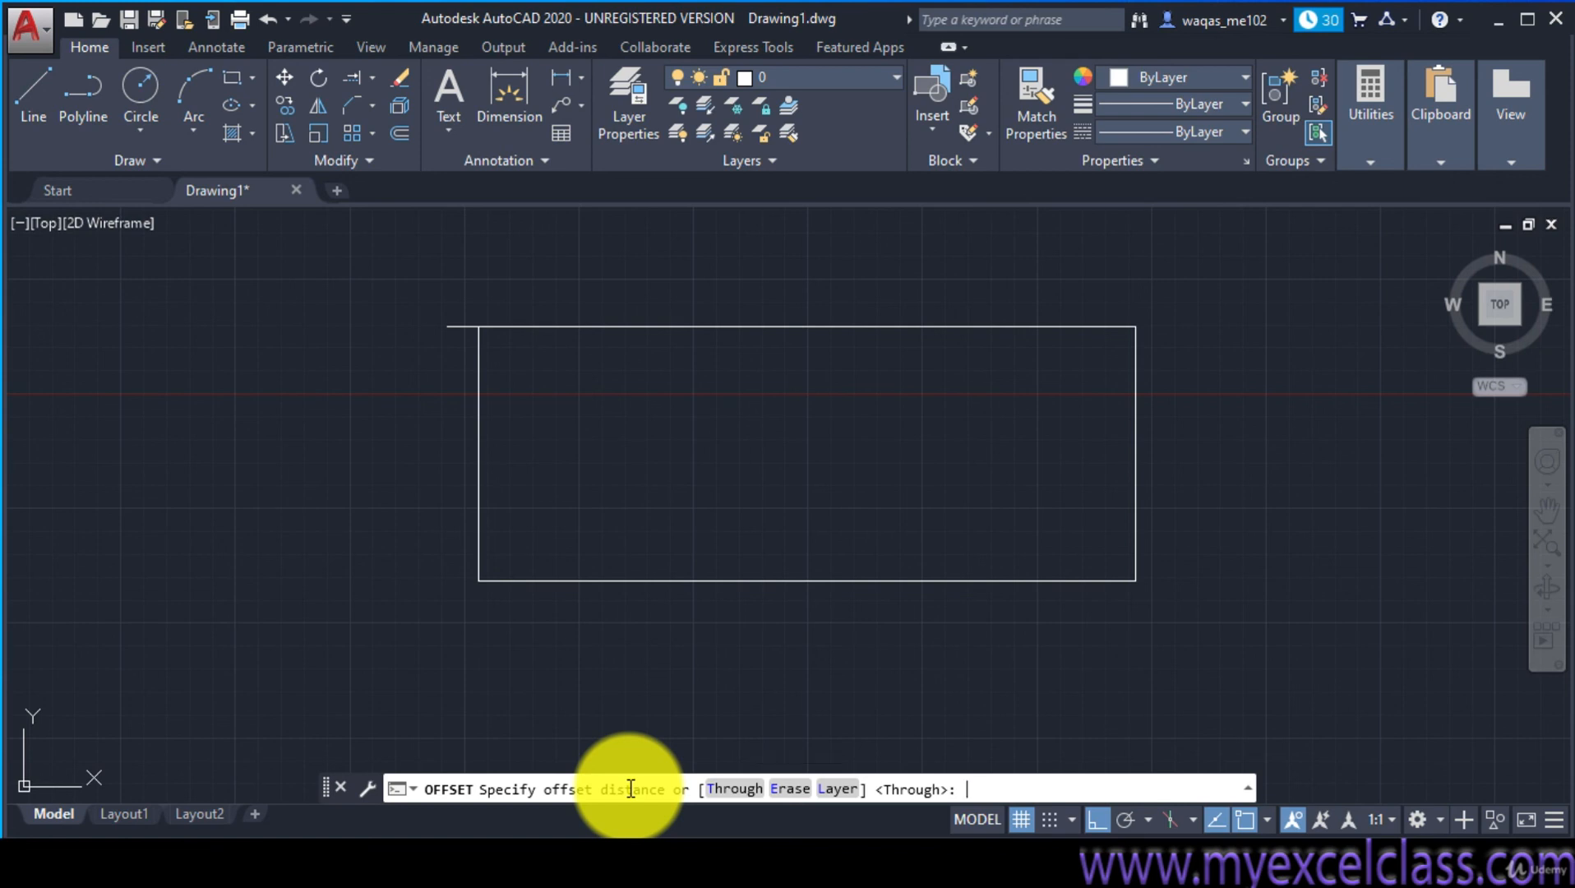
{"action": "type", "text": "20"}
{"action": "key", "text": "Return"}
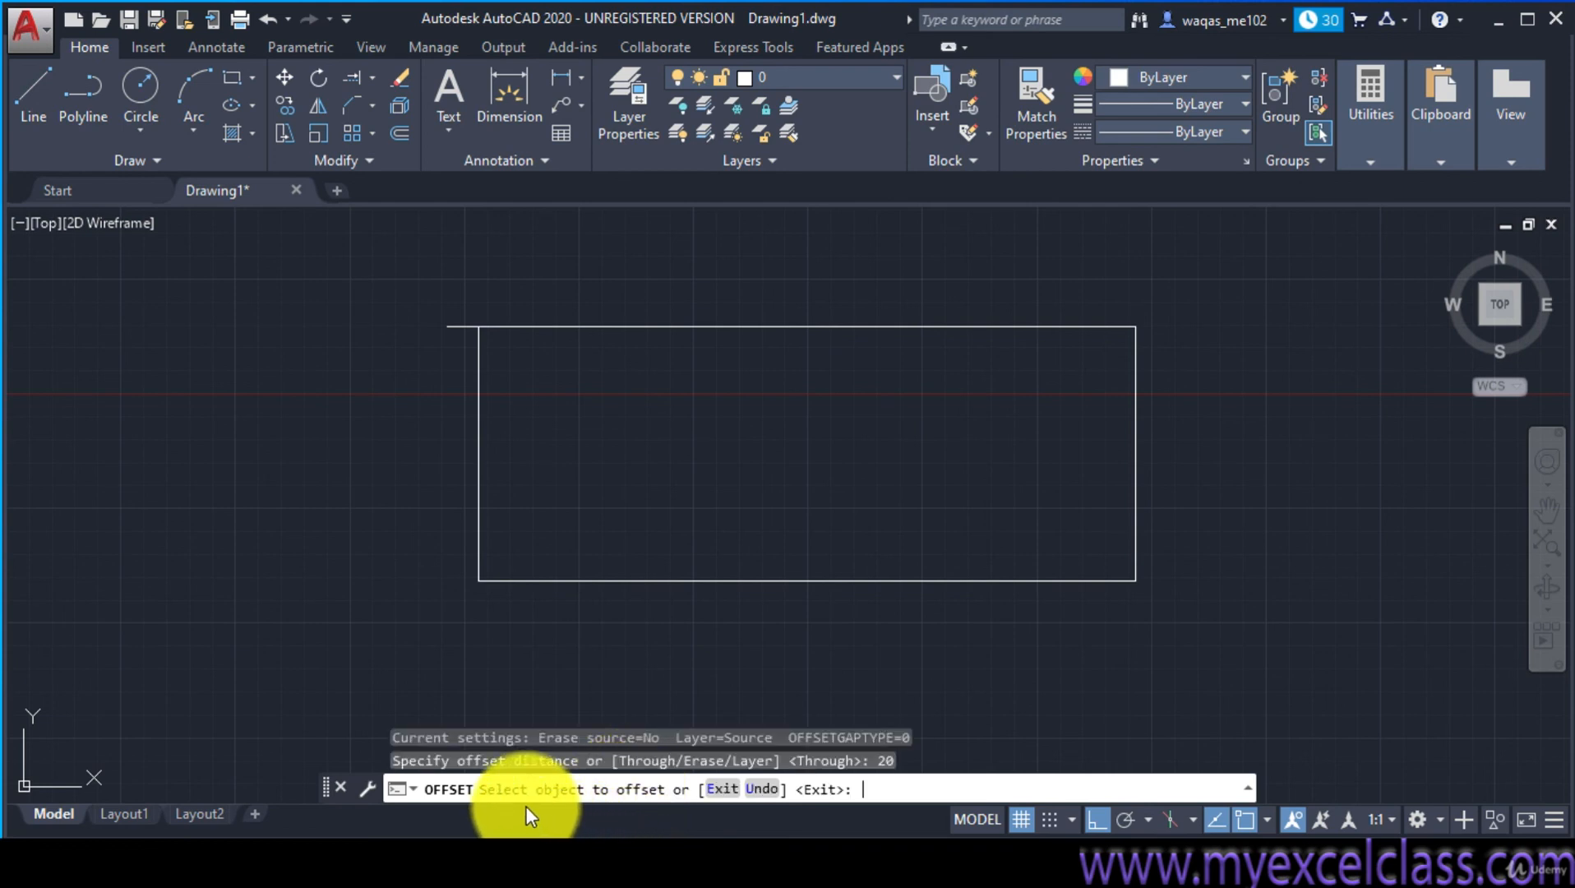
{"action": "left_click", "coordinate": [1135, 473]}
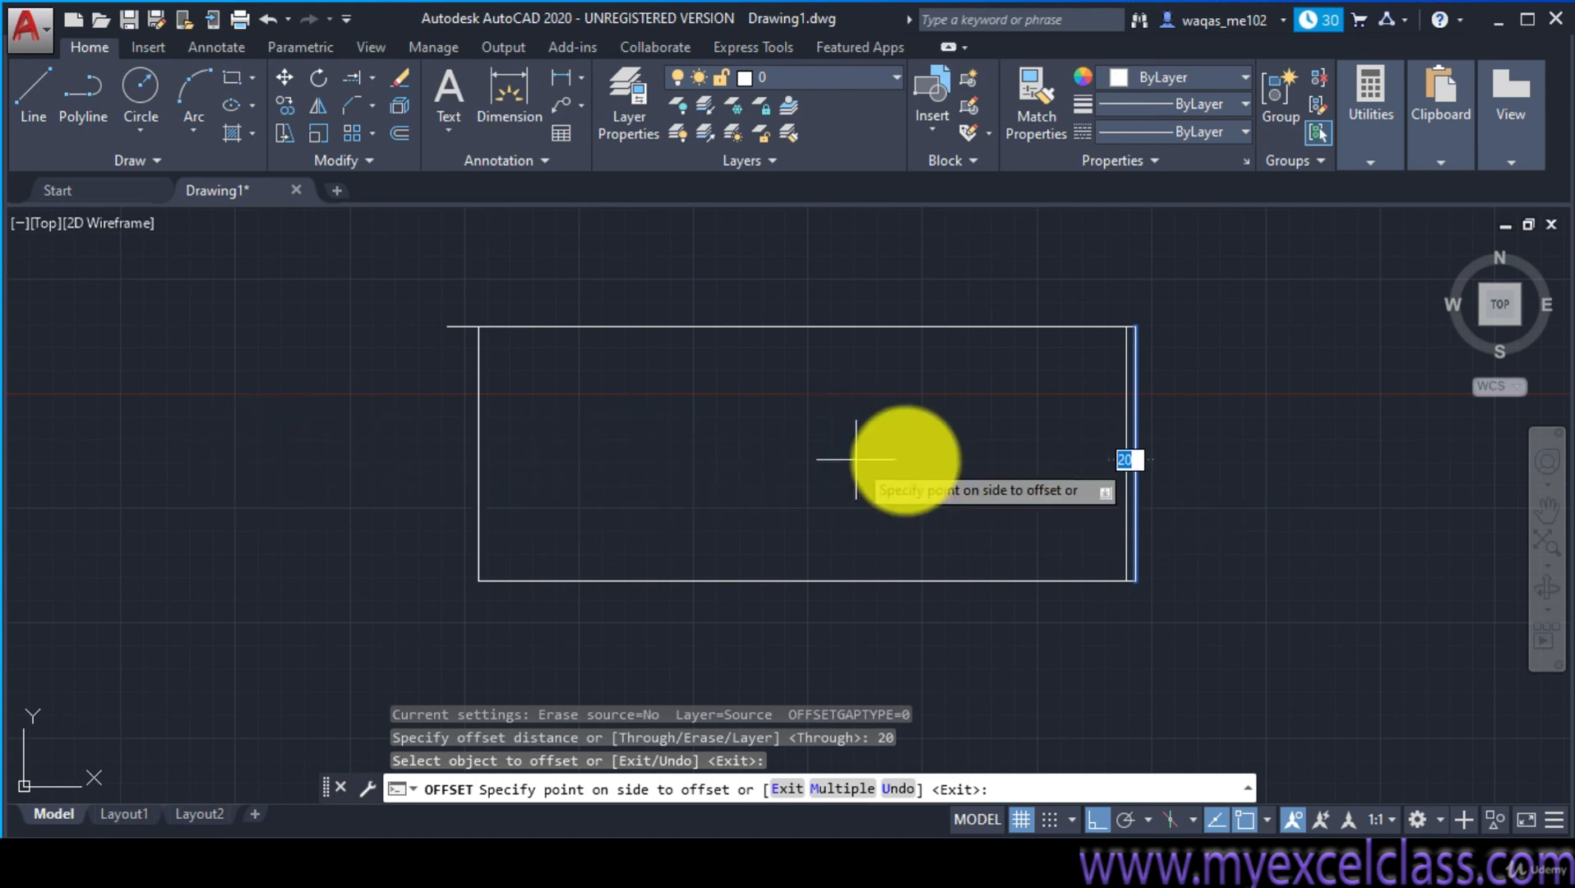
{"action": "scroll", "coordinate": [1397, 477], "scroll_direction": "up", "scroll_amount": 3}
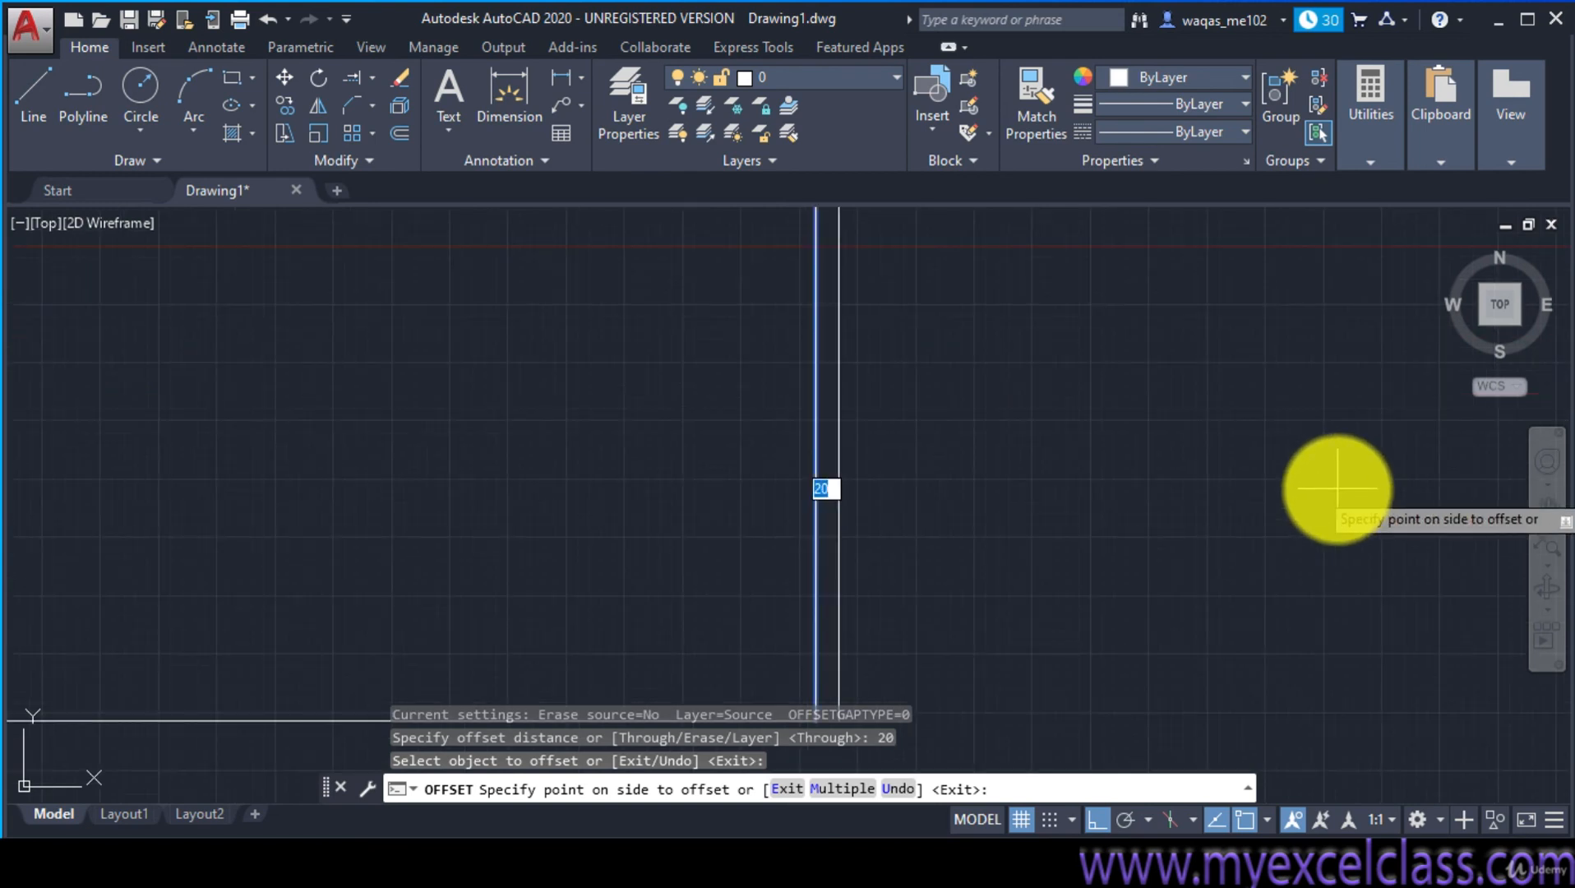
{"action": "scroll", "coordinate": [790, 485], "scroll_direction": "up", "scroll_amount": 3}
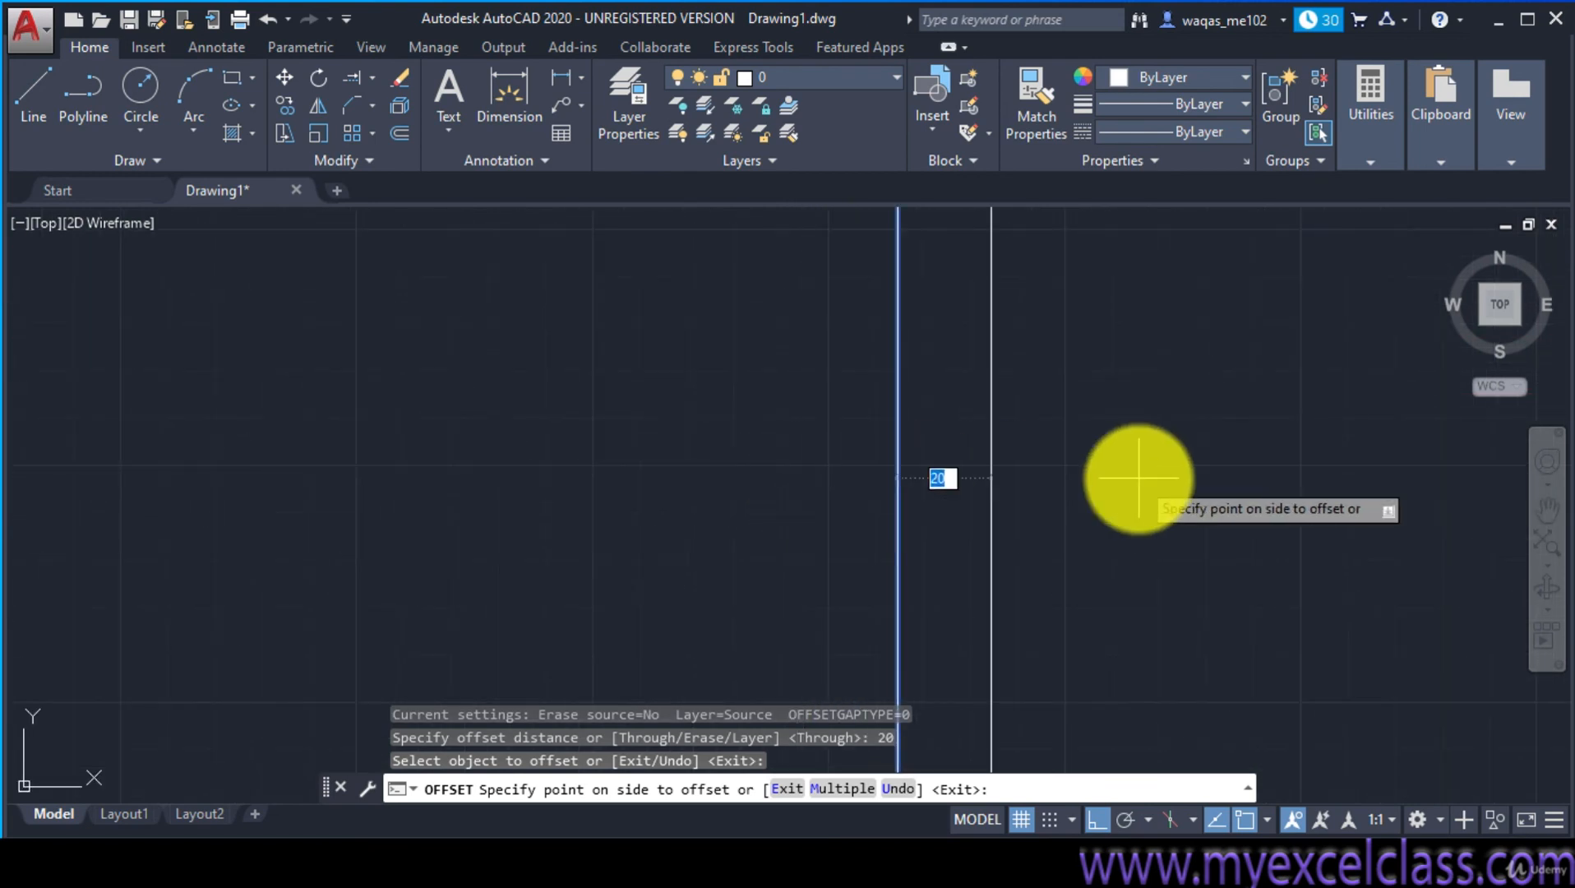
{"action": "scroll", "coordinate": [1414, 478], "scroll_direction": "down", "scroll_amount": 2}
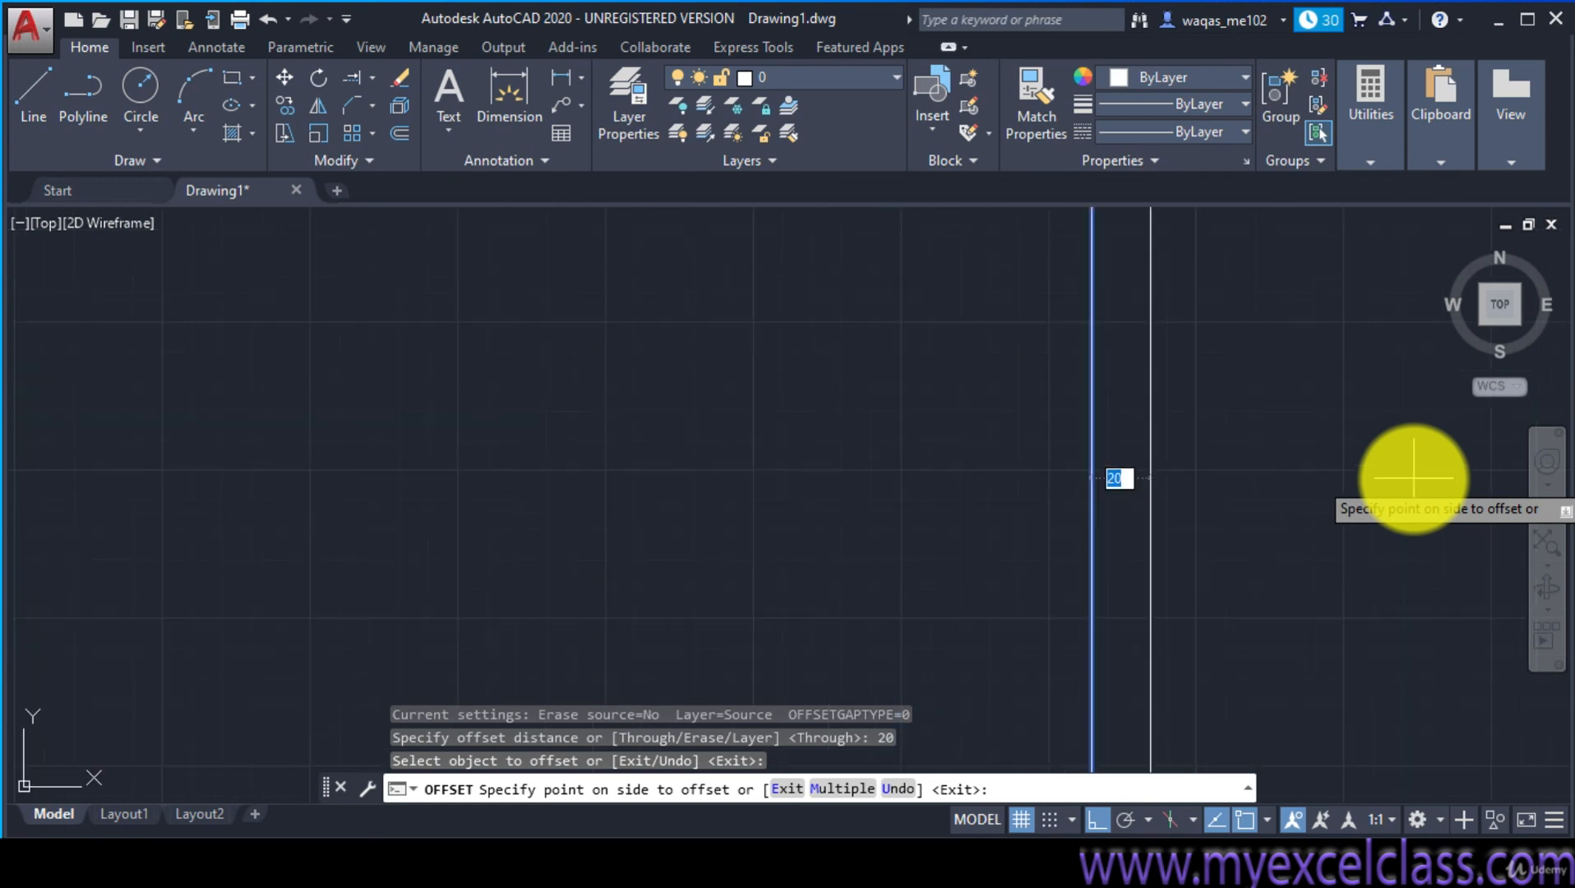
{"action": "scroll", "coordinate": [1414, 477], "scroll_direction": "down", "scroll_amount": 4}
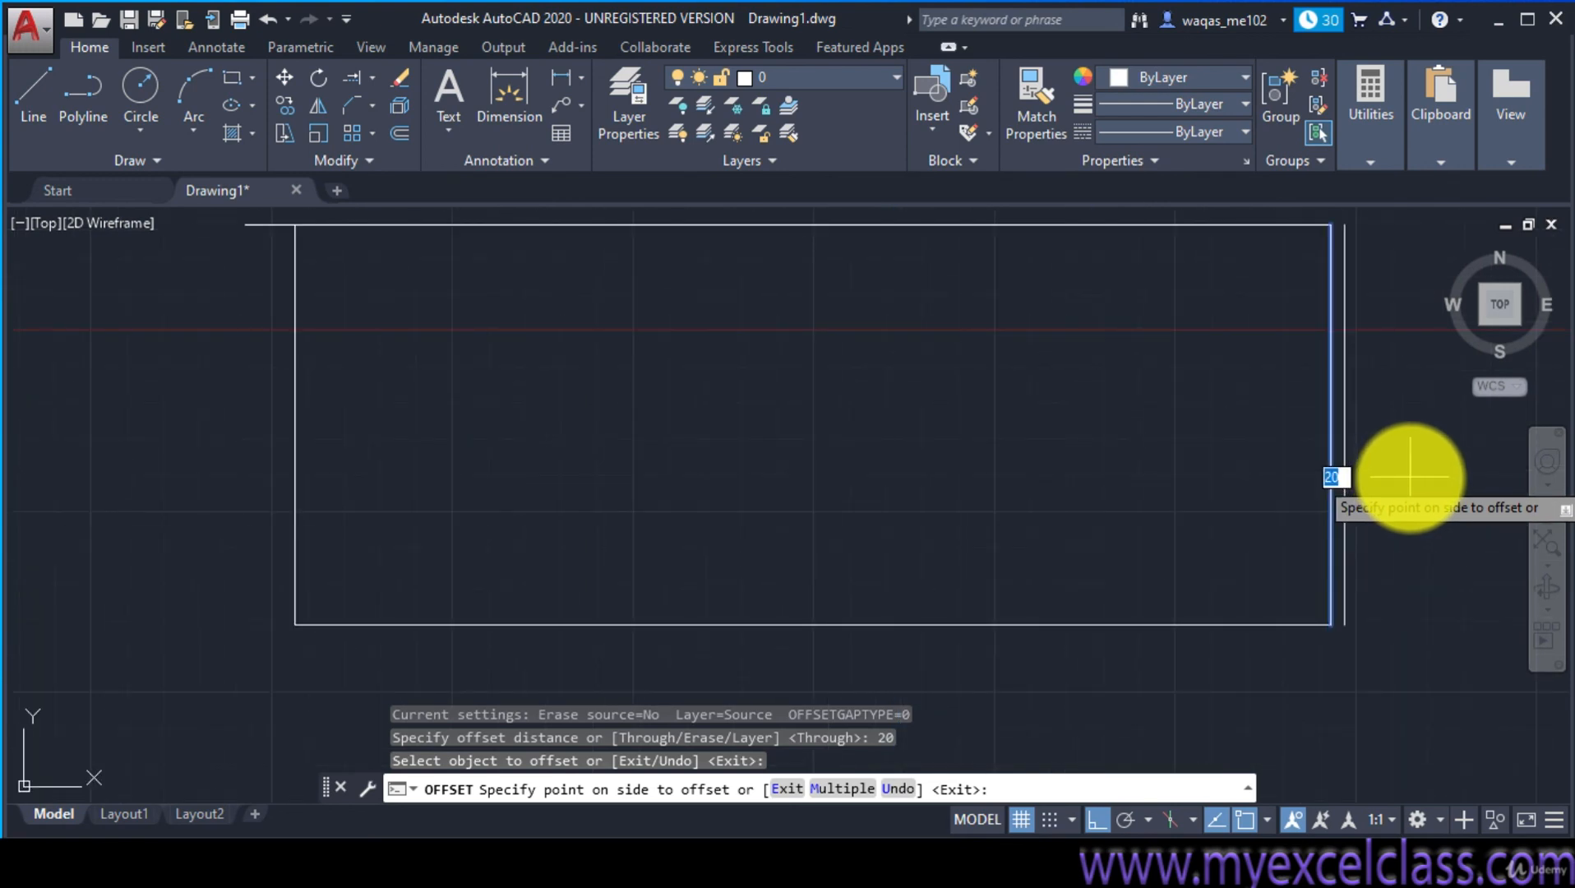
{"action": "middle_click_drag", "start_coordinate": [1389, 482], "coordinate": [852, 487]}
{"action": "left_click", "coordinate": [1109, 452]}
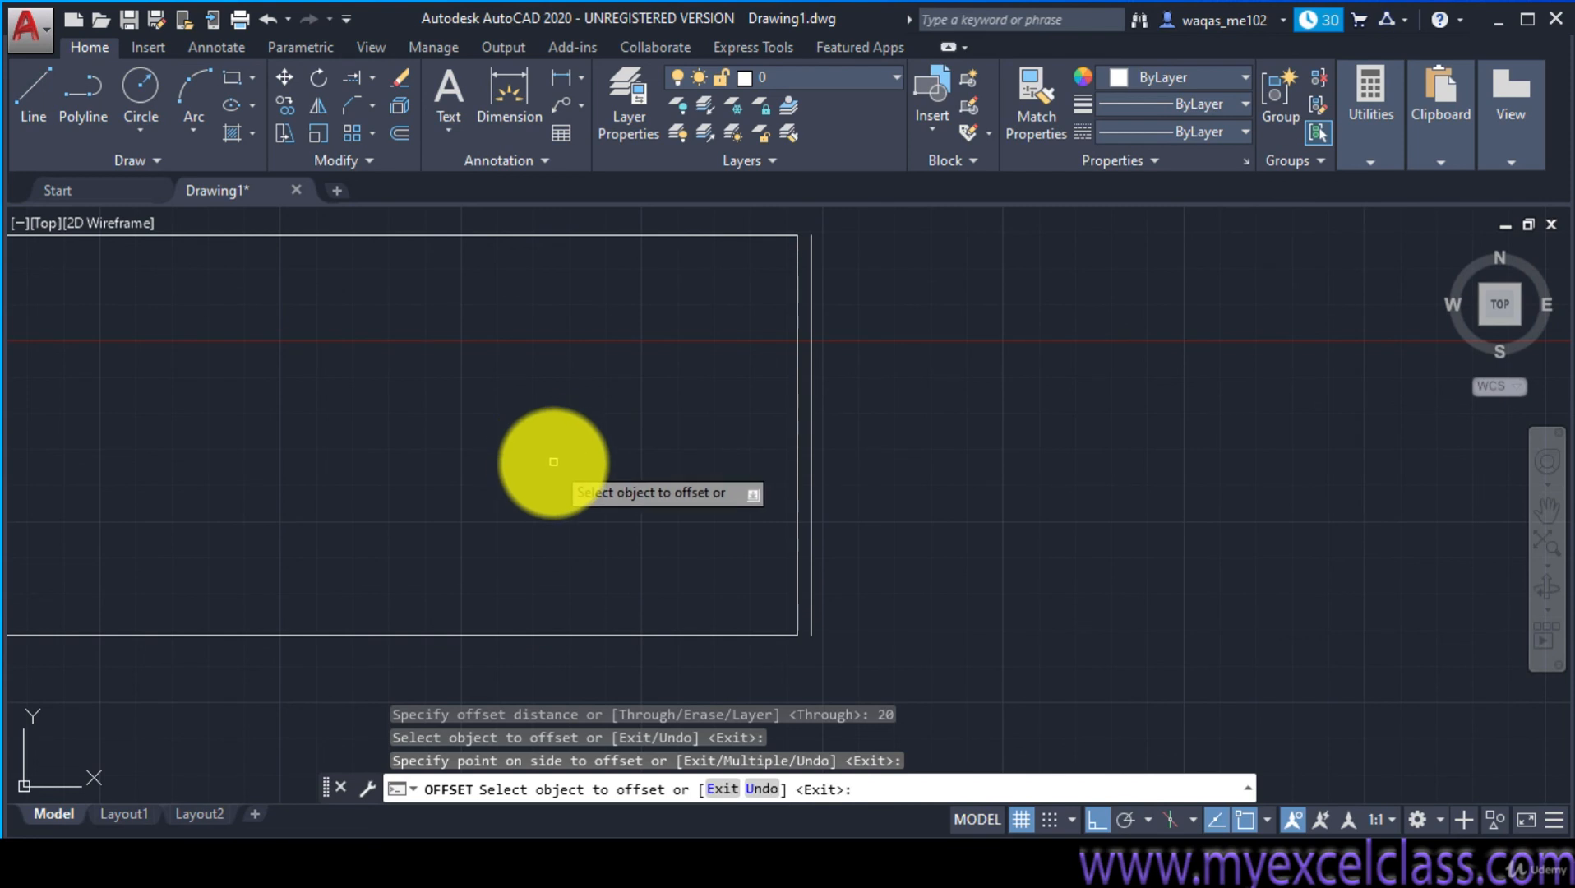
{"action": "left_click", "coordinate": [389, 158]}
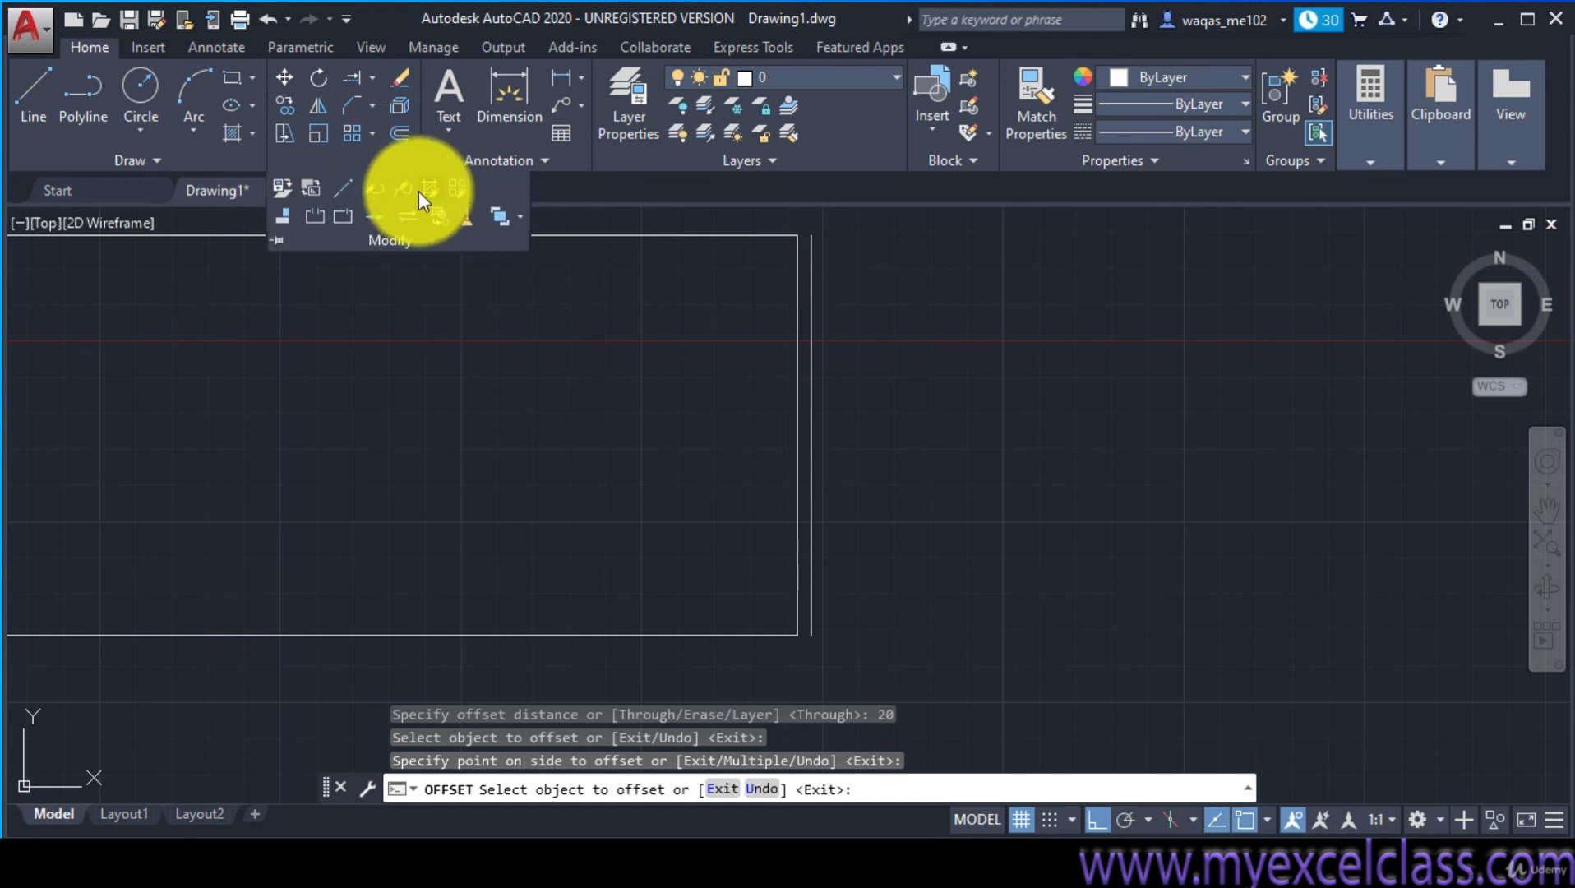
{"action": "key", "text": "Escape"}
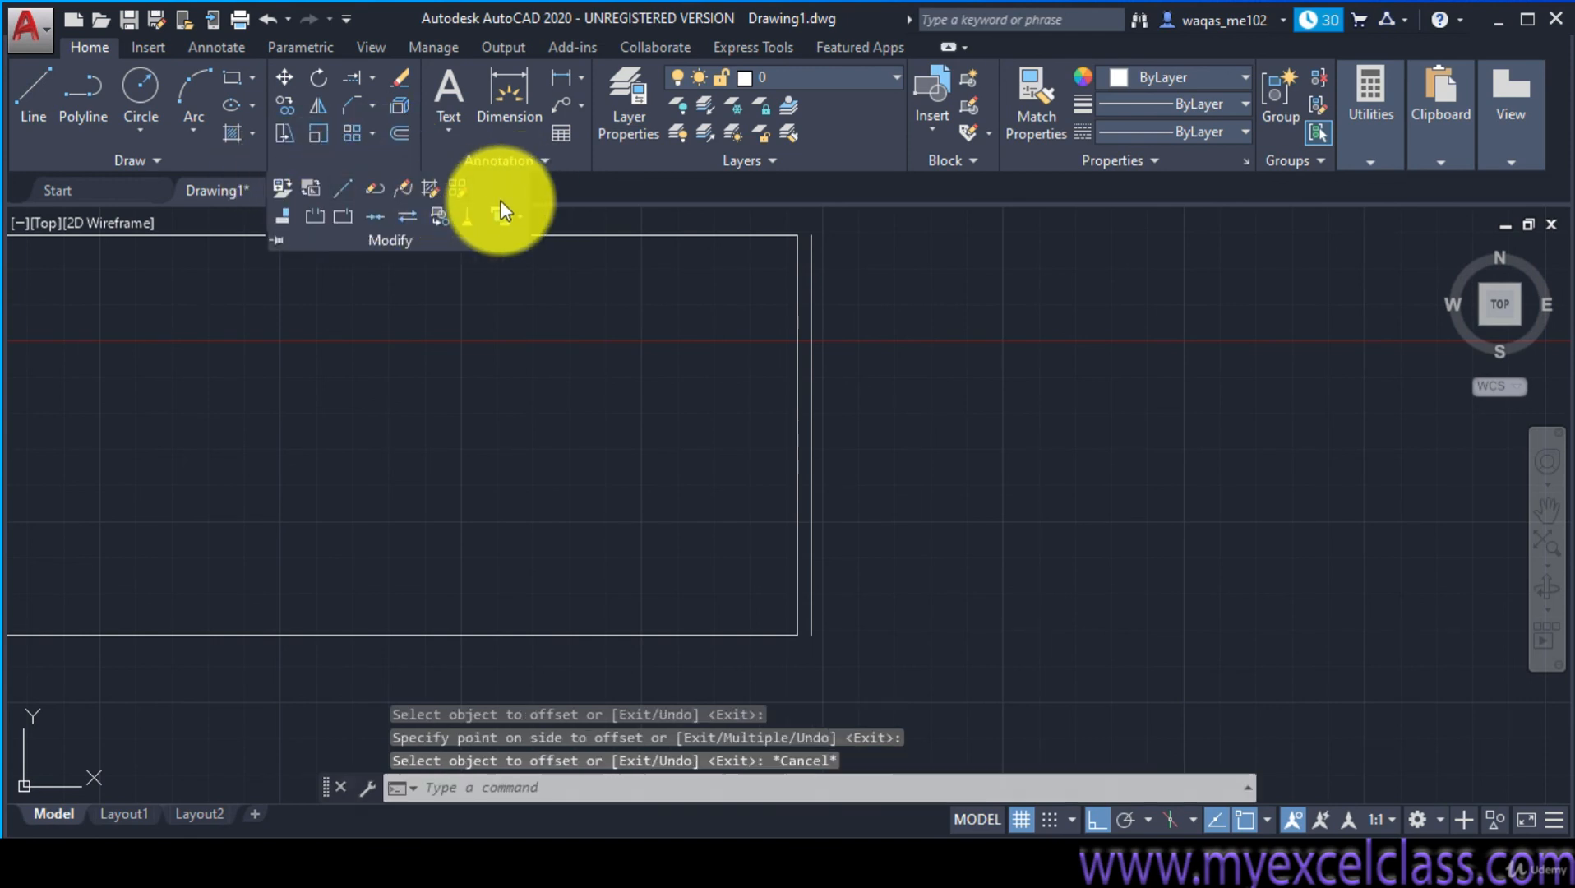
{"action": "left_click", "coordinate": [640, 169]}
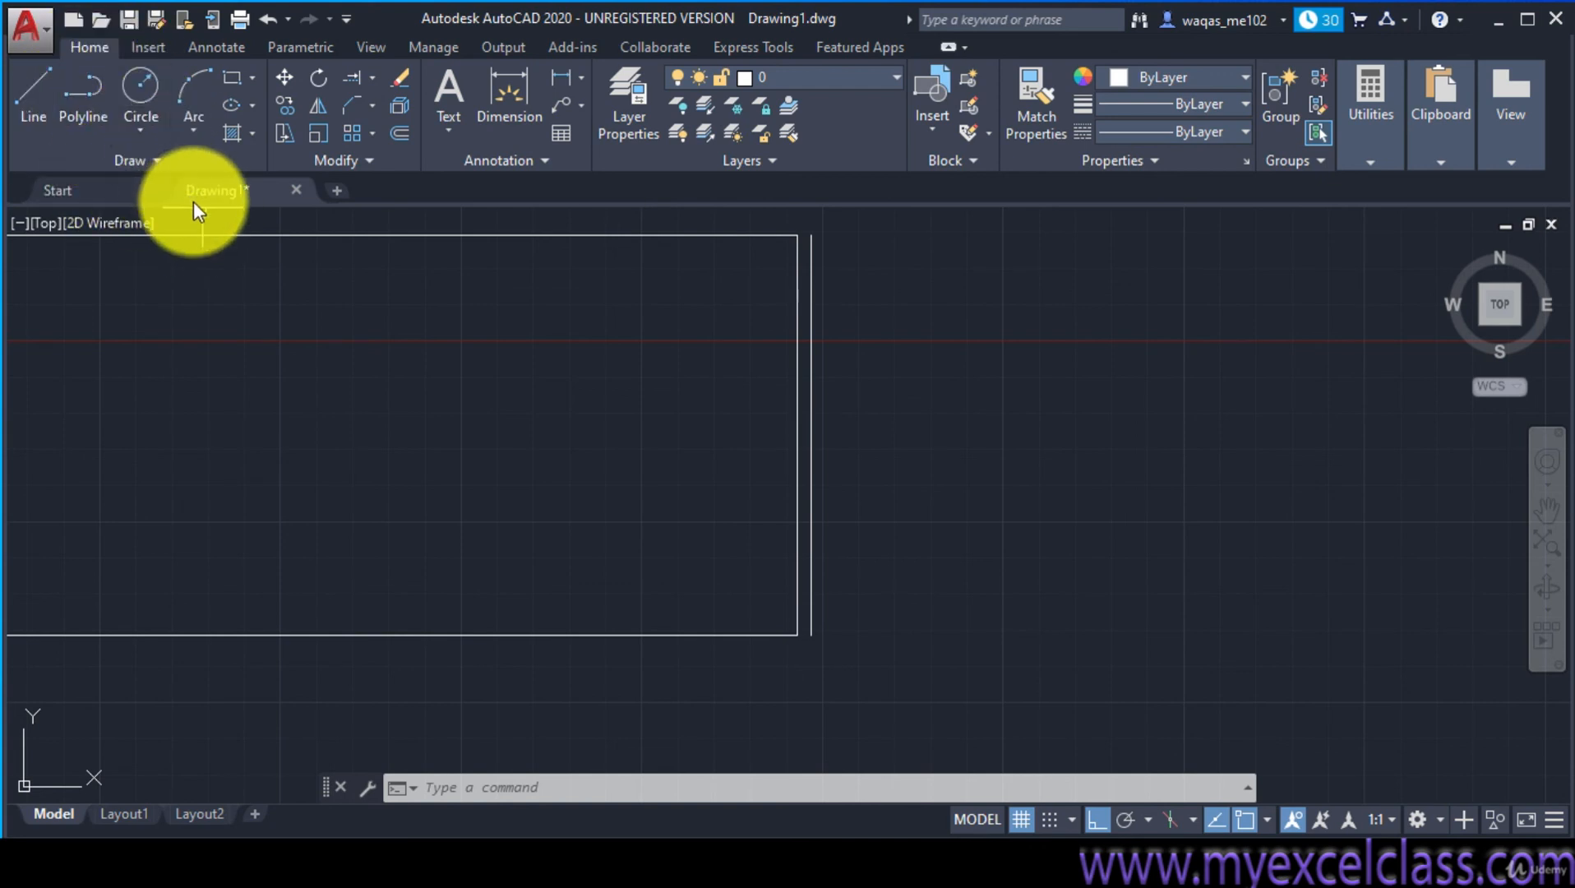
{"action": "mouse_move", "coordinate": [196, 210]}
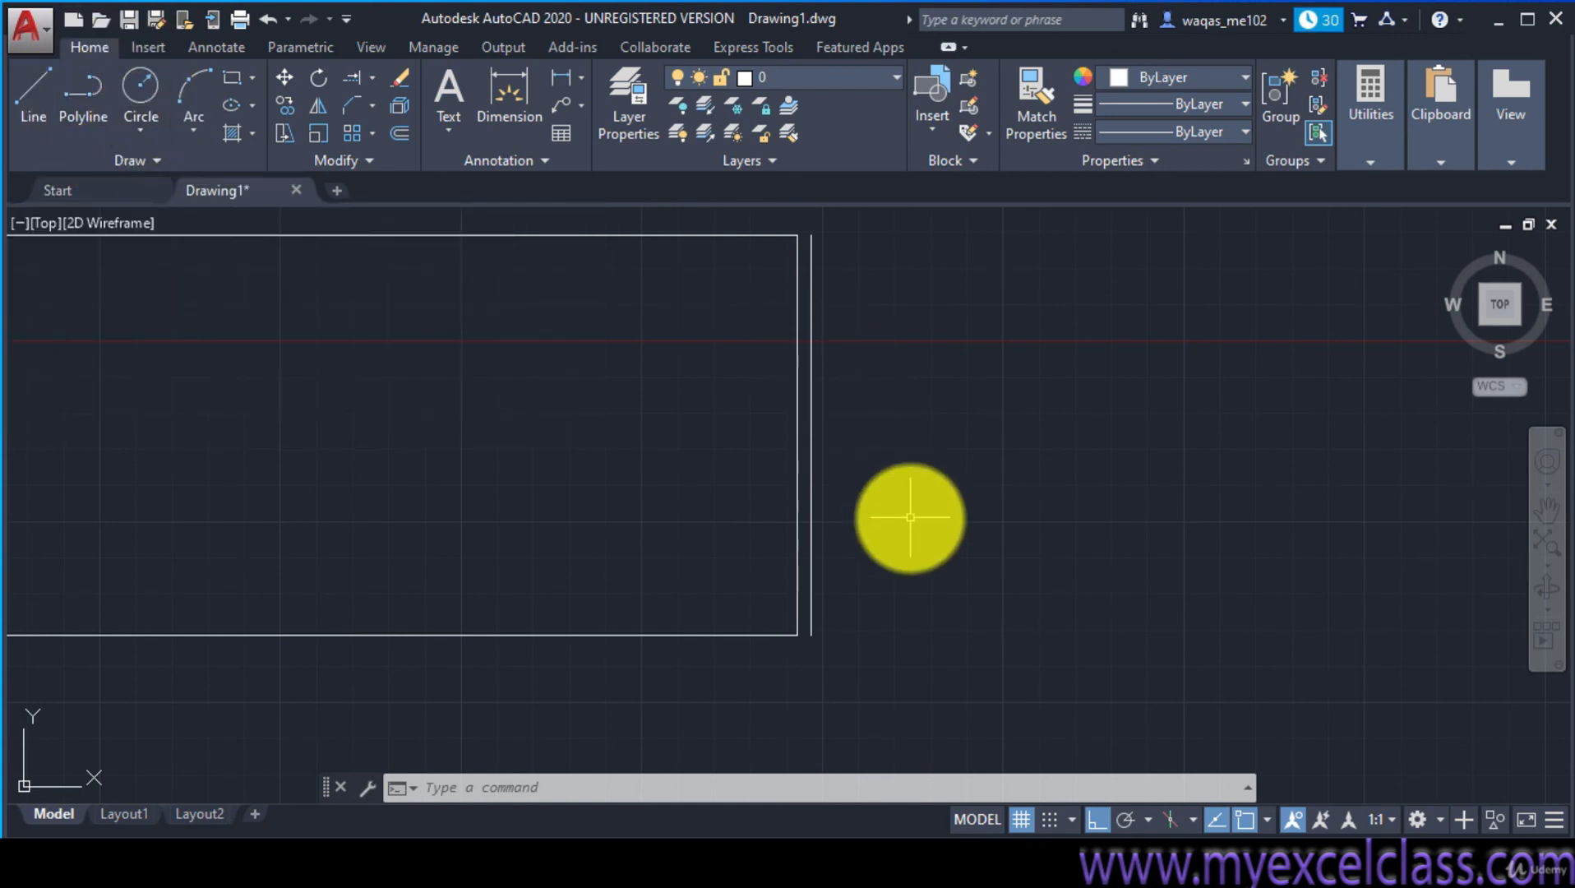